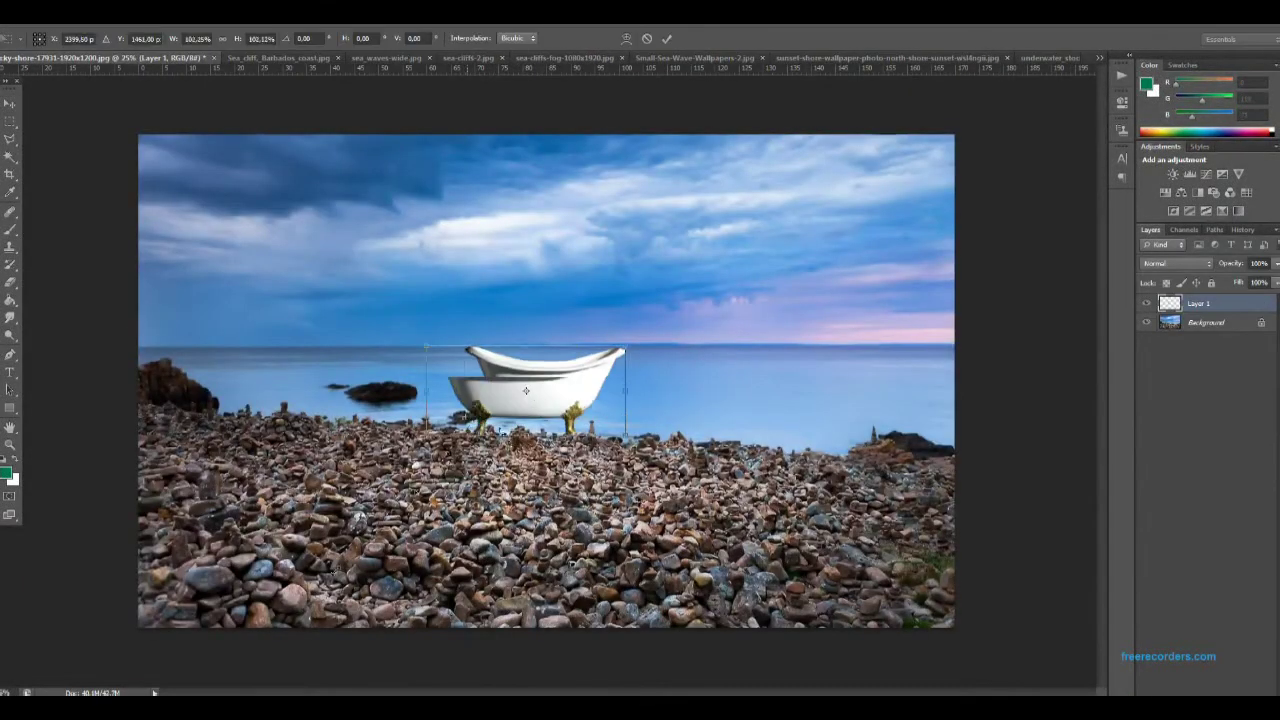
# Scale the pasted clawfoot bathtub up to about three times its size.
pyautogui.moveTo(625, 347); pyautogui.dragTo(843, 314)
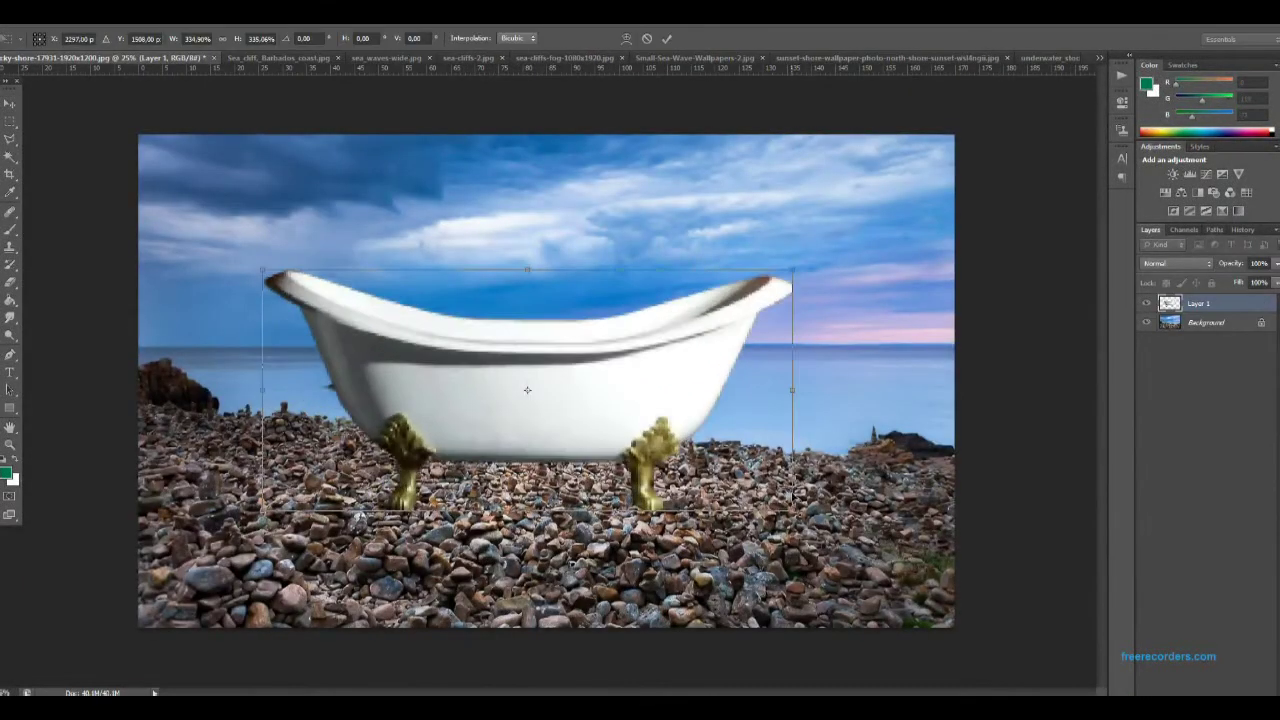
pyautogui.press('Return')
pyautogui.scroll(1, 370, 594)
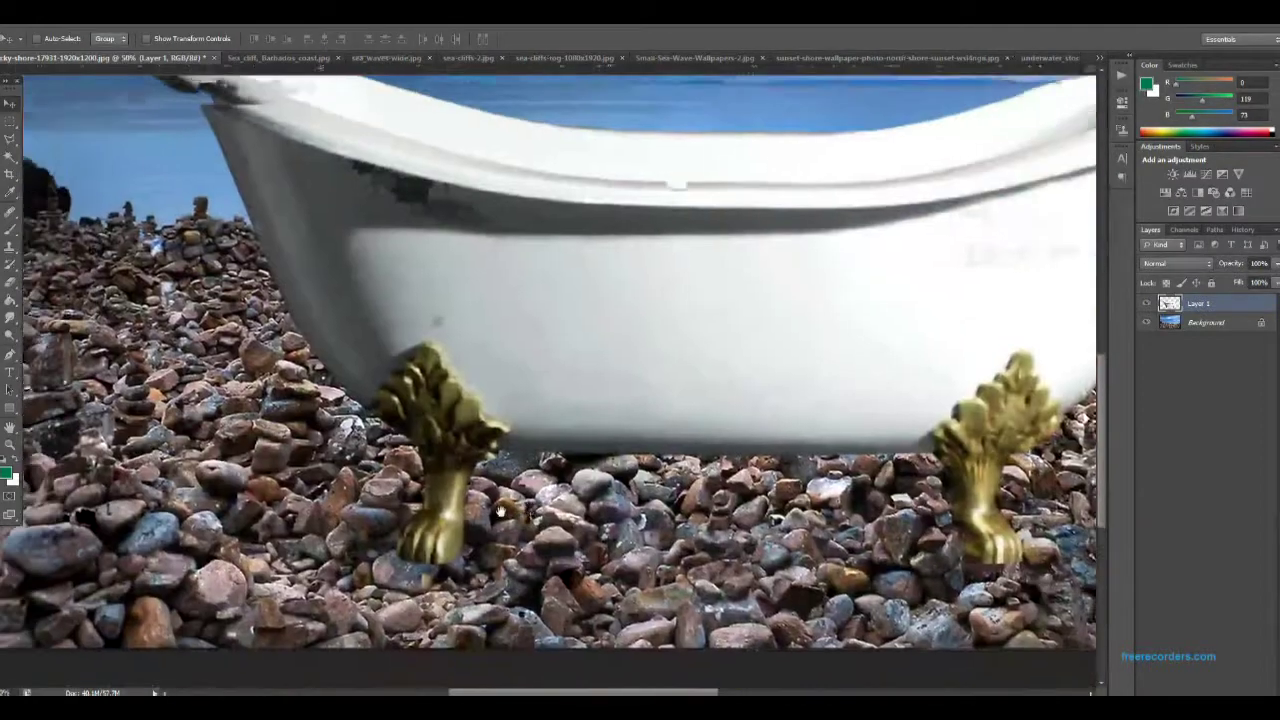
# Lasso a patch of stones on the Background and copy it to a new layer.
pyautogui.press('l')
pyautogui.hotkey('alt', '[')
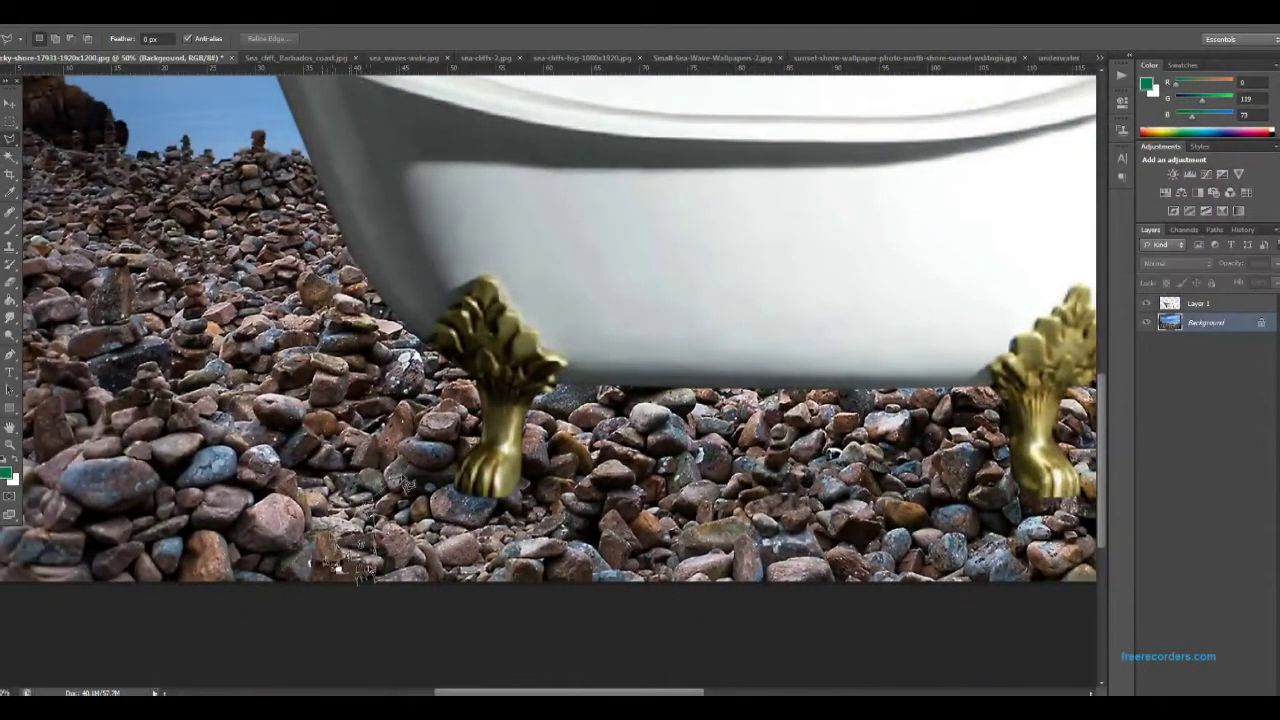
pyautogui.hotkey('ctrl', 'shift', 'alt', 'n')
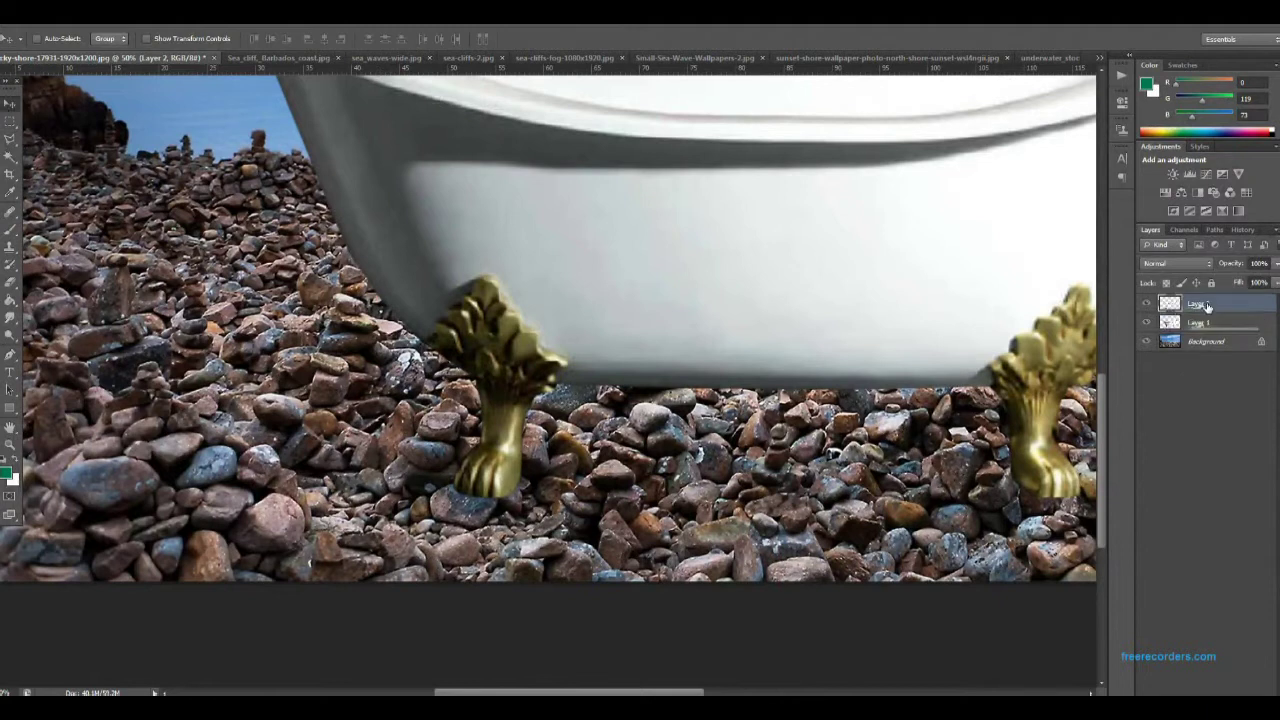
# Place the stones over the left foot, trim them, and duplicate them for the right foot.
pyautogui.moveTo(1207, 307); pyautogui.dragTo(1207, 303)
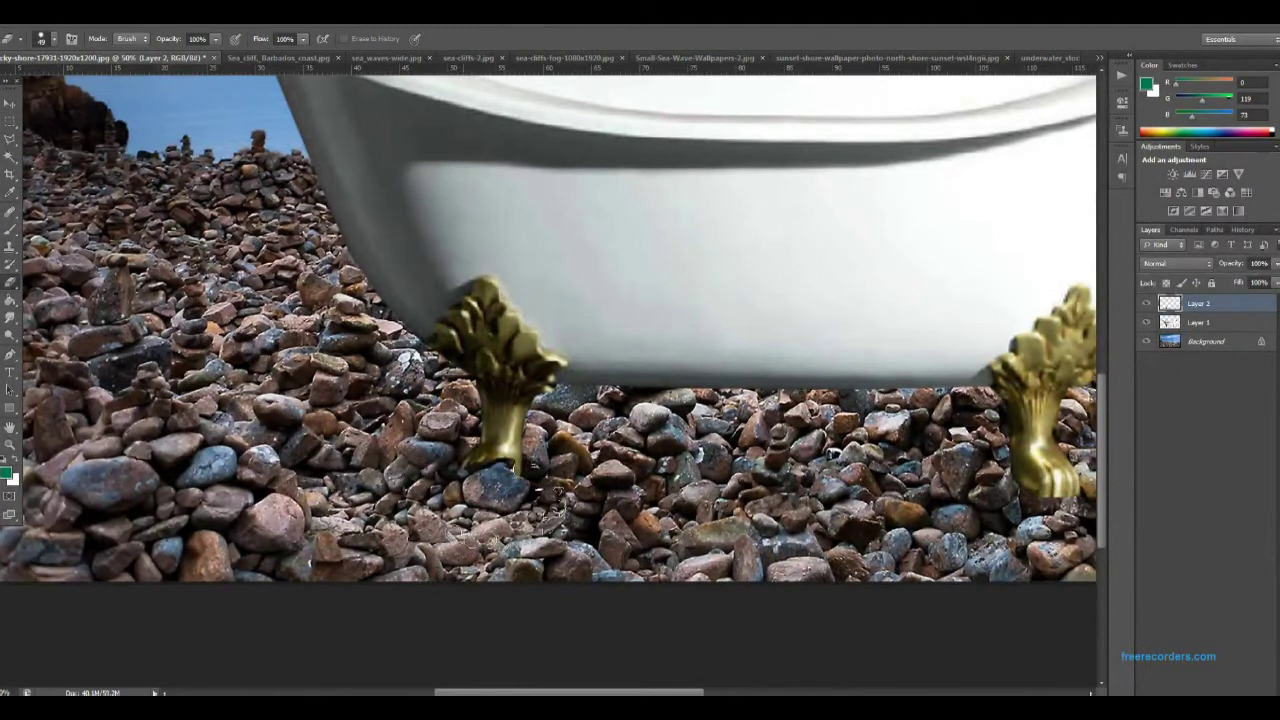
pyautogui.click(10, 103)
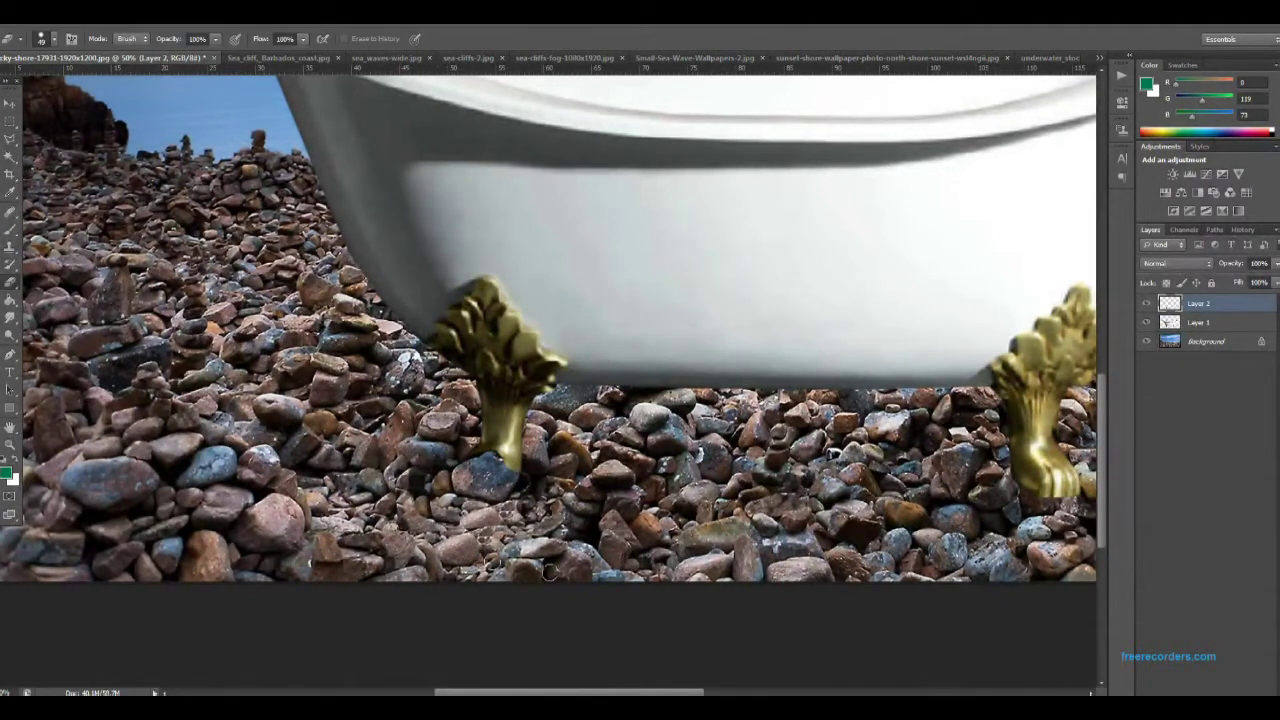
pyautogui.hotkey('ctrl', 'j')
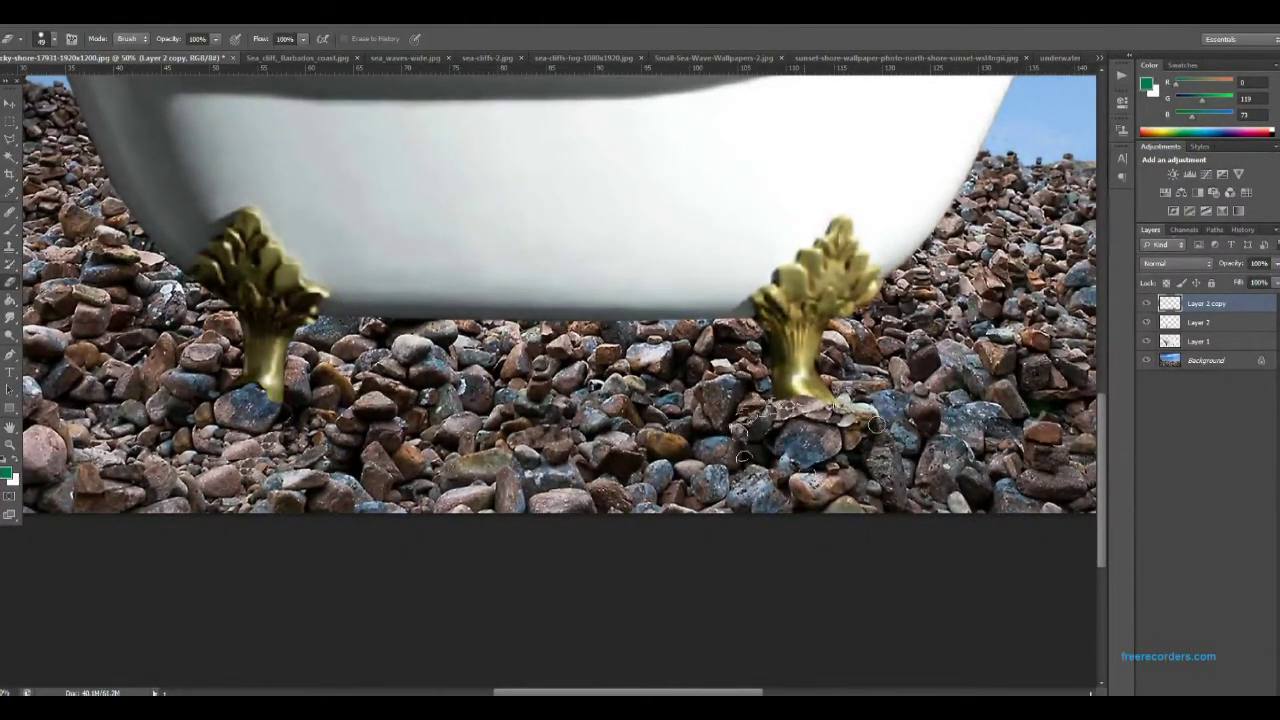
# Shade the bathtub near the right foot with an enlarged Dodge/Burn brush.
pyautogui.click(1198, 341)
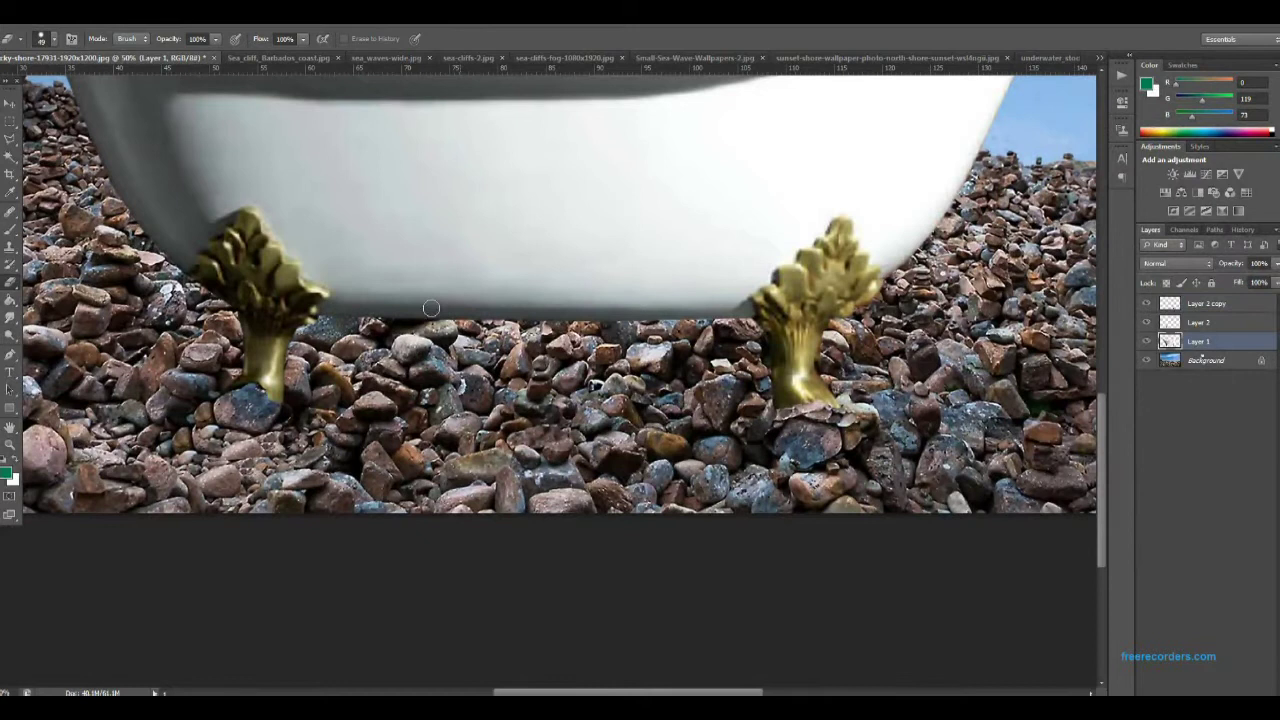
pyautogui.moveTo(10, 332); pyautogui.dragTo(77, 354)
pyautogui.click(62, 44)
pyautogui.click(820, 402)
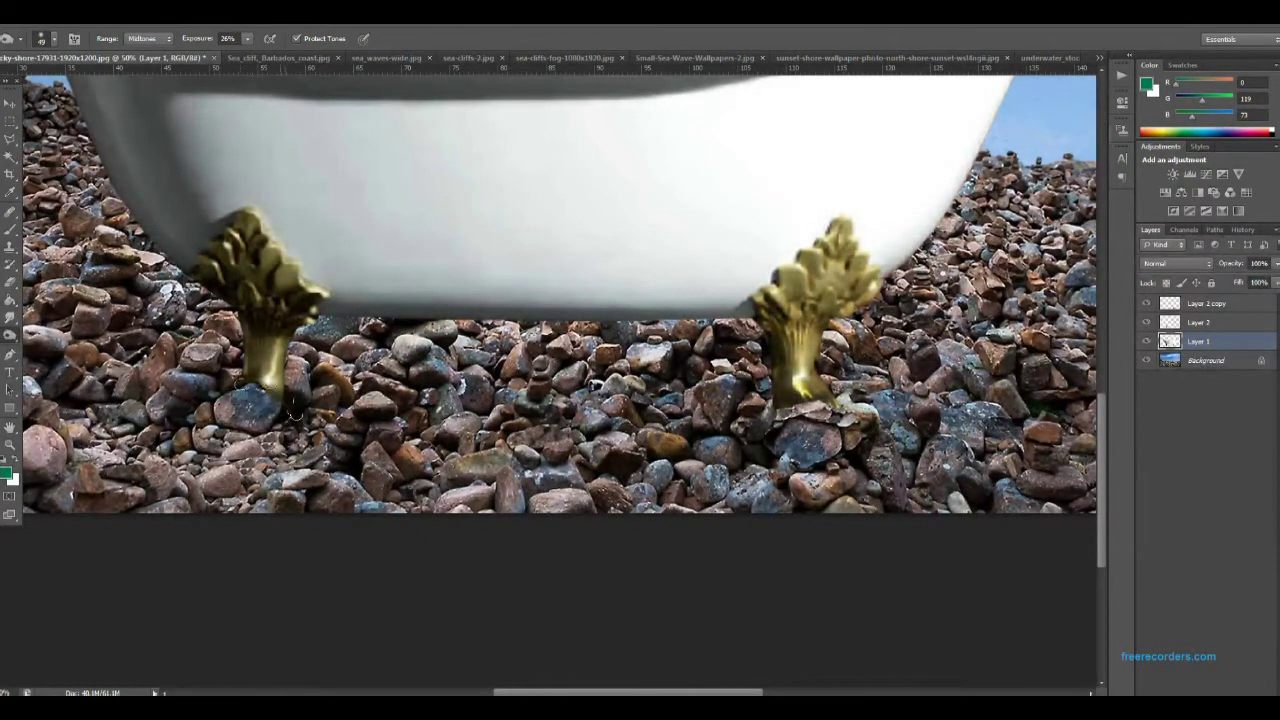
pyautogui.hotkey('alt', ']')
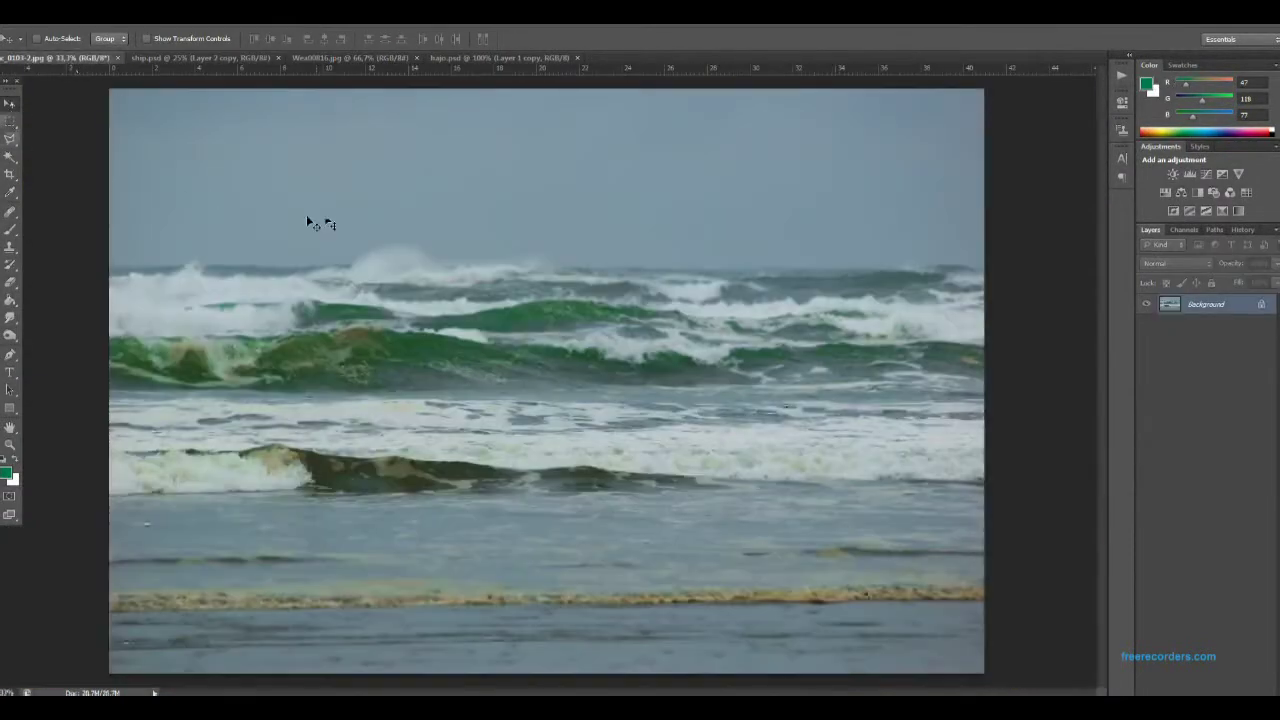
# Crop the stormy sea to a band of waves and scale it into the tub at reduced opacity.
pyautogui.press('c')
pyautogui.moveTo(550, 672); pyautogui.dragTo(556, 474)
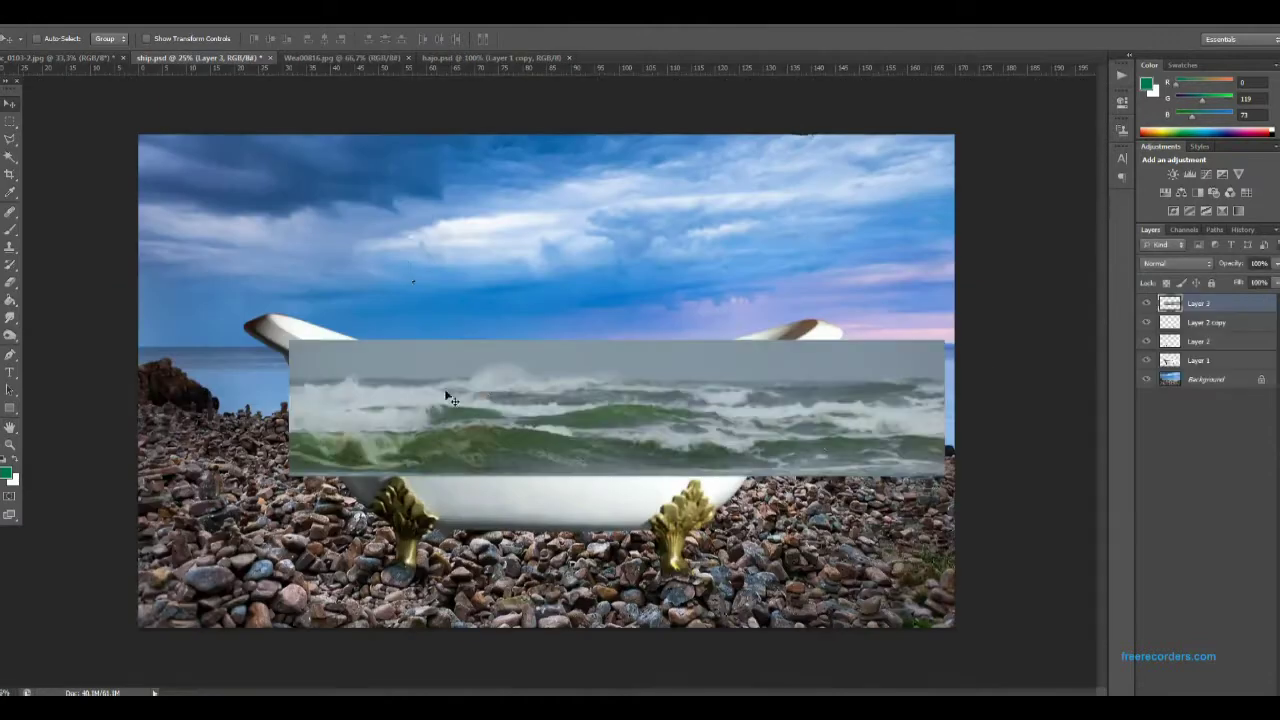
pyautogui.moveTo(661, 447); pyautogui.dragTo(612, 362)
pyautogui.moveTo(480, 335); pyautogui.dragTo(535, 368)
pyautogui.press('Return')
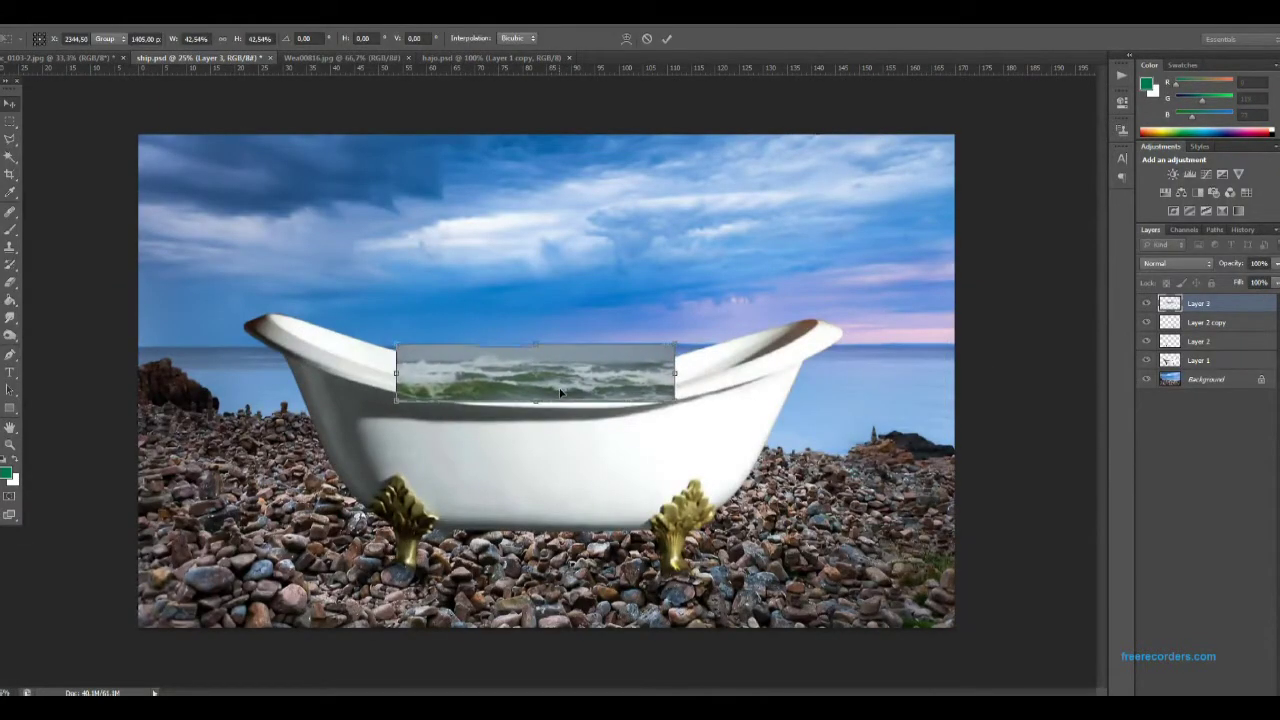
pyautogui.moveTo(1276, 263); pyautogui.dragTo(1247, 281)
pyautogui.hotkey('ctrl', '+')
pyautogui.hotkey('ctrl', '+')
pyautogui.hotkey('ctrl', '+')
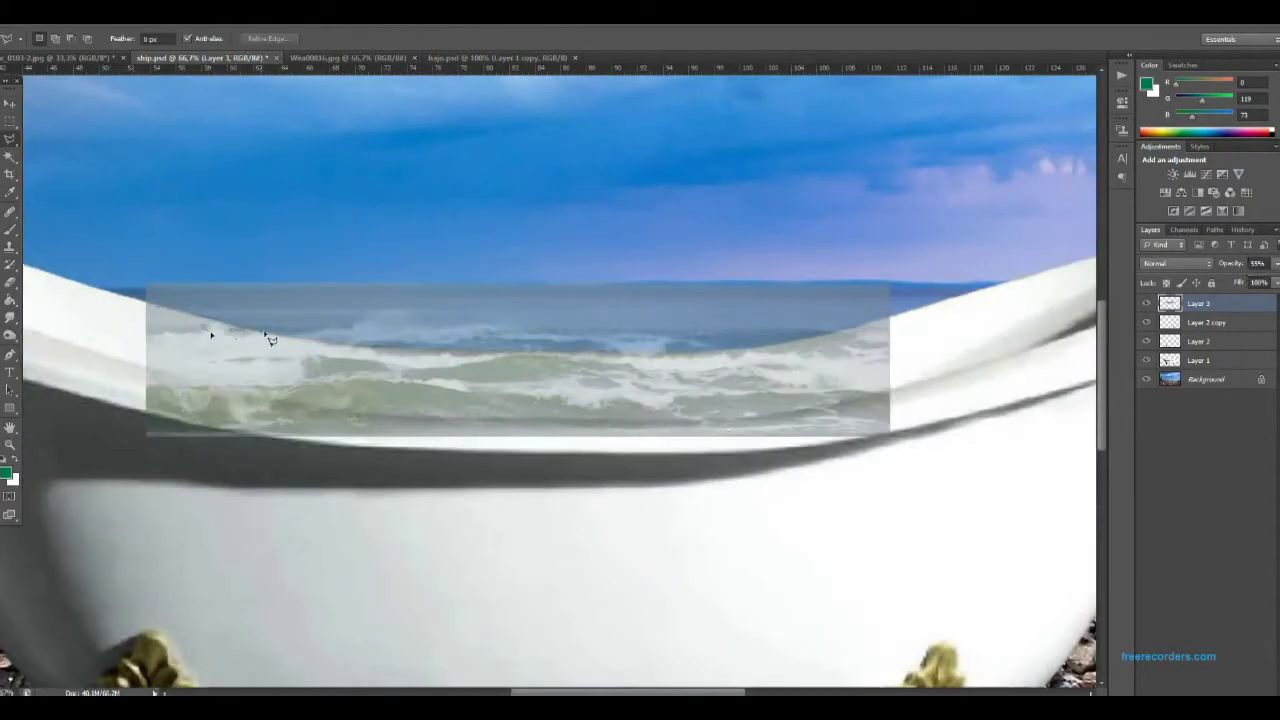
# Delete the waves below the tub's rim using a Polygonal Lasso selection.
pyautogui.doubleClick(268, 512)
pyautogui.press('Delete')
pyautogui.press('0')
# Erase the strip's grey top with the 145 px spatter brush.
pyautogui.press('e')
pyautogui.click(53, 38)
pyautogui.scroll(-3, 80, 180)
pyautogui.doubleClick(100, 165)
pyautogui.moveTo(260, 295); pyautogui.dragTo(320, 342)
pyautogui.moveTo(250, 268)
pyautogui.mouseDown()
pyautogui.moveTo(712, 338)
pyautogui.moveTo(150, 320)
pyautogui.mouseUp()
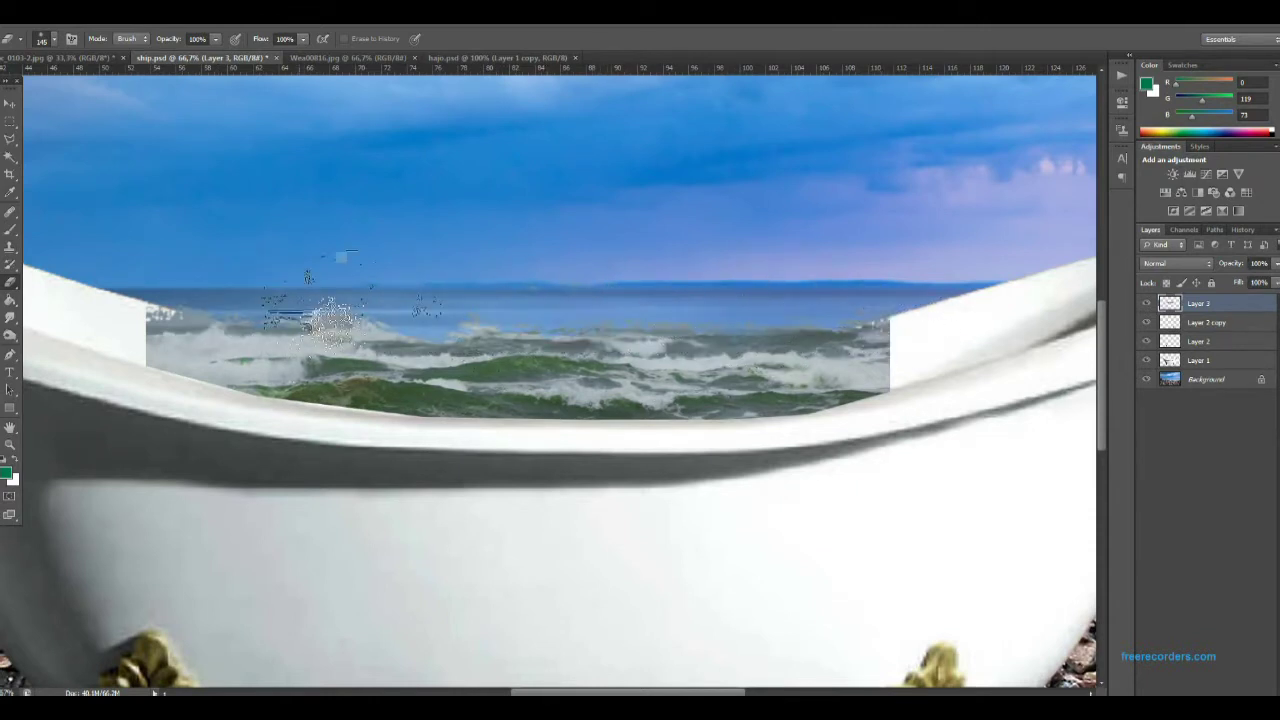
# Slide a transformed copy of the wave strip toward the tub's left end.
pyautogui.press('v')
pyautogui.moveTo(292, 427)
pyautogui.mouseDown()
pyautogui.moveTo(592, 472)
pyautogui.moveTo(130, 455)
pyautogui.mouseUp()
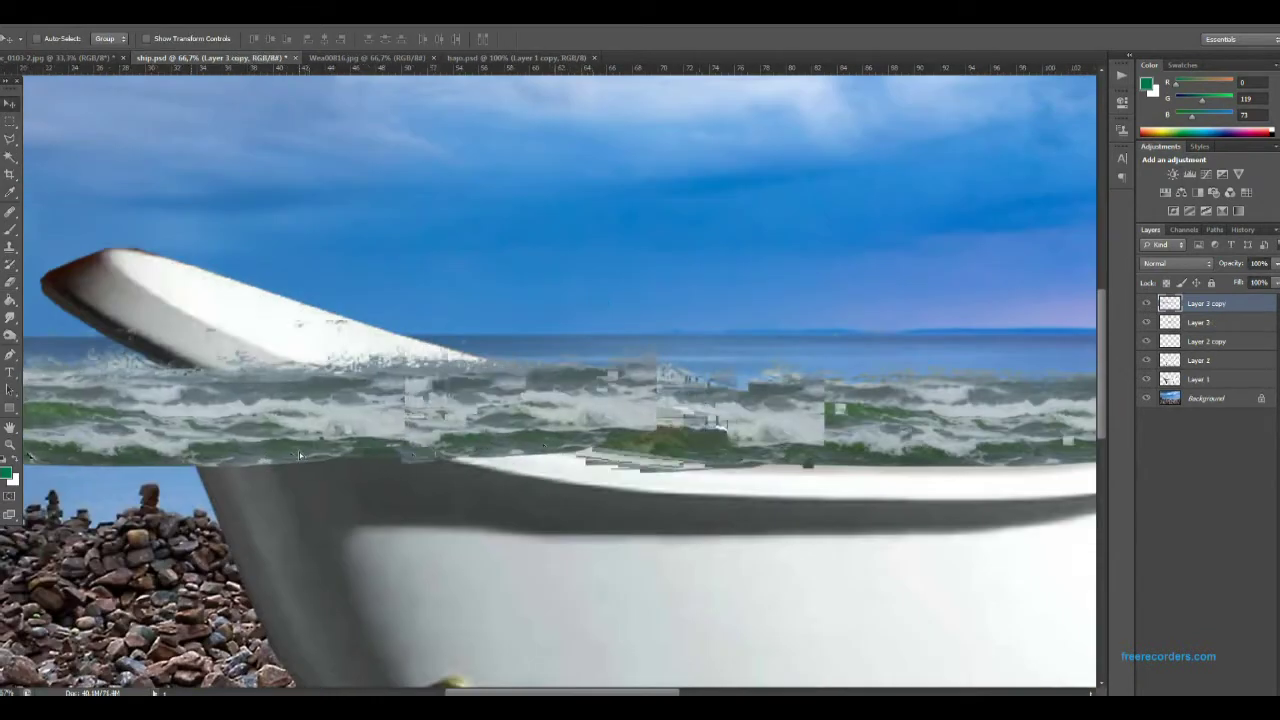
pyautogui.click(45, 12)
pyautogui.click(270, 468)
pyautogui.moveTo(606, 410); pyautogui.dragTo(516, 423)
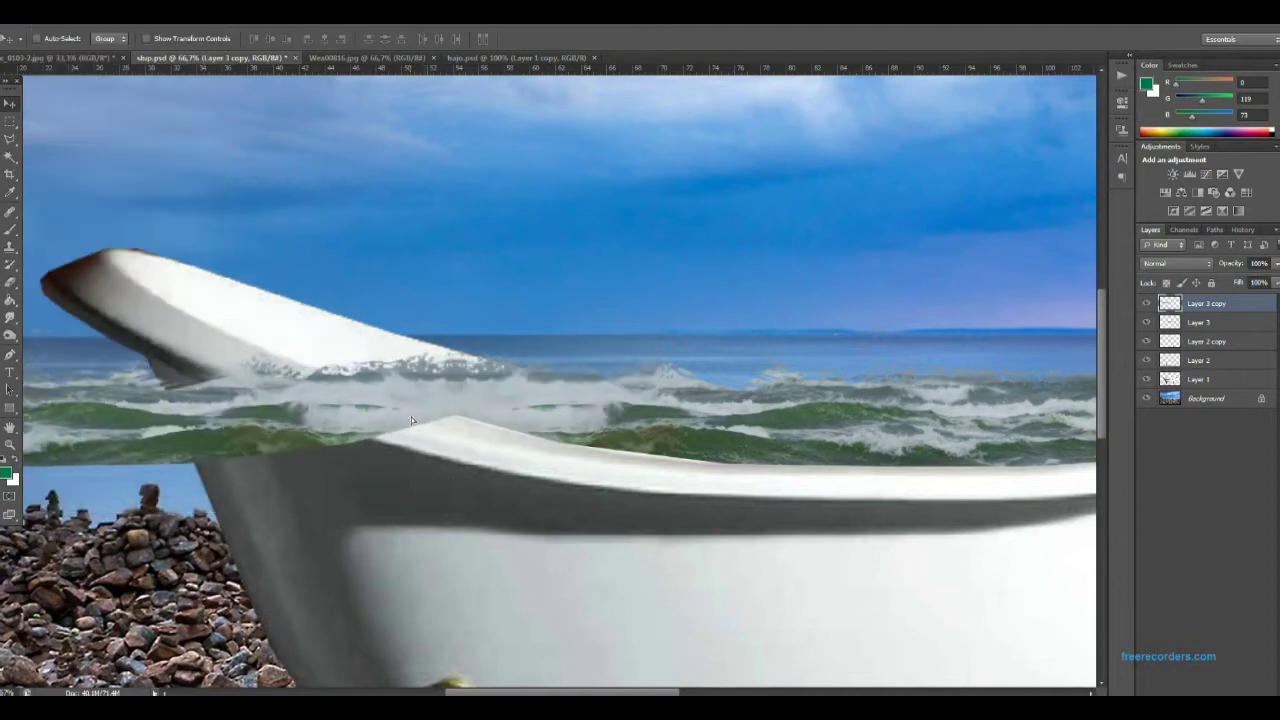
pyautogui.press('l')
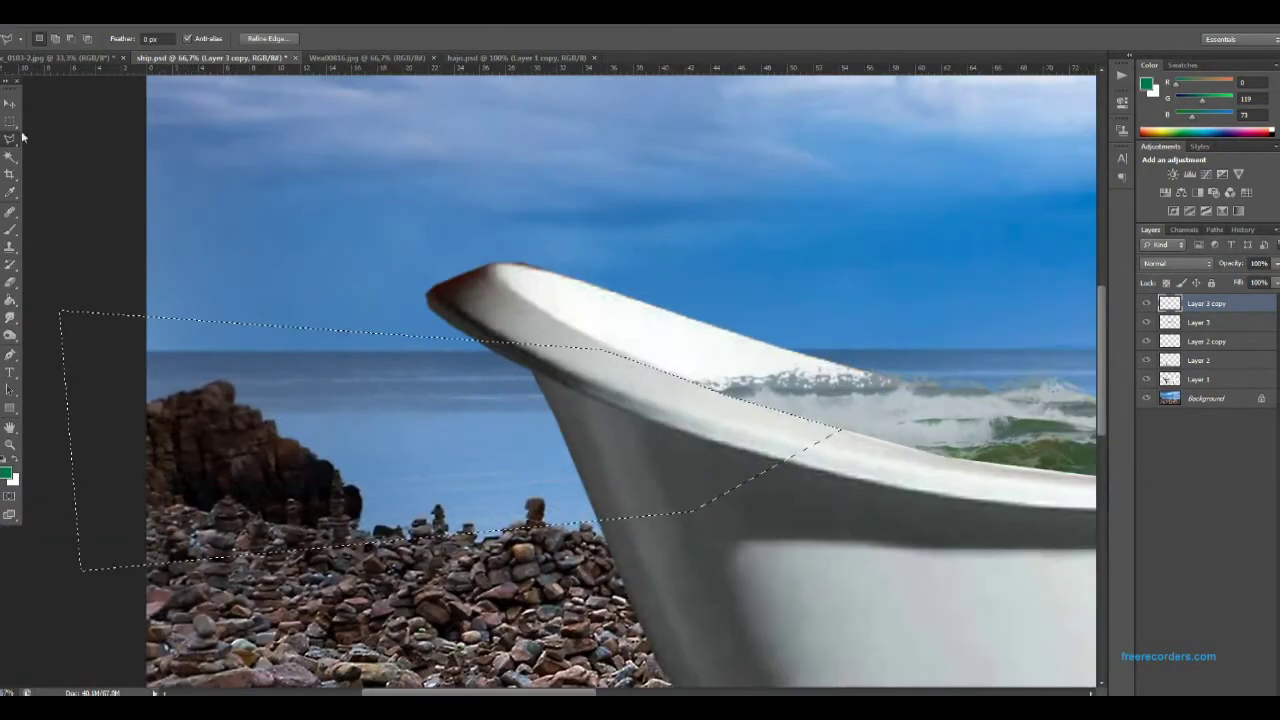
pyautogui.press('m')
# Duplicate the wave strip again and stretch it across the tub's right end.
pyautogui.moveTo(1000, 330); pyautogui.dragTo(713, 323)
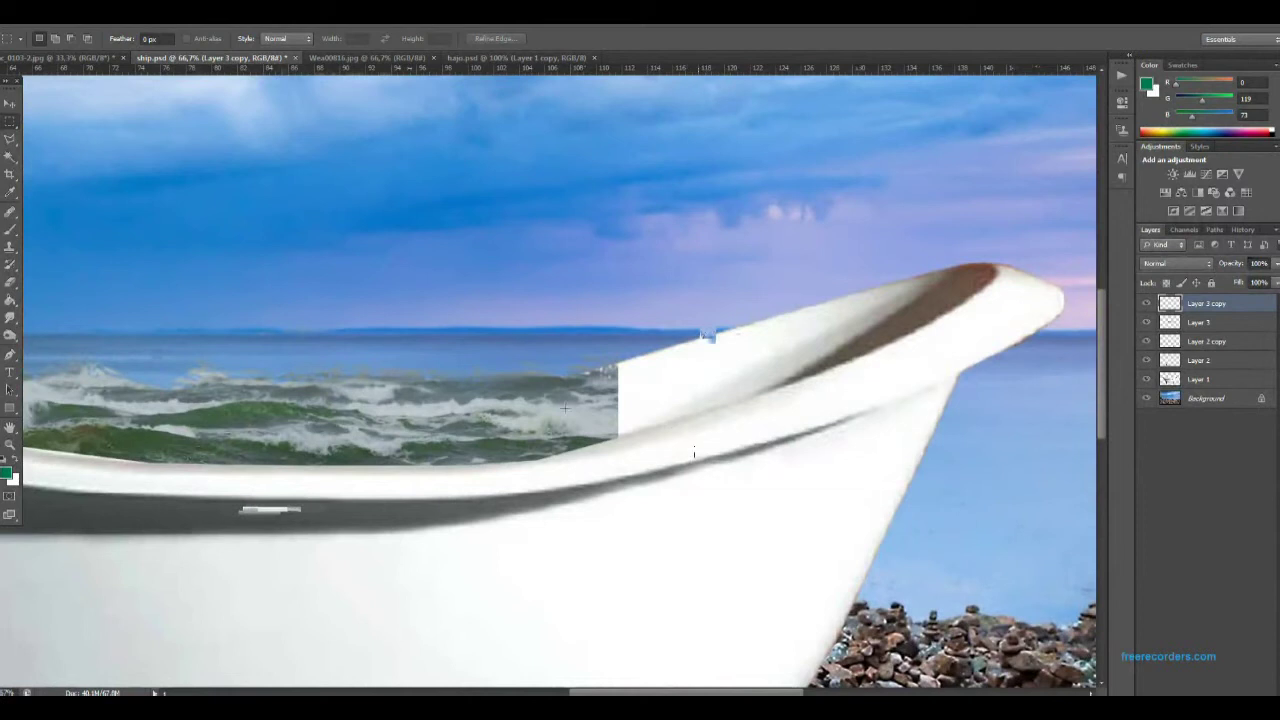
pyautogui.hotkey('ctrl', 'j')
pyautogui.moveTo(480, 377); pyautogui.dragTo(777, 377)
pyautogui.click(45, 12)
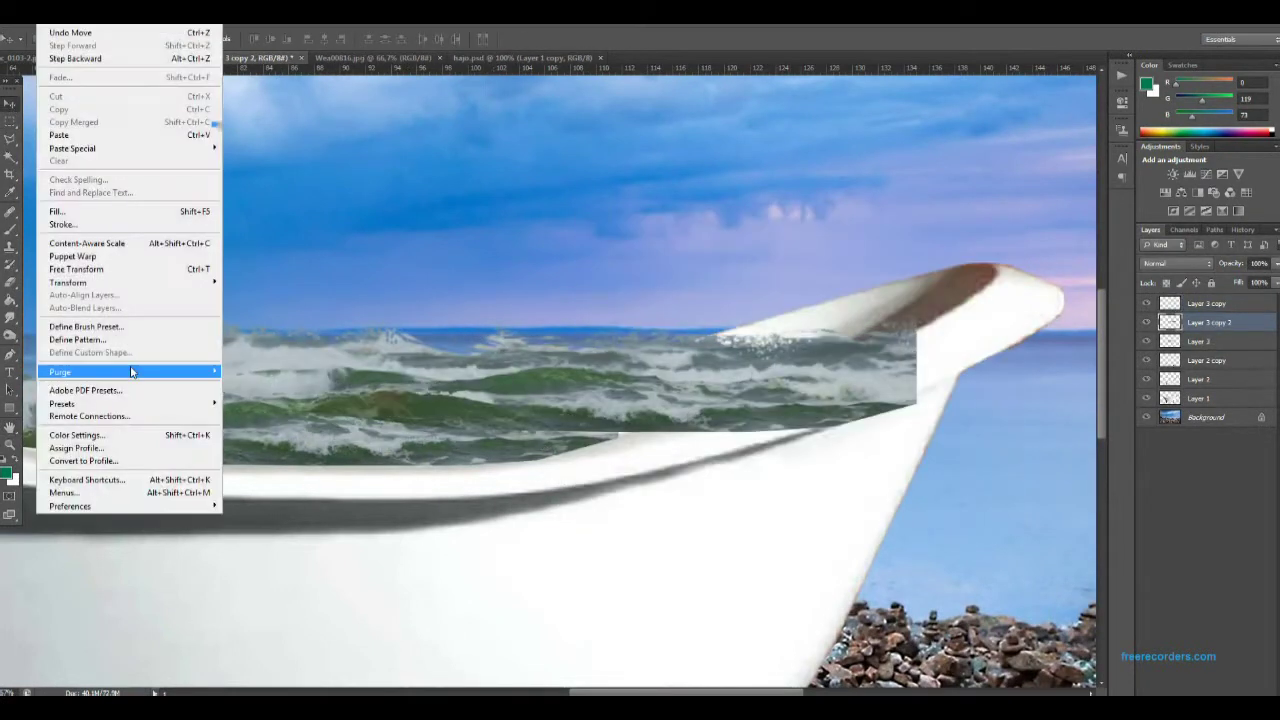
pyautogui.press('Escape')
pyautogui.moveTo(560, 375); pyautogui.dragTo(638, 445)
pyautogui.press('l')
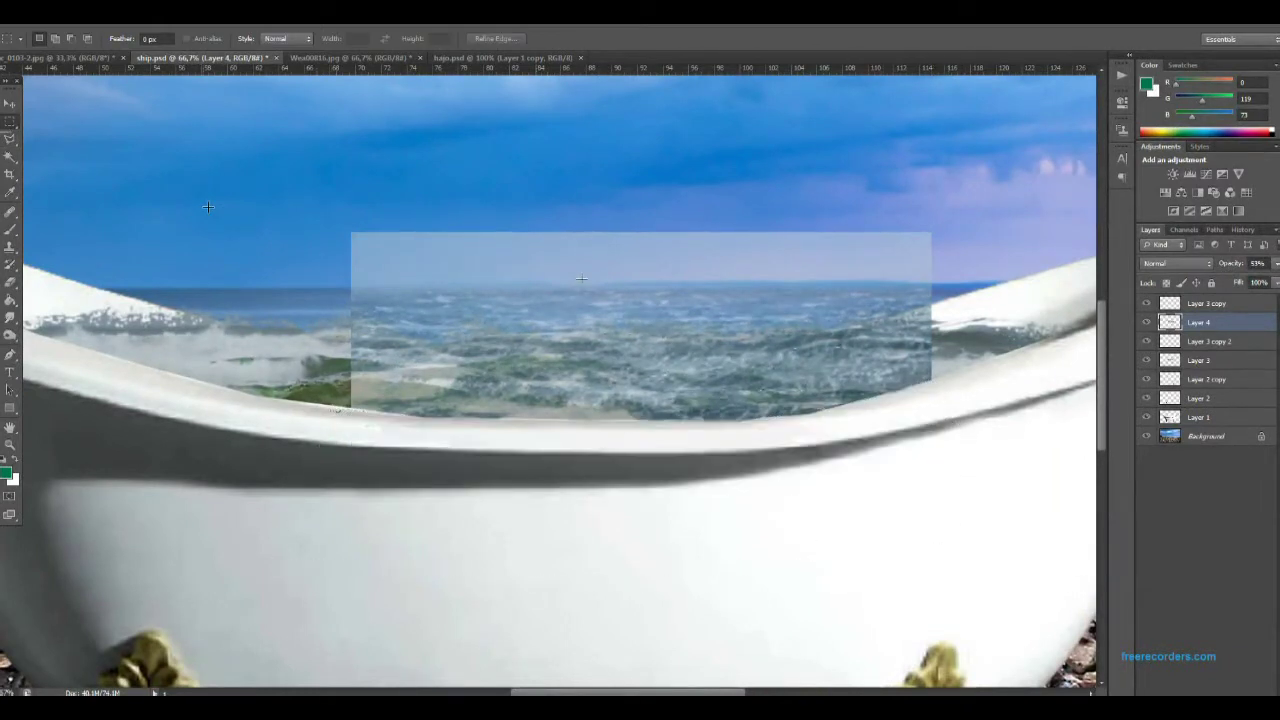
# Erase the sea layer's top edge and set it to Hard Light at 64% opacity.
pyautogui.press('e')
pyautogui.moveTo(360, 250); pyautogui.dragTo(960, 325)
pyautogui.hotkey('ctrl', 'l')
pyautogui.press('Return')
pyautogui.click(1156, 264)
pyautogui.scroll(-5, 1156, 264)
pyautogui.scroll(-1, 1157, 264)
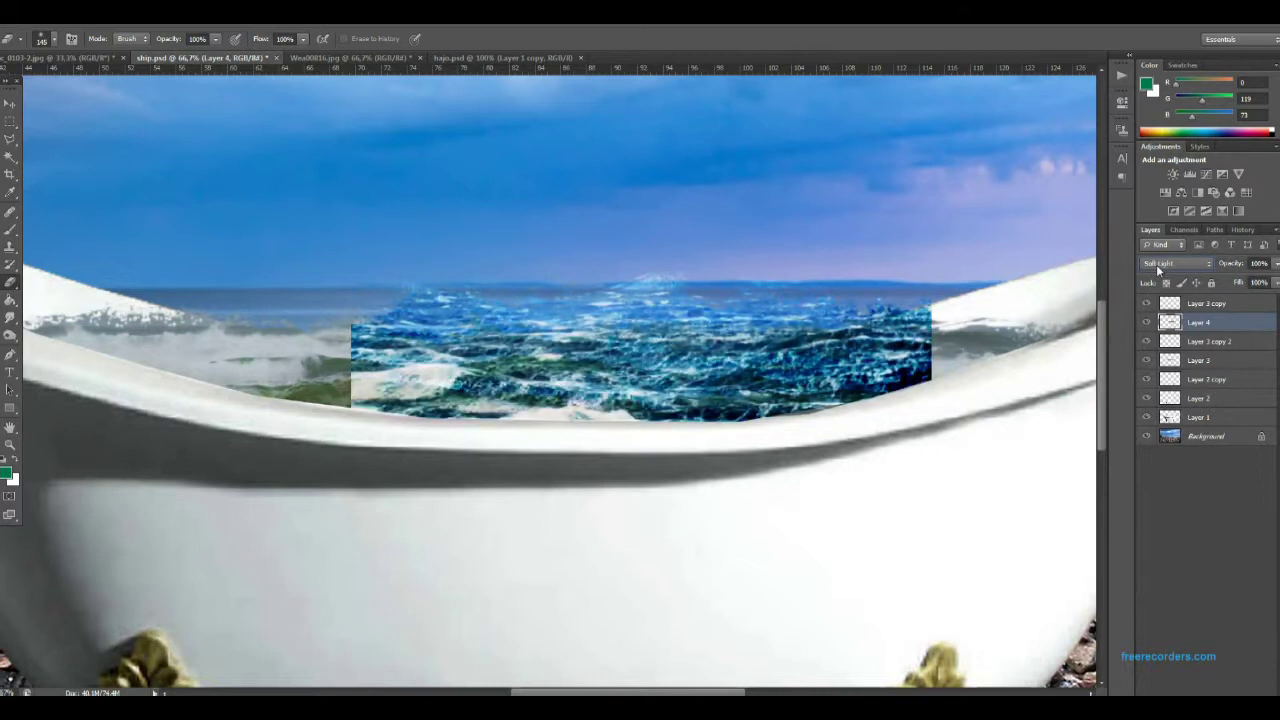
pyautogui.moveTo(1275, 283); pyautogui.dragTo(1257, 283)
# Duplicate the sea layer and shift the copy to the right.
pyautogui.hotkey('ctrl', 'j')
pyautogui.press('v')
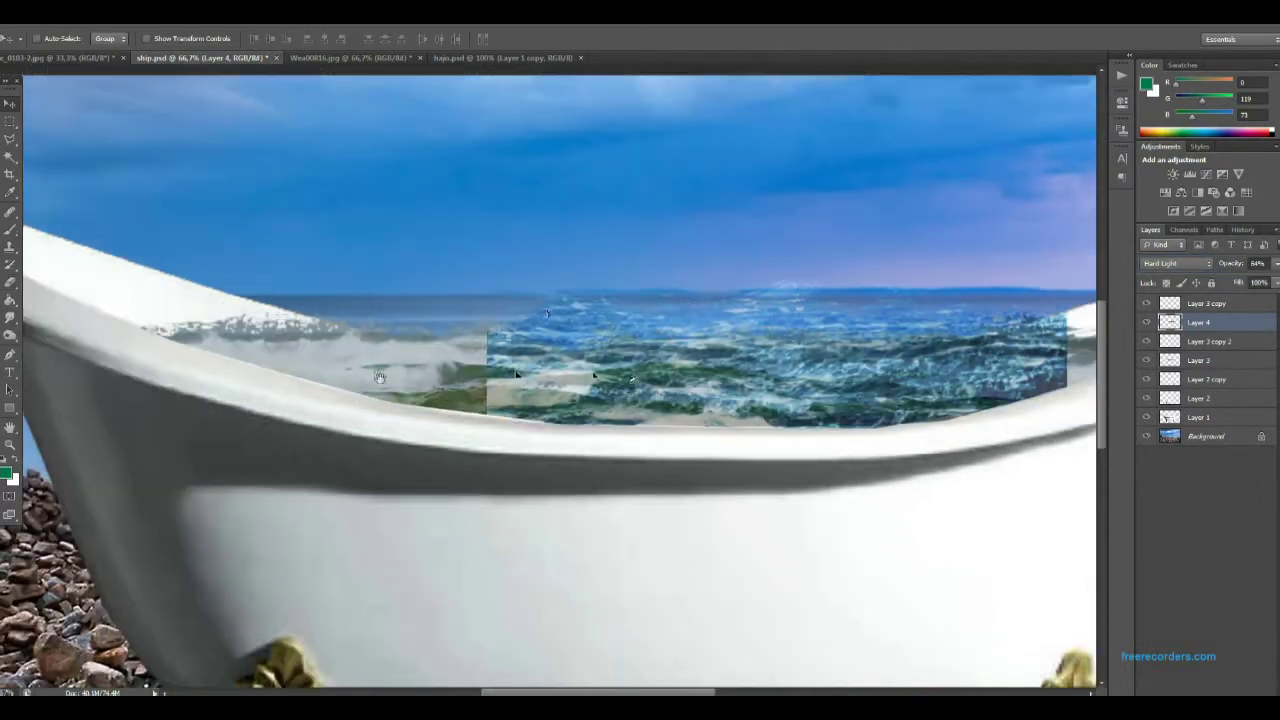
pyautogui.moveTo(406, 408); pyautogui.dragTo(553, 443)
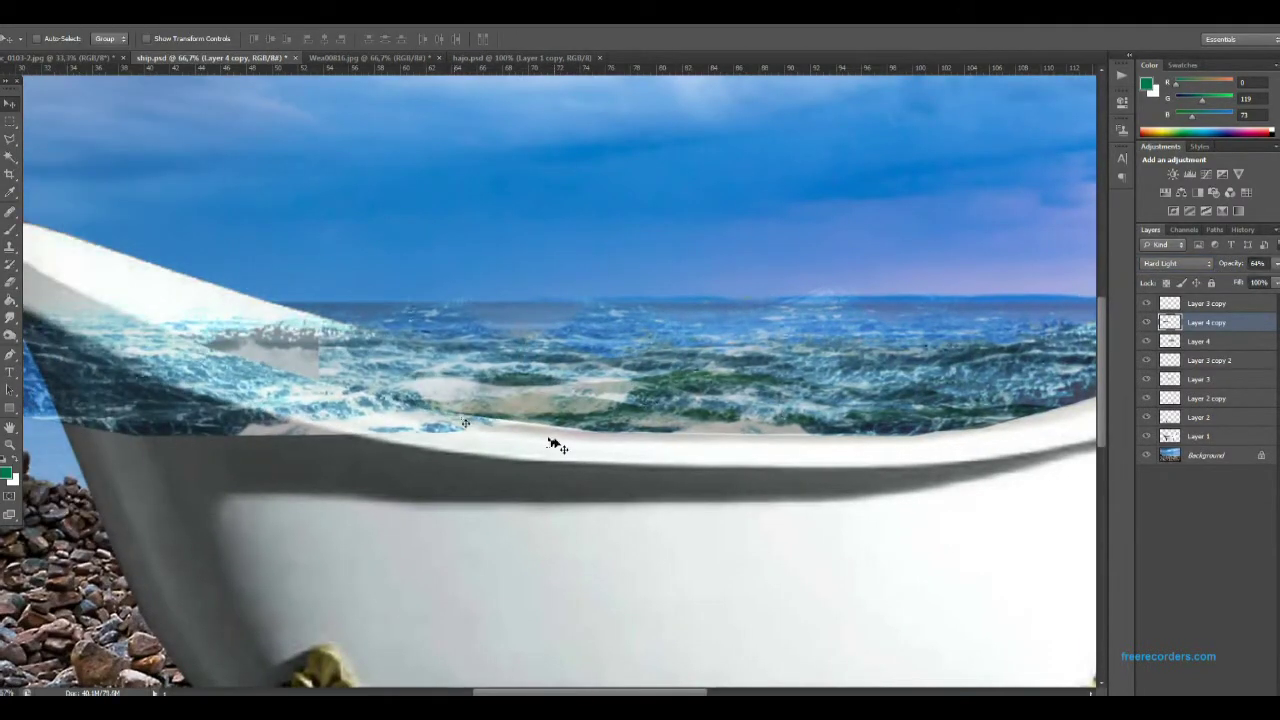
pyautogui.scroll(2, 272, 382)
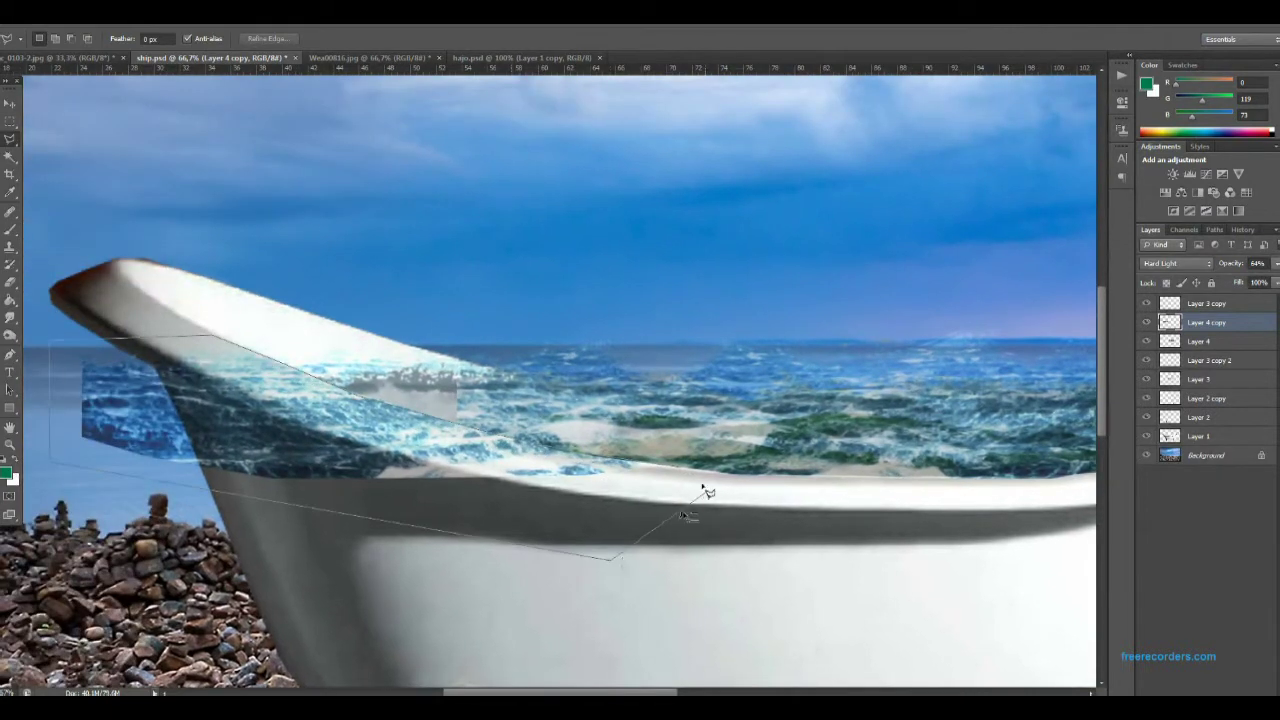
pyautogui.press('Escape')
pyautogui.press('m')
pyautogui.hotkey('ctrl', '-')
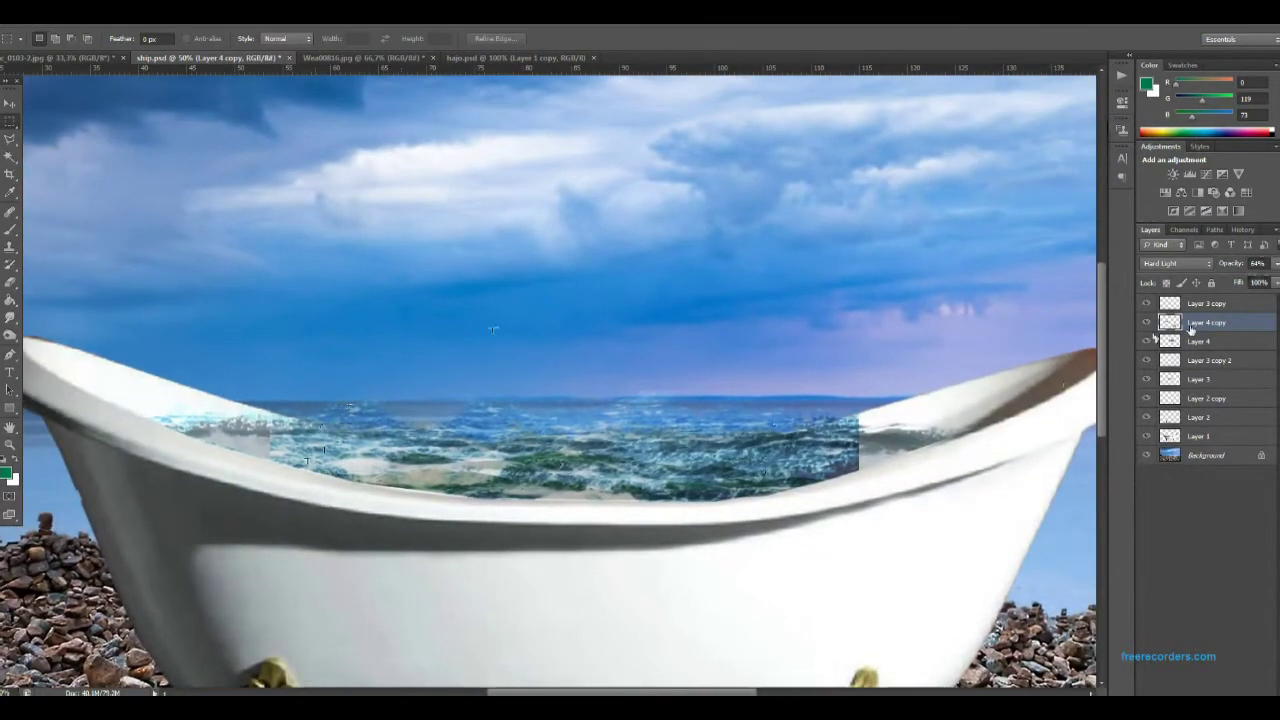
# Reorder the sea patches and stretch another copy over the tub's right end.
pyautogui.moveTo(1191, 330); pyautogui.dragTo(1191, 297)
pyautogui.press('v')
pyautogui.hotkey('ctrl', 'j')
pyautogui.click(50, 14)
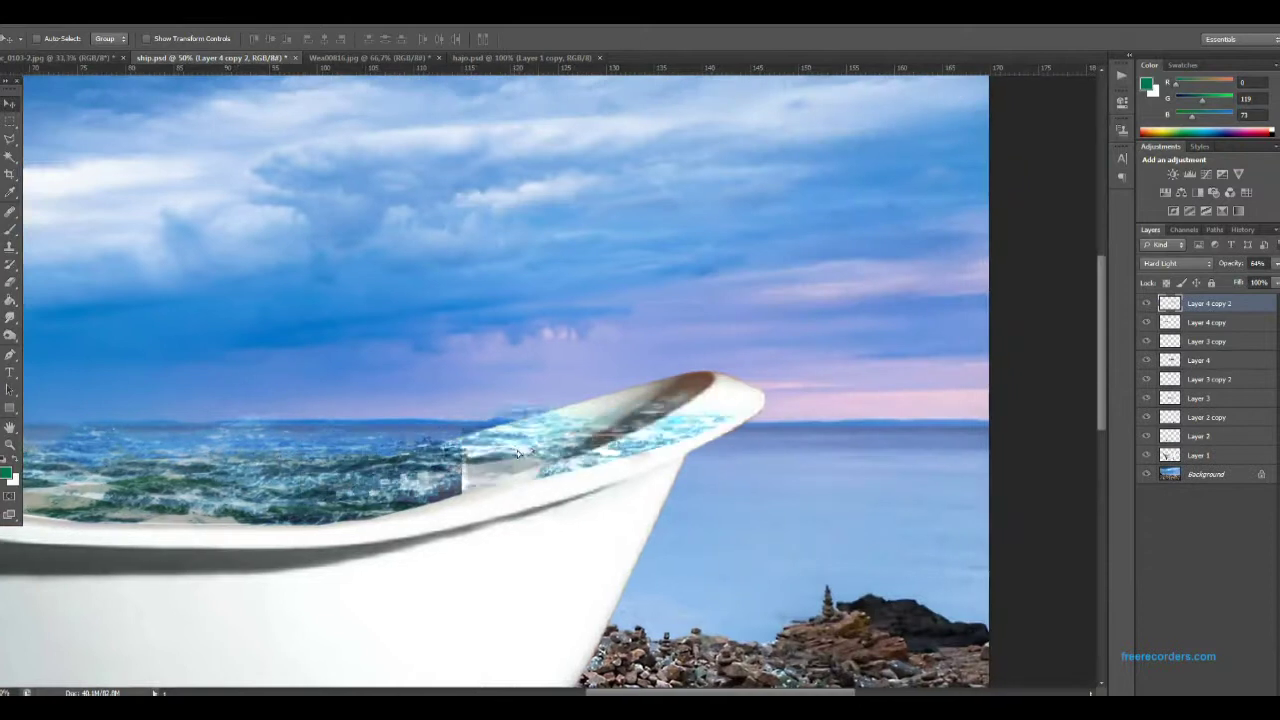
pyautogui.click(50, 14)
pyautogui.click(280, 405)
pyautogui.moveTo(306, 380); pyautogui.dragTo(545, 457)
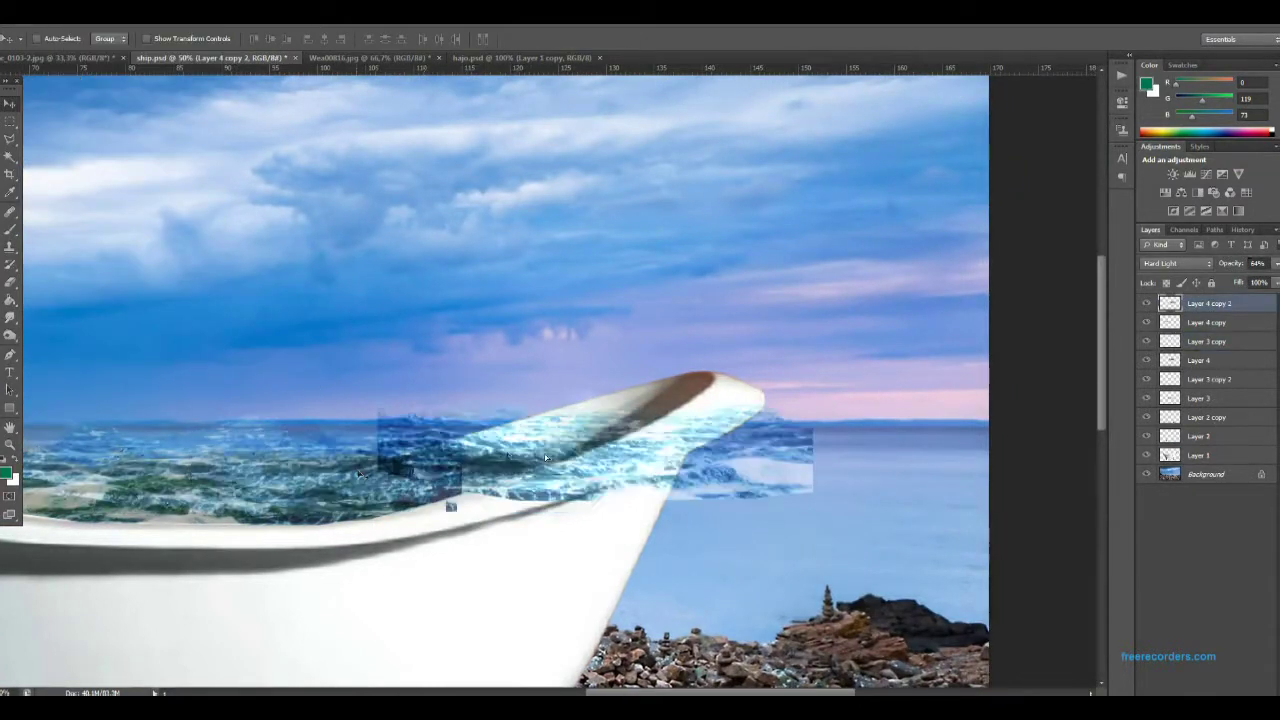
# Delete the water extending past the tub's right rim with a Polygonal Lasso outline.
pyautogui.press('l')
pyautogui.hotkey('ctrl', '+')
pyautogui.click(455, 360)
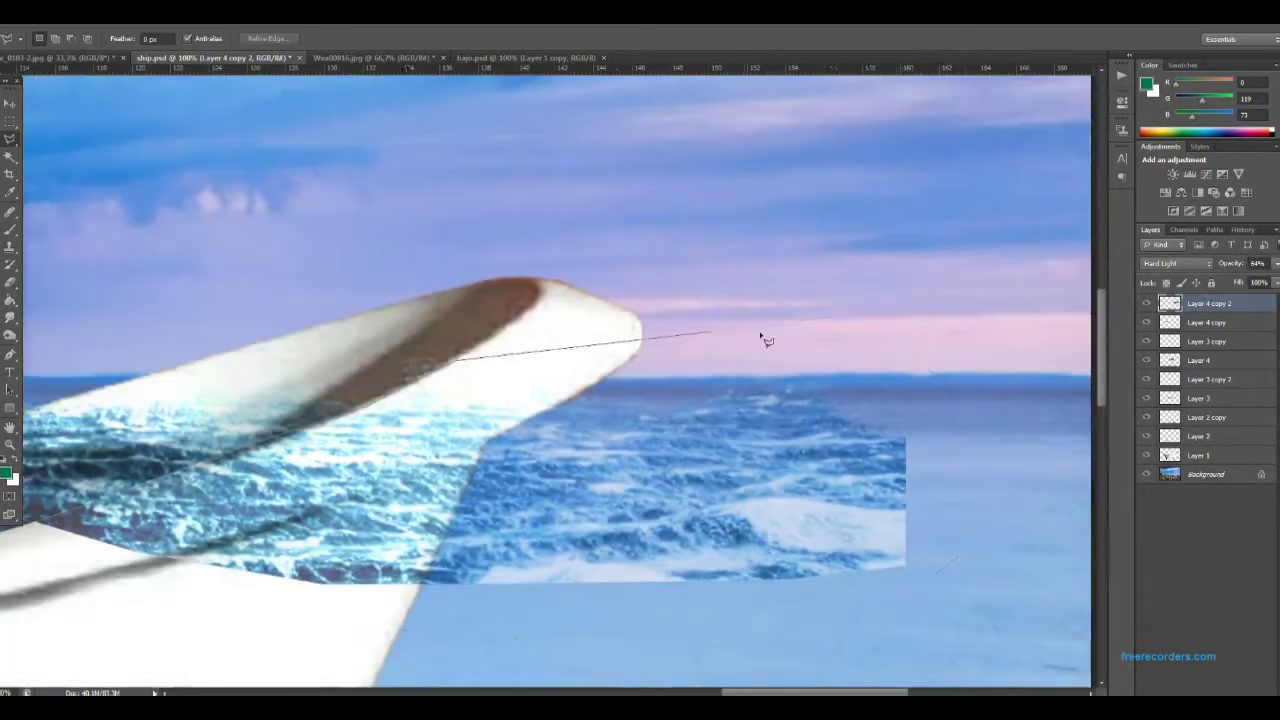
pyautogui.click(870, 310)
pyautogui.click(975, 400)
pyautogui.click(965, 570)
pyautogui.click(875, 615)
pyautogui.click(625, 643)
pyautogui.doubleClick(170, 548)
pyautogui.press('Delete')
pyautogui.hotkey('ctrl', 'd')
pyautogui.hotkey('ctrl', '0')
pyautogui.hotkey('ctrl', '+')
pyautogui.hotkey('ctrl', '+')
pyautogui.hotkey('ctrl', '+')
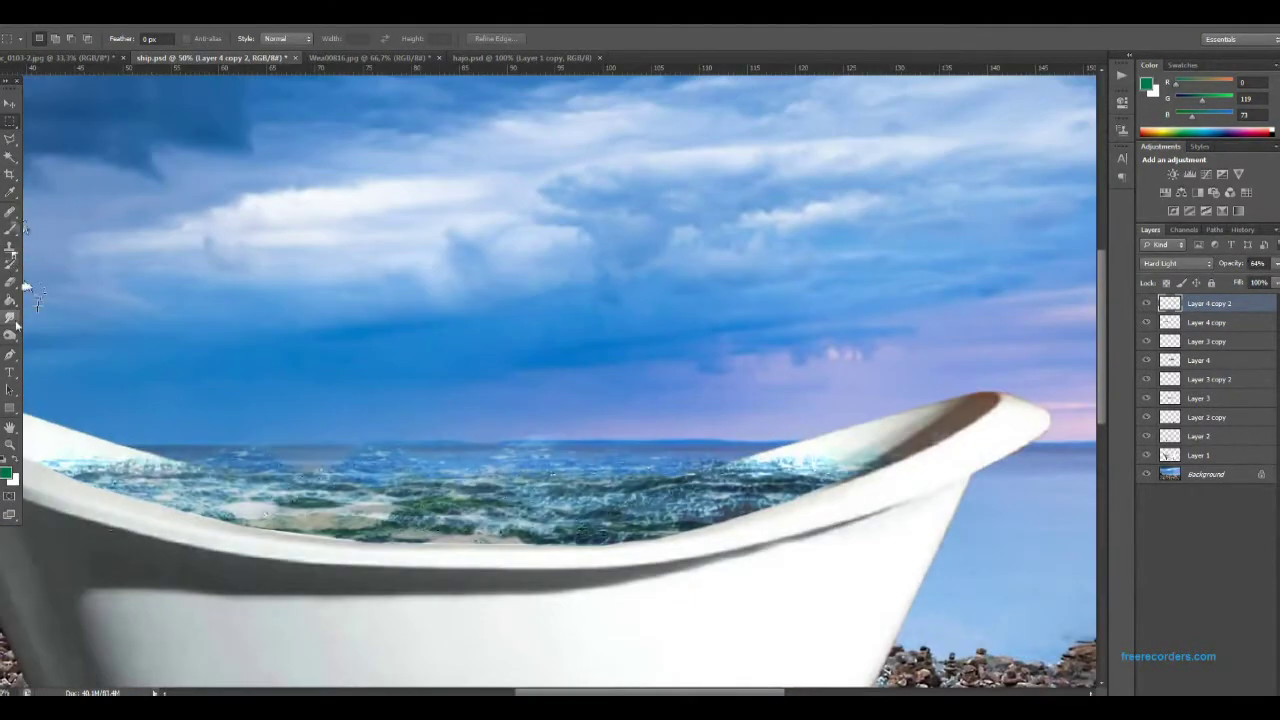
# Make Layer 4 active with the Move tool and bring up the Wea00816.jpg ocean photo.
pyautogui.click(12, 319)
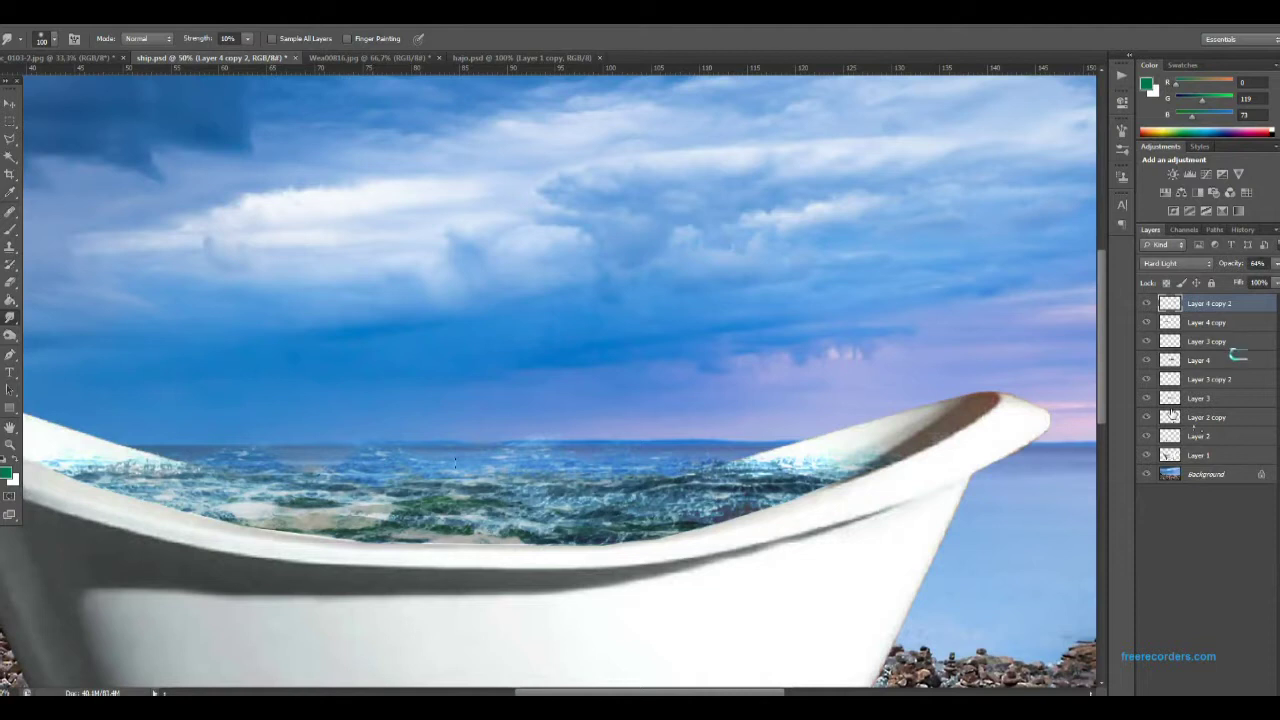
pyautogui.click(1215, 360)
pyautogui.press('v')
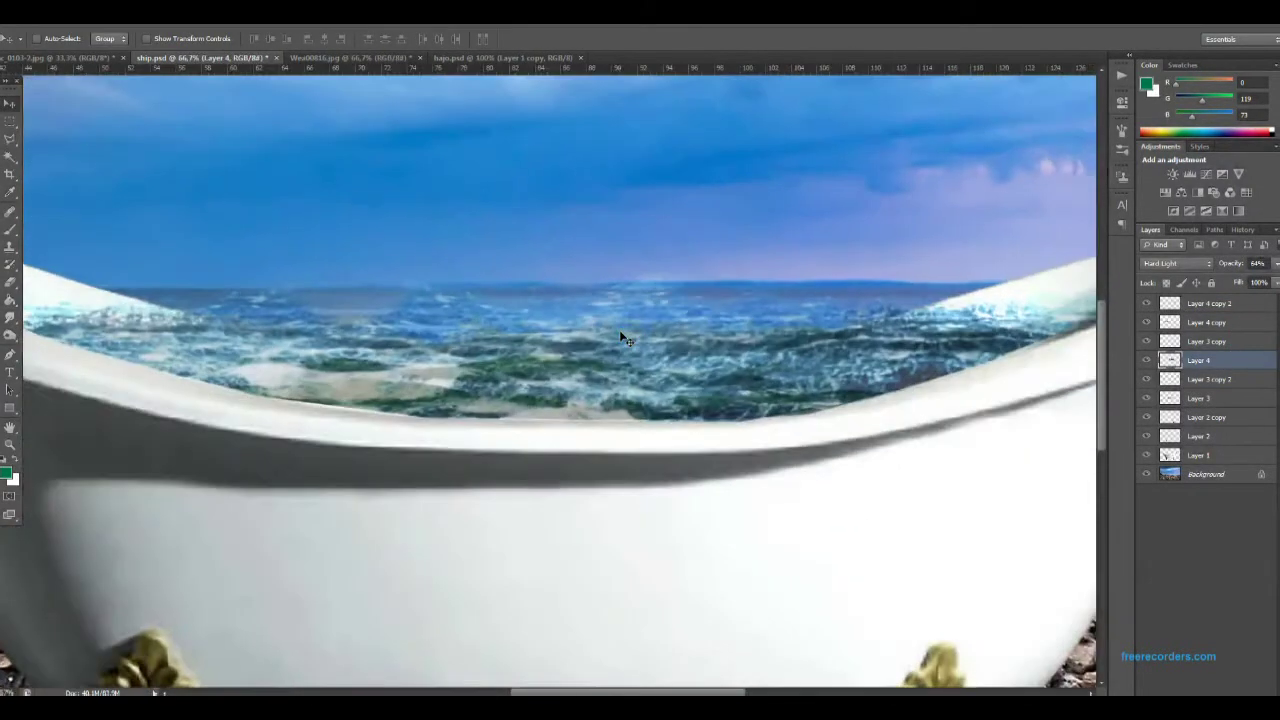
pyautogui.click(342, 57)
# Close Wea00816.jpg and ship.psd without saving changes.
pyautogui.hotkey('ctrl', 'w')
pyautogui.press('n')
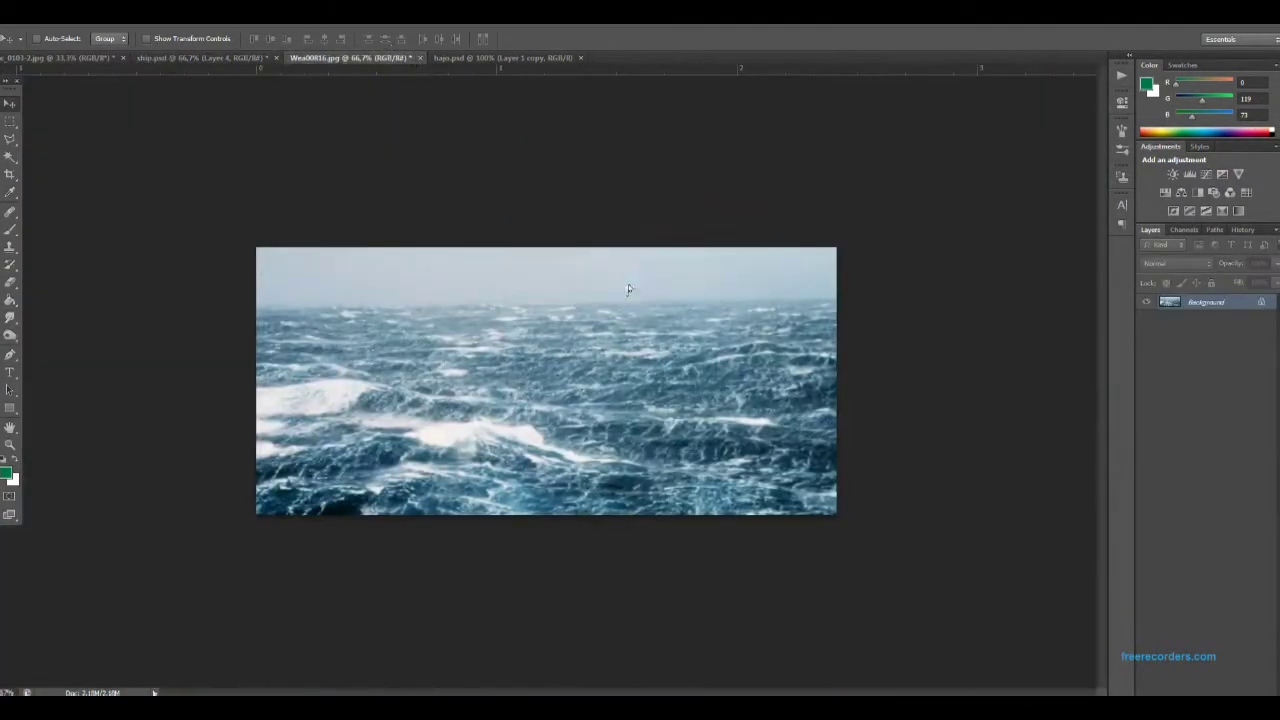
pyautogui.hotkey('ctrl', 'w')
pyautogui.press('n')
# Browse the source folder in the Open dialog, previewing candidate wave photos.
pyautogui.hotkey('ctrl', 'o')
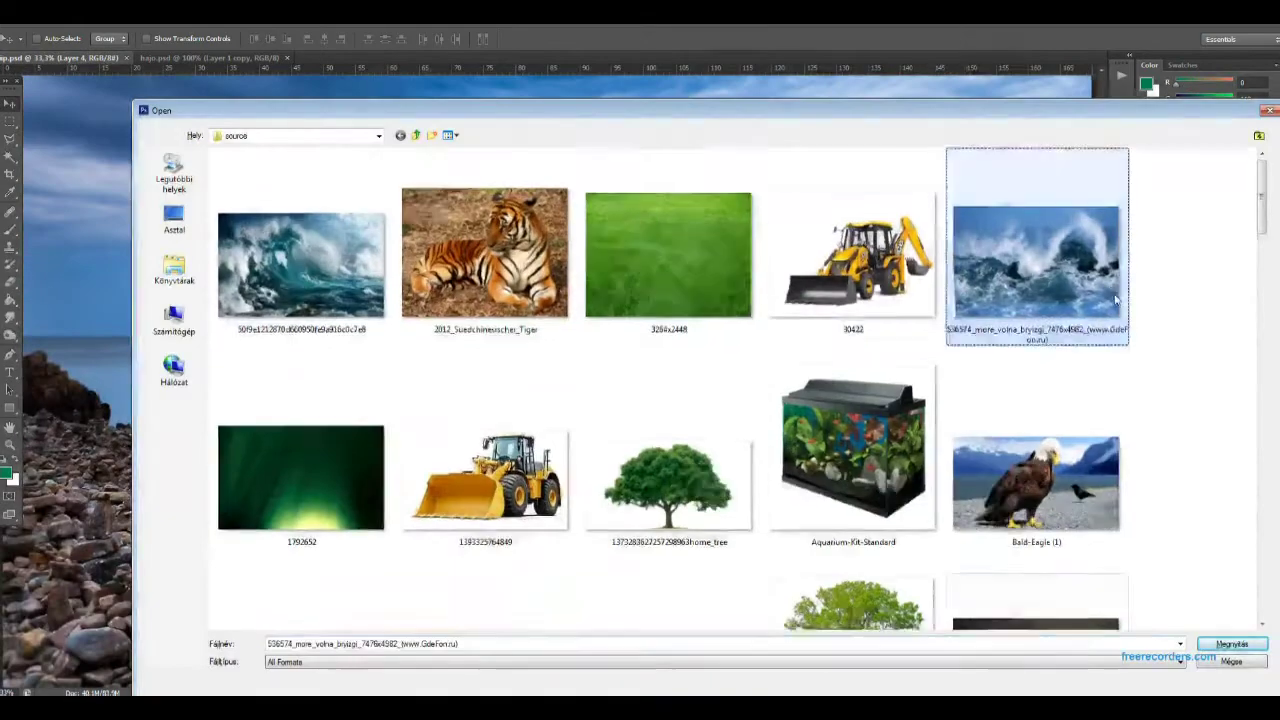
pyautogui.scroll(-5, 1117, 301)
pyautogui.scroll(2, 1117, 301)
pyautogui.scroll(-5, 1117, 301)
pyautogui.click(486, 340)
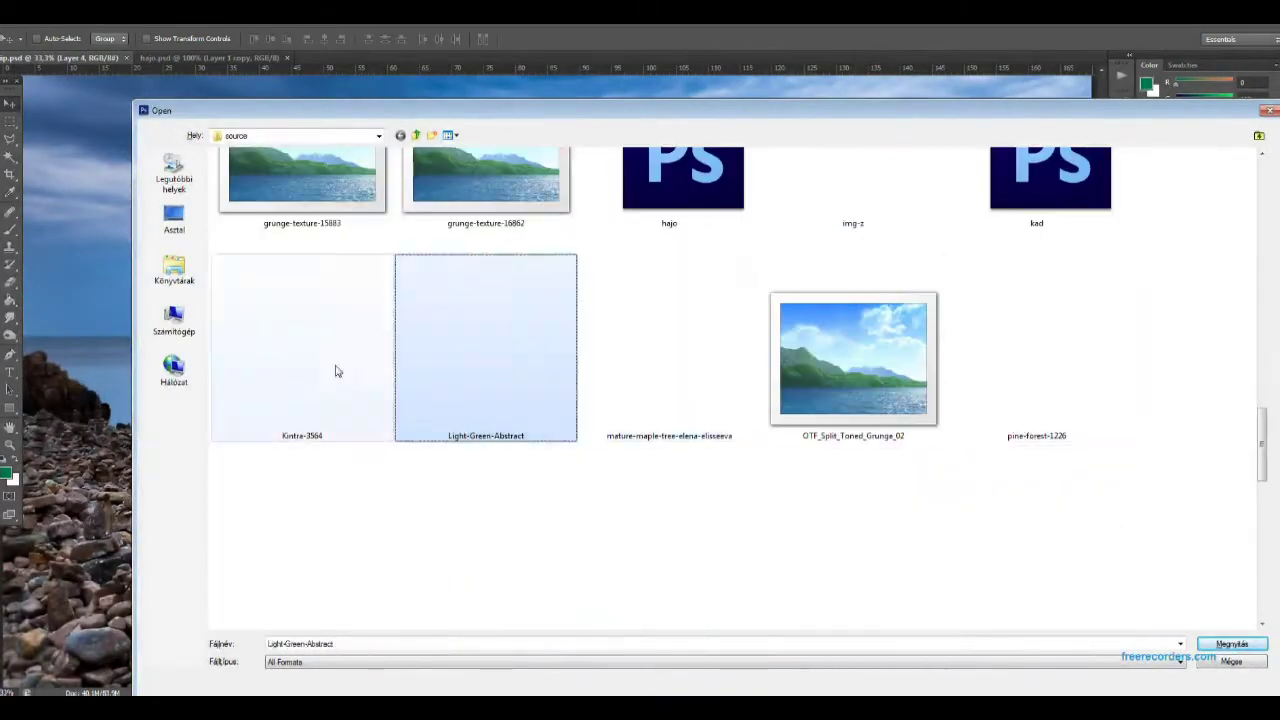
pyautogui.click(334, 366)
pyautogui.scroll(5, 334, 366)
pyautogui.scroll(-3, 334, 366)
pyautogui.click(724, 284)
pyautogui.scroll(5, 724, 284)
pyautogui.scroll(3, 1035, 403)
pyautogui.click(1035, 480)
pyautogui.scroll(-5, 1035, 403)
pyautogui.scroll(5, 1035, 403)
pyautogui.scroll(-5, 1037, 409)
pyautogui.scroll(-5, 1037, 409)
pyautogui.scroll(-5, 1037, 409)
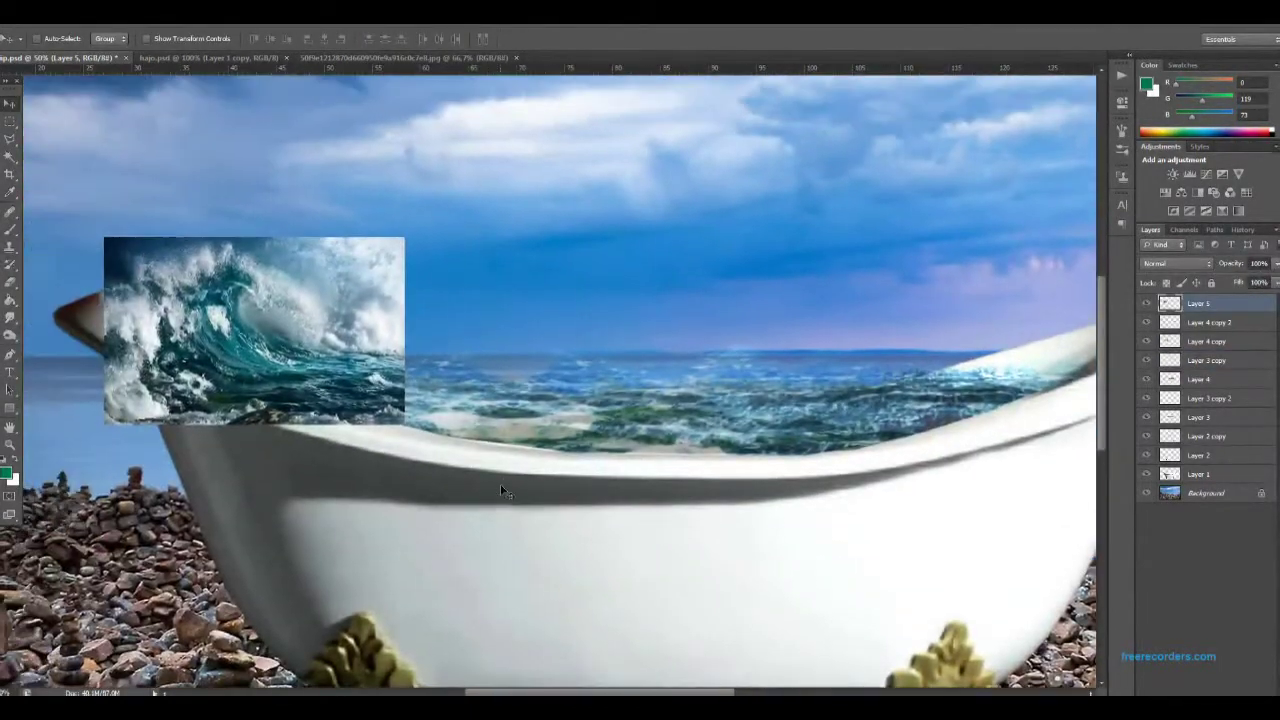
# Erase the curling wave's top-left foam and hard right edge, then adjust its hue/saturation.
pyautogui.press('e')
pyautogui.moveTo(135, 305); pyautogui.dragTo(129, 240)
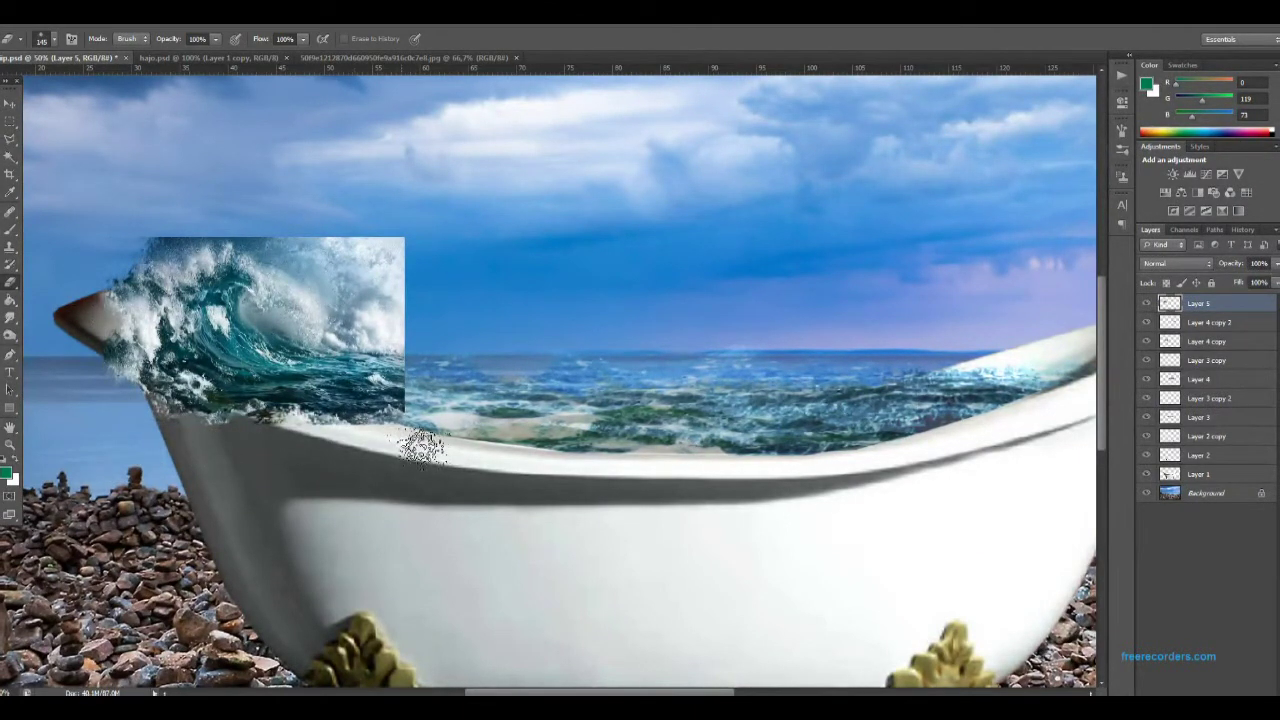
pyautogui.moveTo(370, 288); pyautogui.dragTo(440, 262)
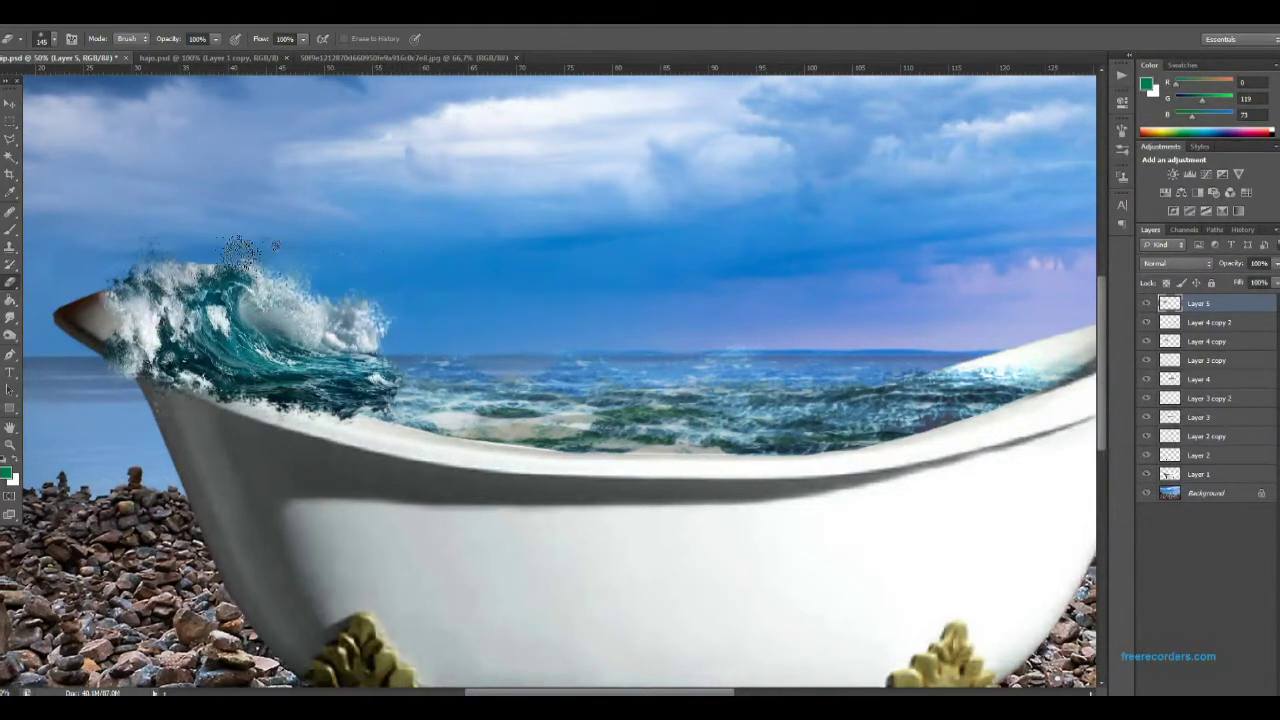
pyautogui.moveTo(130, 300); pyautogui.dragTo(258, 285)
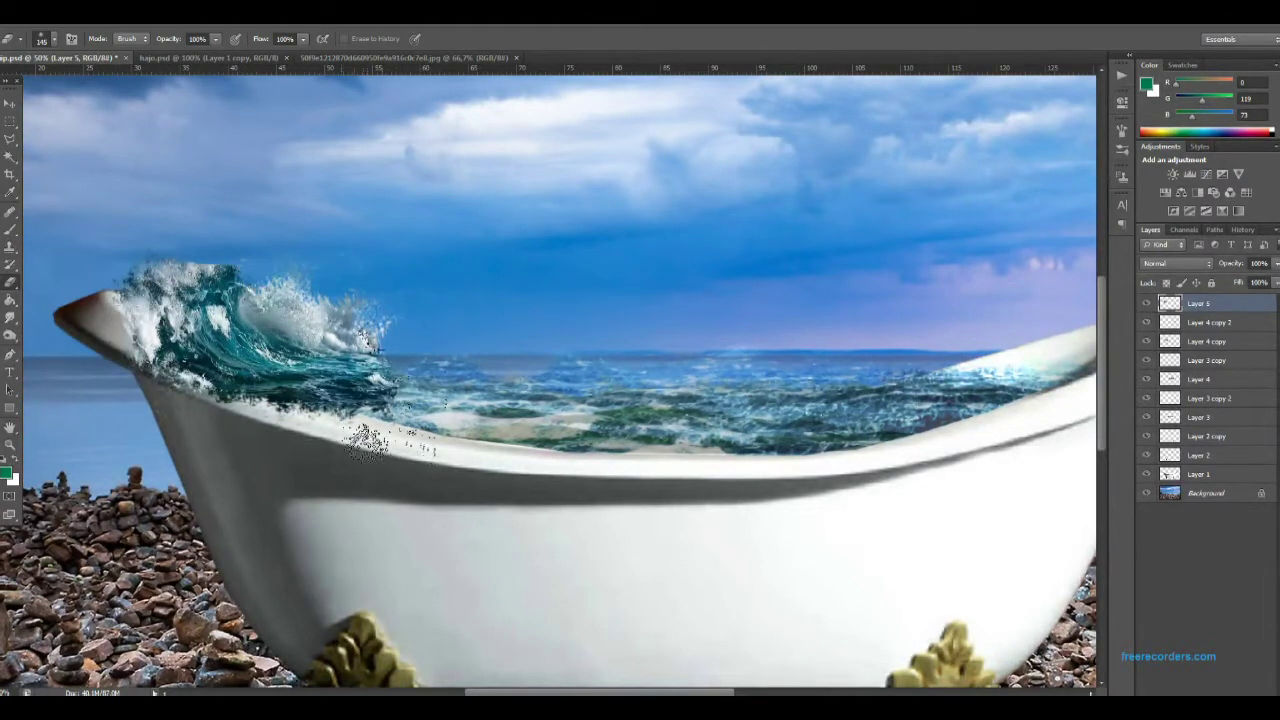
pyautogui.hotkey('ctrl', 'u')
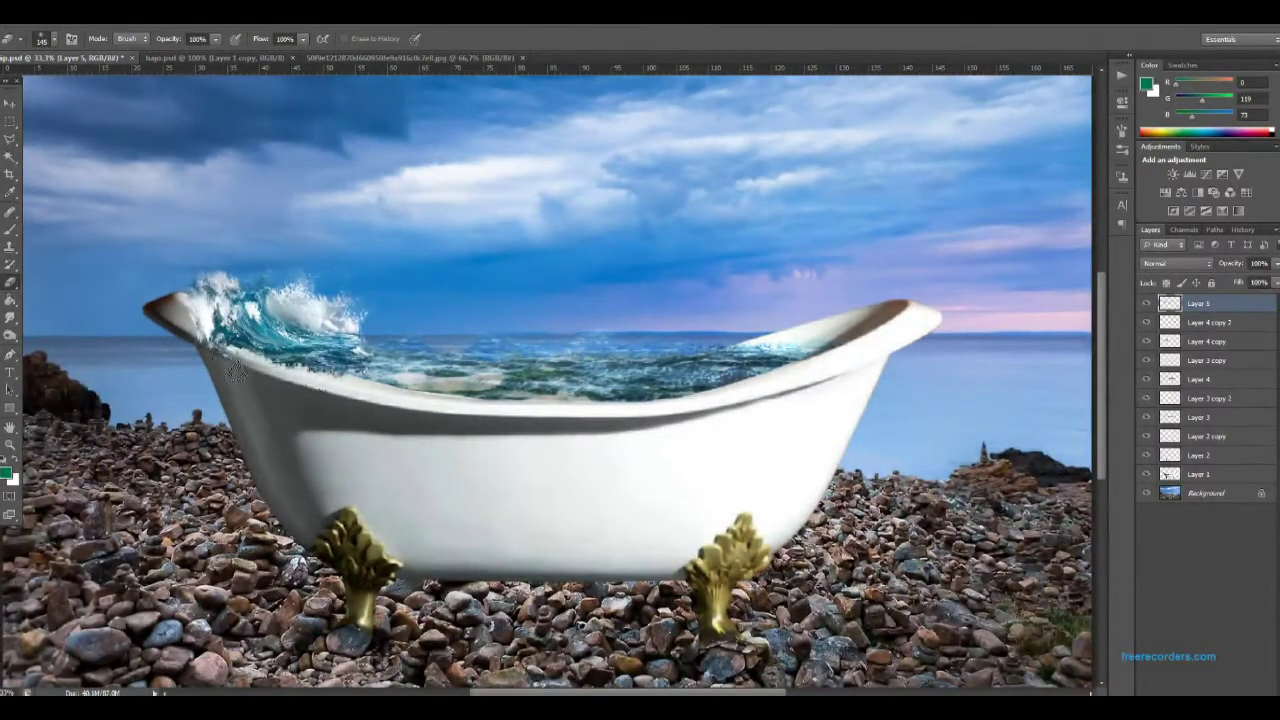
# Alt-drag a copy of wave Layer 5 to the right and shrink it to sit mid-tub.
pyautogui.press('v')
pyautogui.click(494, 57)
pyautogui.click(105, 57)
pyautogui.rightClick(287, 326)
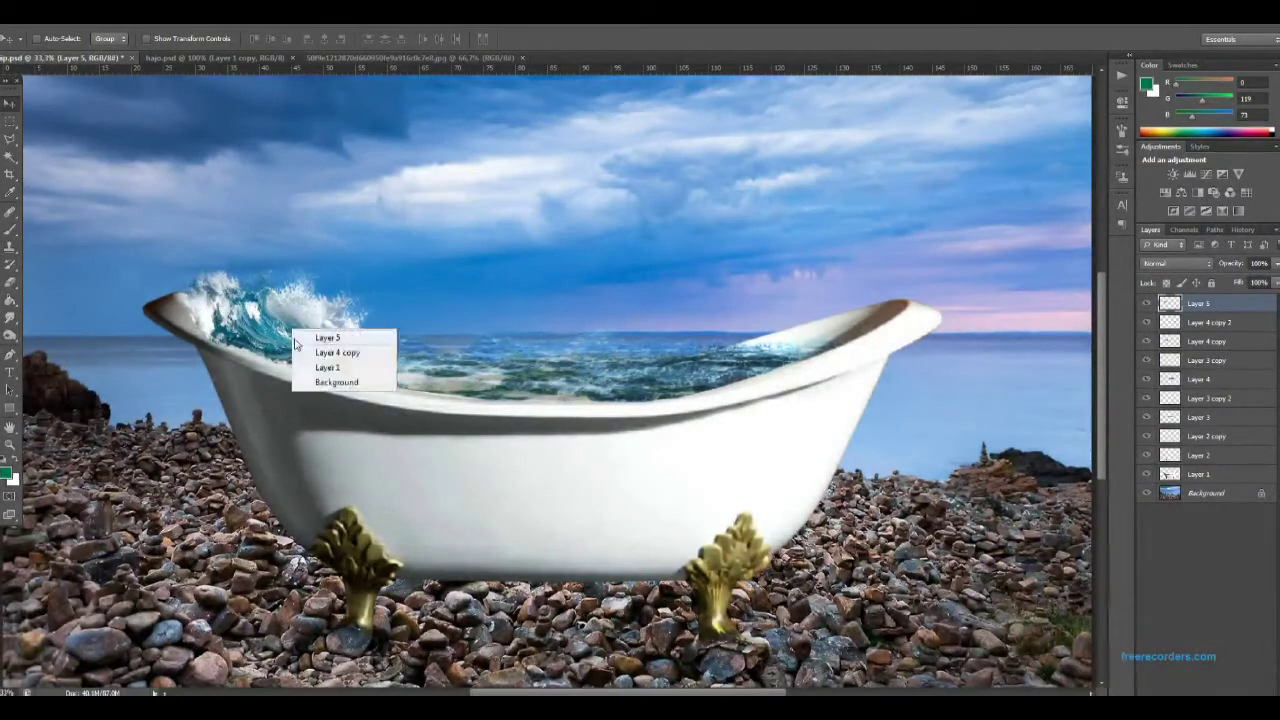
pyautogui.click(314, 334)
pyautogui.moveTo(320, 330); pyautogui.dragTo(610, 345)
pyautogui.hotkey('ctrl', 't')
pyautogui.moveTo(575, 292)
pyautogui.mouseDown()
pyautogui.moveTo(555, 327)
pyautogui.moveTo(525, 320)
pyautogui.mouseUp()
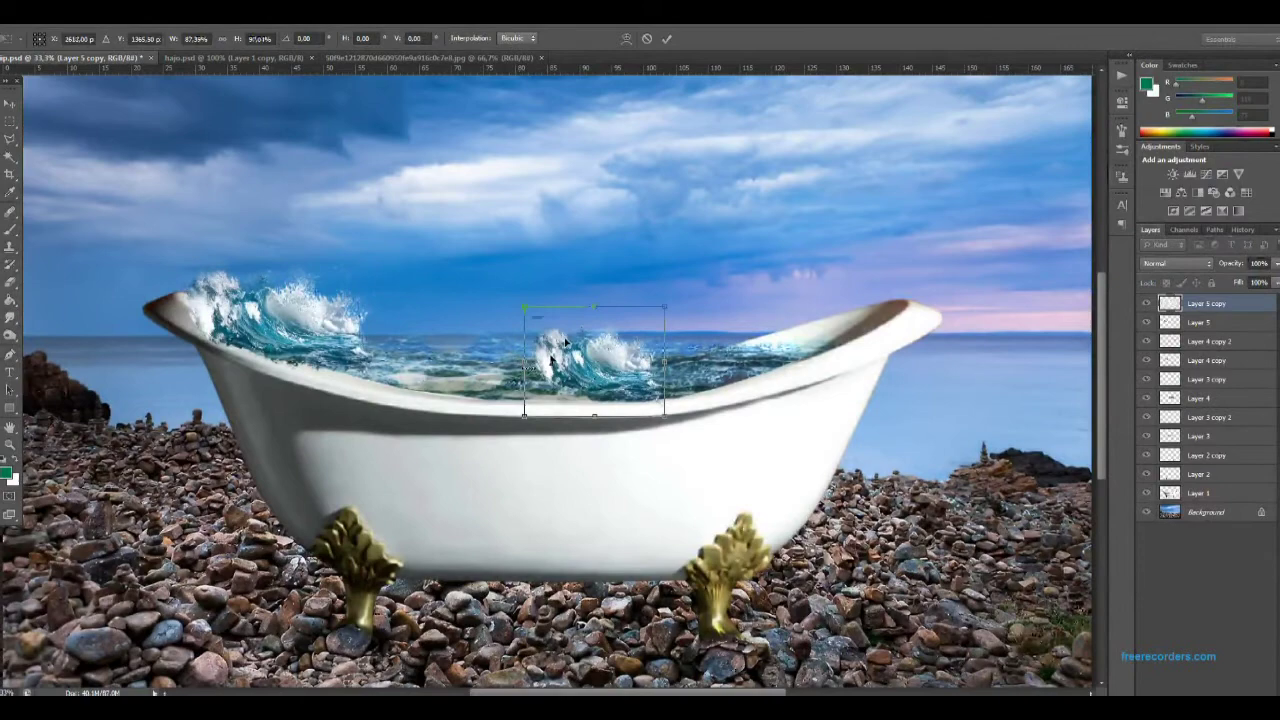
pyautogui.press('Return')
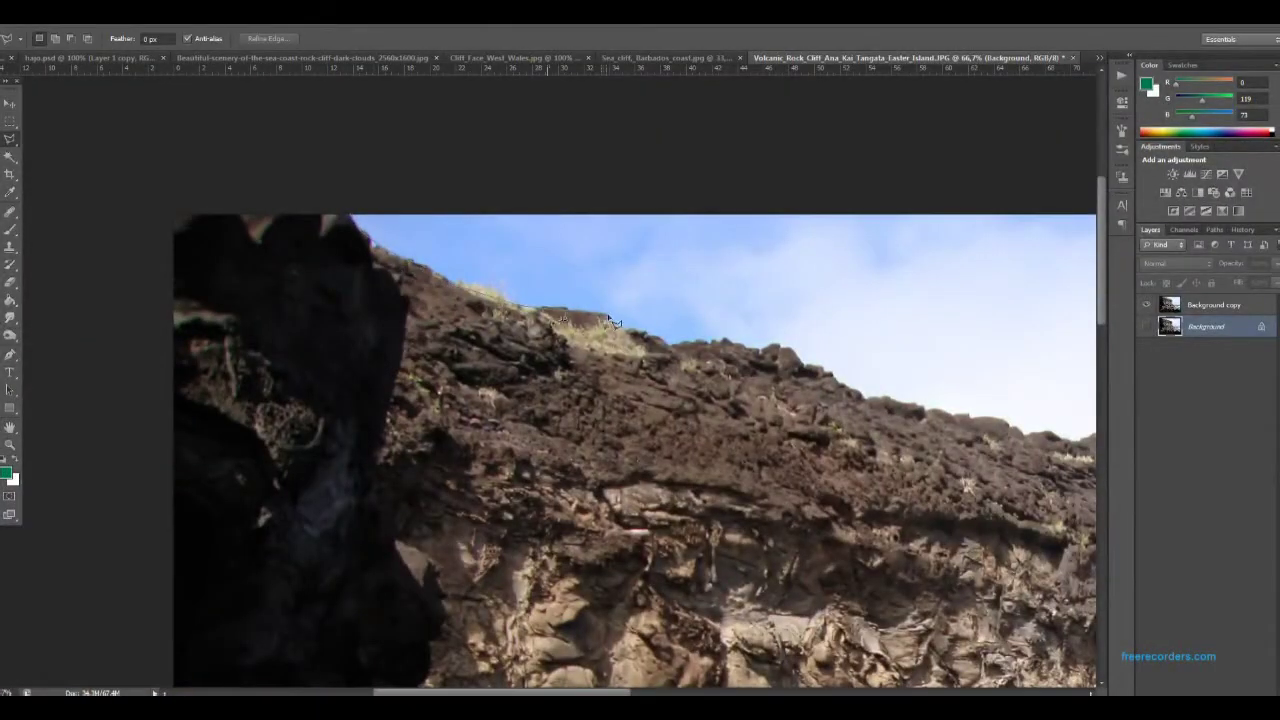
# Trace the sky along the volcanic cliff edge with the Polygonal Lasso, then fit the photo on screen.
pyautogui.moveTo(785, 350); pyautogui.dragTo(665, 305)
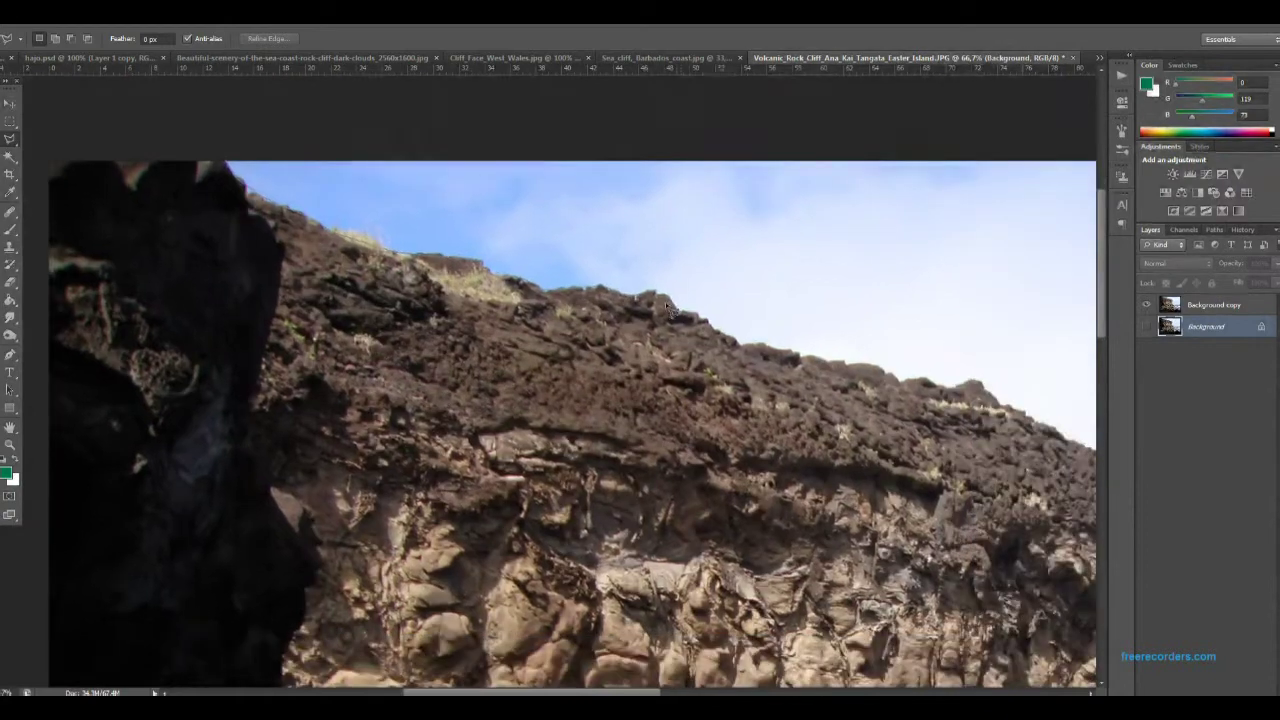
pyautogui.moveTo(833, 368); pyautogui.dragTo(703, 356)
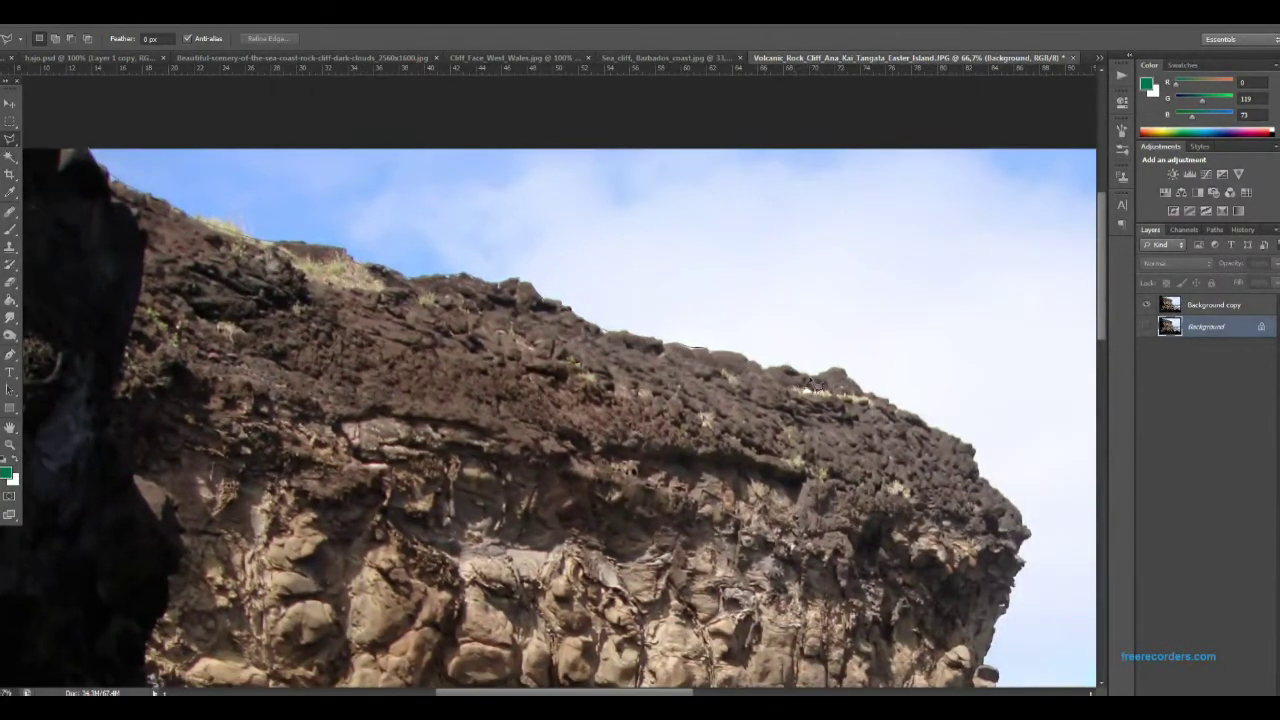
pyautogui.moveTo(895, 410); pyautogui.dragTo(825, 357)
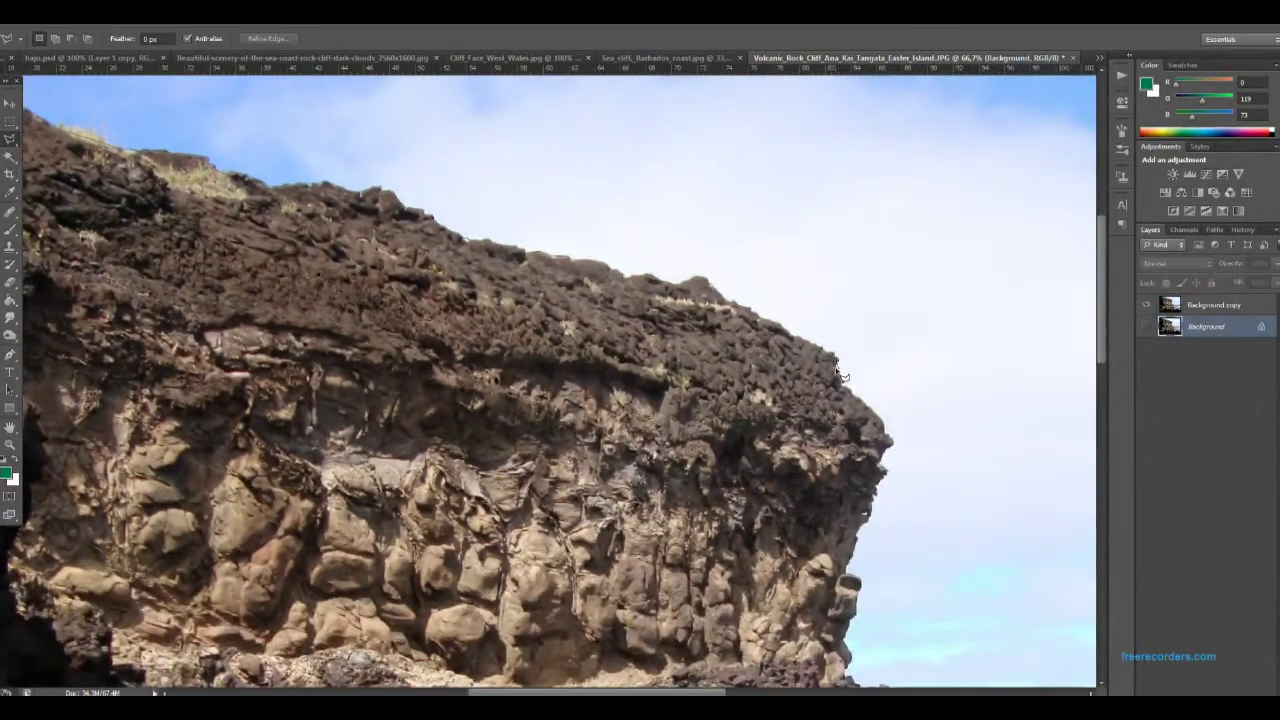
pyautogui.moveTo(891, 437); pyautogui.dragTo(858, 428)
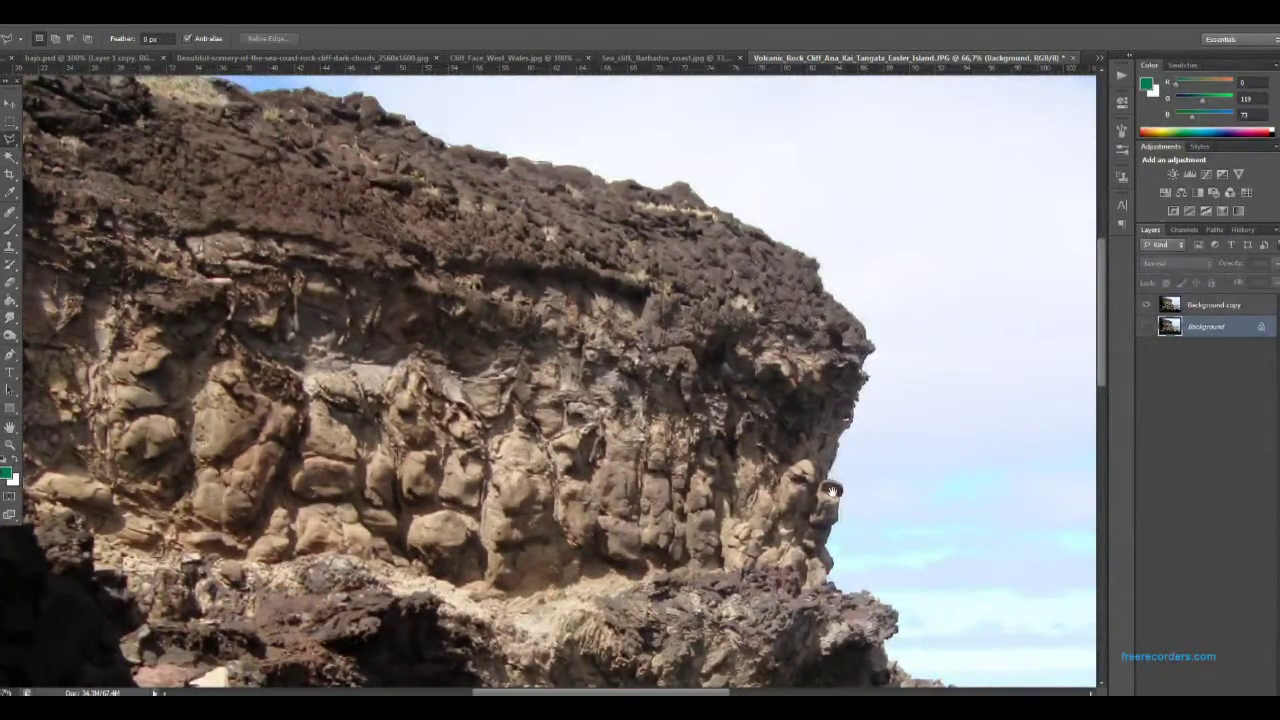
pyautogui.moveTo(831, 490); pyautogui.dragTo(655, 383)
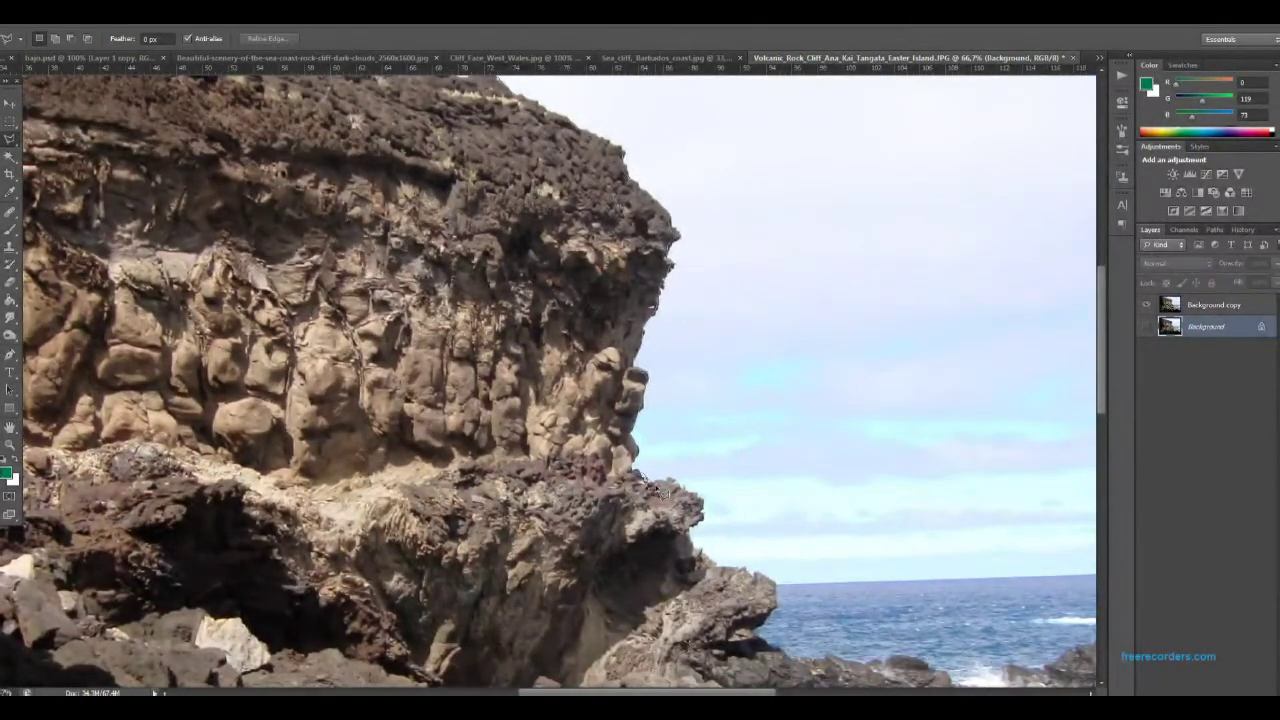
pyautogui.moveTo(657, 494); pyautogui.dragTo(633, 406)
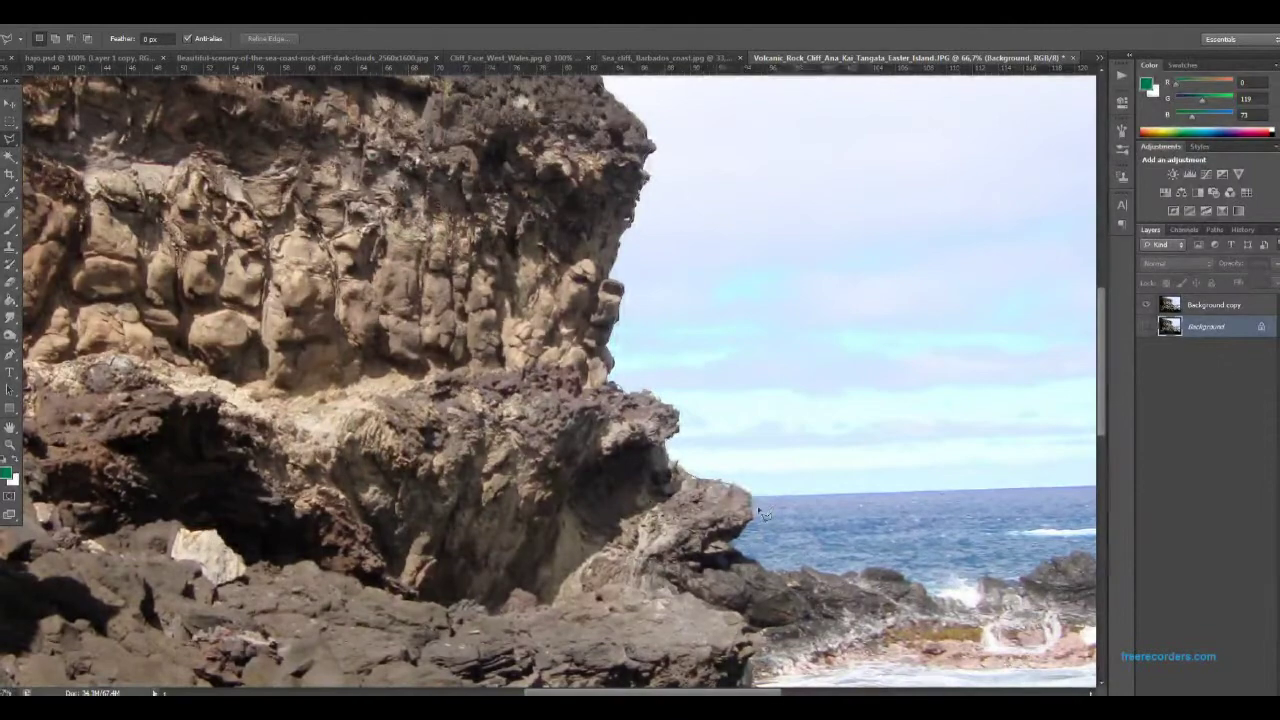
pyautogui.hotkey('ctrl', '0')
# Delete the cliff photo's sky and drag the cliff into the bathtub composite.
pyautogui.click(1213, 304)
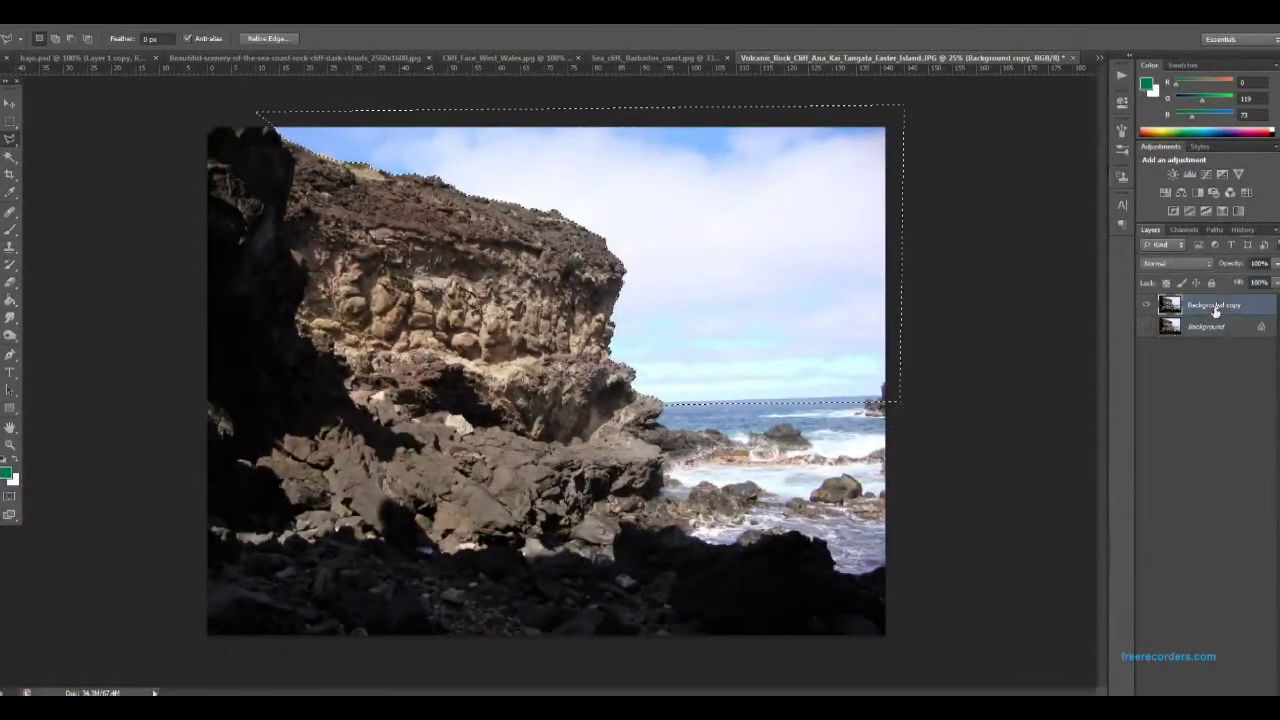
pyautogui.press('Delete')
pyautogui.press('v')
pyautogui.hotkey('ctrl', 'Tab')
pyautogui.moveTo(502, 249); pyautogui.dragTo(589, 160)
# Mirror the cliff horizontally, scale it to about 82%, and place it at the tub's right end.
pyautogui.hotkey('ctrl', 't')
pyautogui.moveTo(915, 690); pyautogui.dragTo(828, 500)
pyautogui.click(47, 12)
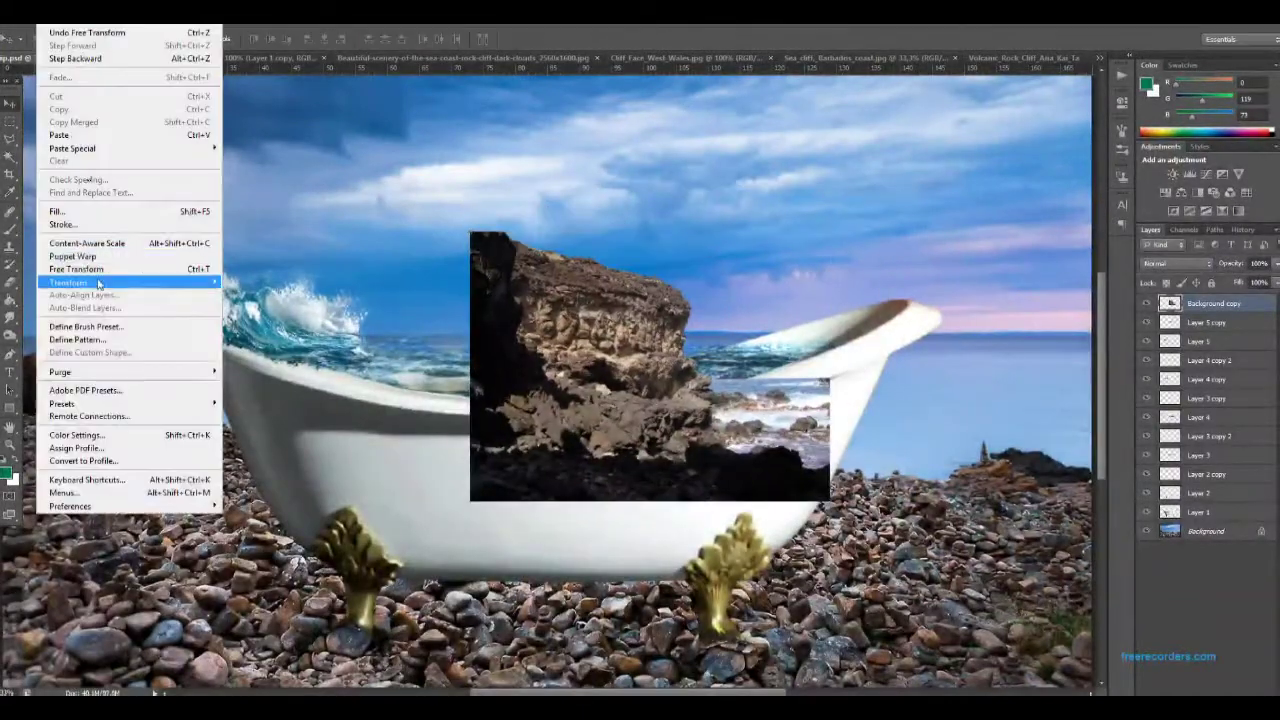
pyautogui.click(265, 429)
pyautogui.moveTo(482, 508)
pyautogui.mouseDown()
pyautogui.moveTo(612, 523)
pyautogui.moveTo(645, 462)
pyautogui.mouseUp()
pyautogui.moveTo(790, 385); pyautogui.dragTo(786, 397)
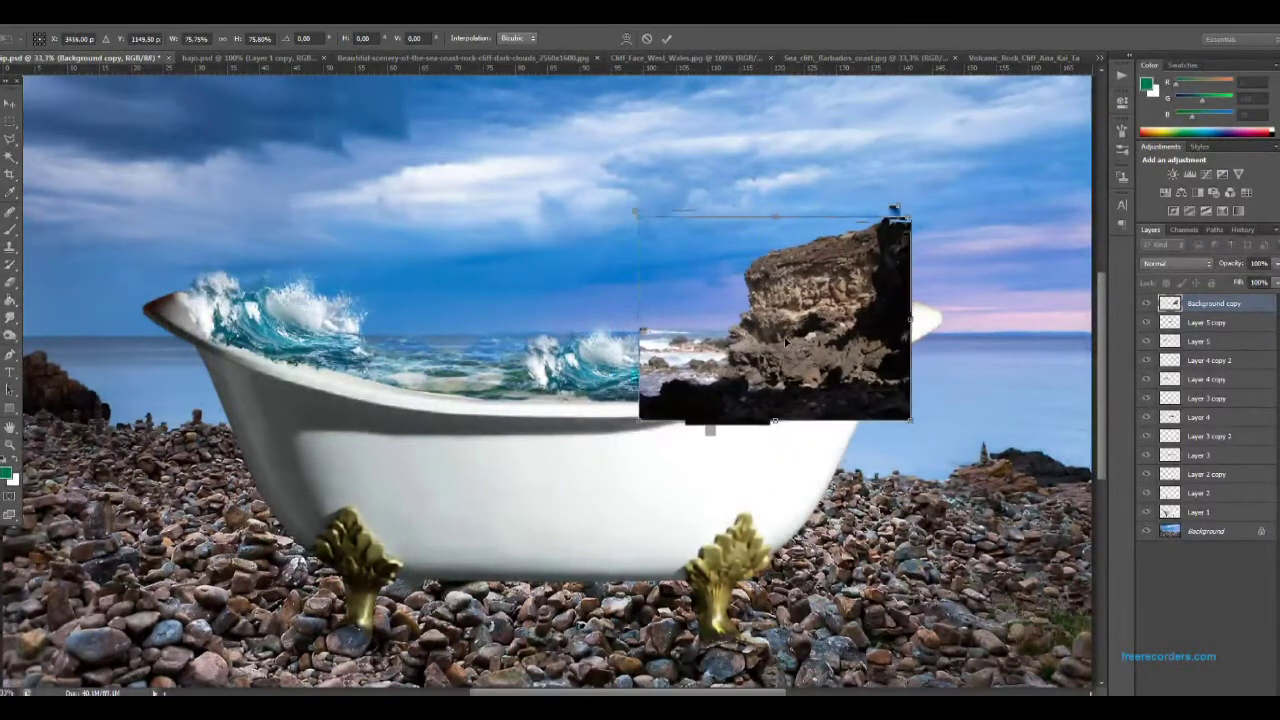
pyautogui.moveTo(786, 396); pyautogui.dragTo(650, 345)
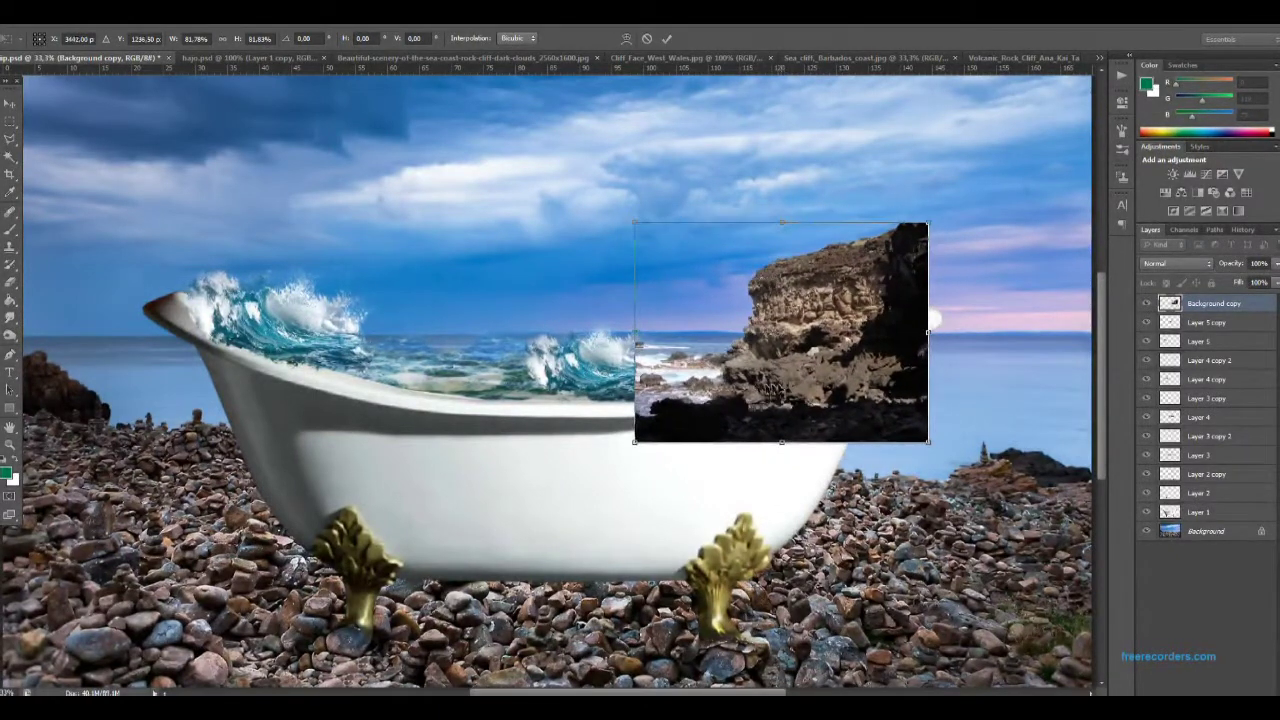
pyautogui.press('Return')
# Set the cliff layer to 31% opacity and lasso the part overlapping the tub's right end.
pyautogui.press('3')
pyautogui.press('1')
pyautogui.hotkey('ctrl', '+')
pyautogui.hotkey('ctrl', '+')
pyautogui.press('l')
pyautogui.moveTo(830, 427)
pyautogui.mouseDown()
pyautogui.moveTo(657, 478)
pyautogui.moveTo(461, 512)
pyautogui.mouseUp()
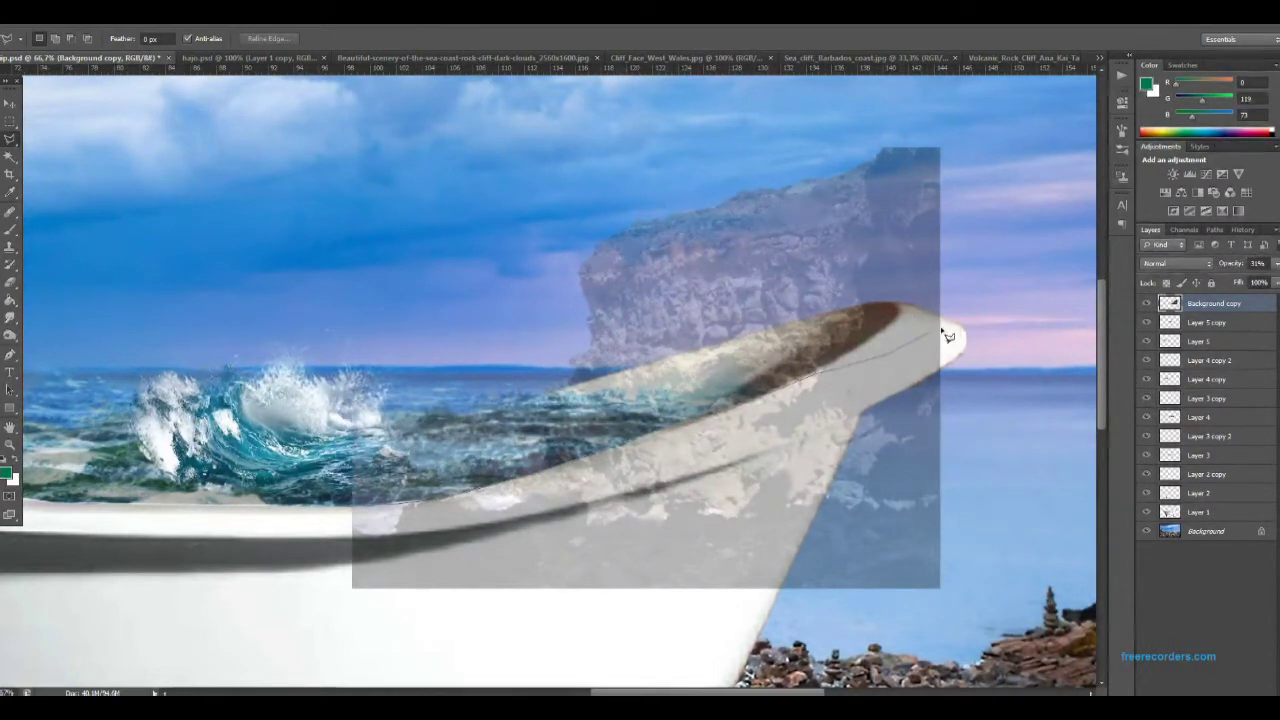
# Cut away the cliff covering the tub rim and restore the layer to 100% opacity.
pyautogui.doubleClick(383, 515)
pyautogui.press('Delete')
pyautogui.hotkey('ctrl', 'd')
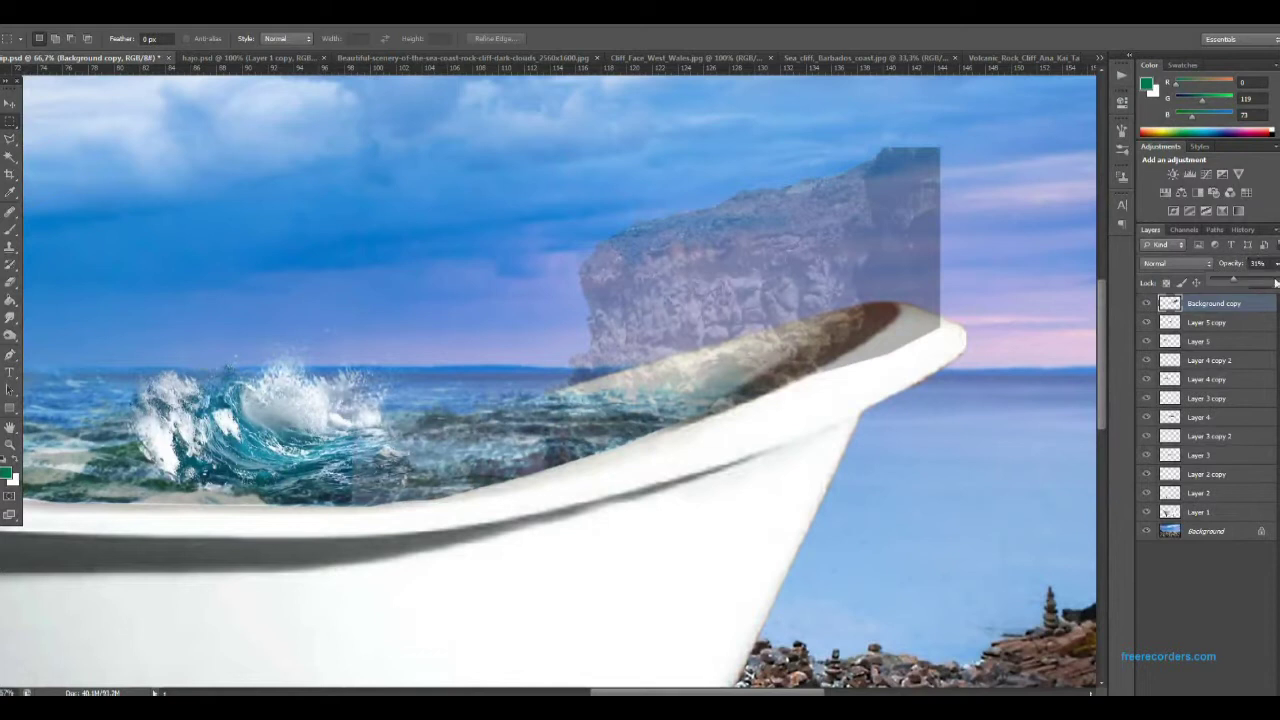
pyautogui.press('0')
# Soften the cliff's ragged top edge with a soft Eraser at varying sizes.
pyautogui.press('e')
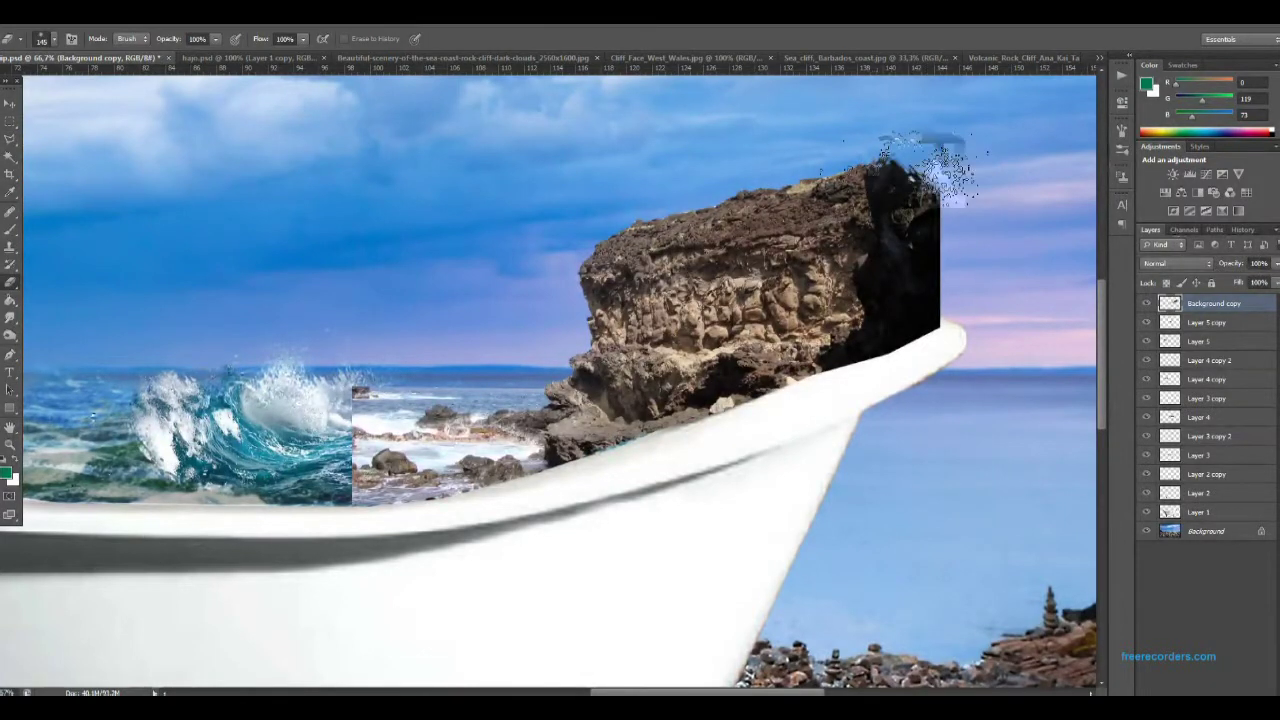
pyautogui.click(42, 39)
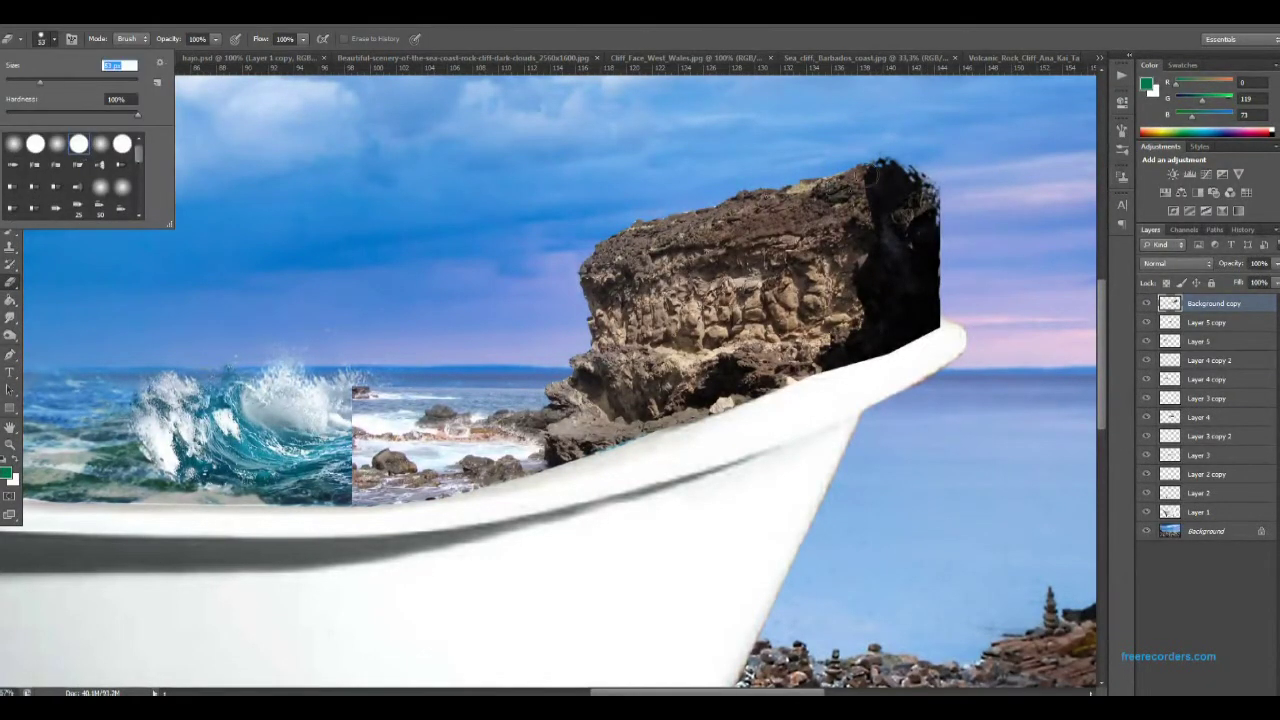
pyautogui.press('Return')
pyautogui.moveTo(900, 165); pyautogui.dragTo(949, 193)
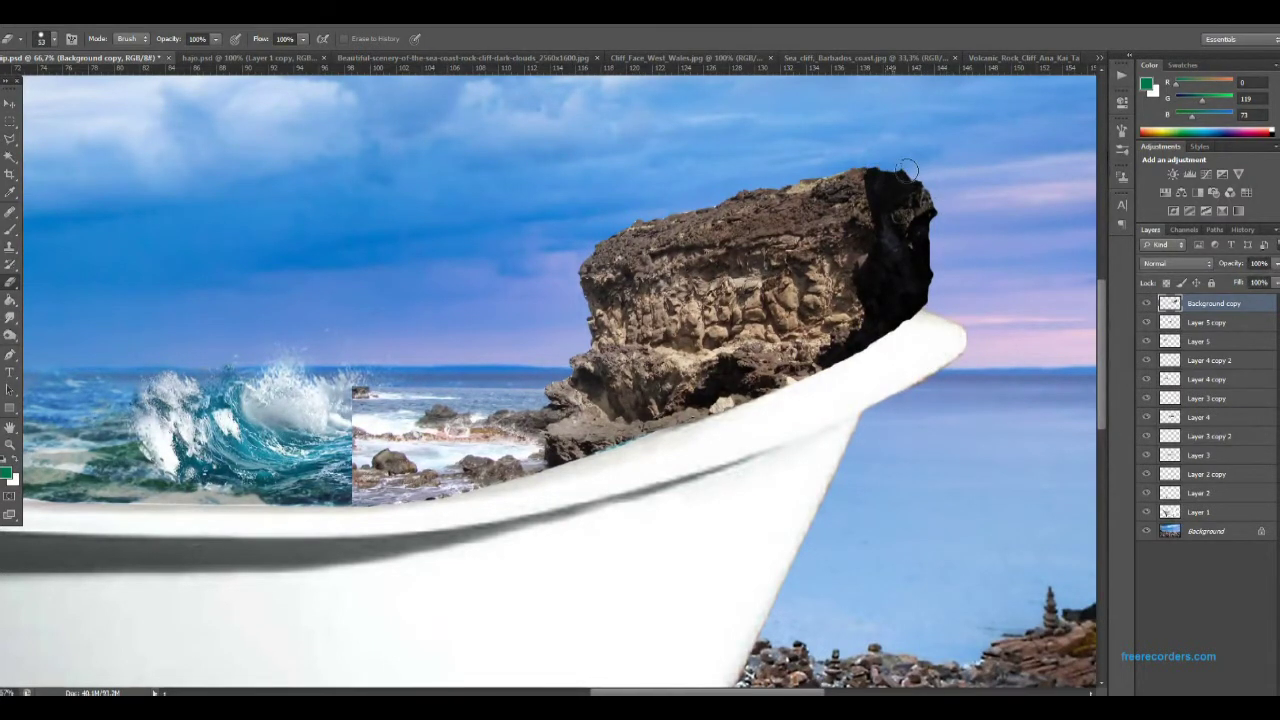
pyautogui.hotkey('ctrl', '-')
pyautogui.hotkey('ctrl', '-')
pyautogui.click(55, 40)
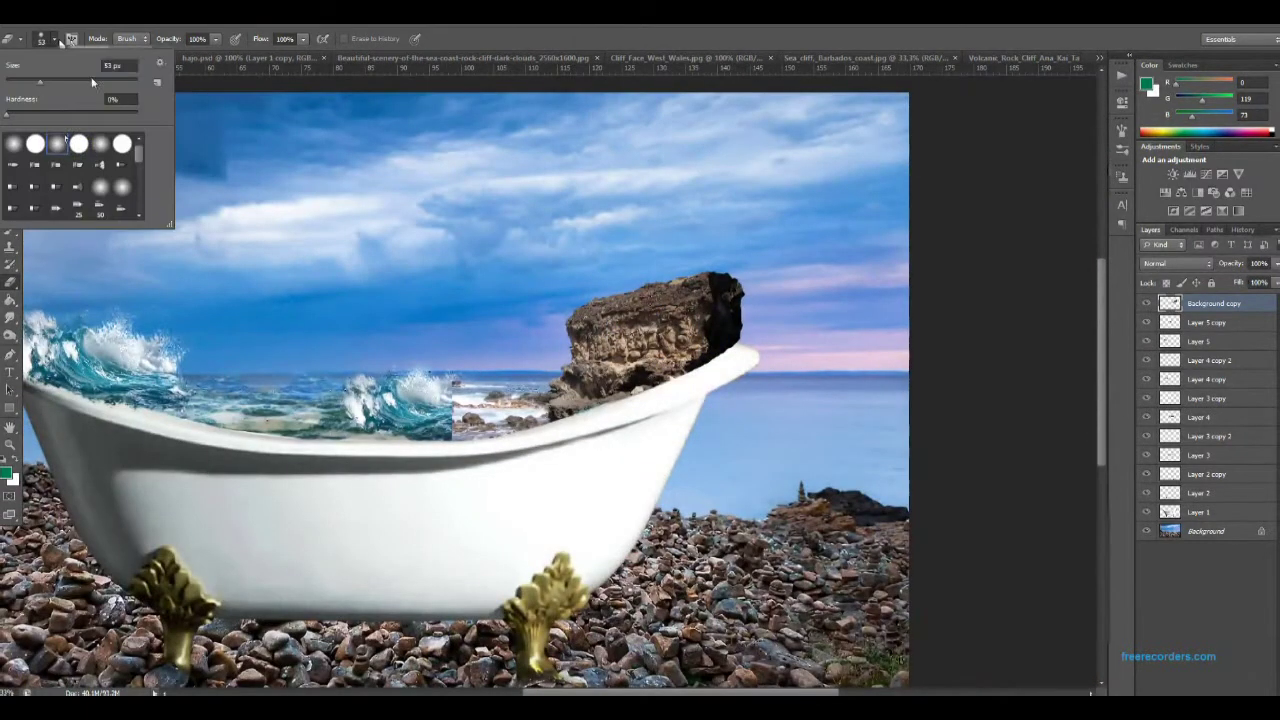
pyautogui.press('Return')
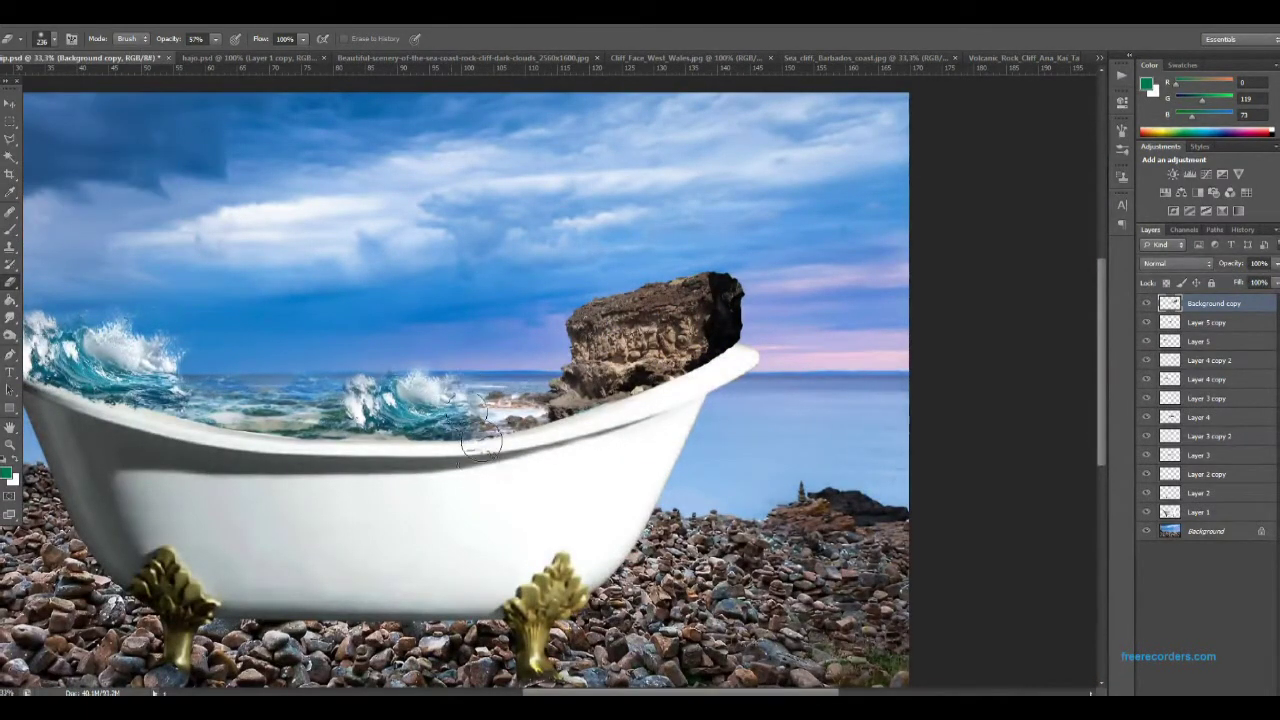
# Drag the new wave photo into the tub composite and drop its opacity to 59%.
pyautogui.click(360, 57)
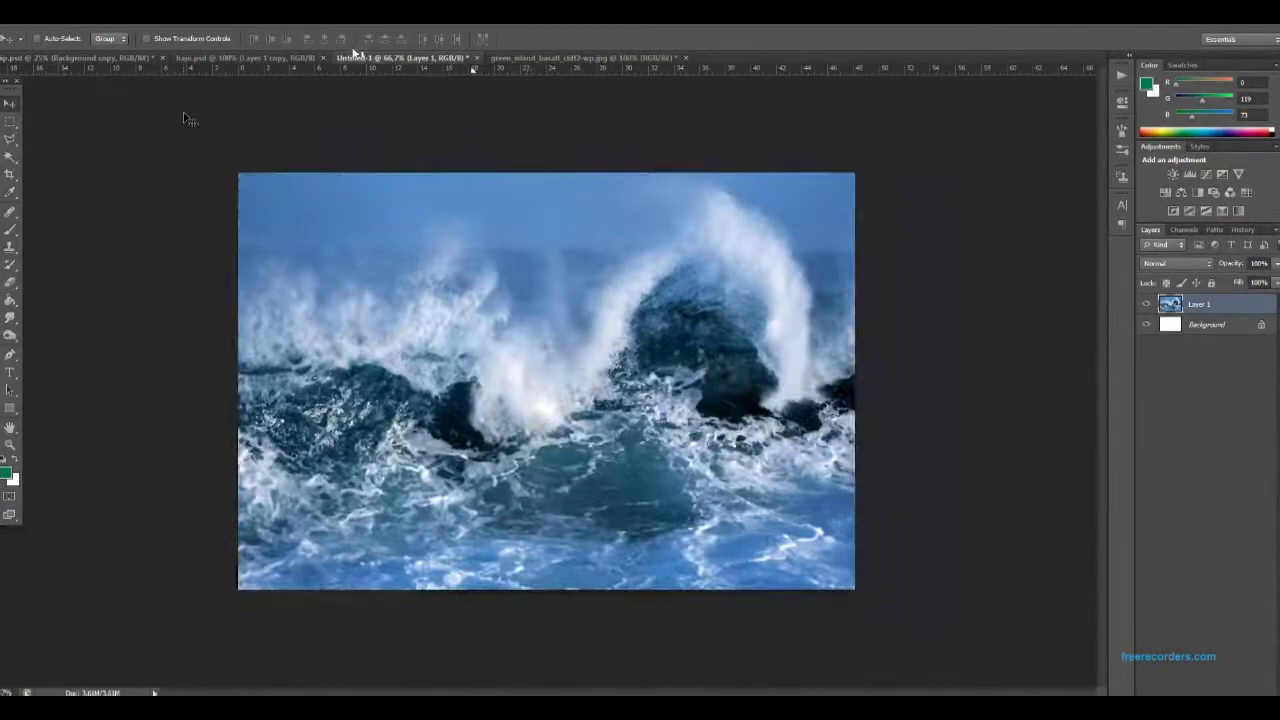
pyautogui.moveTo(186, 114); pyautogui.dragTo(500, 325)
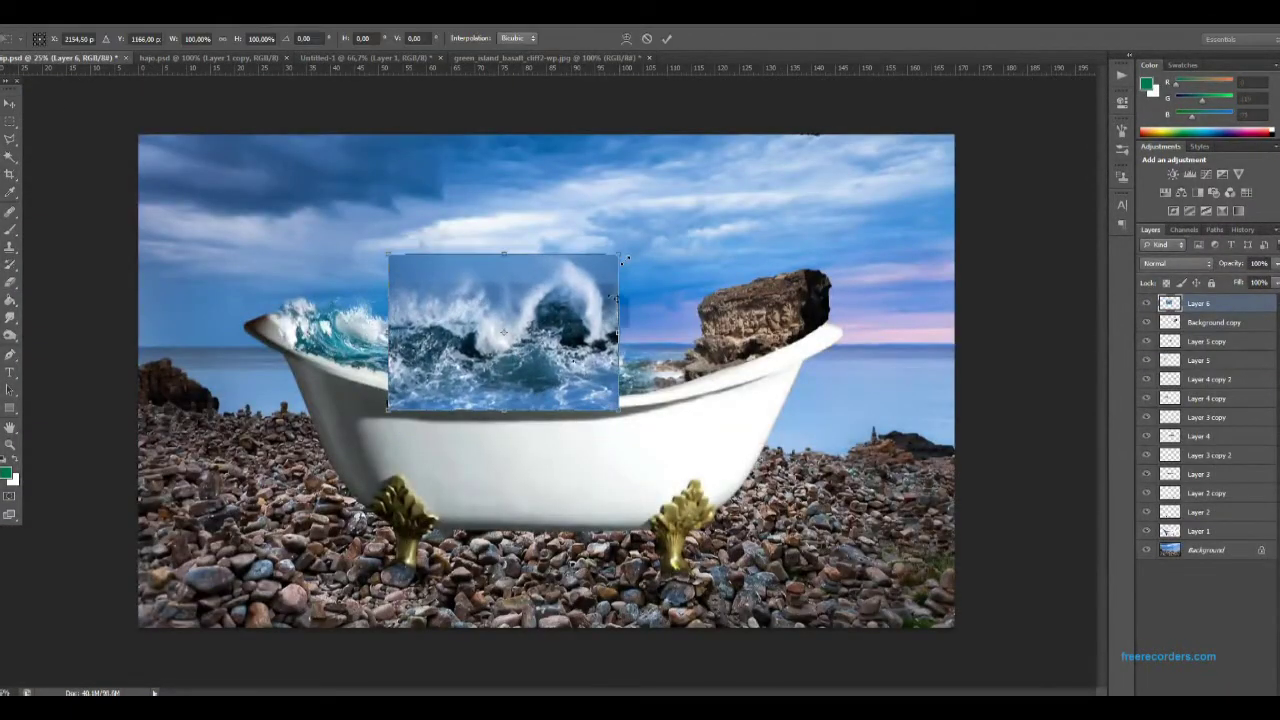
pyautogui.hotkey('ctrl', '+')
pyautogui.hotkey('ctrl', '+')
pyautogui.press('5')
pyautogui.press('9')
pyautogui.press('l')
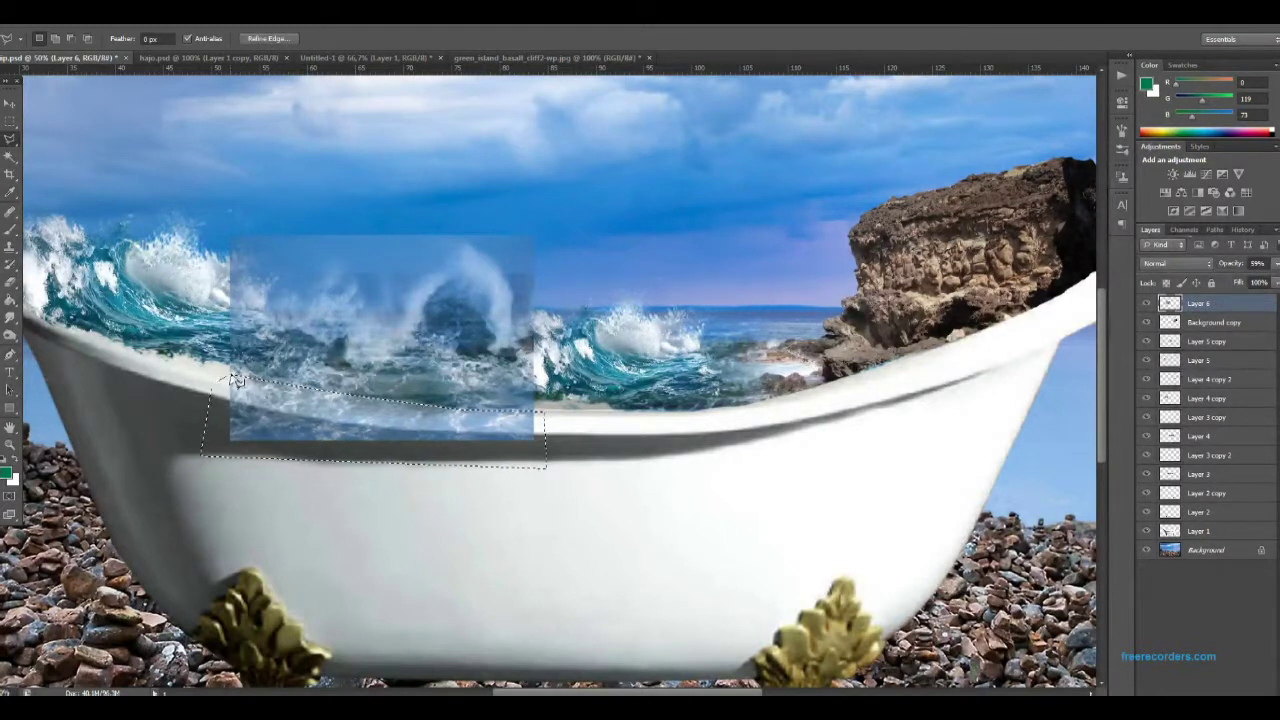
# Trim the wave below the rim, restore full opacity, soften edges with a speckled eraser, and adjust hue.
pyautogui.press('Delete')
pyautogui.hotkey('ctrl', 'd')
pyautogui.press('0')
pyautogui.press('e')
pyautogui.click(42, 38)
pyautogui.scroll(-1, 108, 205)
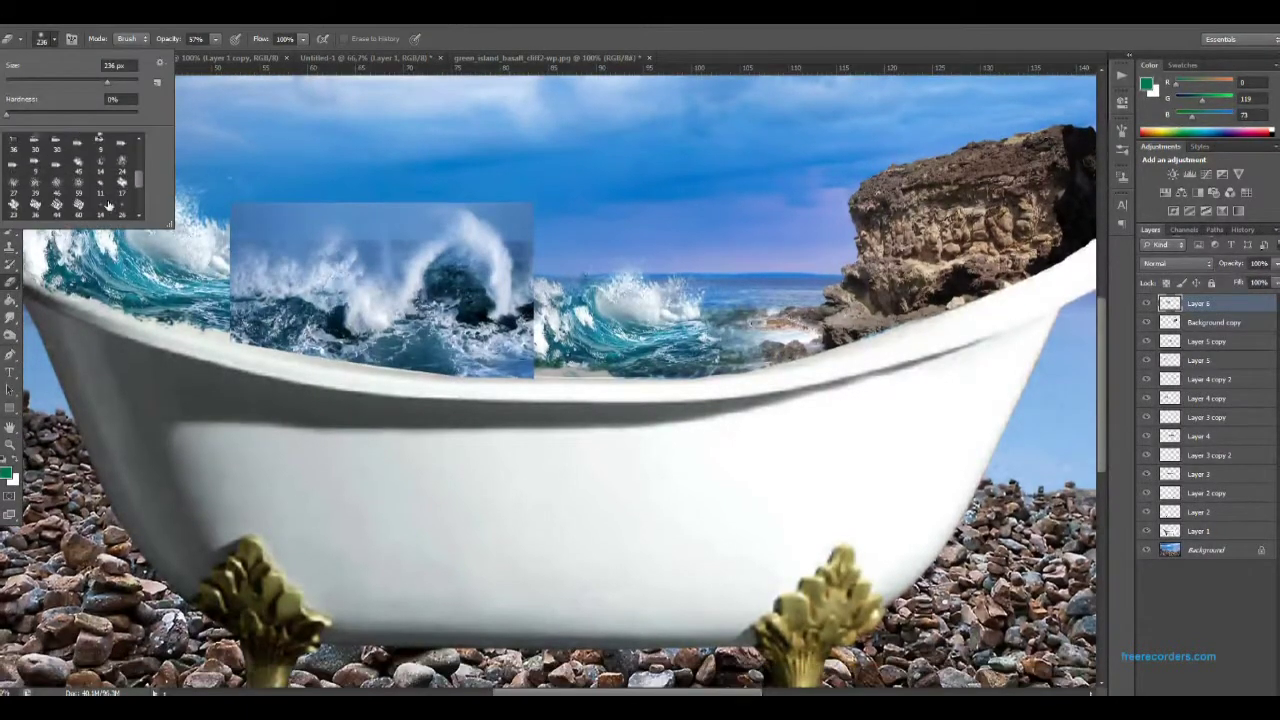
pyautogui.click(277, 245)
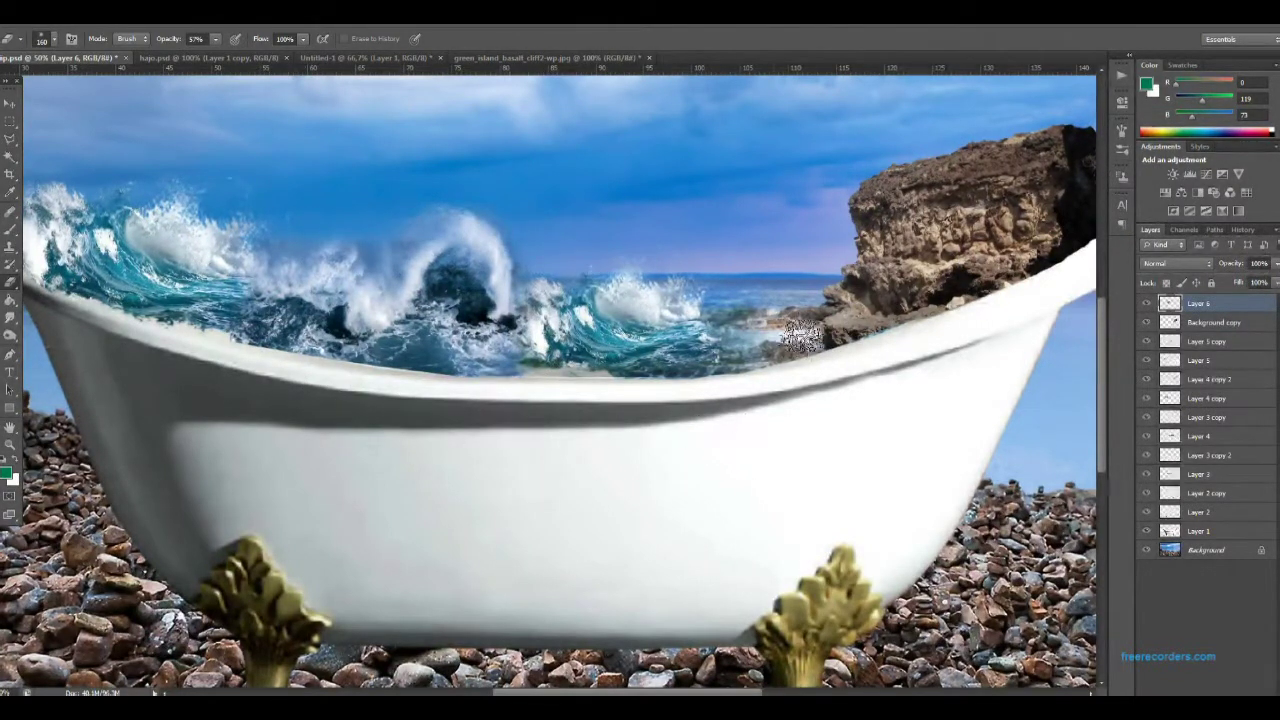
pyautogui.hotkey('ctrl', 'u')
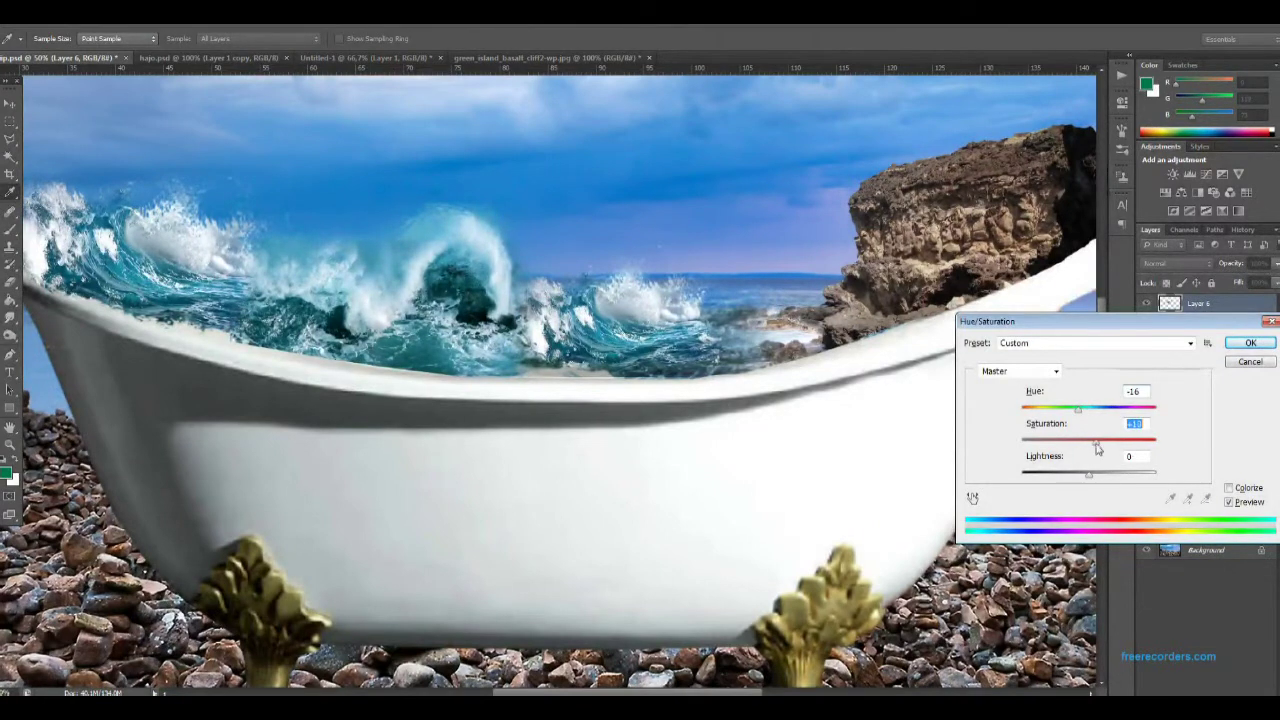
# Apply the hue change to the wave and adjust its size and position.
pyautogui.press('Return')
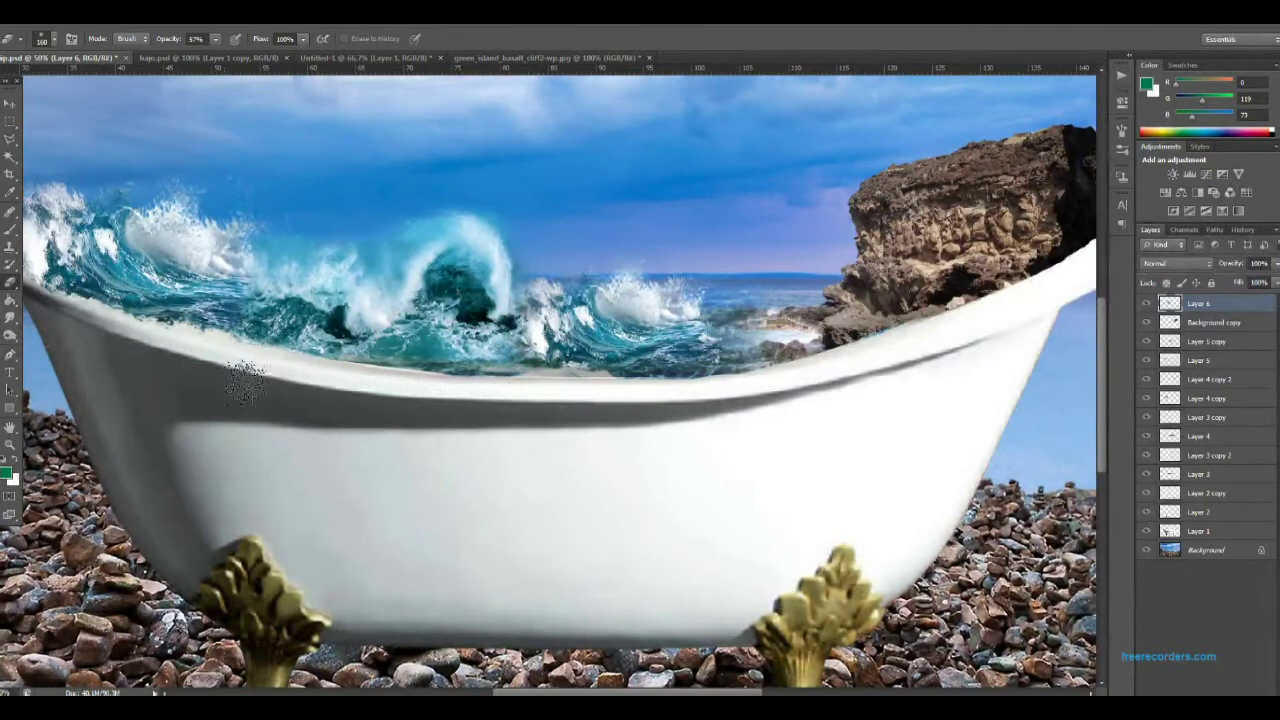
pyautogui.scroll(2, 467, 229)
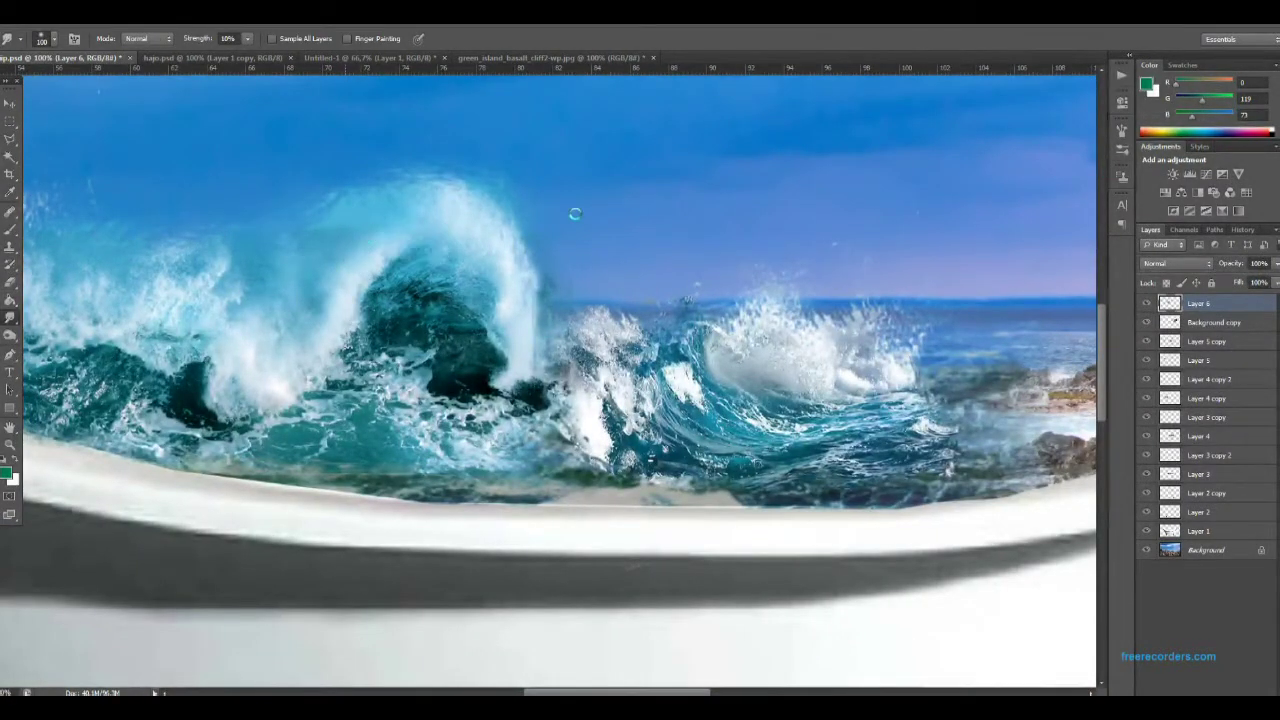
pyautogui.scroll(-3, 570, 210)
pyautogui.scroll(1, 534, 300)
pyautogui.hotkey('ctrl', 't')
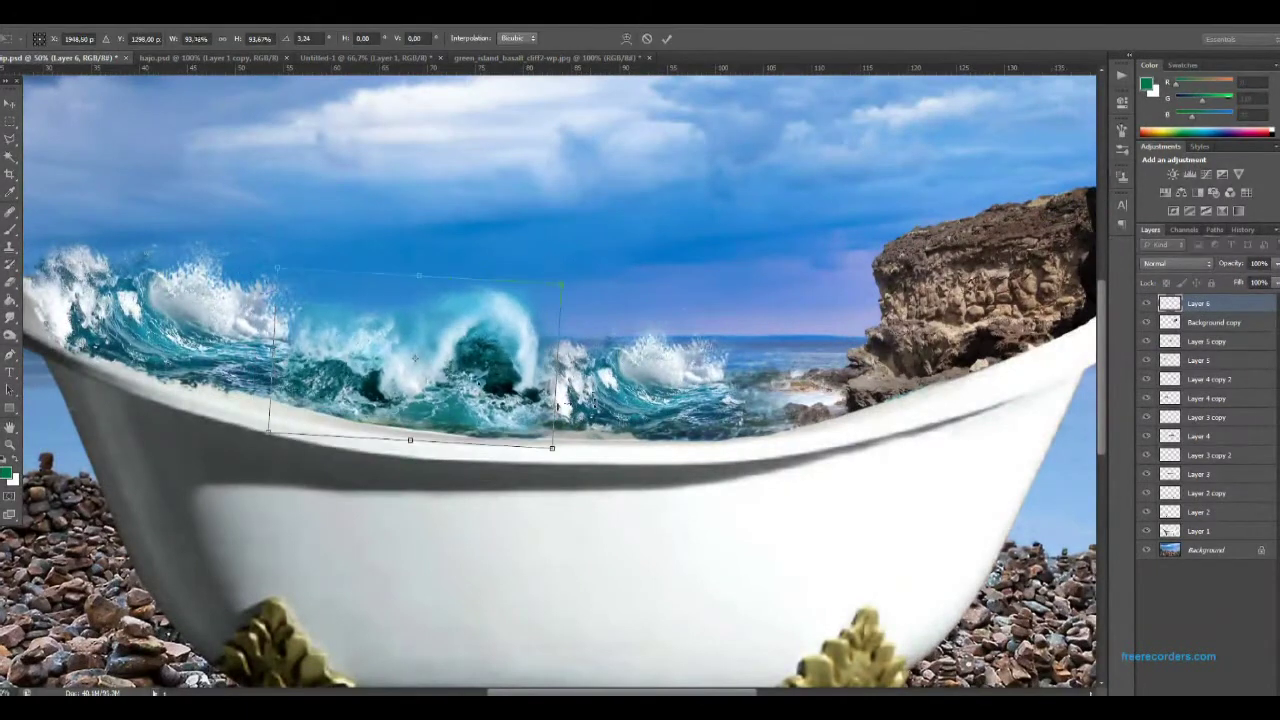
pyautogui.press('Return')
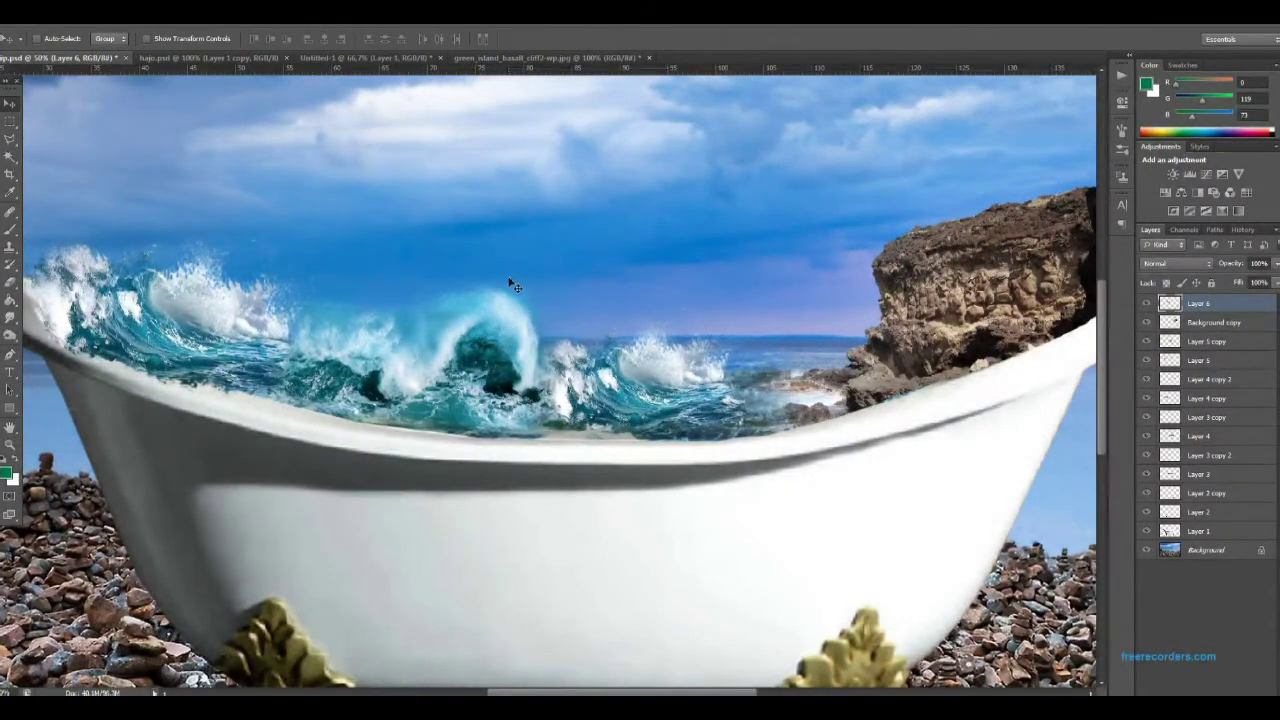
# Delete the blended wave layer and return to the Untitled-1 wave photo.
pyautogui.scroll(-1, 511, 286)
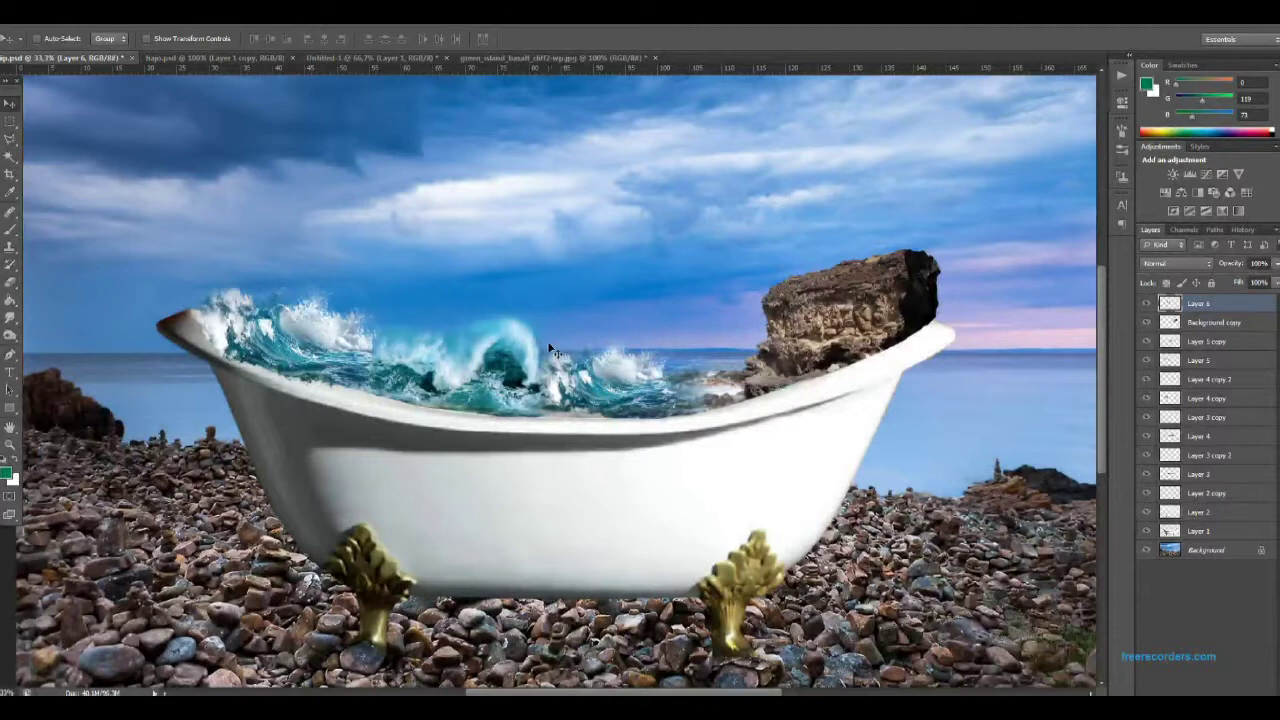
pyautogui.press('Delete')
pyautogui.click(405, 57)
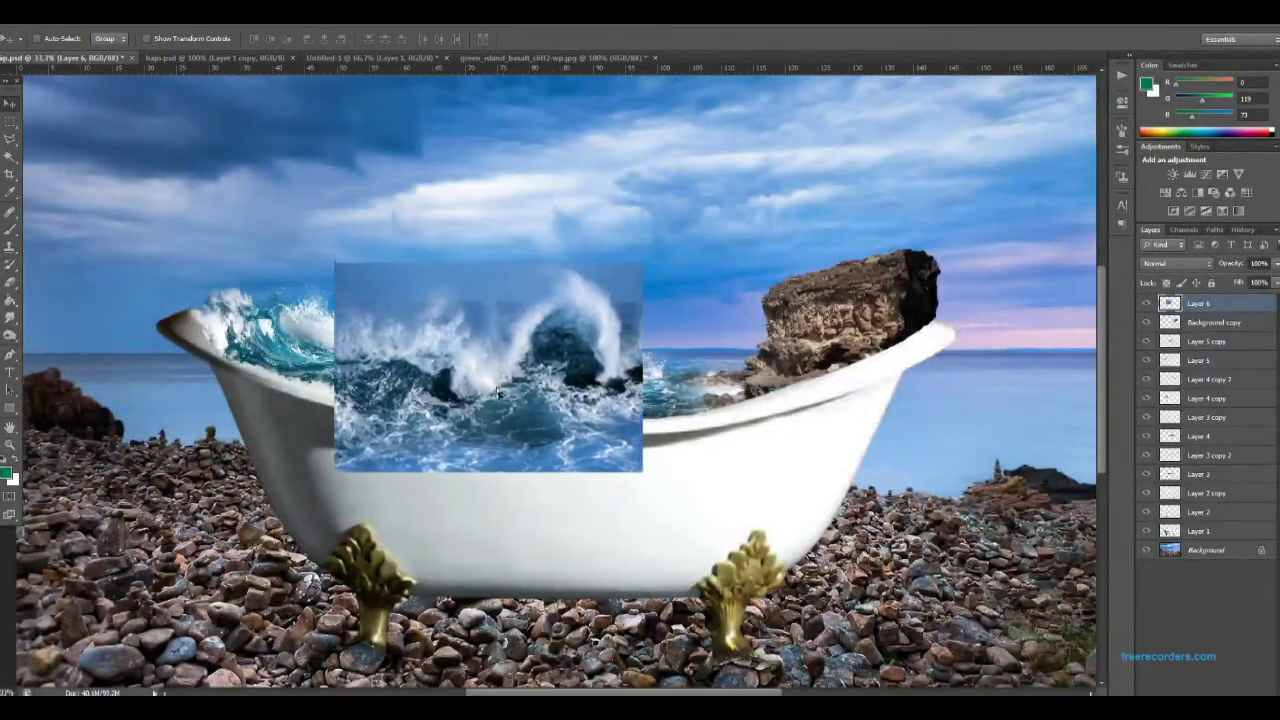
# Commit the pasted wave, trim the part below the rim, and restore full opacity.
pyautogui.press('Return')
pyautogui.press('3')
pyautogui.press('9')
pyautogui.hotkey('ctrl', '+')
pyautogui.hotkey('ctrl', '+')
pyautogui.press('l')
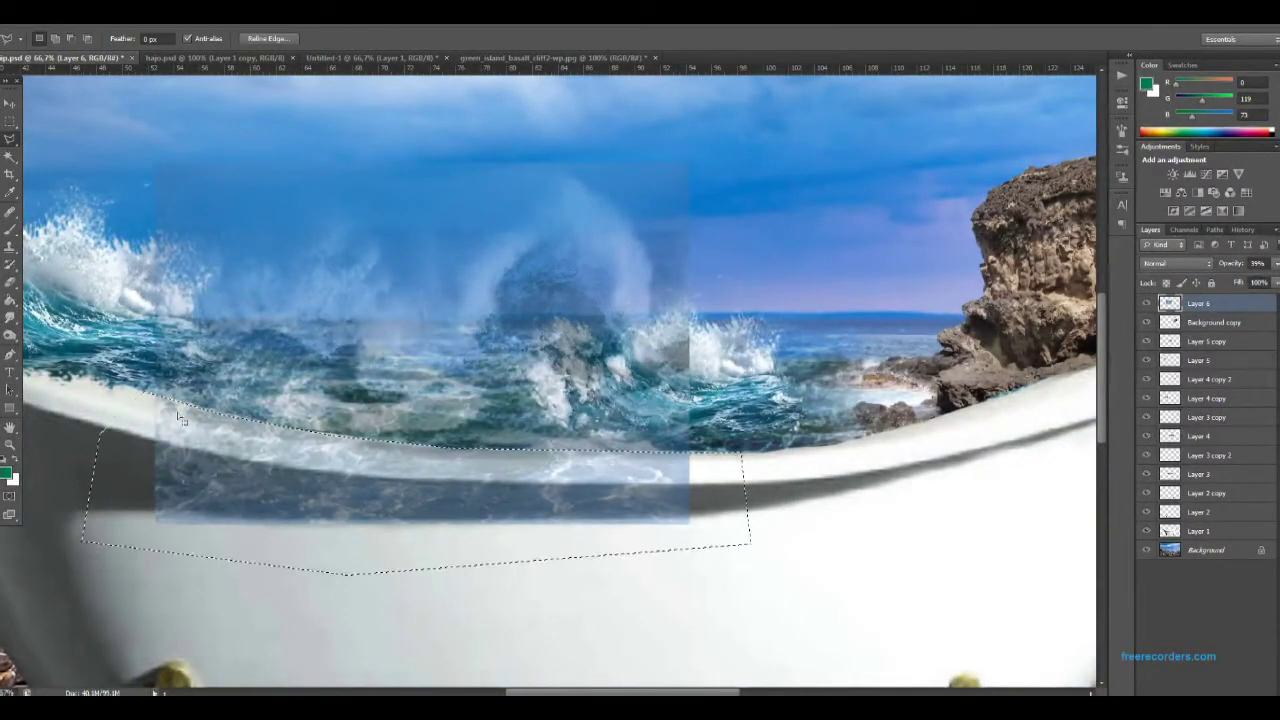
pyautogui.press('Delete')
pyautogui.hotkey('ctrl', 'd')
pyautogui.press('0')
# Erase the wave's hard left edges and drag a duplicate copy to the right.
pyautogui.press('e')
pyautogui.moveTo(170, 185); pyautogui.dragTo(225, 235)
pyautogui.moveTo(160, 380)
pyautogui.mouseDown()
pyautogui.moveTo(290, 190)
pyautogui.moveTo(290, 215)
pyautogui.moveTo(586, 186)
pyautogui.moveTo(688, 208)
pyautogui.moveTo(705, 245)
pyautogui.moveTo(728, 452)
pyautogui.moveTo(620, 500)
pyautogui.moveTo(355, 463)
pyautogui.moveTo(392, 243)
pyautogui.moveTo(550, 185)
pyautogui.moveTo(345, 210)
pyautogui.mouseUp()
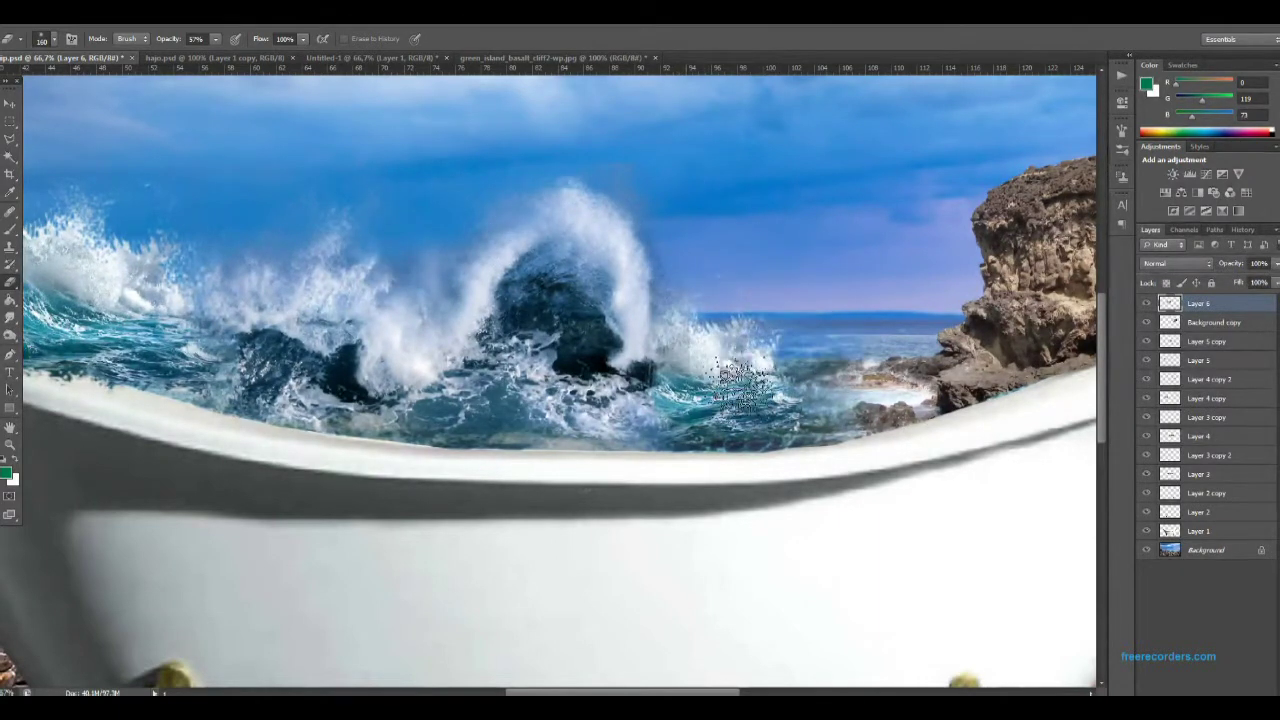
pyautogui.hotkey('ctrl', '-')
pyautogui.hotkey('ctrl', '-')
pyautogui.hotkey('ctrl', '-')
pyautogui.moveTo(529, 331); pyautogui.dragTo(676, 321)
# Bring up the Edit menu's transform commands for the wave copy.
pyautogui.click(55, 12)
# Flip the wave copy horizontally and rotate and scale it into place.
pyautogui.click(271, 425)
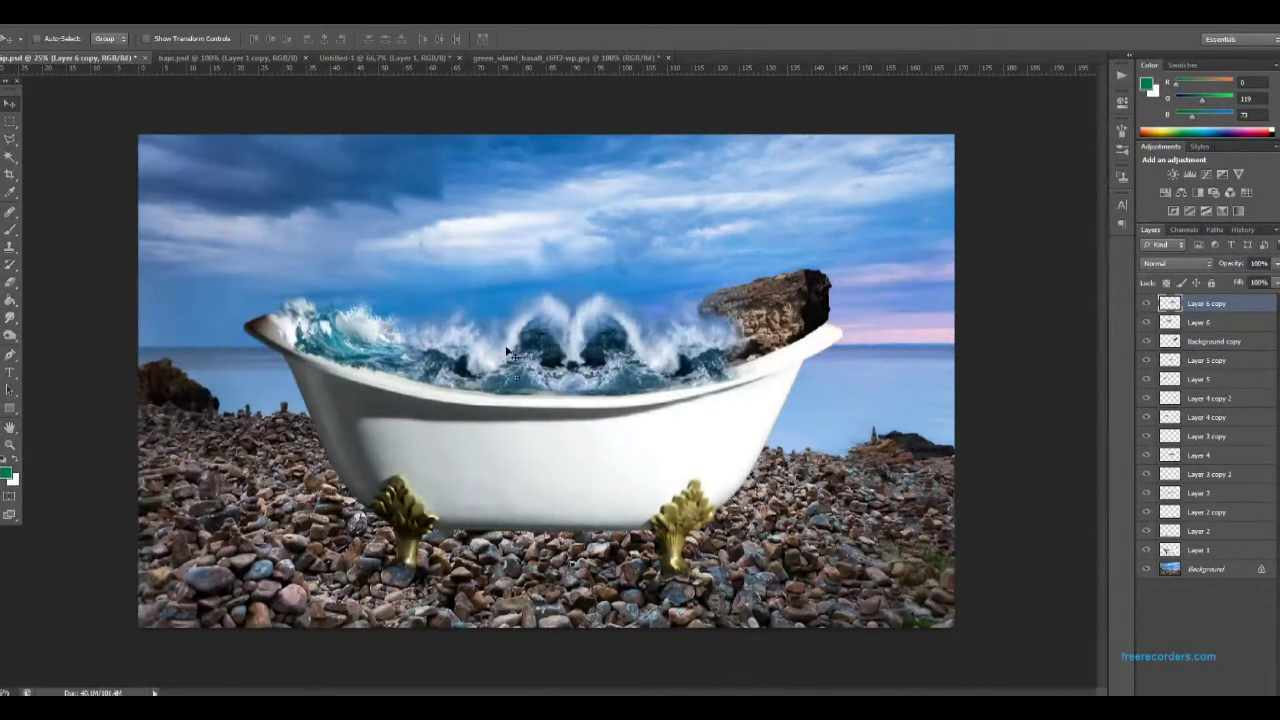
pyautogui.hotkey('ctrl', 't')
pyautogui.moveTo(783, 386); pyautogui.dragTo(786, 390)
pyautogui.press('Return')
# Rotate the mirrored wave beside the rock and erase its overlap on the rim.
pyautogui.hotkey('ctrl', '+')
pyautogui.hotkey('ctrl', '+')
pyautogui.hotkey('ctrl', '+')
pyautogui.press('e')
pyautogui.moveTo(650, 420)
pyautogui.mouseDown()
pyautogui.moveTo(757, 428)
pyautogui.moveTo(785, 410)
pyautogui.mouseUp()
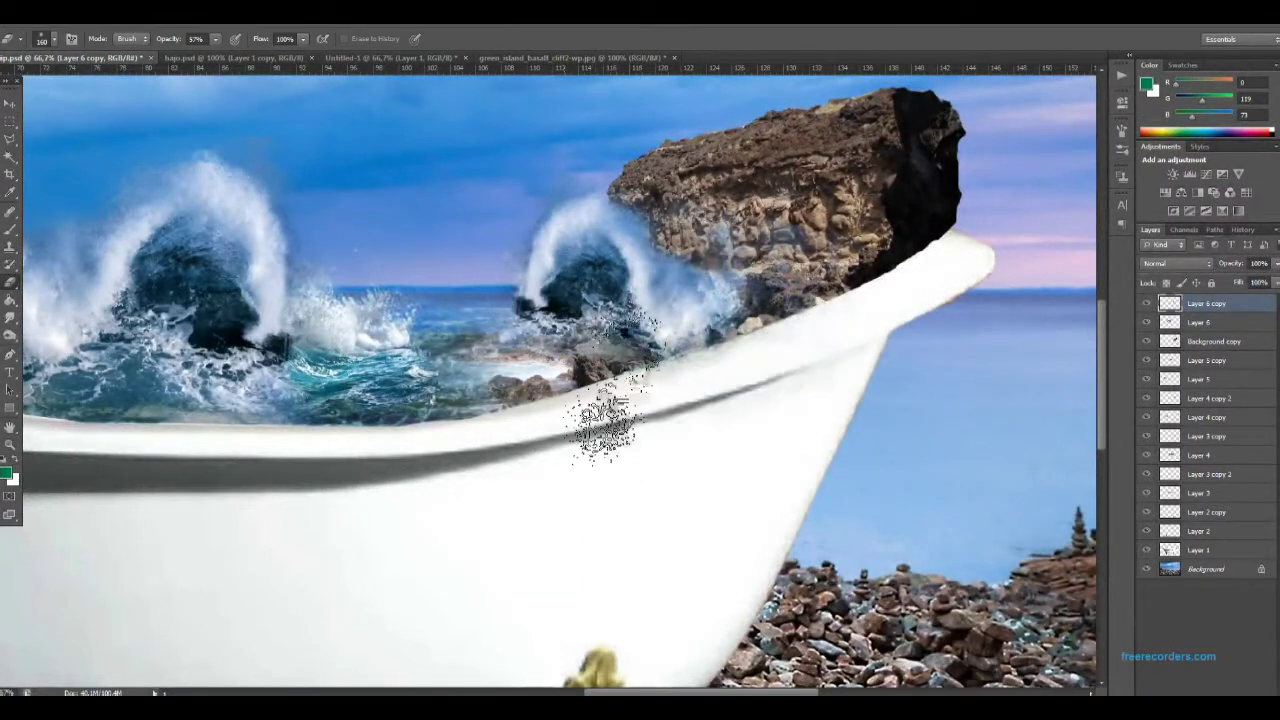
pyautogui.hotkey('ctrl', 't')
pyautogui.moveTo(463, 418)
pyautogui.mouseDown()
pyautogui.moveTo(408, 469)
pyautogui.moveTo(420, 455)
pyautogui.mouseUp()
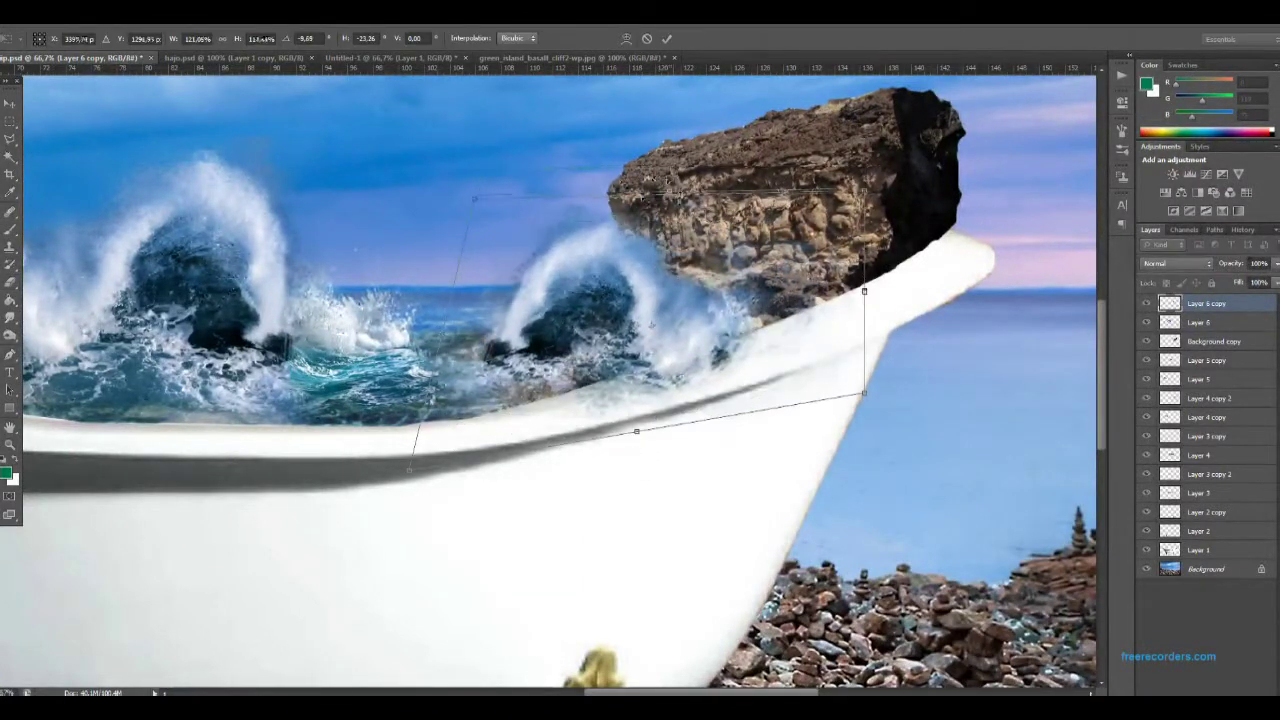
pyautogui.press('Return')
pyautogui.moveTo(598, 243)
pyautogui.mouseDown()
pyautogui.moveTo(680, 434)
pyautogui.moveTo(529, 429)
pyautogui.moveTo(529, 323)
pyautogui.moveTo(595, 262)
pyautogui.mouseUp()
# Duplicate the Layer 5 wave as Layer 5 copy 2 and raise it in the stack.
pyautogui.press('v')
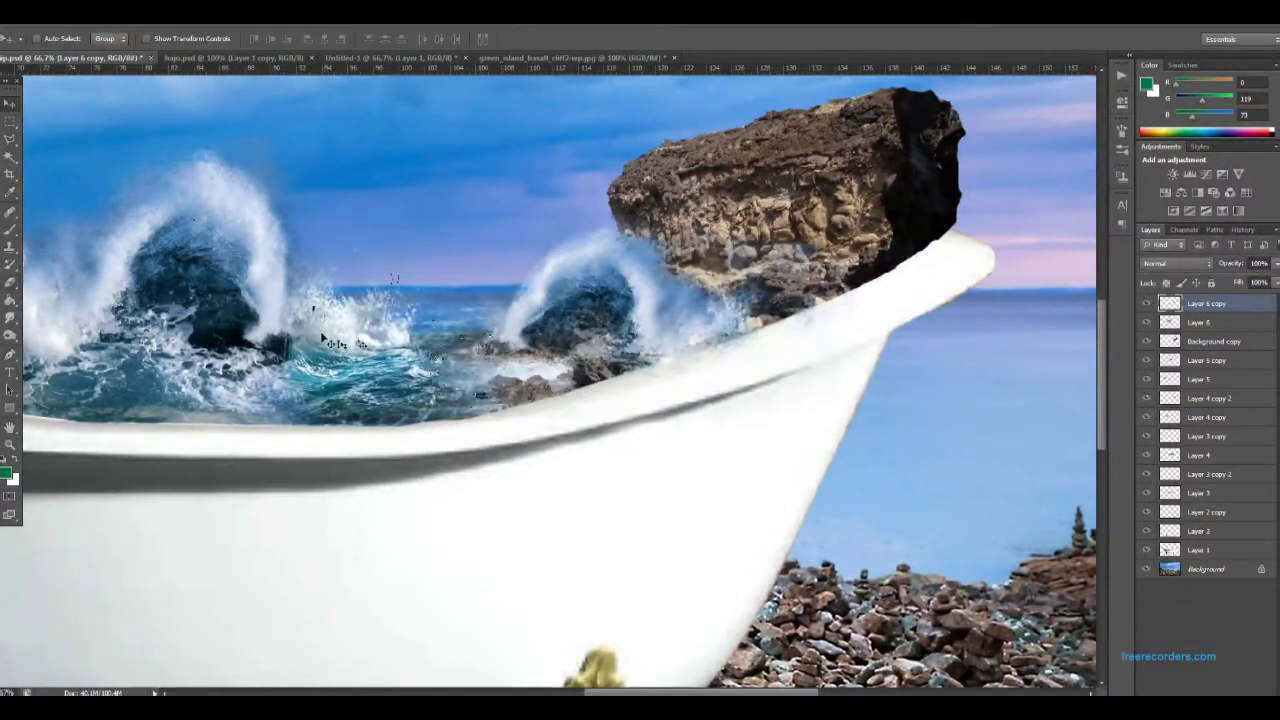
pyautogui.hscroll(-5, 600, 330)
pyautogui.rightClick(720, 323)
pyautogui.click(757, 331)
pyautogui.moveTo(757, 331); pyautogui.dragTo(913, 330)
pyautogui.hotkey('ctrl', ']')
# Bring Layer 5 copy 2 to the top, move it right, and tilt it about 6.8° along the rim.
pyautogui.hotkey('ctrl', ']')
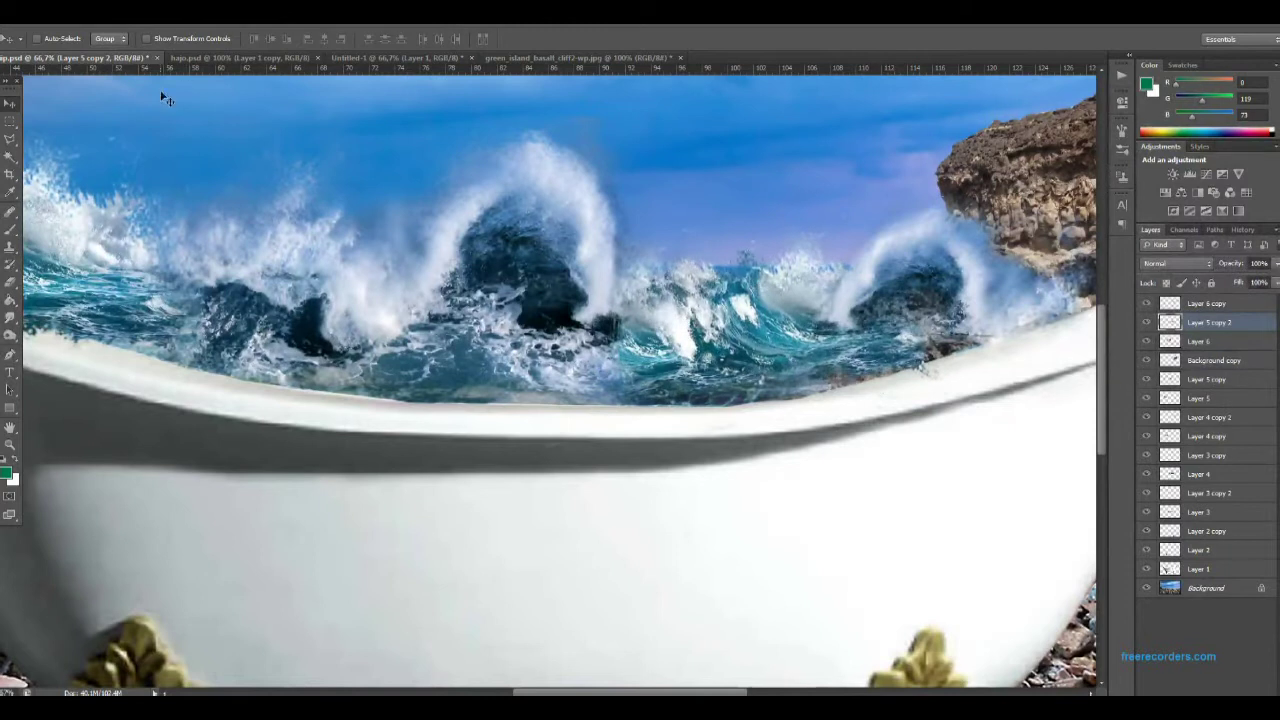
pyautogui.hotkey('ctrl', ']')
pyautogui.moveTo(608, 290); pyautogui.dragTo(760, 250)
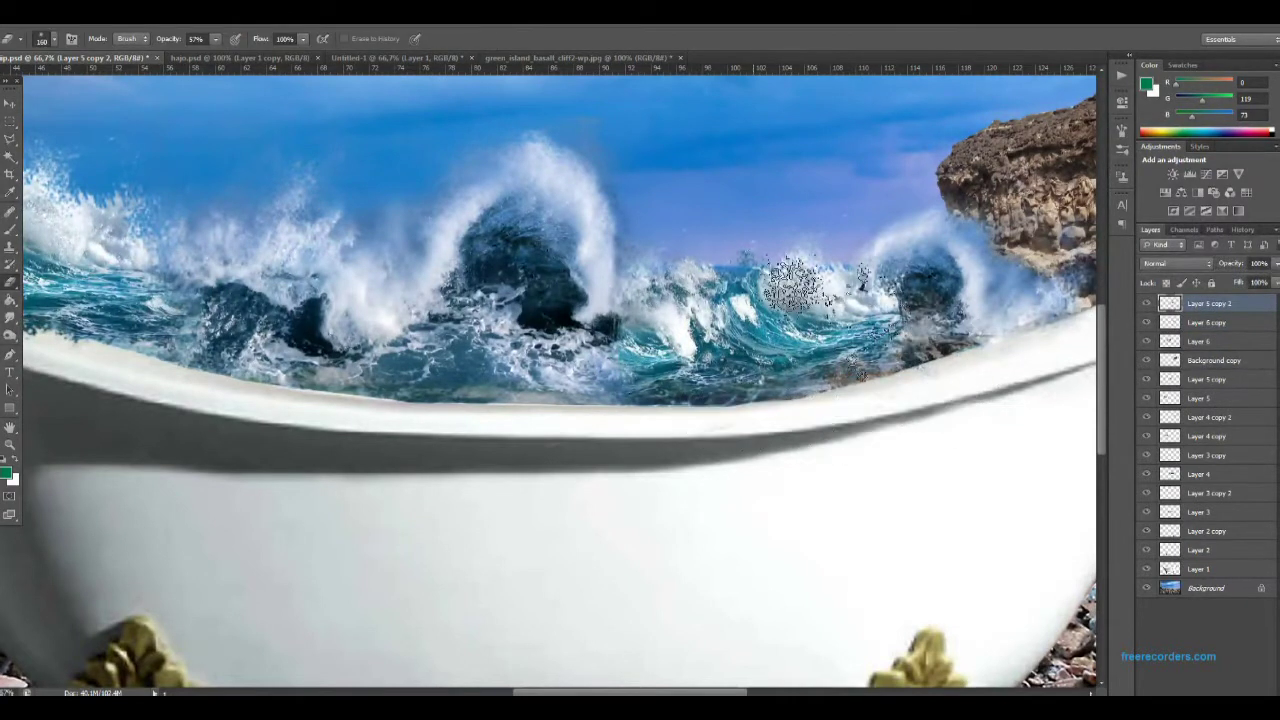
pyautogui.hotkey('ctrl', 't')
pyautogui.moveTo(853, 330); pyautogui.dragTo(905, 338)
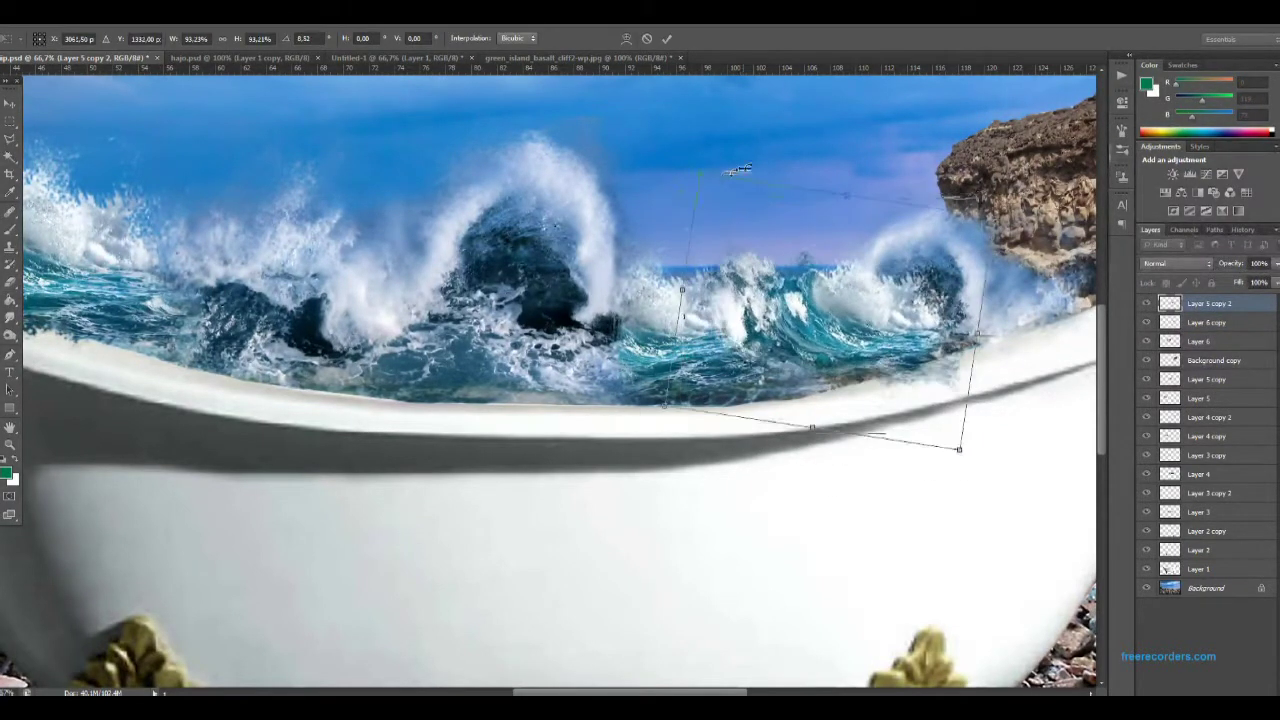
pyautogui.press('Return')
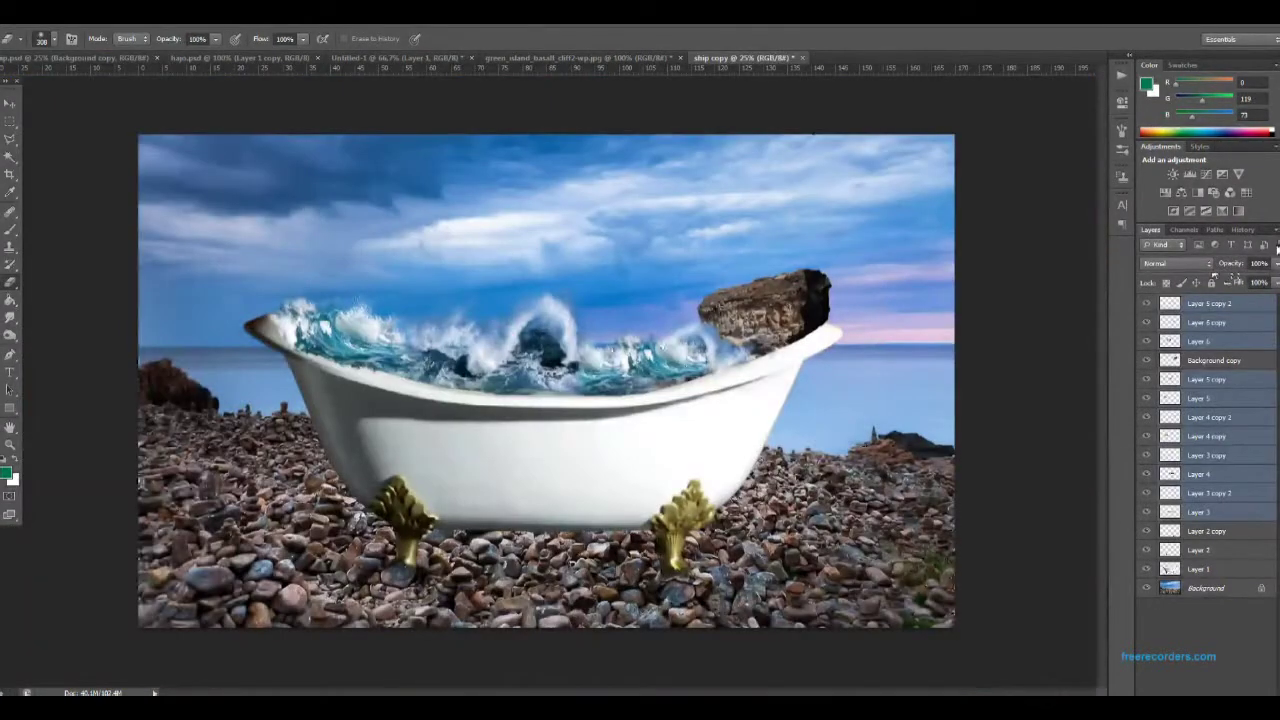
# Merge the wave layers and colorize them with a blue tint.
pyautogui.click(1276, 247)
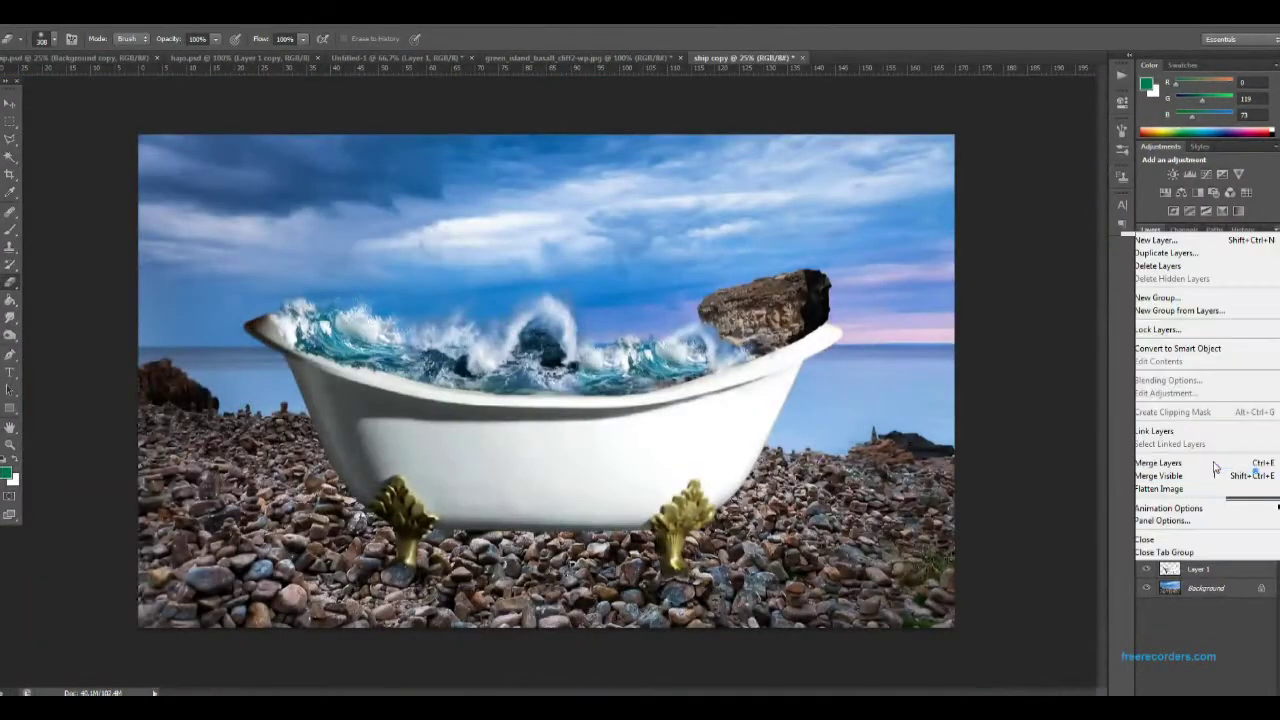
pyautogui.click(1214, 455)
pyautogui.hotkey('ctrl', 'u')
pyautogui.moveTo(1080, 408); pyautogui.dragTo(1103, 413)
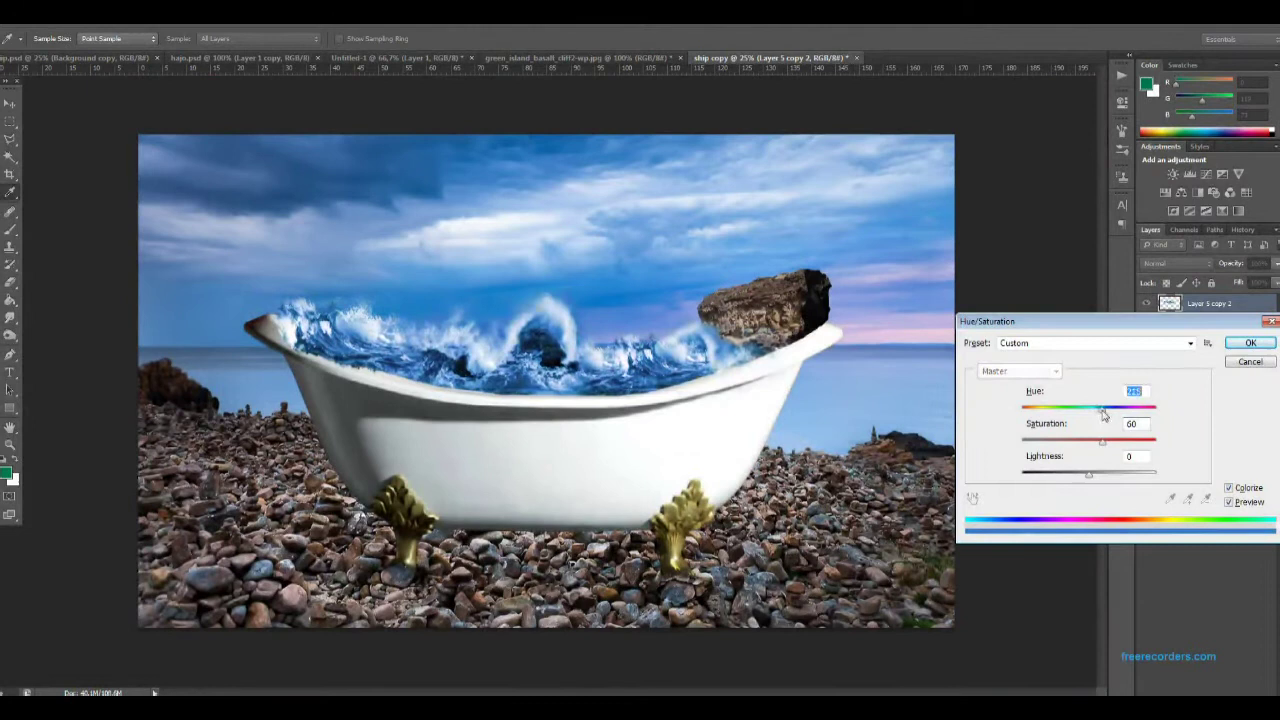
pyautogui.click(1250, 343)
# Duplicate the waves, colorize the copy green, and set it to Multiply at 72% opacity.
pyautogui.rightClick(1210, 303)
pyautogui.click(1100, 297)
pyautogui.press('Return')
pyautogui.hotkey('ctrl', 'u')
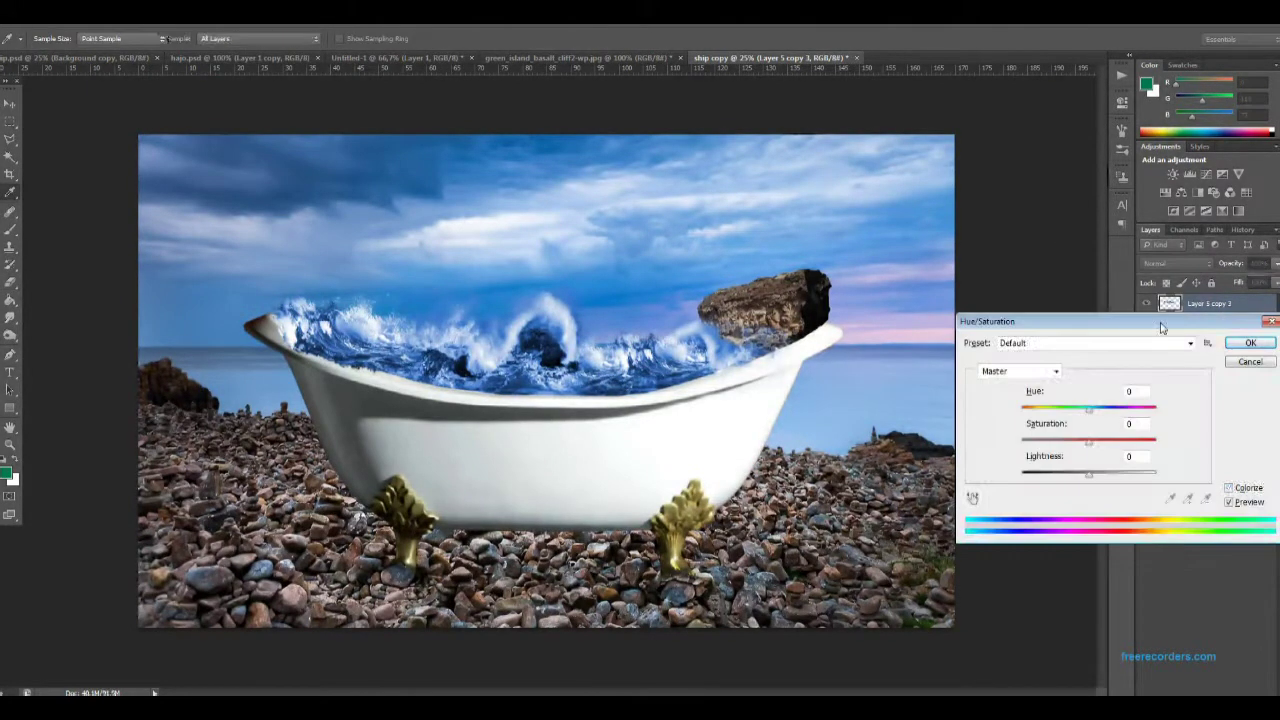
pyautogui.moveTo(1022, 409); pyautogui.dragTo(1072, 413)
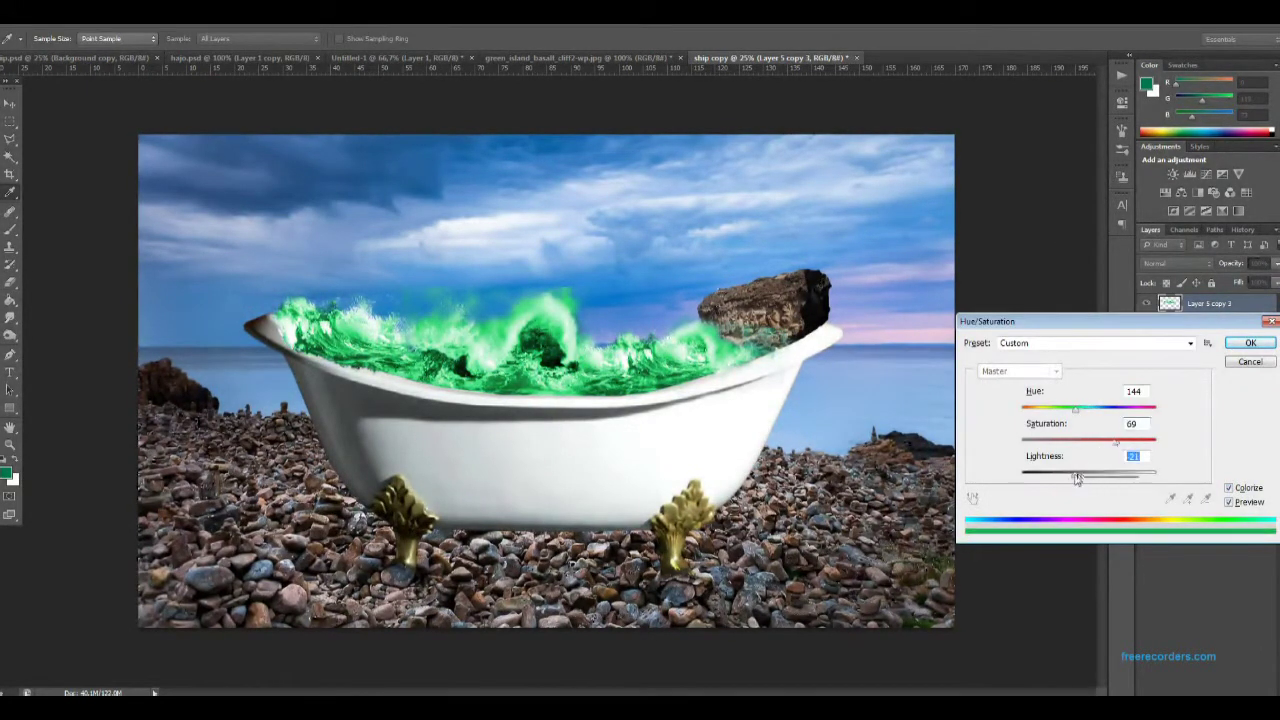
pyautogui.press('Return')
pyautogui.click(1177, 263)
pyautogui.click(1165, 318)
pyautogui.moveTo(1257, 282); pyautogui.dragTo(1240, 282)
# Apply Levels to Layer 5 copy 2 and copy 3, darkening shadows so the waves turn greener.
pyautogui.hotkey('ctrl', '+')
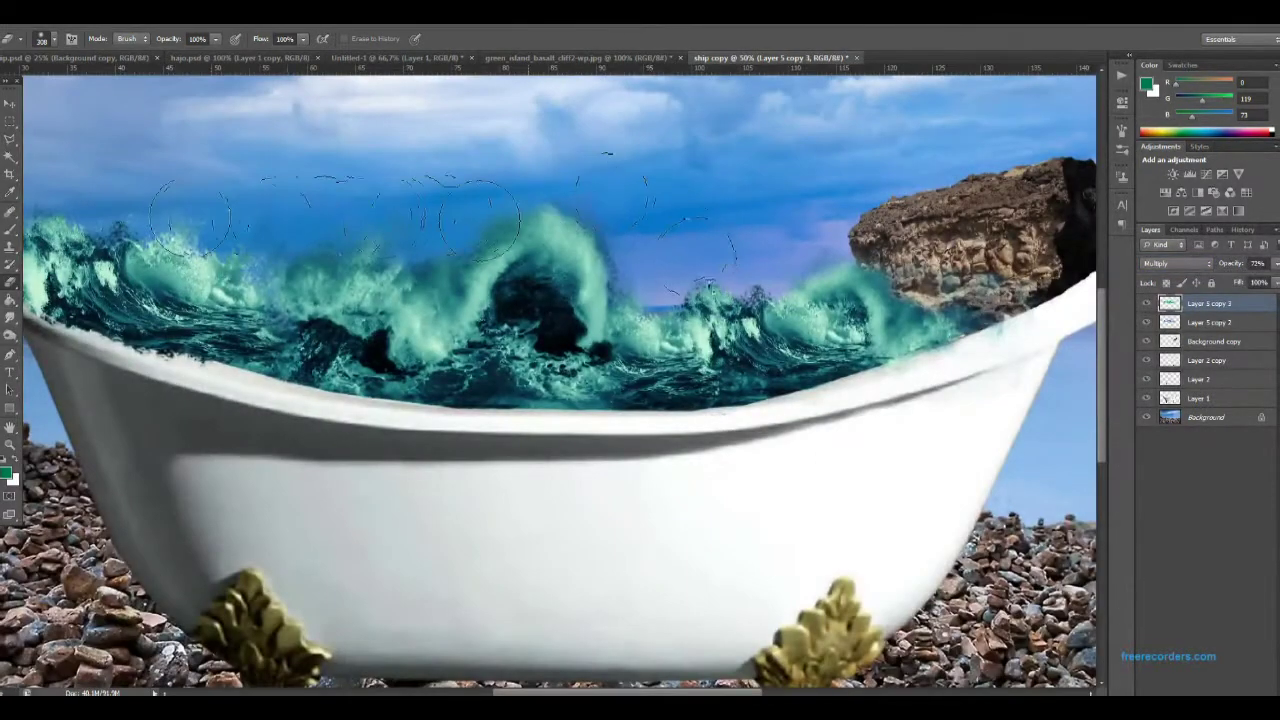
pyautogui.click(1233, 319)
pyautogui.hotkey('ctrl', '-')
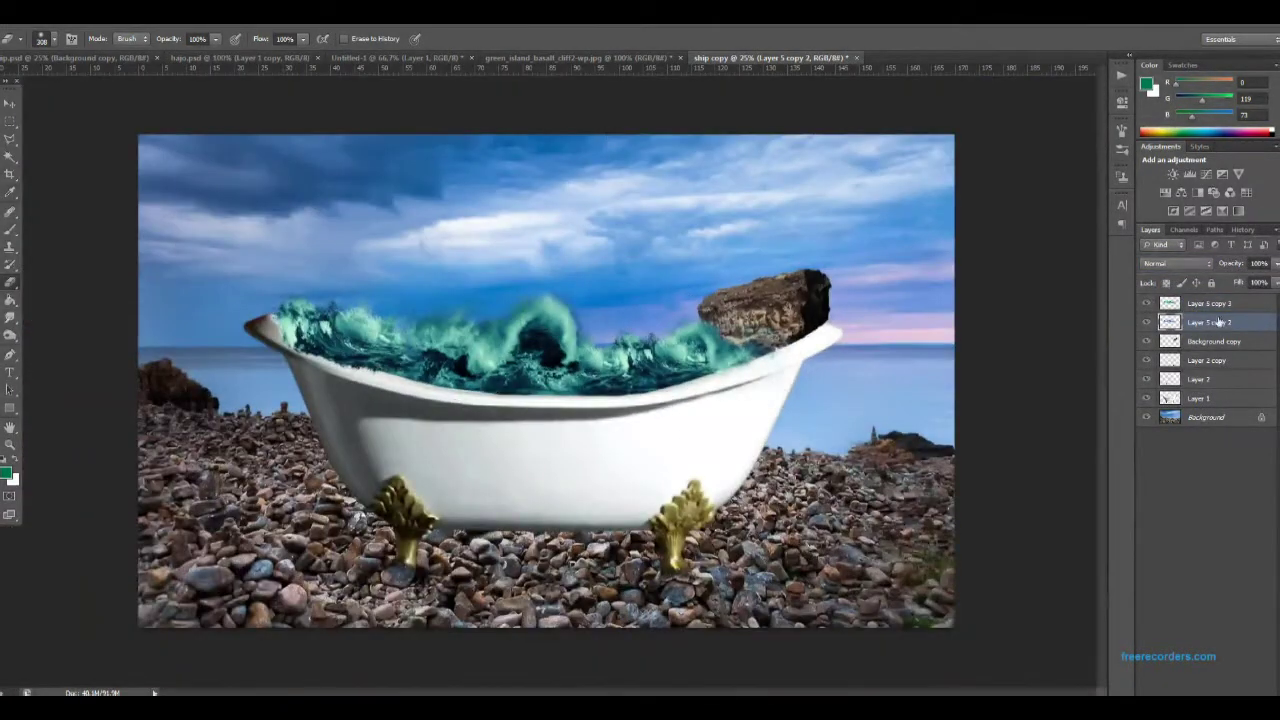
pyautogui.hotkey('ctrl', 'l')
pyautogui.press('Escape')
pyautogui.click(1210, 303)
pyautogui.hotkey('ctrl', 'l')
pyautogui.moveTo(975, 500); pyautogui.dragTo(947, 500)
pyautogui.moveTo(1060, 500); pyautogui.dragTo(1034, 500)
pyautogui.moveTo(889, 500); pyautogui.dragTo(922, 500)
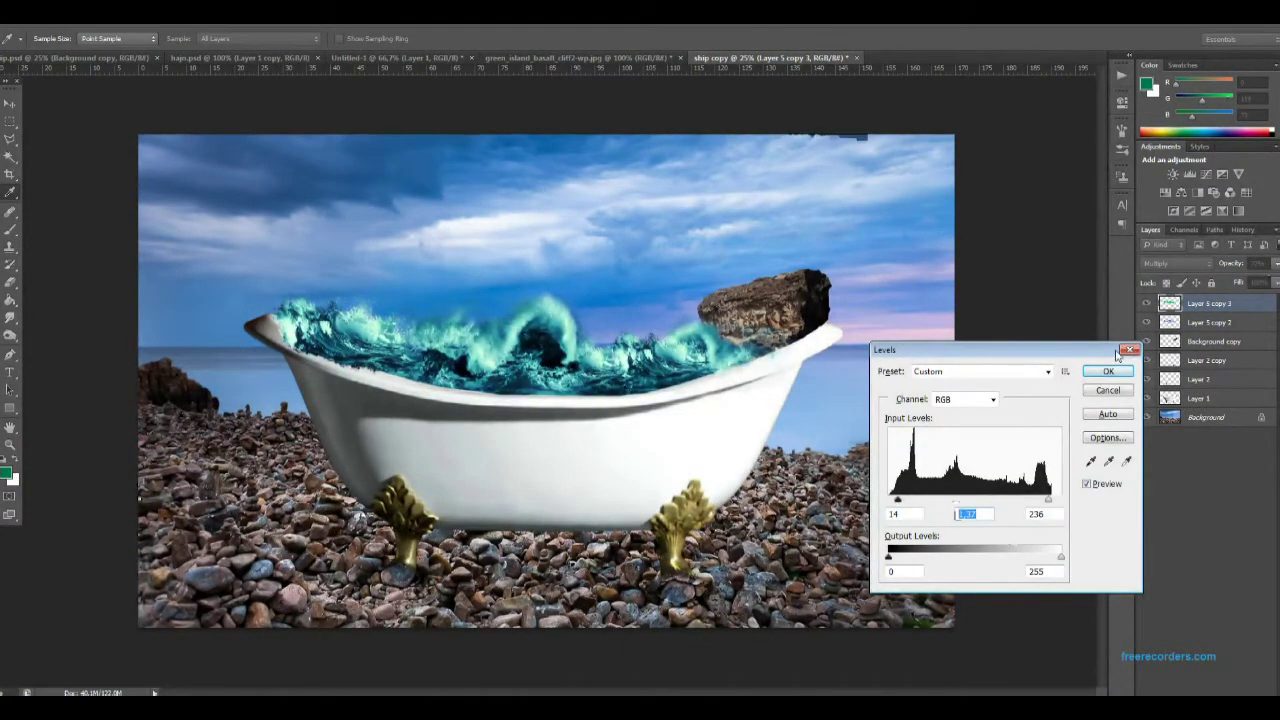
pyautogui.press('Return')
# Save the composite with maximum compatibility and bring up the basalt rock photo.
pyautogui.press('b')
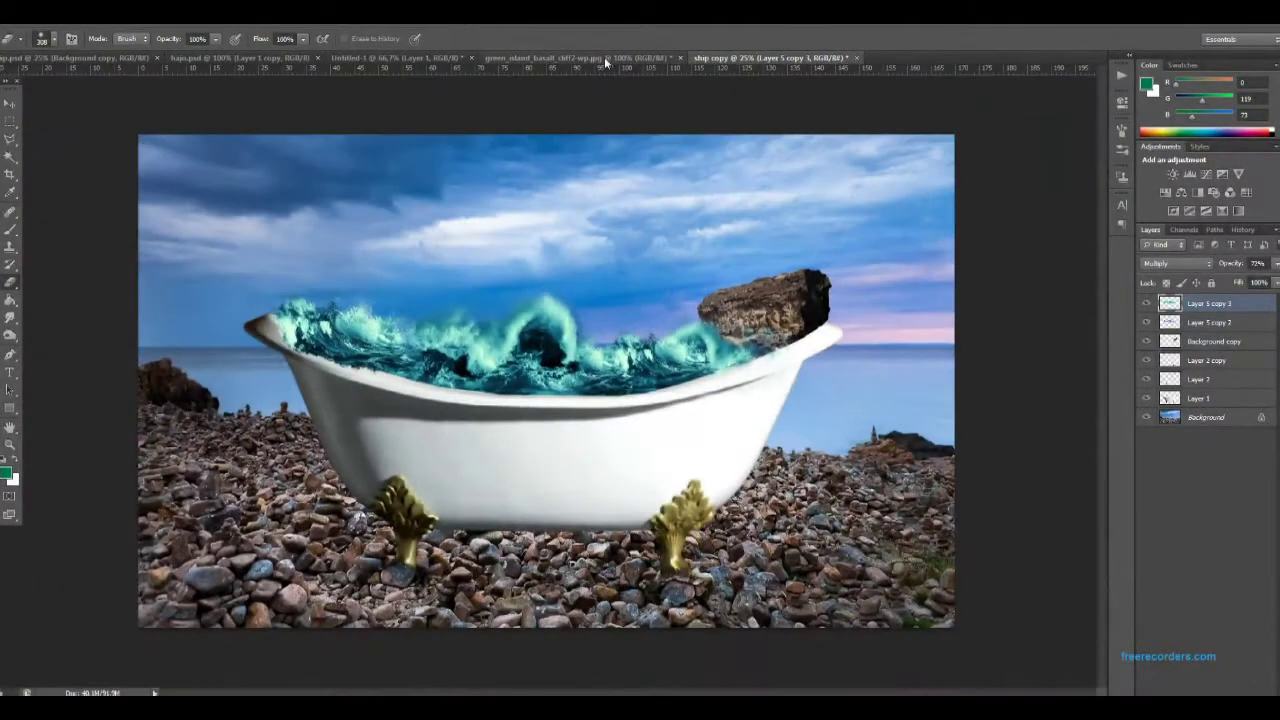
pyautogui.hotkey('ctrl', 's')
pyautogui.press('Return')
pyautogui.click(617, 61)
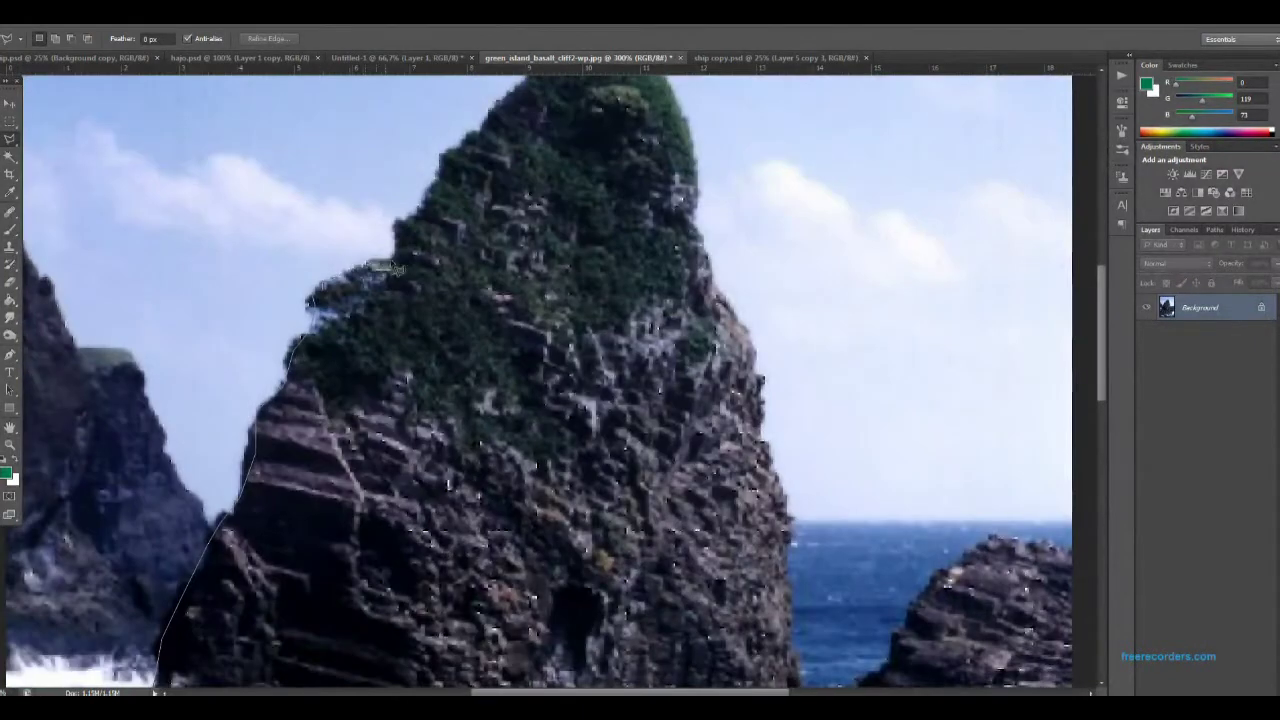
# Commit the pasted rock's resize and set a soft 0% hardness eraser to blend its base.
pyautogui.hotkey('ctrl', '-')
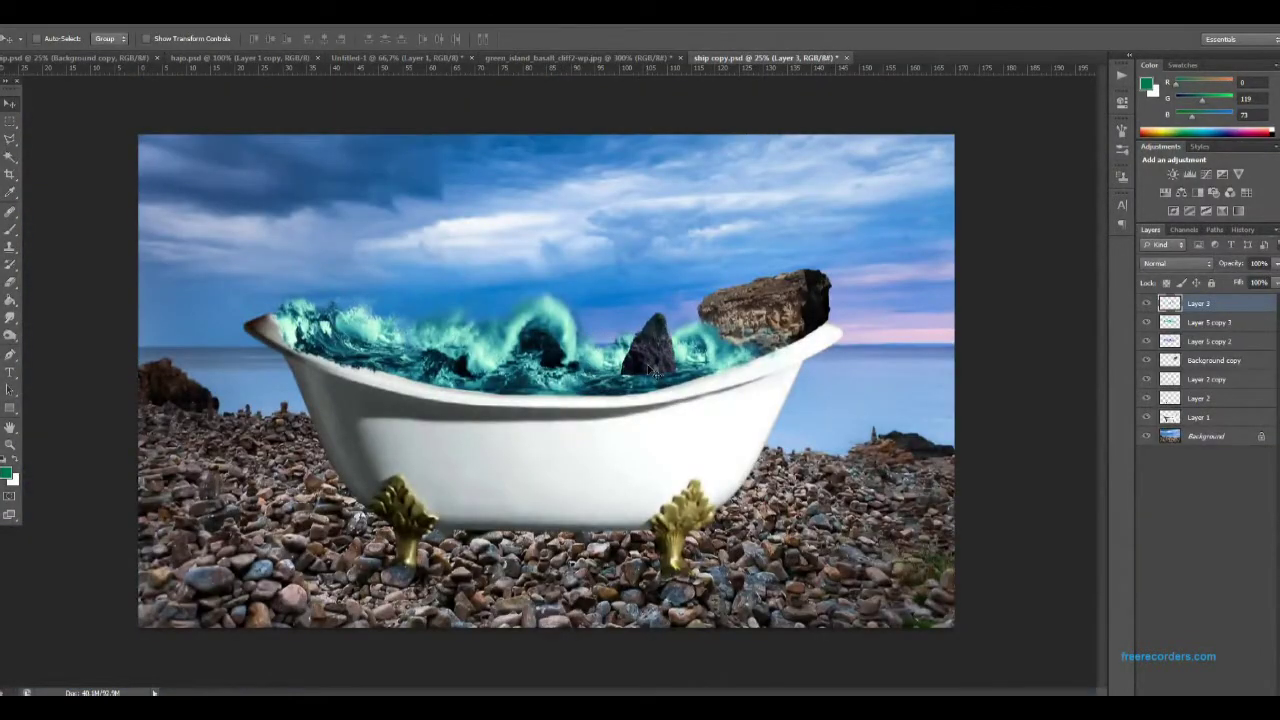
pyautogui.hotkey('ctrl', 't')
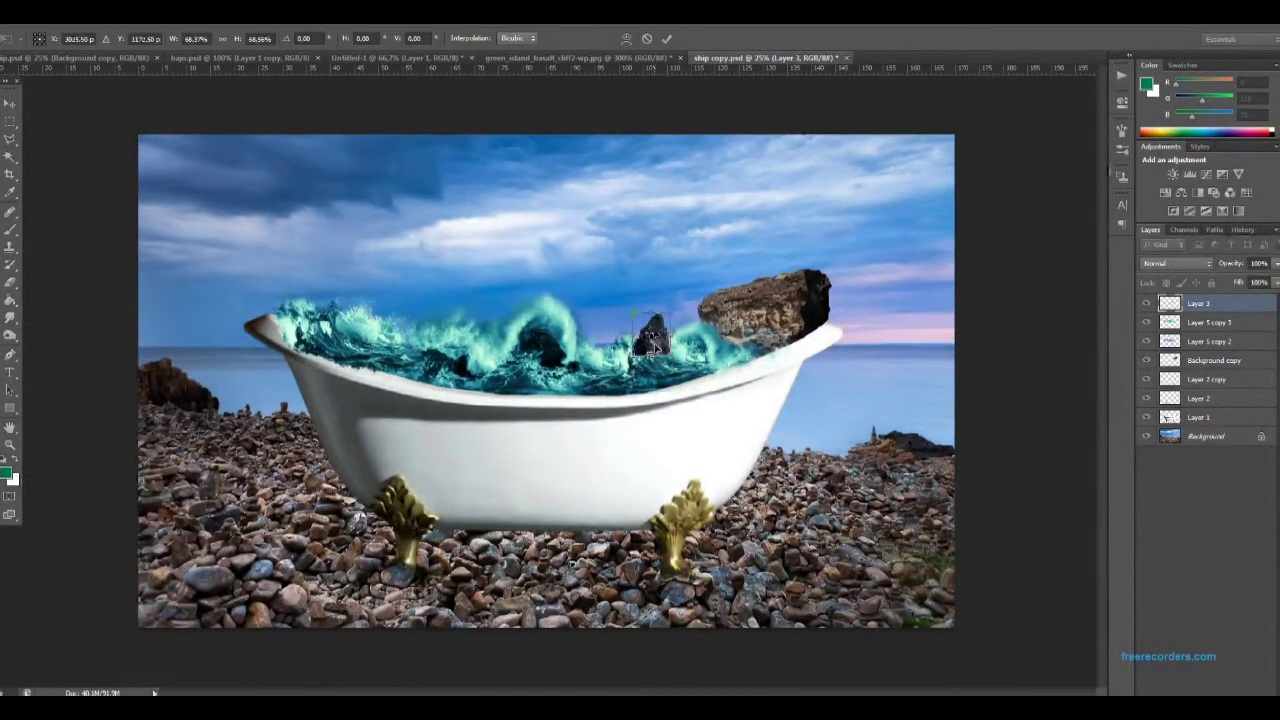
pyautogui.press('Return')
pyautogui.hotkey('ctrl', '+')
pyautogui.hotkey('ctrl', '+')
pyautogui.hotkey('ctrl', '+')
pyautogui.press('b')
pyautogui.click(44, 38)
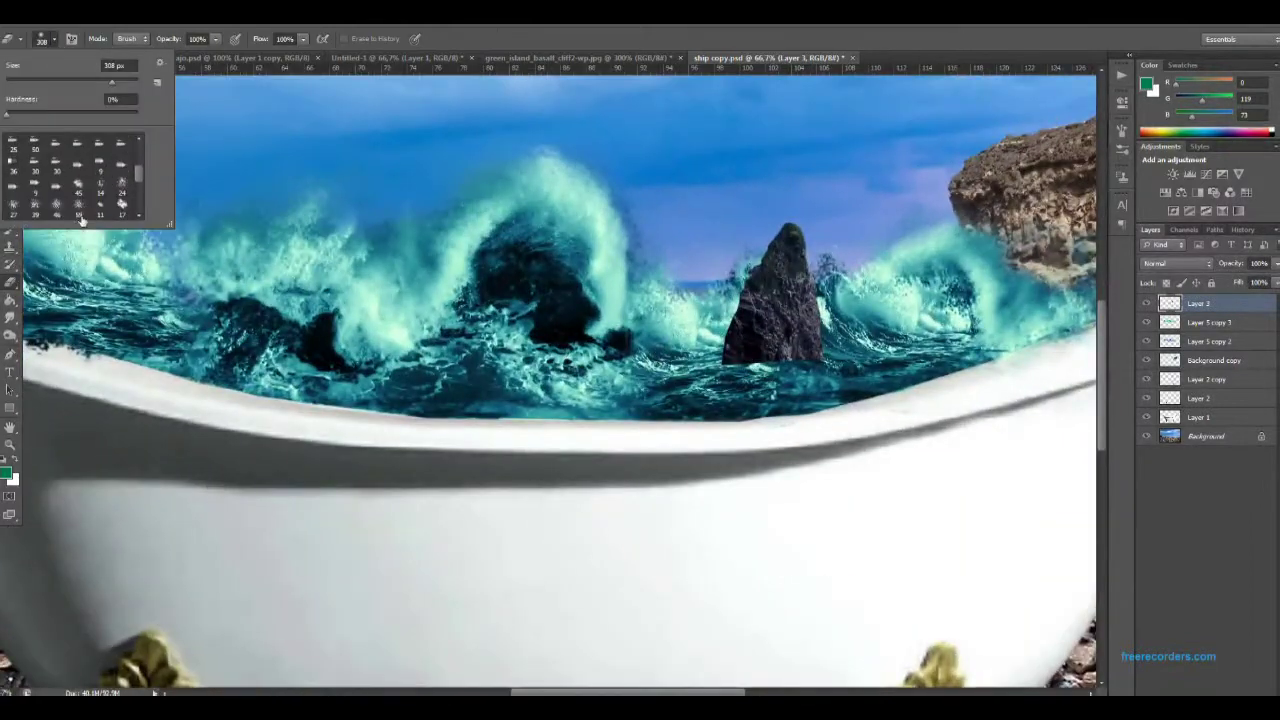
pyautogui.press('Return')
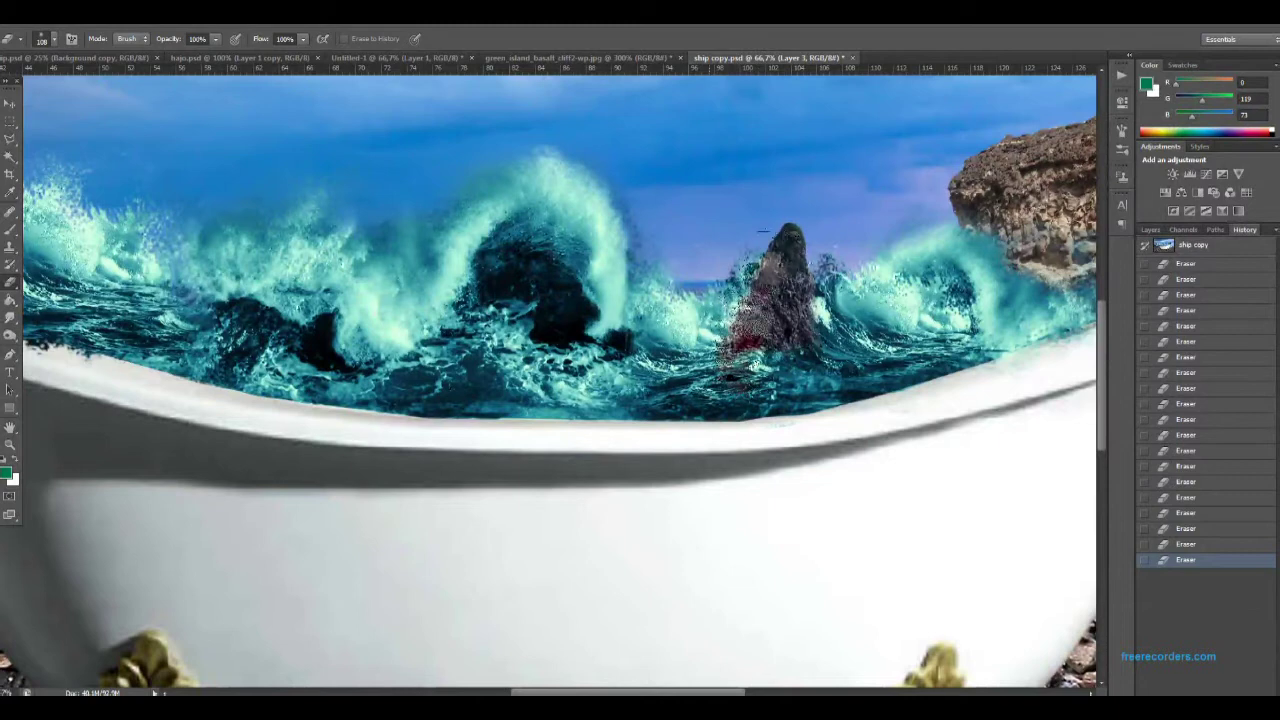
# Boost the rock layer's contrast with Levels 9 / 1.19 / 221.
pyautogui.hotkey('ctrl', 'l')
pyautogui.moveTo(1060, 500); pyautogui.dragTo(1038, 500)
pyautogui.moveTo(888, 500); pyautogui.dragTo(931, 499)
pyautogui.click(1104, 374)
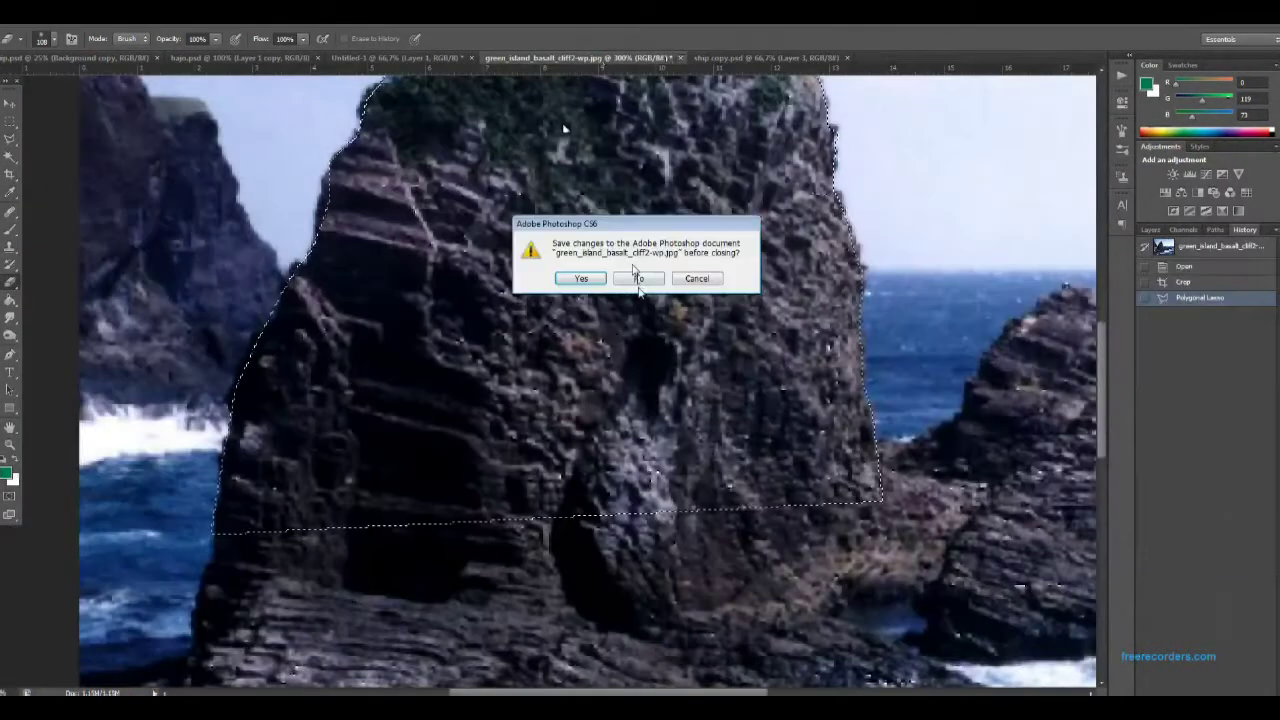
# Close the leftover documents and drag the ship layer from hajo.psd into the bathtub scene.
pyautogui.click(638, 278)
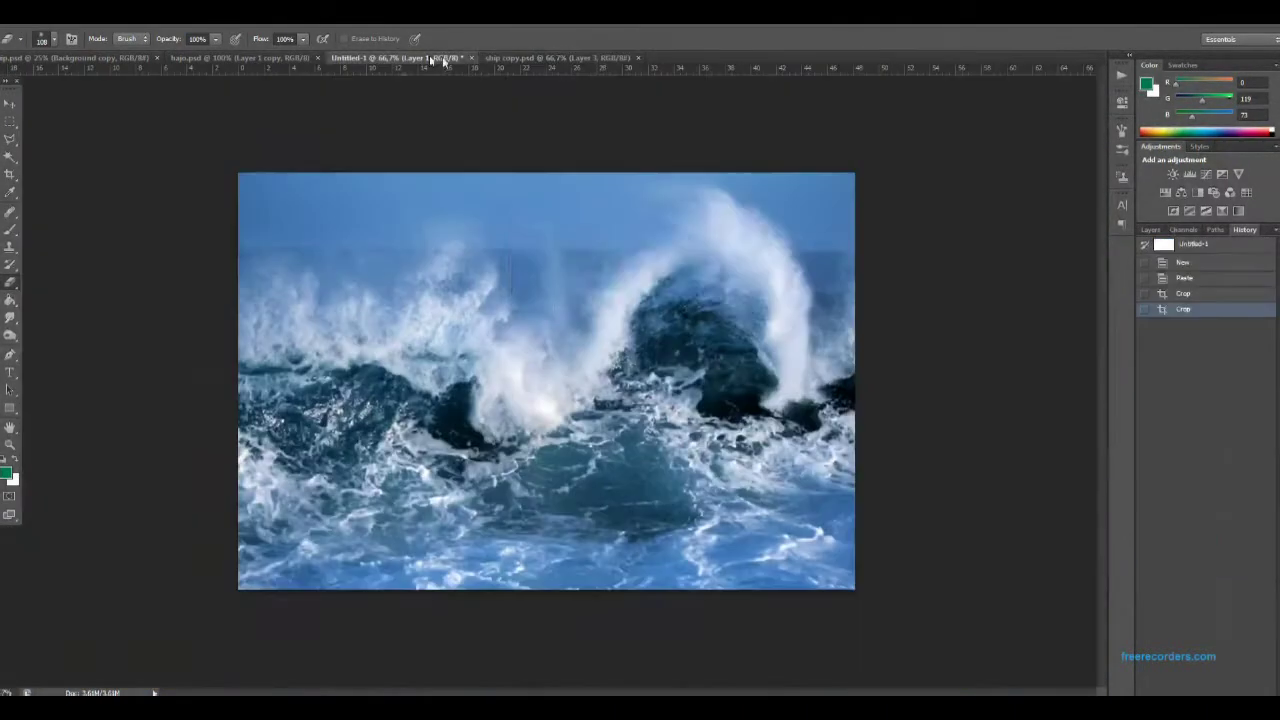
pyautogui.click(470, 57)
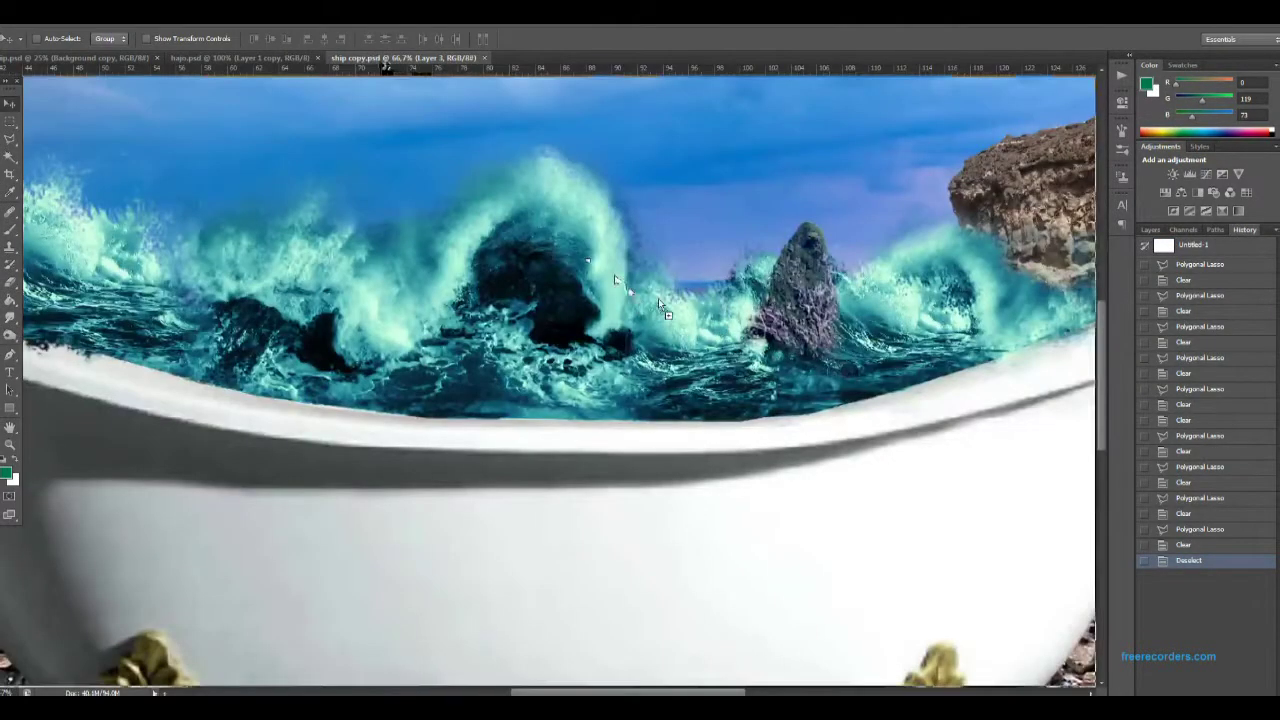
pyautogui.moveTo(205, 146)
pyautogui.mouseDown()
pyautogui.moveTo(522, 257)
pyautogui.moveTo(440, 234)
pyautogui.moveTo(462, 258)
pyautogui.mouseUp()
# Scale the ship to about 80%, tilt it about 6 degrees, and lower it into the waves.
pyautogui.hotkey('ctrl', 't')
pyautogui.moveTo(545, 320); pyautogui.dragTo(460, 320)
pyautogui.moveTo(370, 258); pyautogui.dragTo(378, 248)
pyautogui.moveTo(500, 345); pyautogui.dragTo(505, 330)
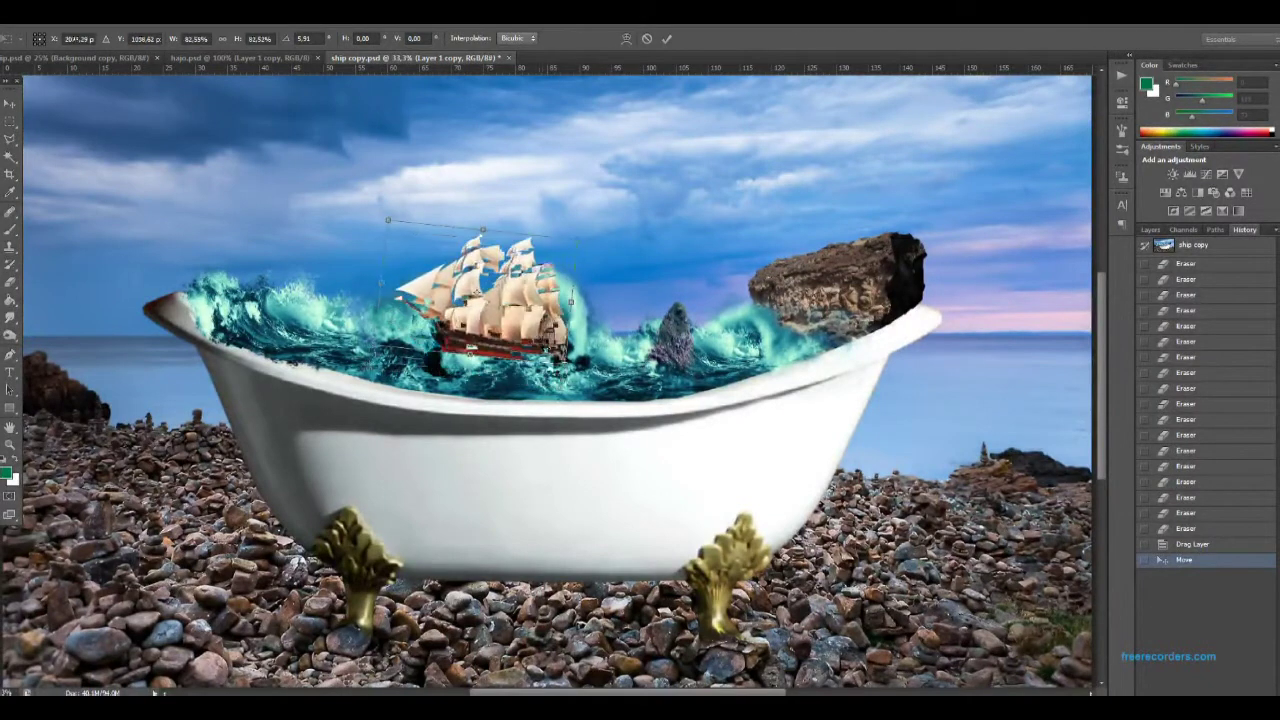
pyautogui.press('Return')
# Blend the ship's lower edge into the waves with a 74 px eraser.
pyautogui.hotkey('ctrl', '+')
pyautogui.hotkey('ctrl', '+')
pyautogui.press('e')
pyautogui.click(41, 38)
pyautogui.moveTo(405, 360); pyautogui.dragTo(552, 400)
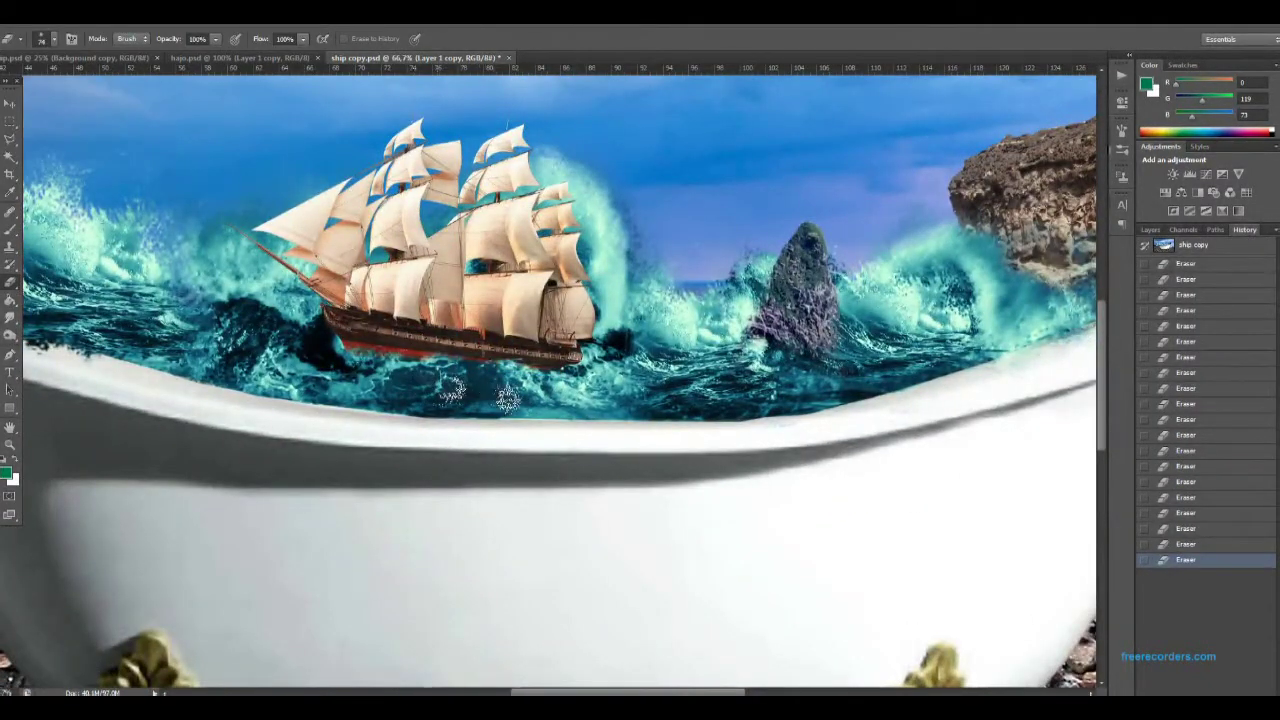
pyautogui.hotkey('ctrl', '0')
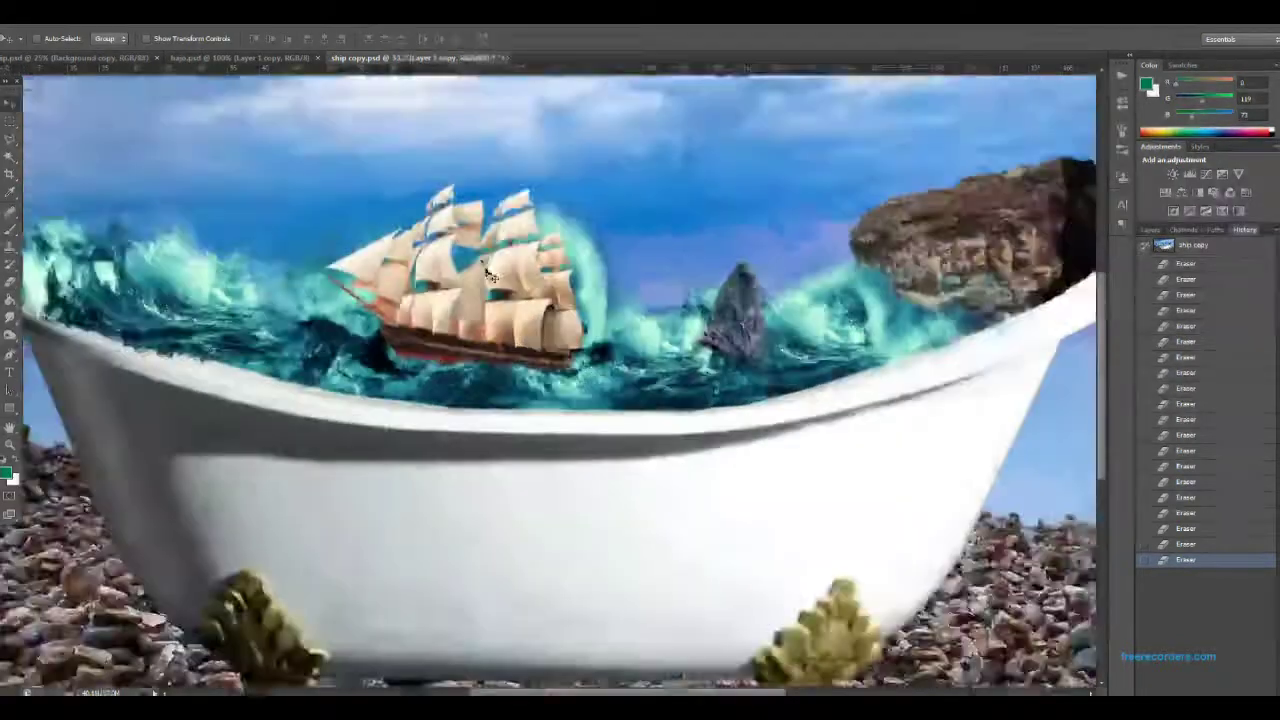
pyautogui.hotkey('ctrl', '1')
# Duplicate the ship layer, hide the original, and erase the wave covering the sails.
pyautogui.click(1151, 229)
pyautogui.rightClick(1200, 303)
pyautogui.click(1163, 287)
pyautogui.press('Return')
pyautogui.click(1146, 322)
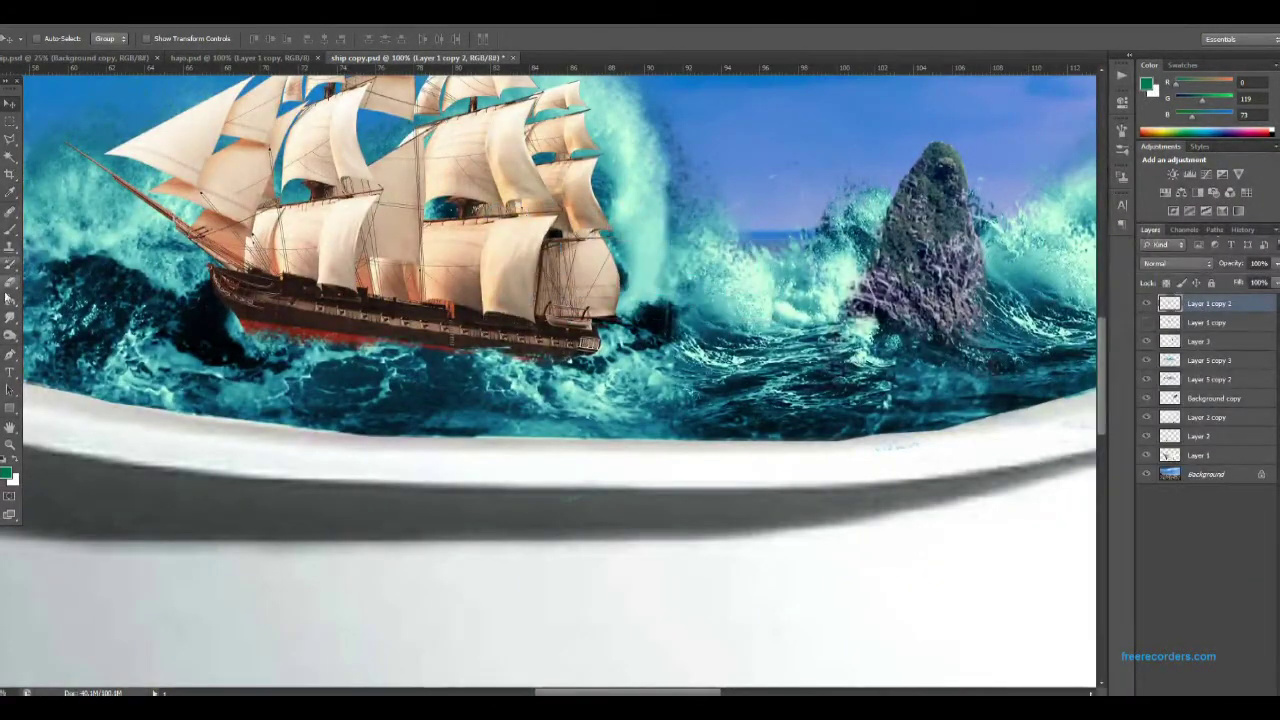
pyautogui.press('e')
pyautogui.scroll(3, 575, 232)
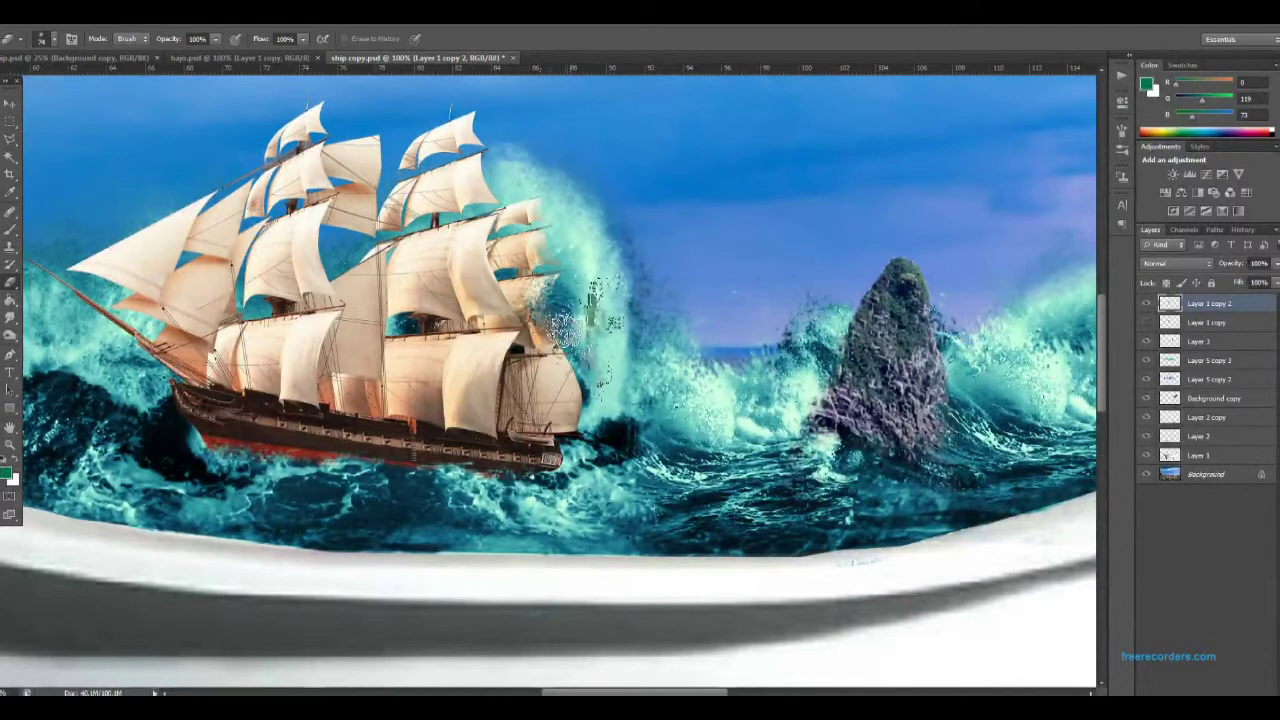
pyautogui.moveTo(527, 222); pyautogui.dragTo(422, 275)
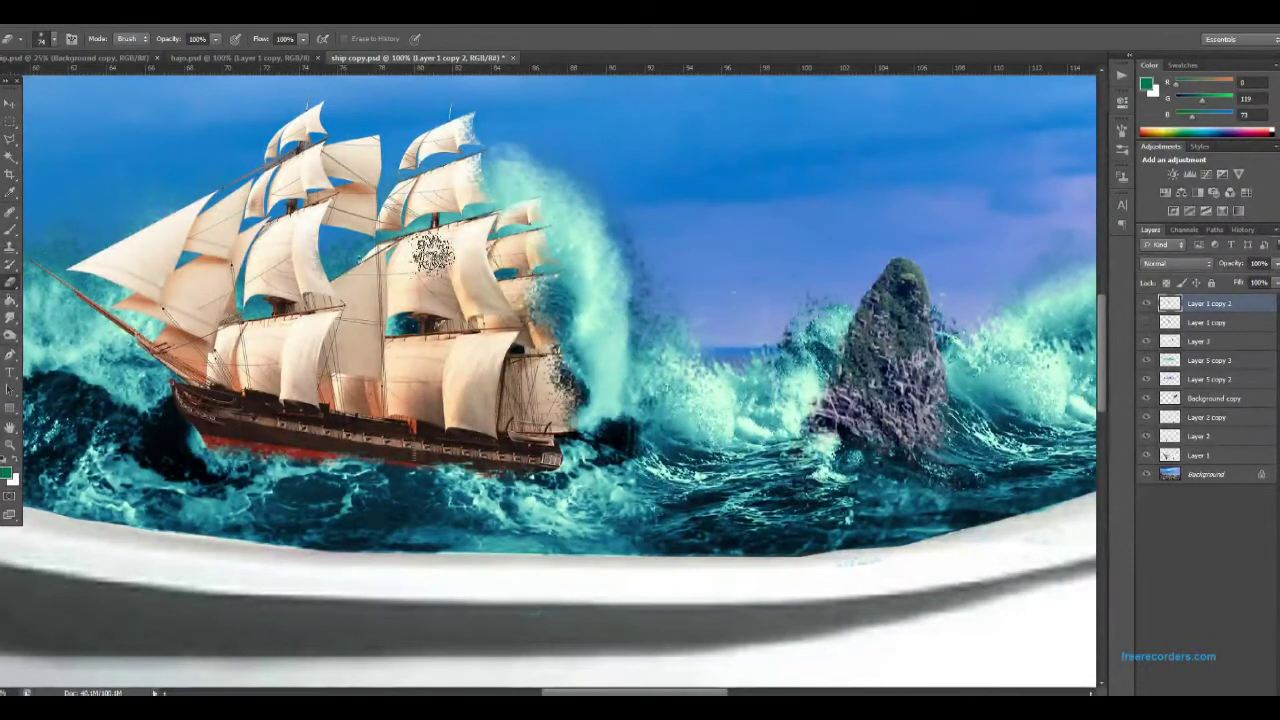
pyautogui.hotkey('ctrl', '0')
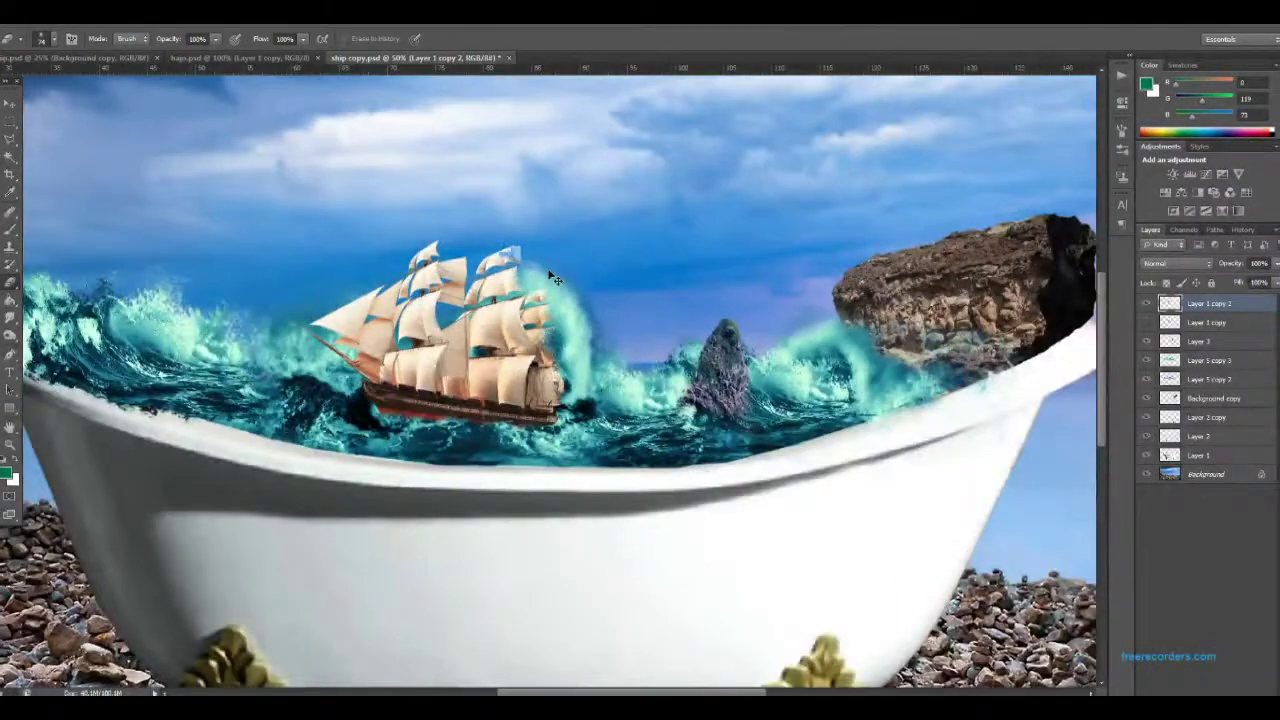
pyautogui.hotkey('ctrl', '1')
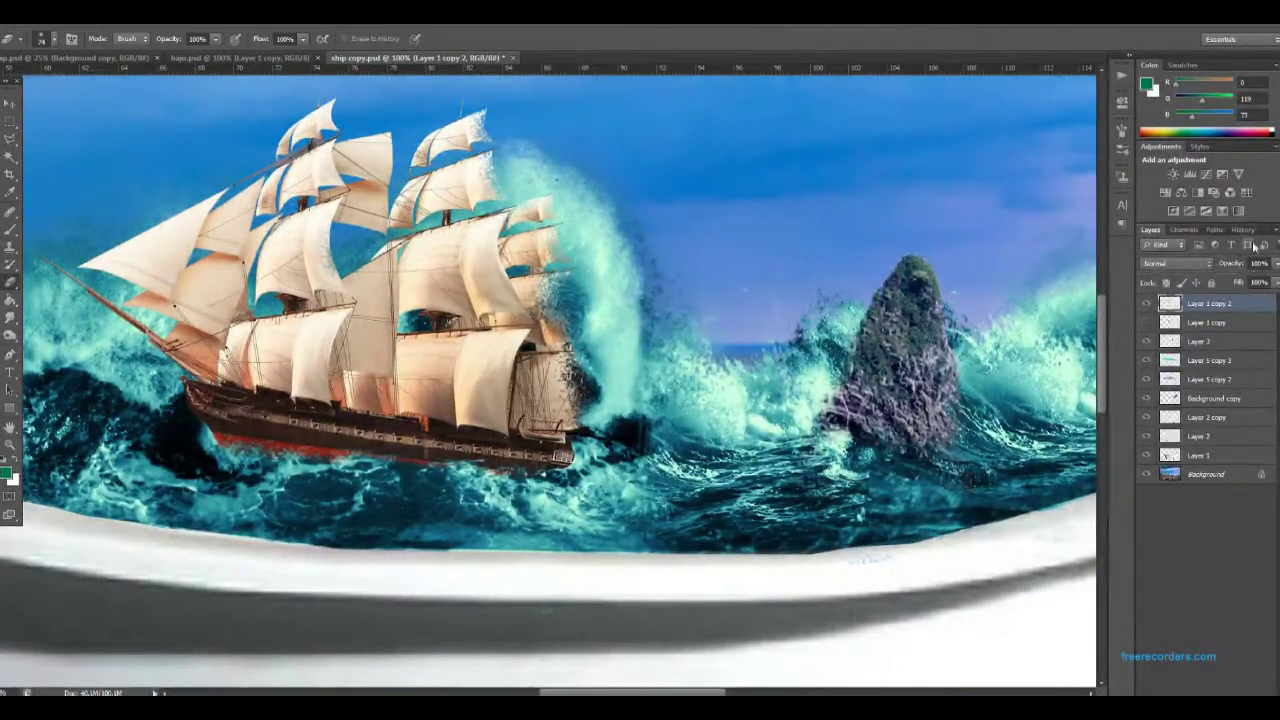
# Show the History panel, switch to the other bathtub document, and list layers with the Move tool.
pyautogui.click(1244, 229)
pyautogui.click(70, 57)
pyautogui.press('v')
pyautogui.rightClick(620, 356)
# Rotate and skew the white splash layer against the ship's bow.
pyautogui.click(650, 363)
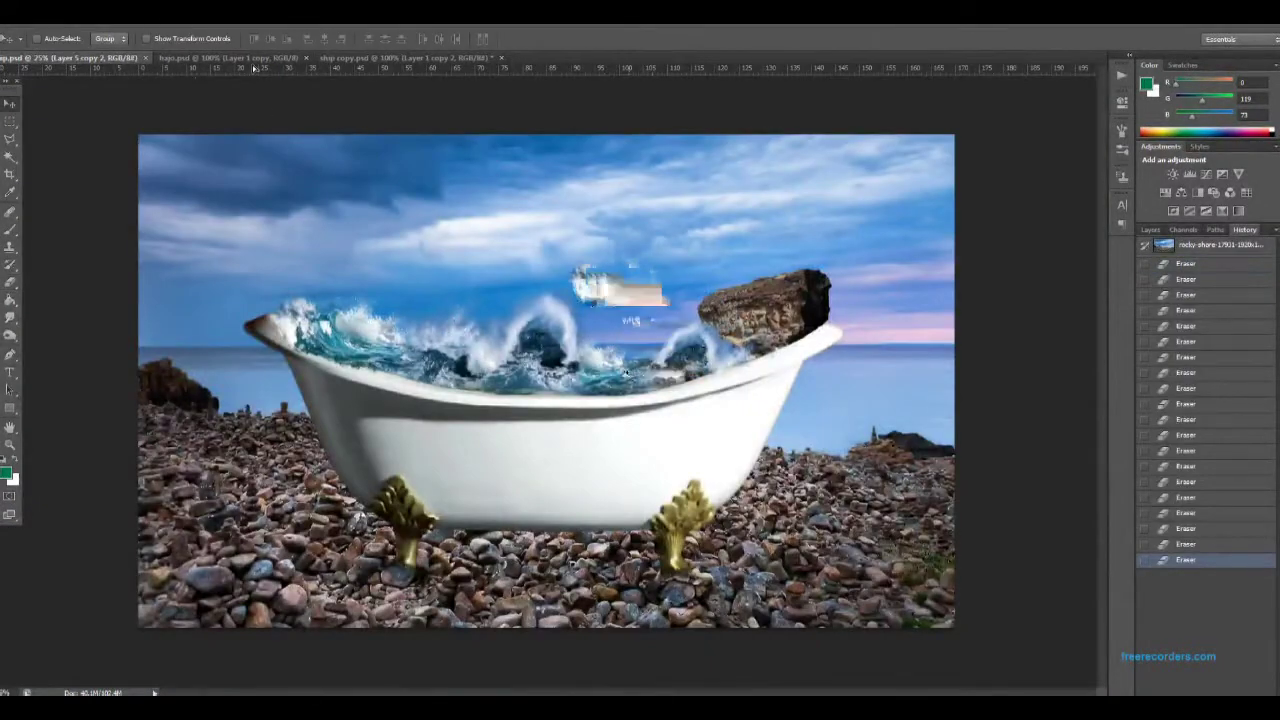
pyautogui.click(405, 57)
pyautogui.click(1151, 229)
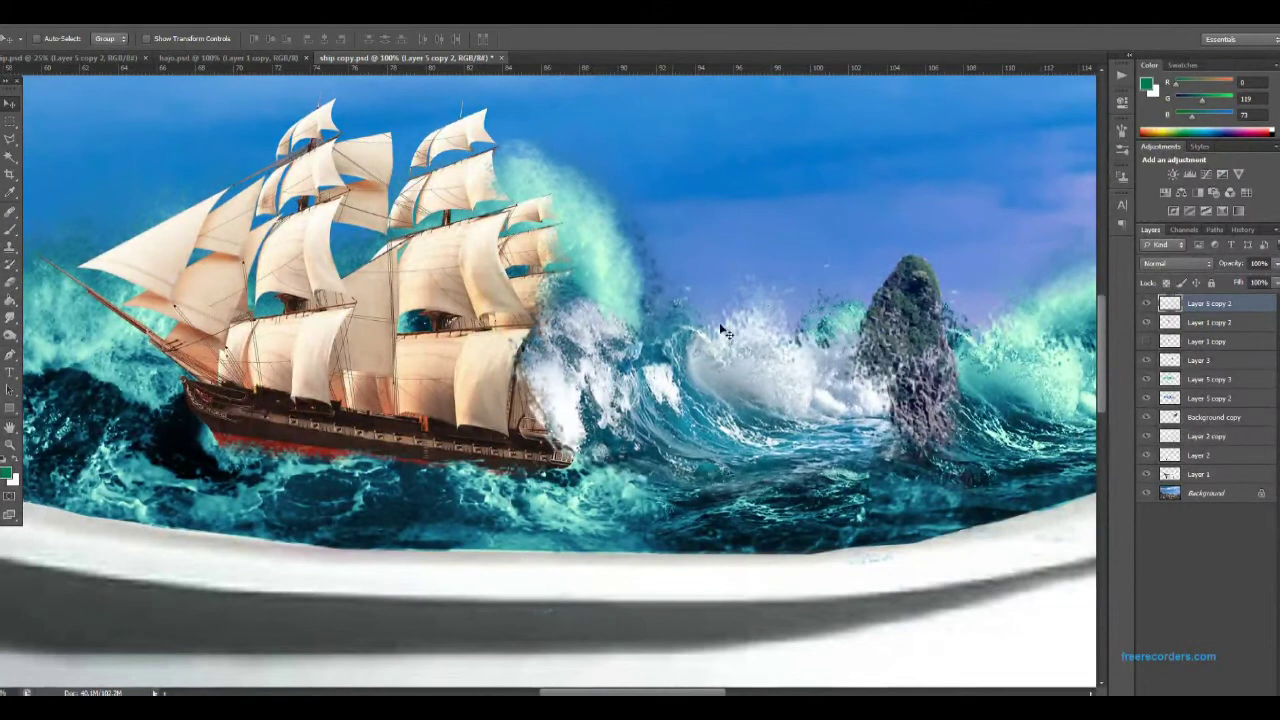
pyautogui.hotkey('ctrl', 't')
pyautogui.moveTo(715, 557); pyautogui.dragTo(695, 595)
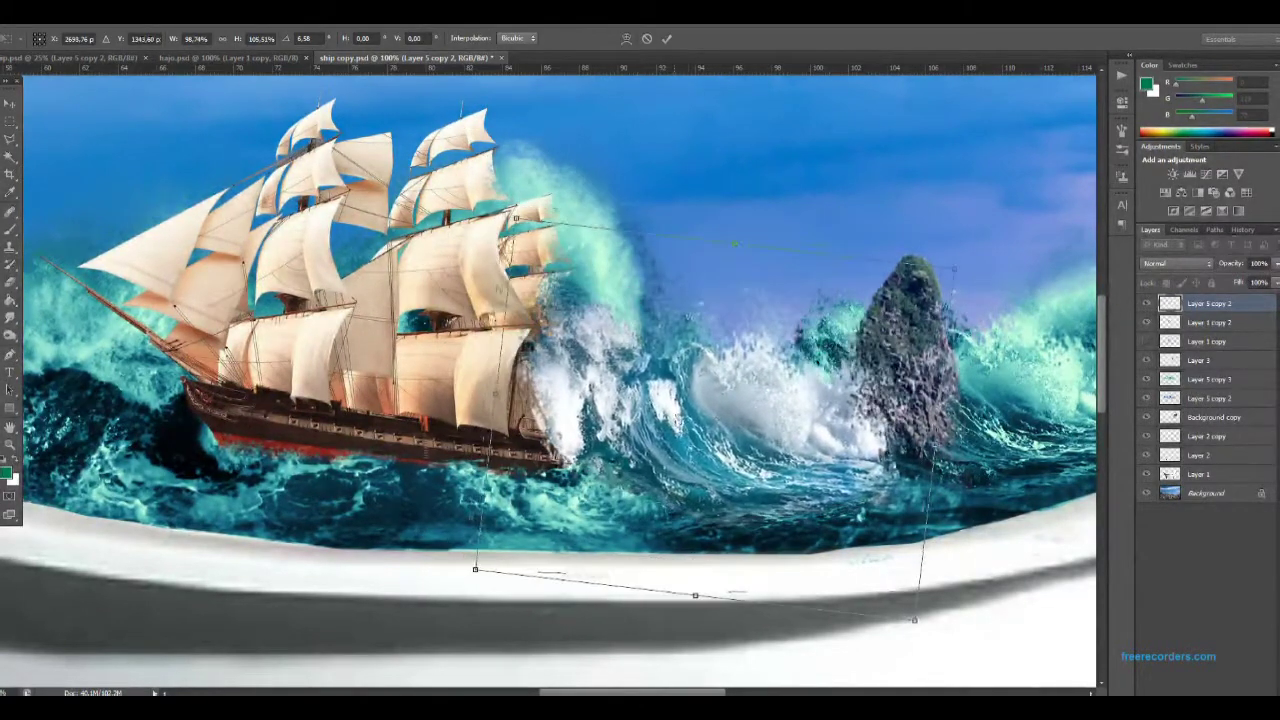
pyautogui.press('Return')
pyautogui.hotkey('ctrl', '-')
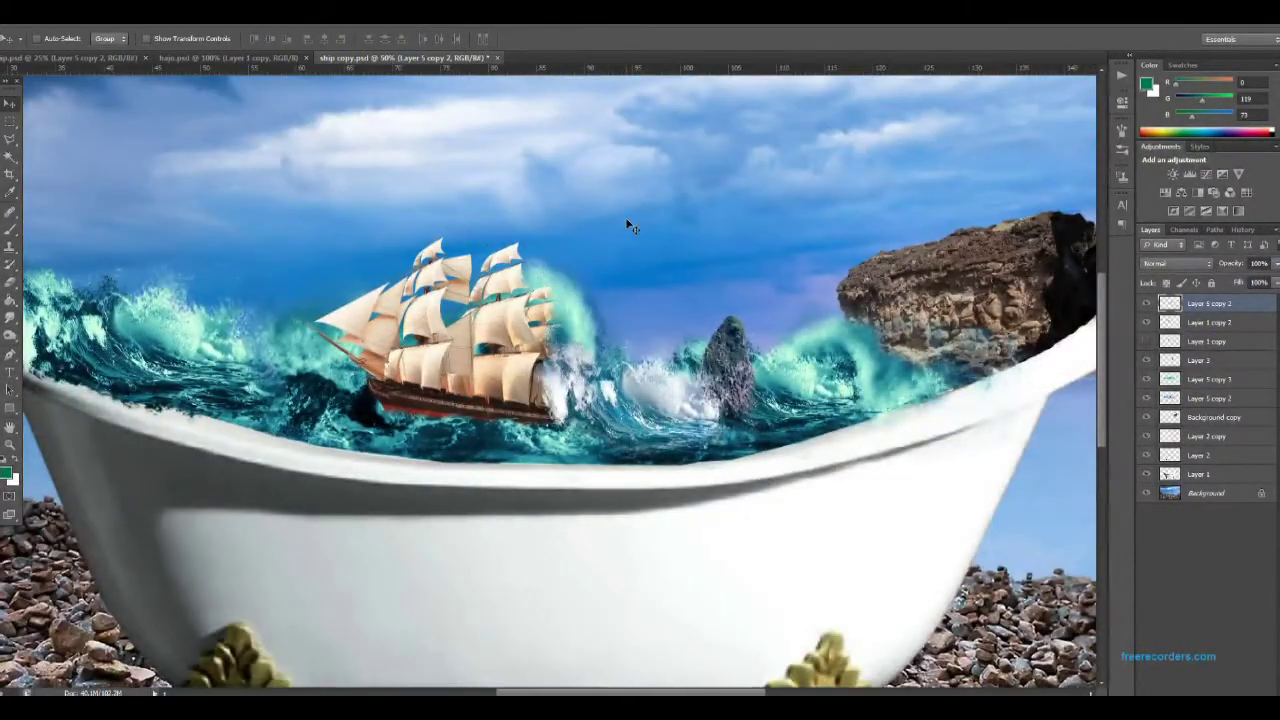
# Bring the curling wave Layer6 over, shrink it, and rotate it to curl under the ship.
pyautogui.click(69, 60)
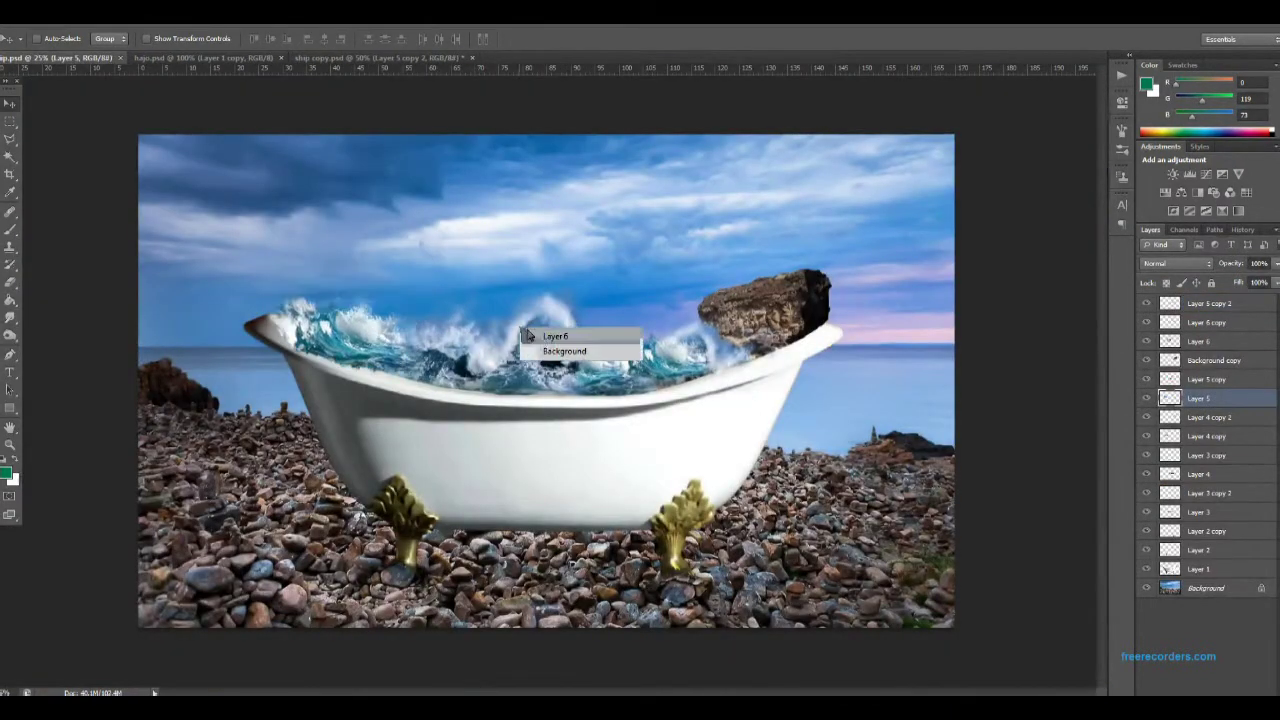
pyautogui.click(322, 58)
pyautogui.moveTo(446, 330)
pyautogui.mouseDown()
pyautogui.moveTo(423, 358)
pyautogui.moveTo(412, 332)
pyautogui.mouseUp()
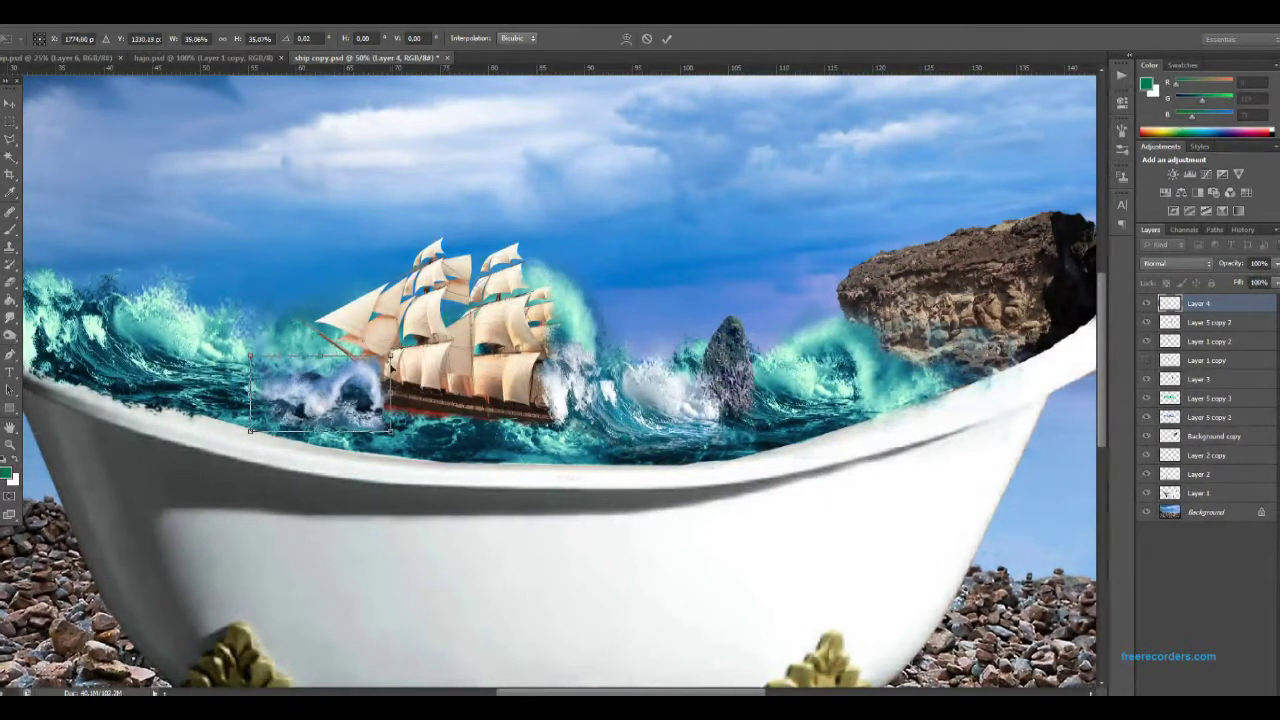
pyautogui.click(40, 15)
pyautogui.click(260, 394)
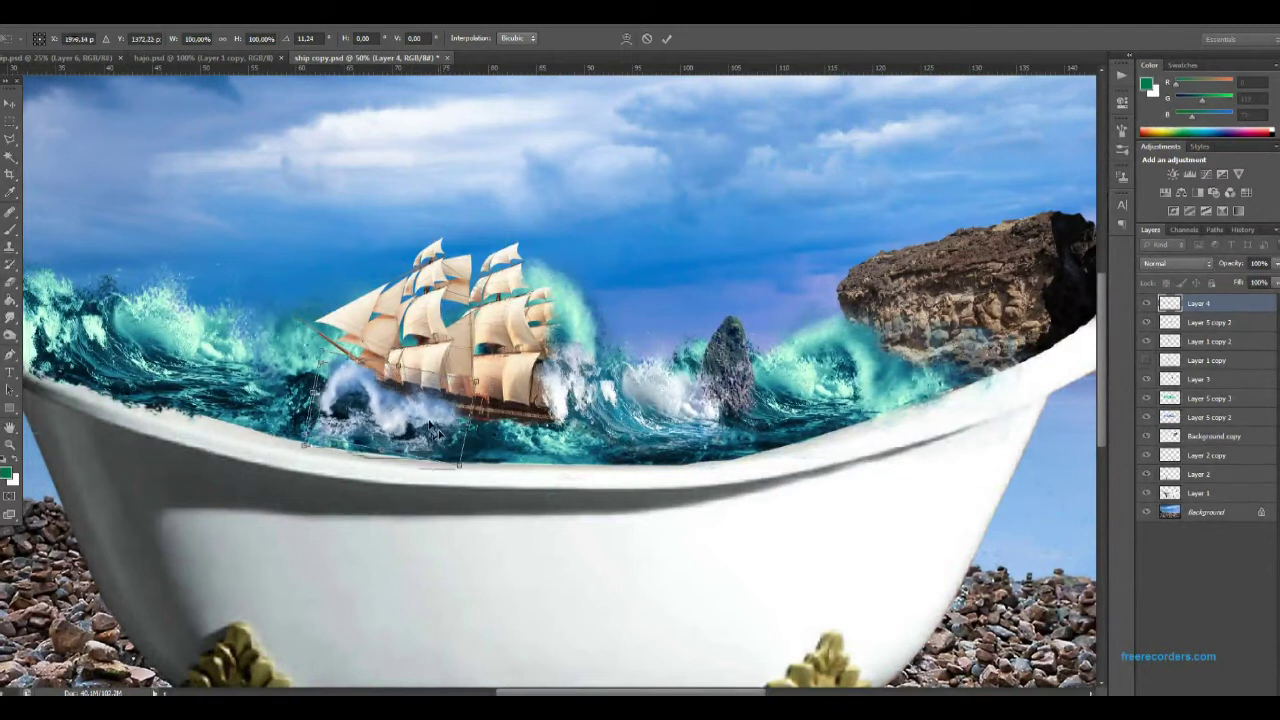
pyautogui.press('Return')
# Shift the layer's hue slightly and tilt the ship about 2.7 degrees.
pyautogui.hotkey('ctrl', 'u')
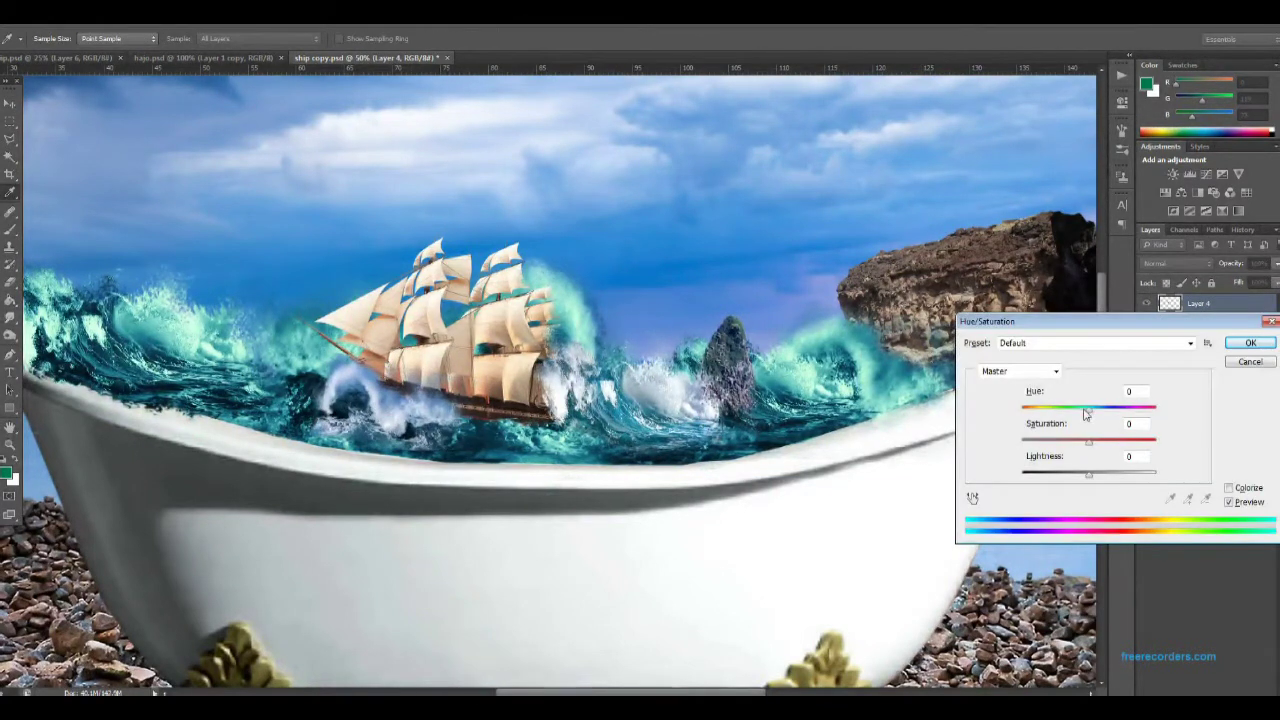
pyautogui.moveTo(1086, 410); pyautogui.dragTo(1070, 410)
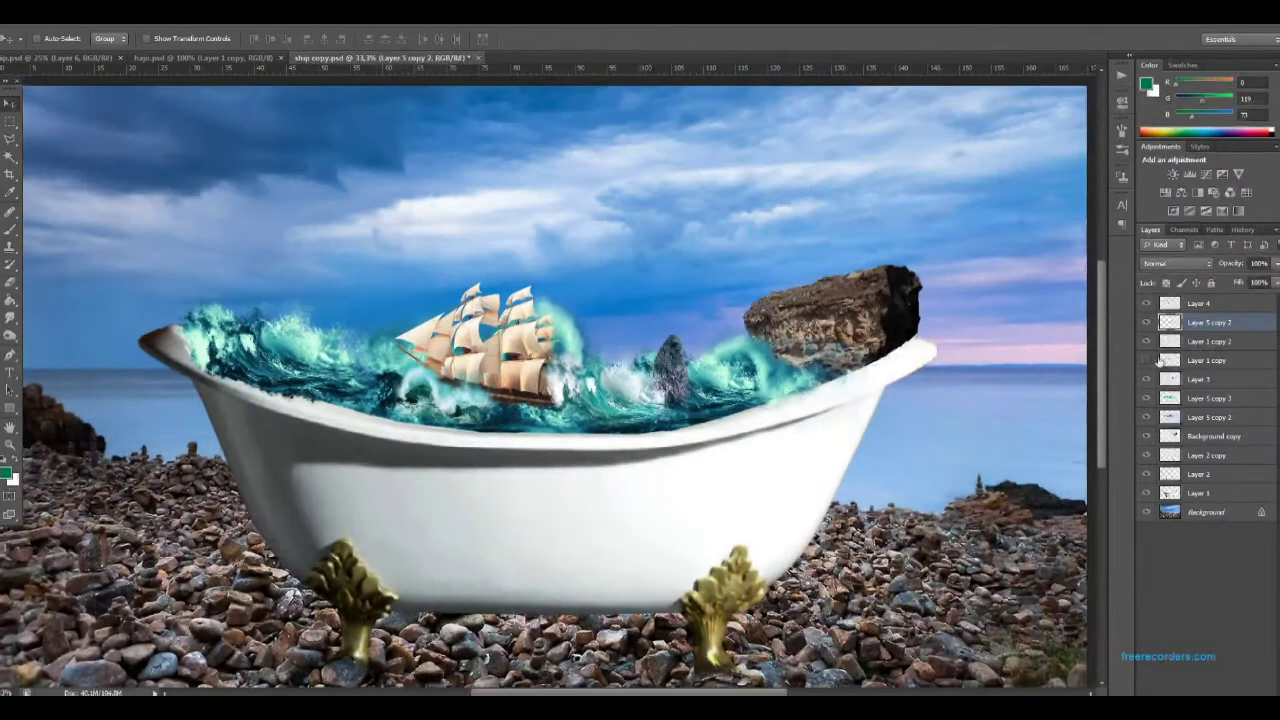
pyautogui.hotkey('ctrl', 't')
pyautogui.moveTo(568, 288); pyautogui.dragTo(535, 362)
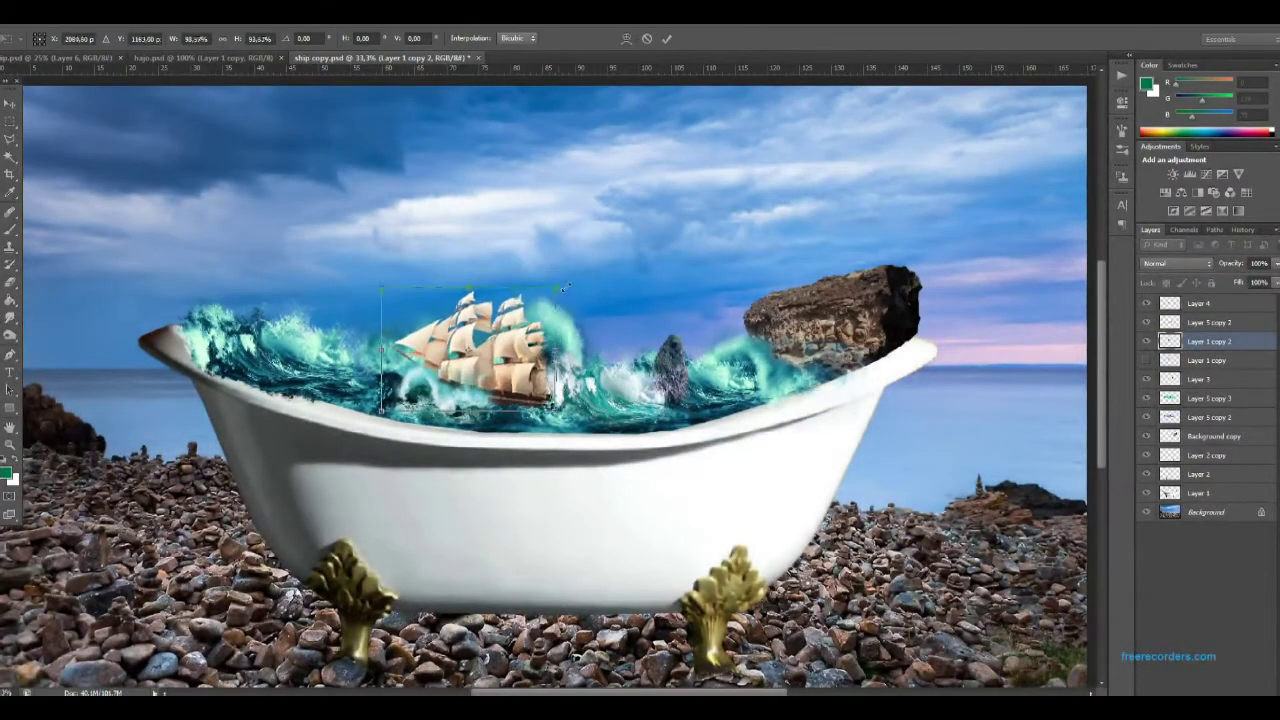
pyautogui.press('Return')
# Erase the red hull stripe so the hull sinks into the waves.
pyautogui.hotkey('ctrl', '+')
pyautogui.hotkey('ctrl', '+')
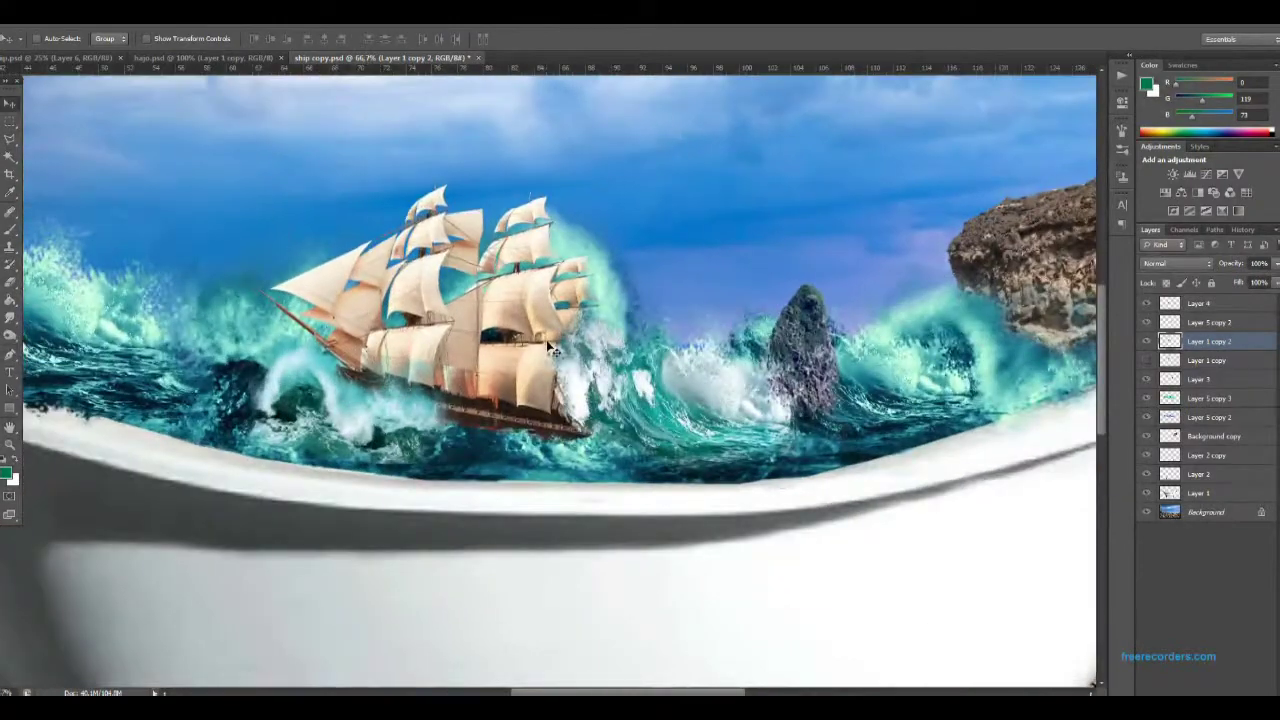
pyautogui.hotkey('ctrl', '+')
pyautogui.hotkey('ctrl', '+')
pyautogui.press('e')
pyautogui.moveTo(395, 495)
pyautogui.mouseDown()
pyautogui.moveTo(414, 529)
pyautogui.moveTo(389, 537)
pyautogui.moveTo(497, 556)
pyautogui.mouseUp()
pyautogui.hotkey('ctrl', '-')
# Darken the shadows with a Levels black input of 13.
pyautogui.hotkey('ctrl', 'l')
pyautogui.moveTo(888, 499); pyautogui.dragTo(918, 503)
pyautogui.click(1117, 372)
pyautogui.hotkey('ctrl', '-')
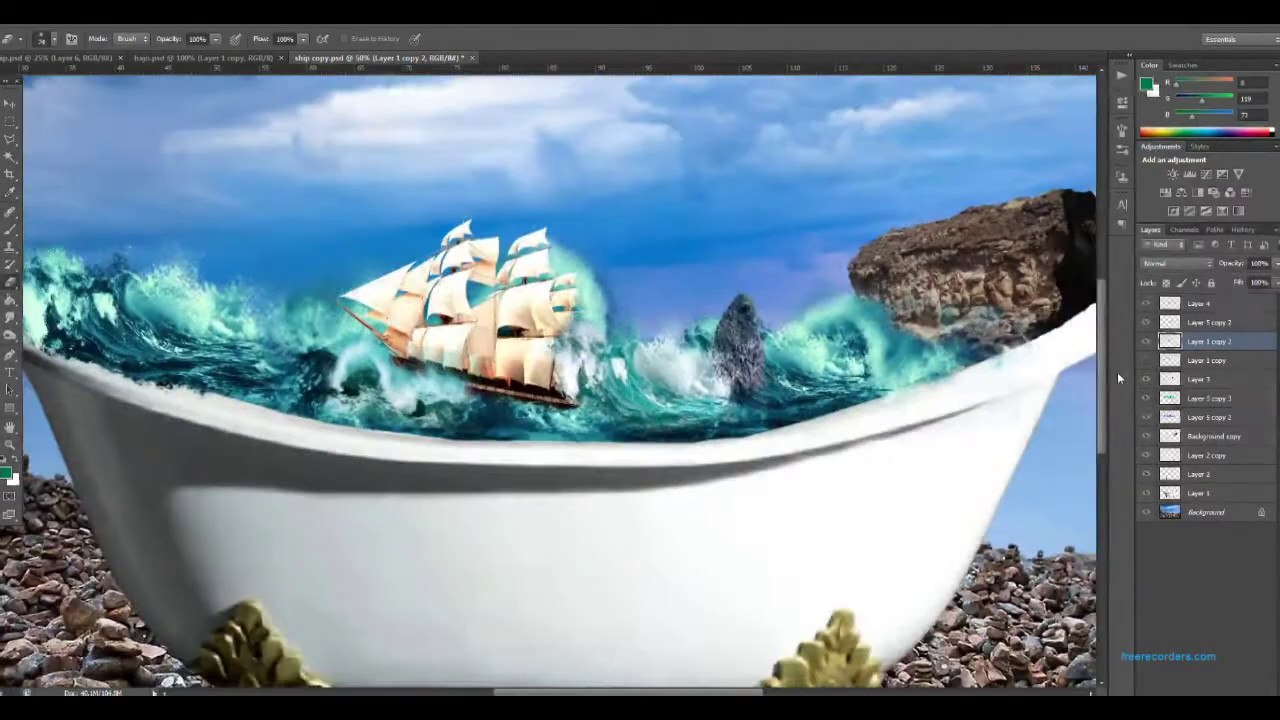
# Reduce the sails' saturation with Hue/Saturation.
pyautogui.hotkey('ctrl', 'u')
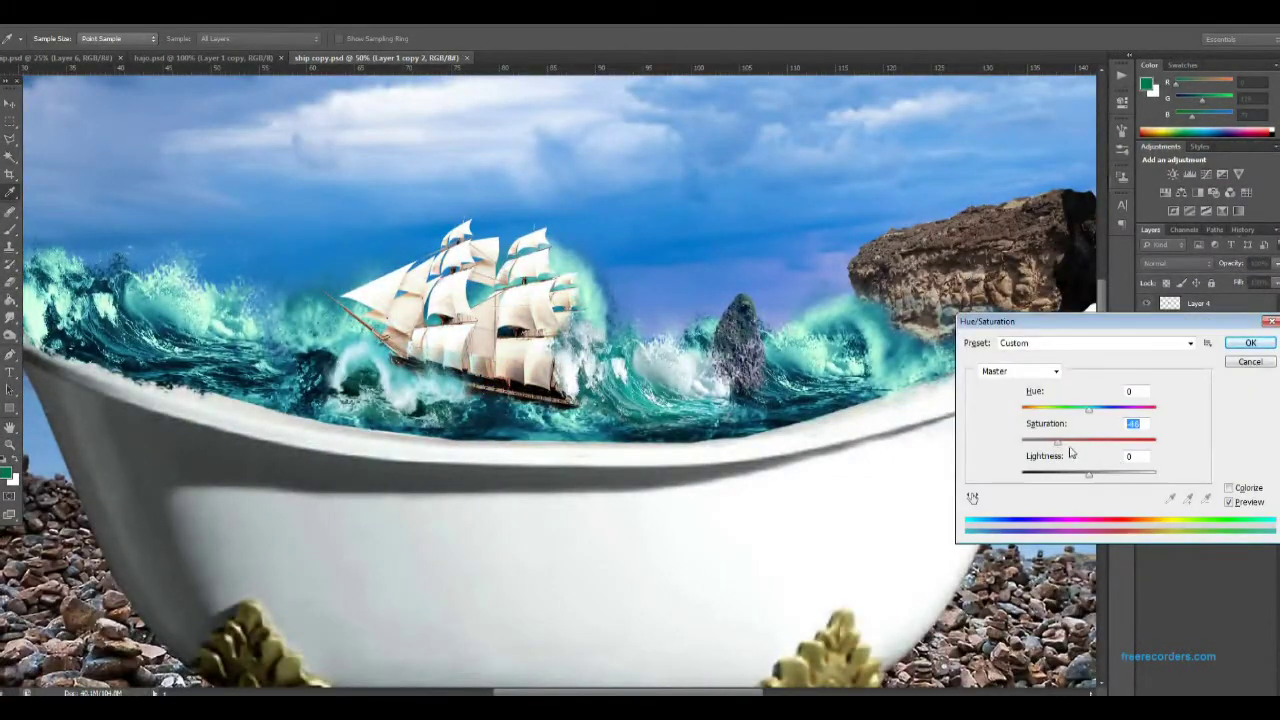
pyautogui.press('Escape')
pyautogui.hotkey('ctrl', '+')
pyautogui.hotkey('ctrl', '+')
pyautogui.hotkey('ctrl', '-')
pyautogui.hotkey('ctrl', '+')
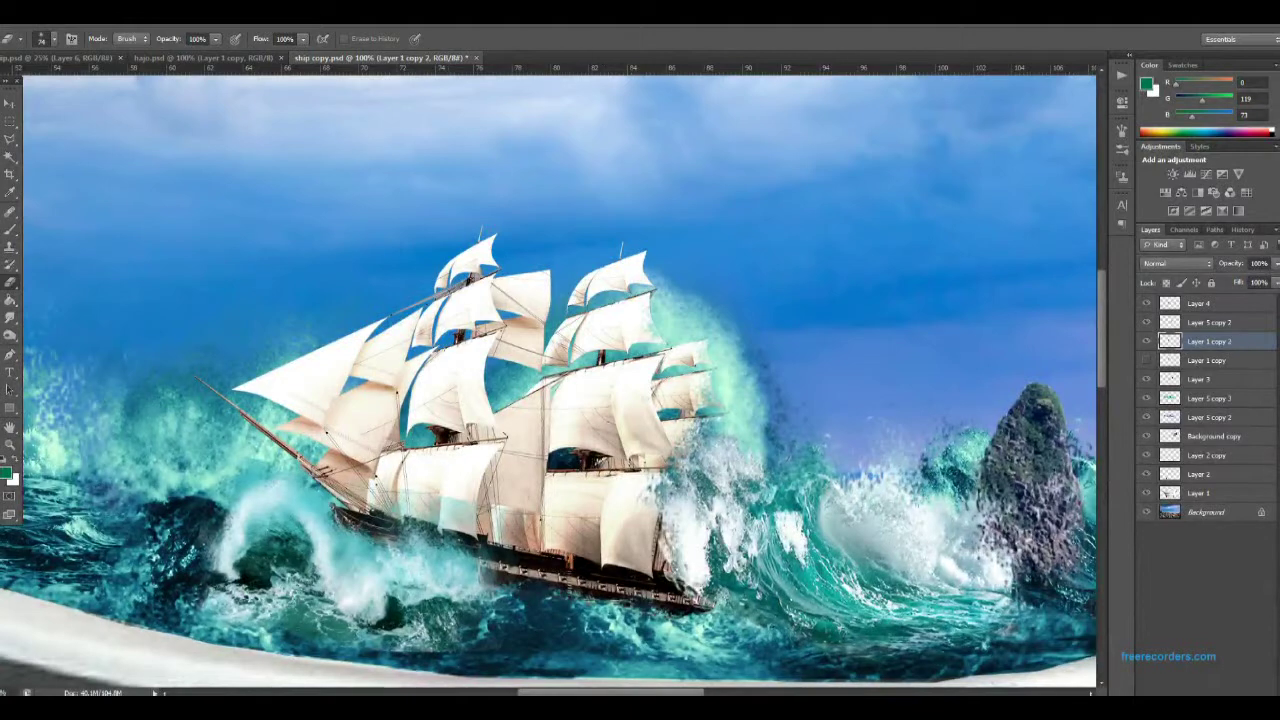
# Inspect the scene around the hull and duplicate the curling wave layer.
pyautogui.click(10, 300)
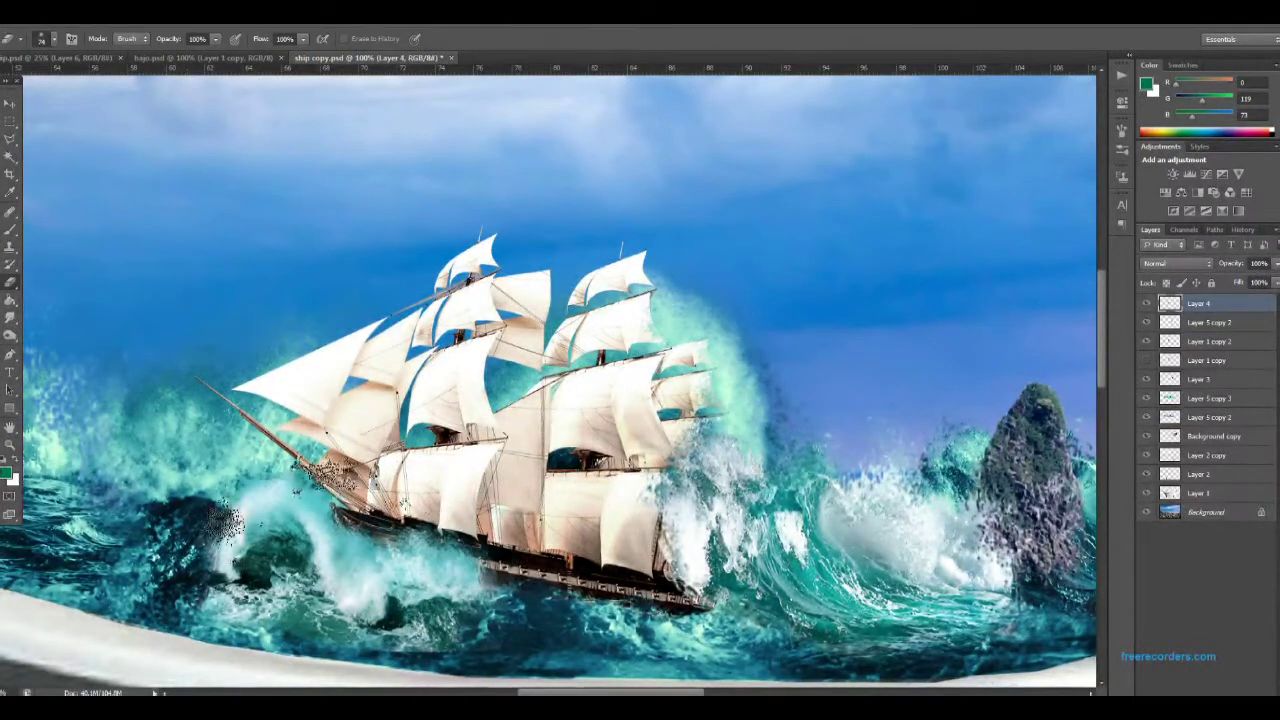
pyautogui.hotkey('ctrl', '-')
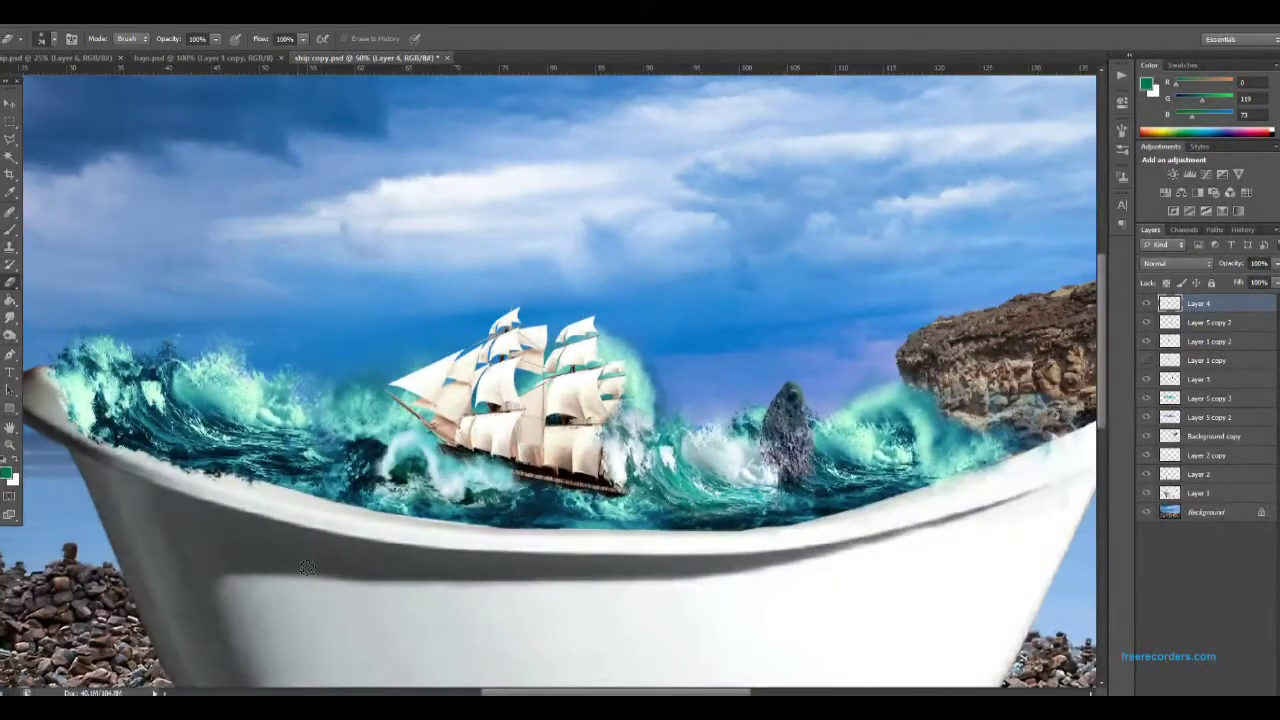
pyautogui.moveTo(304, 549); pyautogui.dragTo(565, 535)
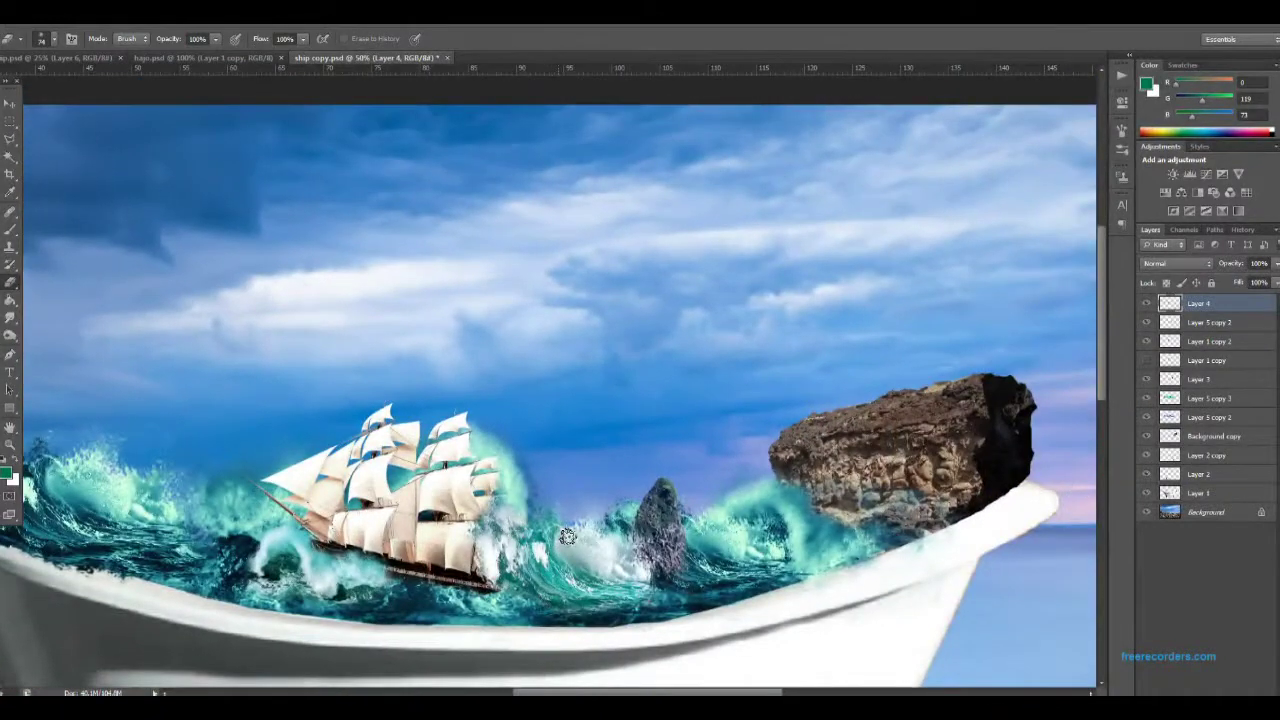
pyautogui.hotkey('ctrl', '+')
pyautogui.hotkey('ctrl', '+')
pyautogui.rightClick(1217, 321)
pyautogui.click(1130, 280)
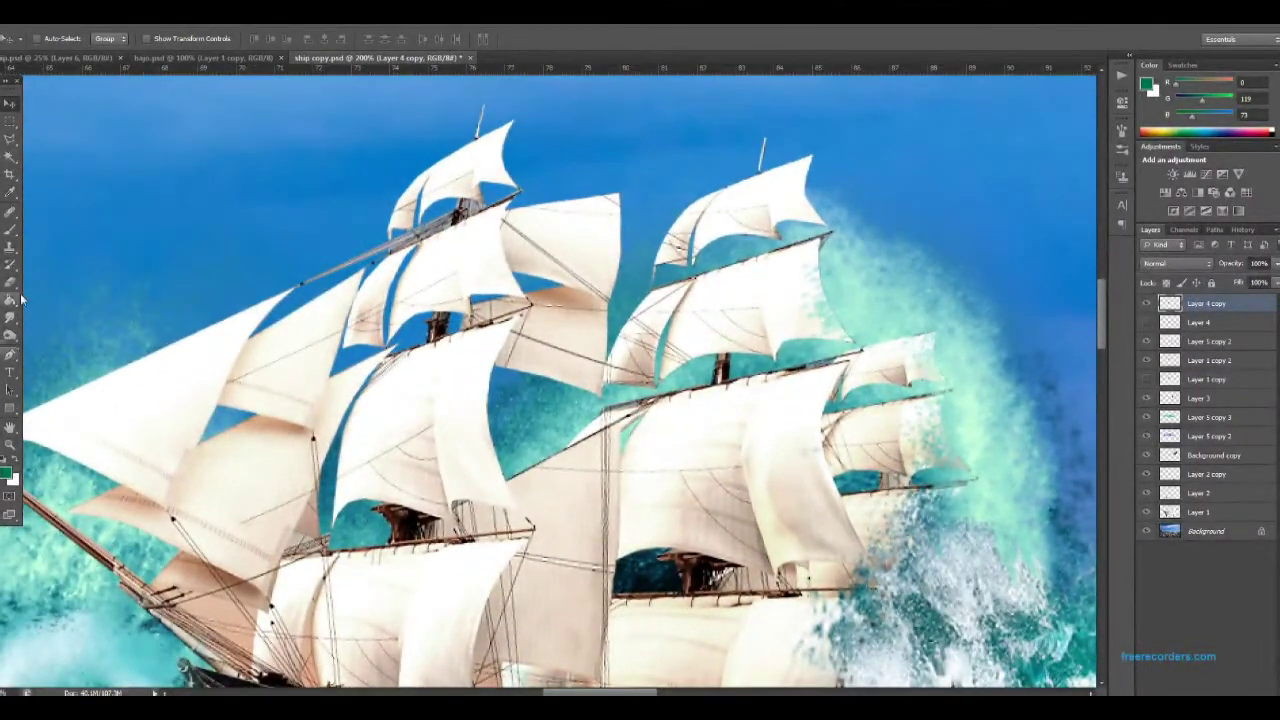
# Set the brush size to 129 px, then down to 96 px.
pyautogui.click(52, 38)
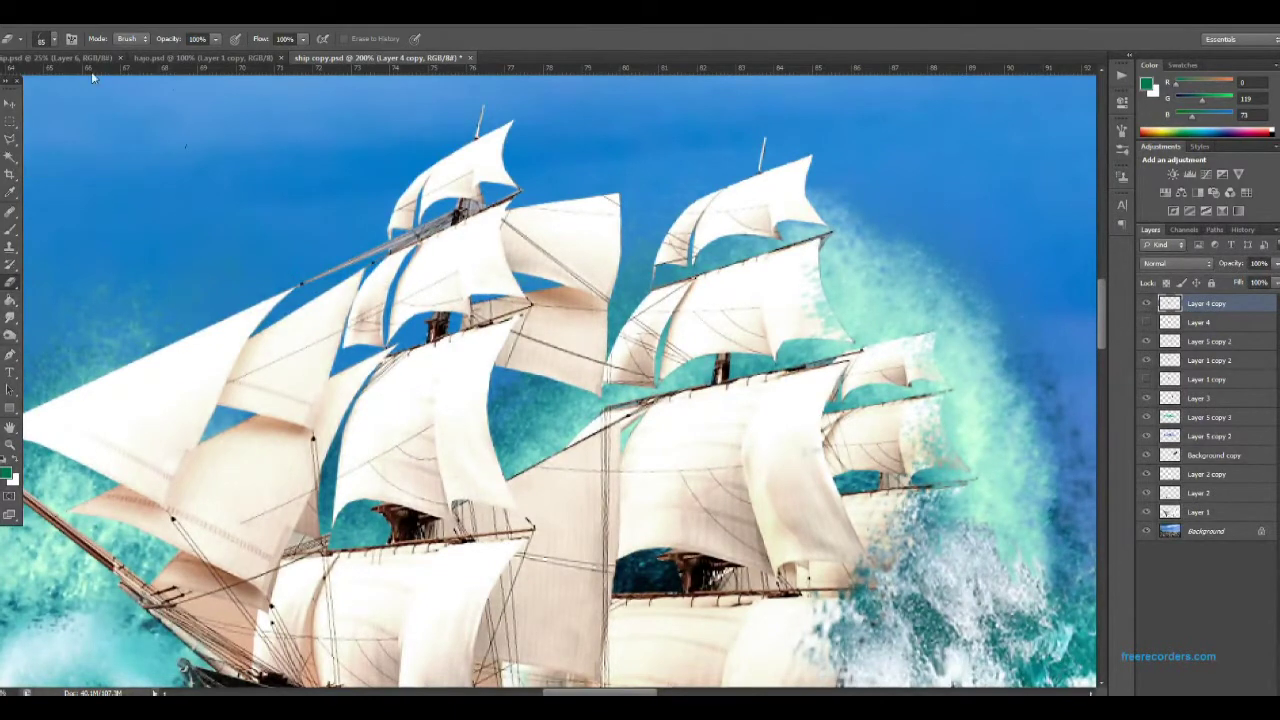
pyautogui.click(41, 39)
pyautogui.write('129')
pyautogui.press('Return')
pyautogui.click(45, 40)
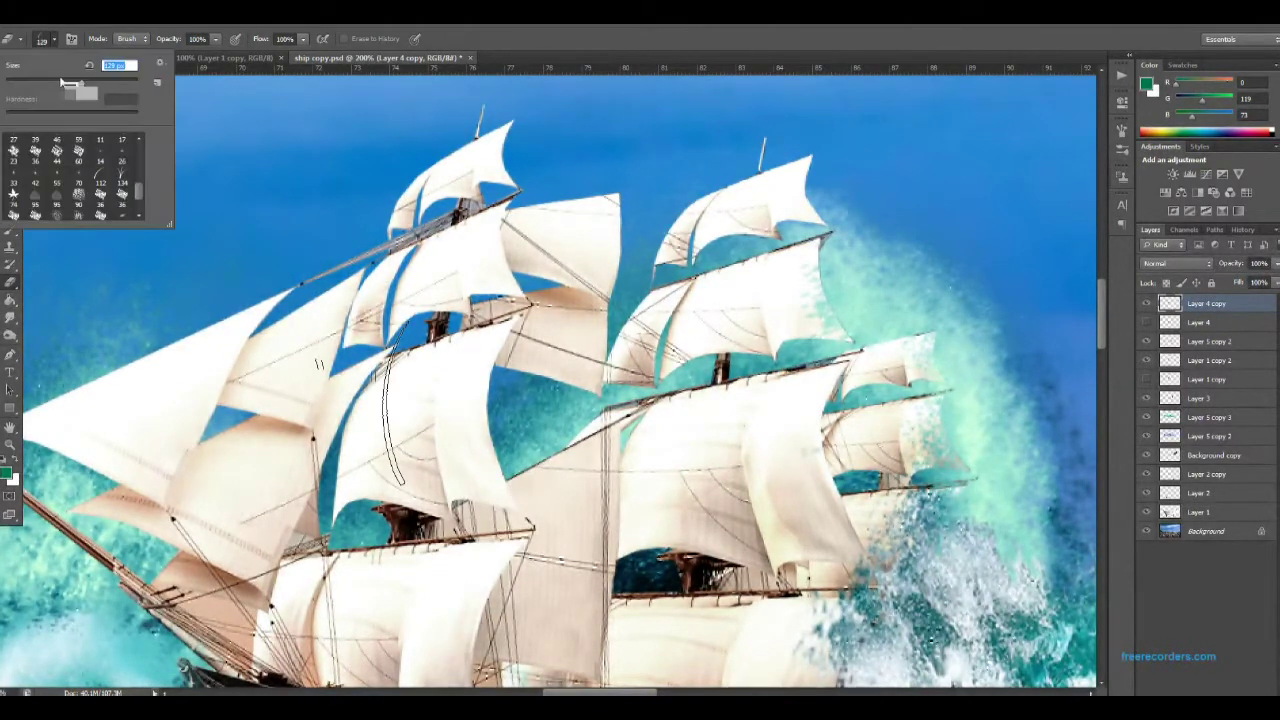
pyautogui.write('96')
pyautogui.press('Return')
pyautogui.click(41, 39)
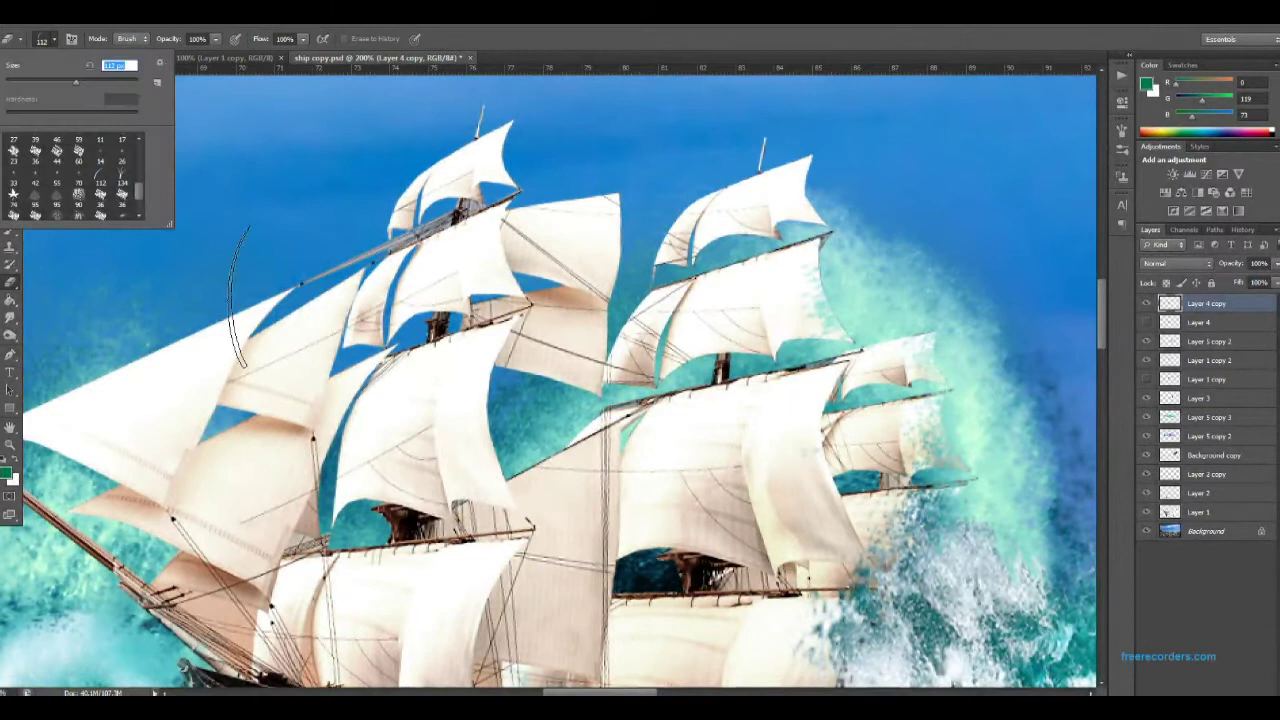
pyautogui.press('Return')
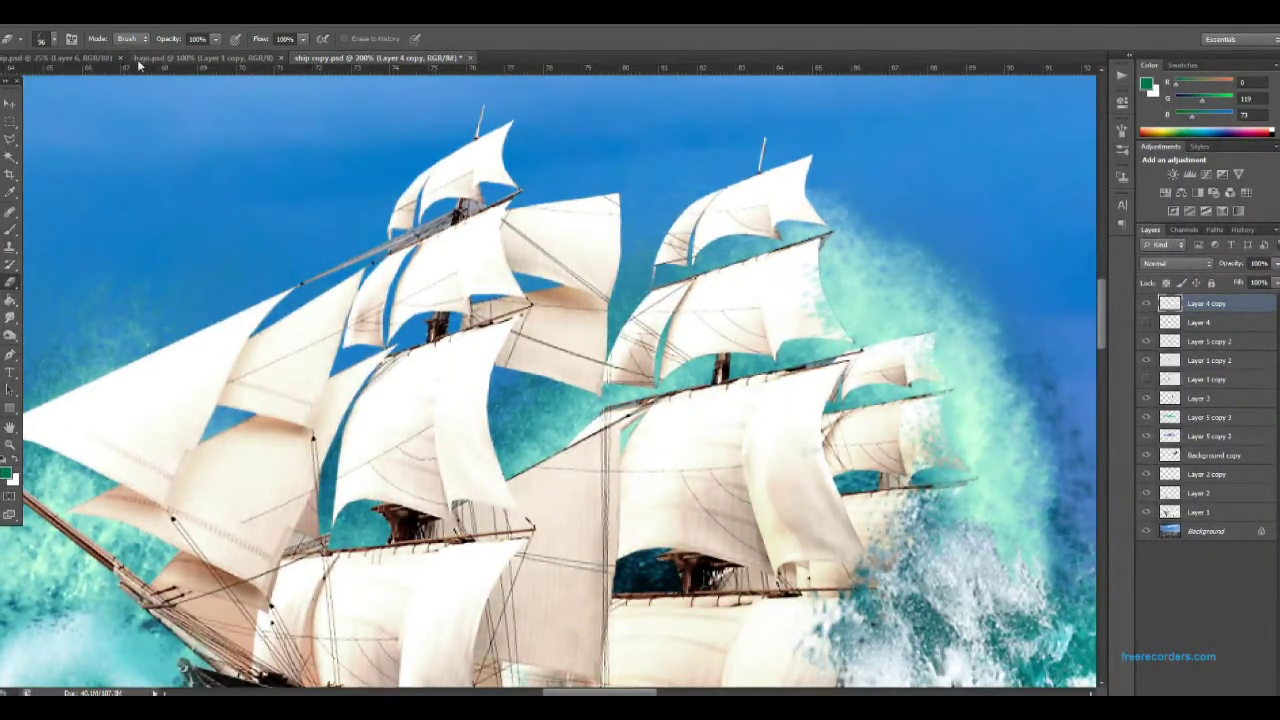
# Choose a different brush tip, hide the original Layer 4, and keep Layer 4 copy visible.
pyautogui.click(45, 40)
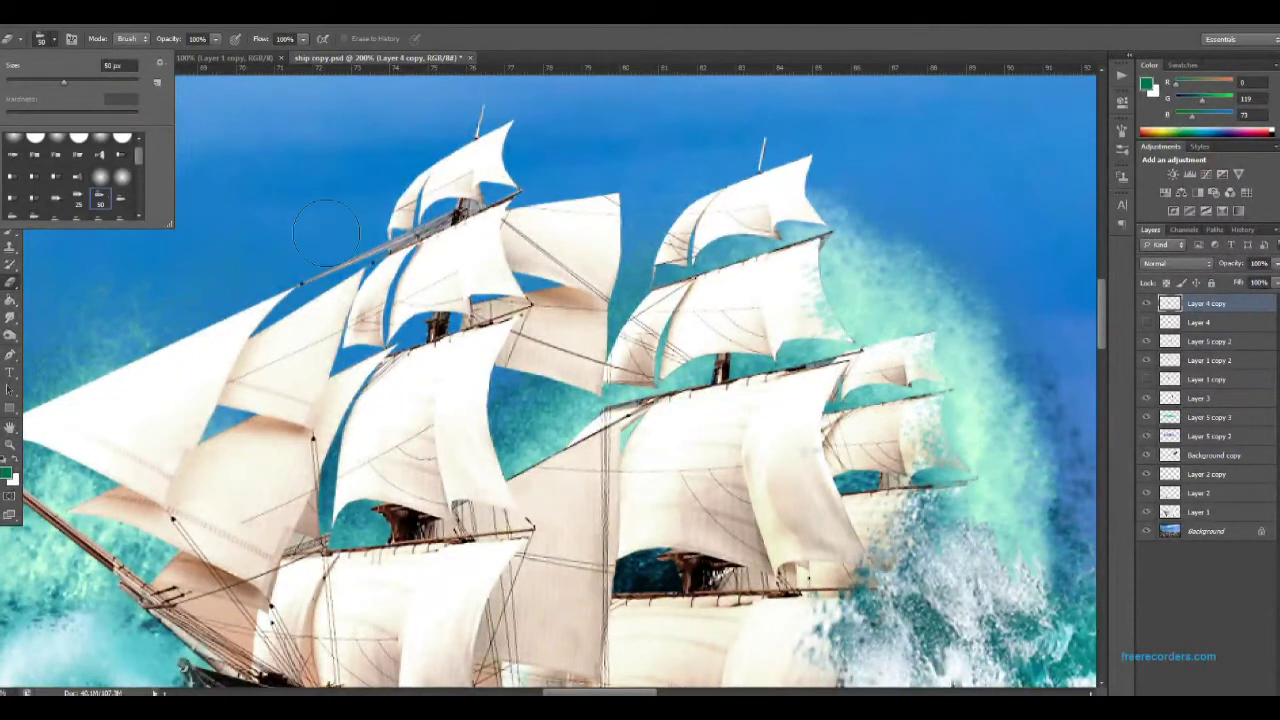
pyautogui.click(102, 157)
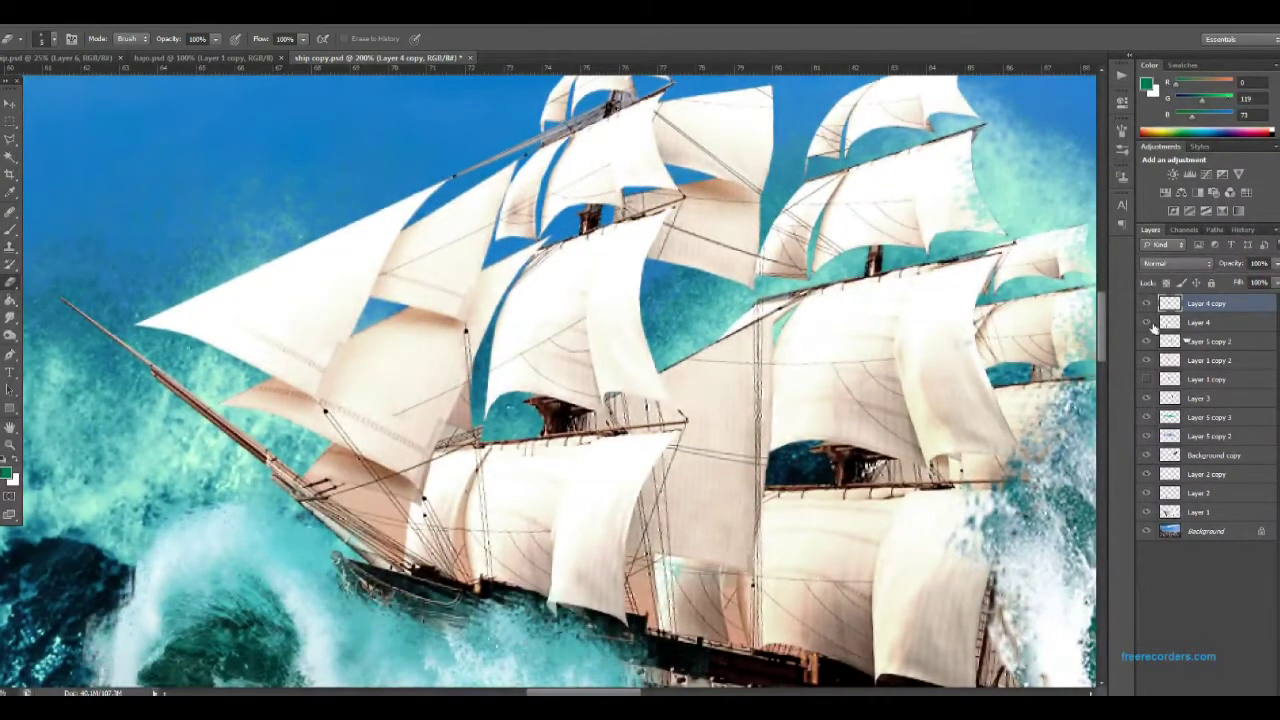
pyautogui.moveTo(1146, 303); pyautogui.dragTo(1146, 322)
pyautogui.click(1146, 303)
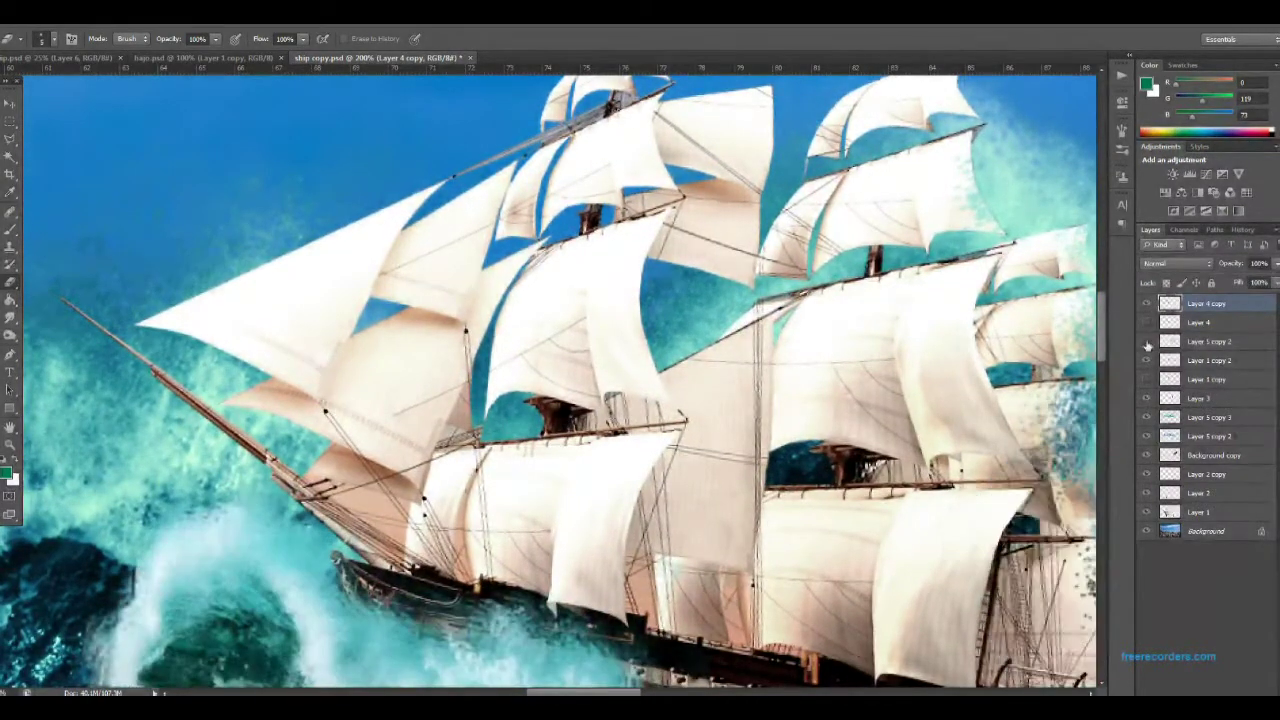
# Target Layer 1 copy 2 and choose the 25 px bird brush tip.
pyautogui.click(1209, 360)
pyautogui.click(40, 38)
pyautogui.click(78, 198)
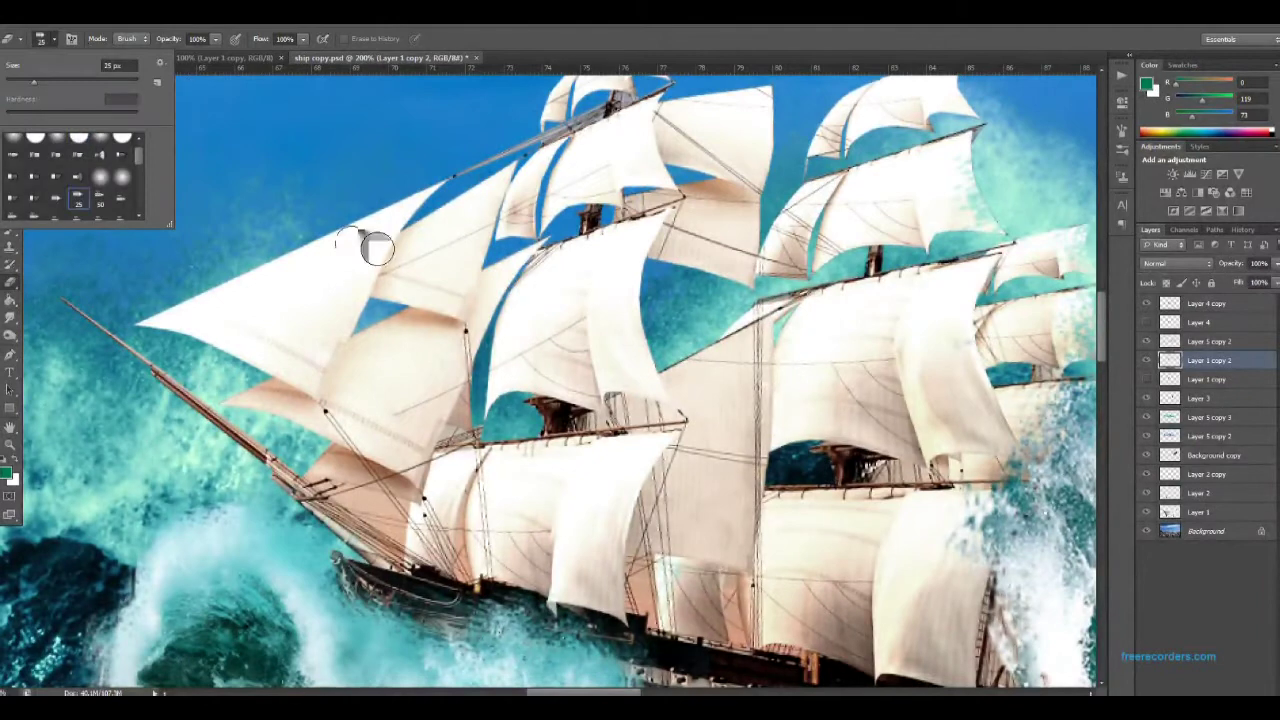
pyautogui.click(563, 304)
# Stamp two blue bird shapes on the sail.
pyautogui.press('l')
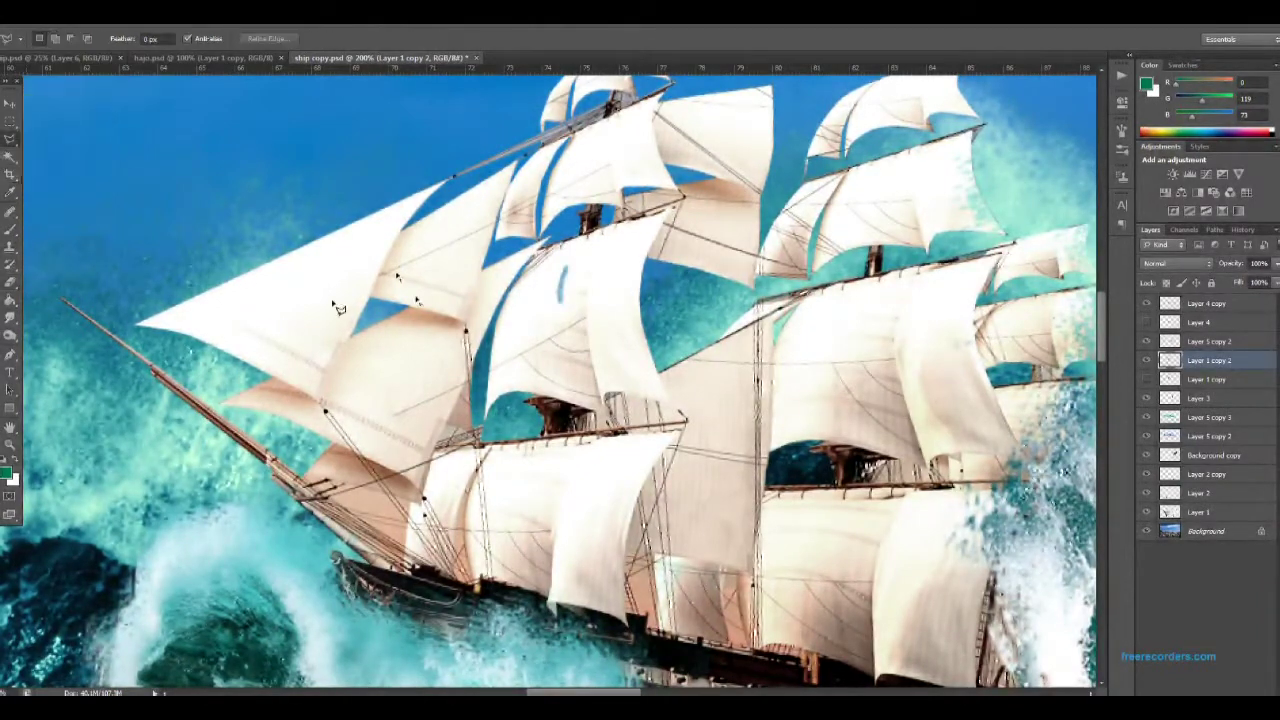
pyautogui.hotkey('ctrl', '+')
pyautogui.click(201, 256)
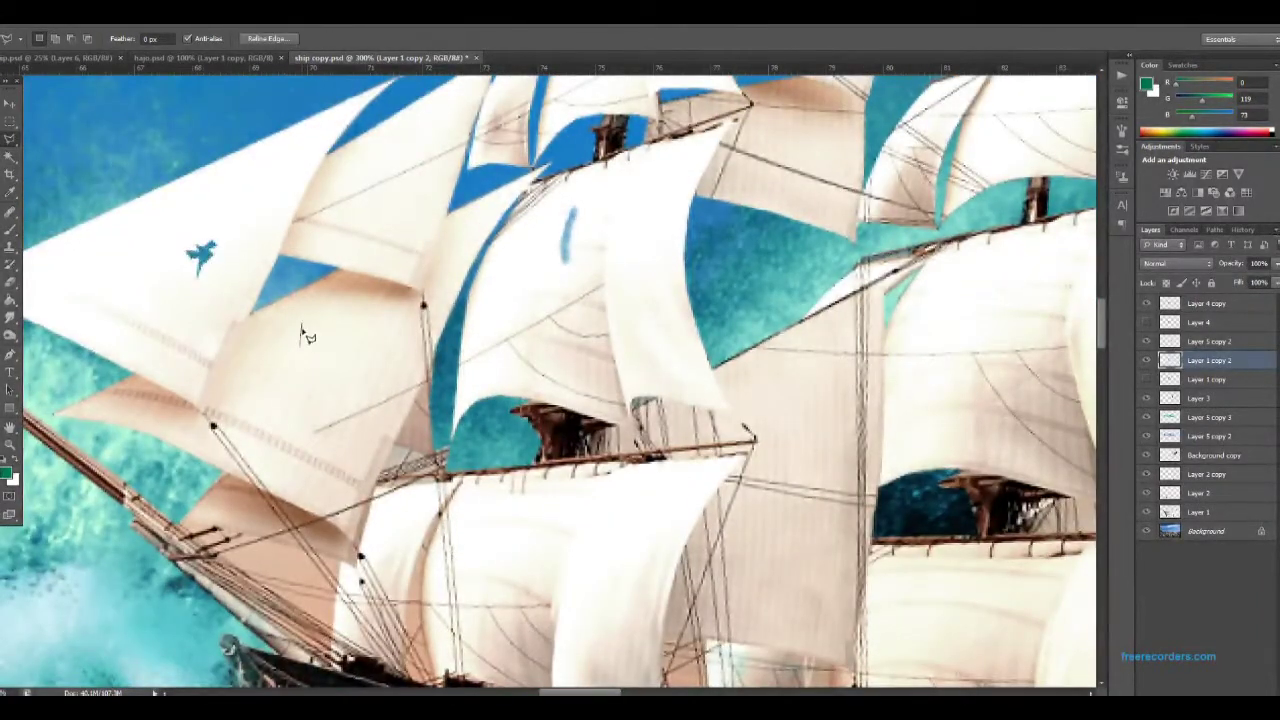
pyautogui.click(302, 345)
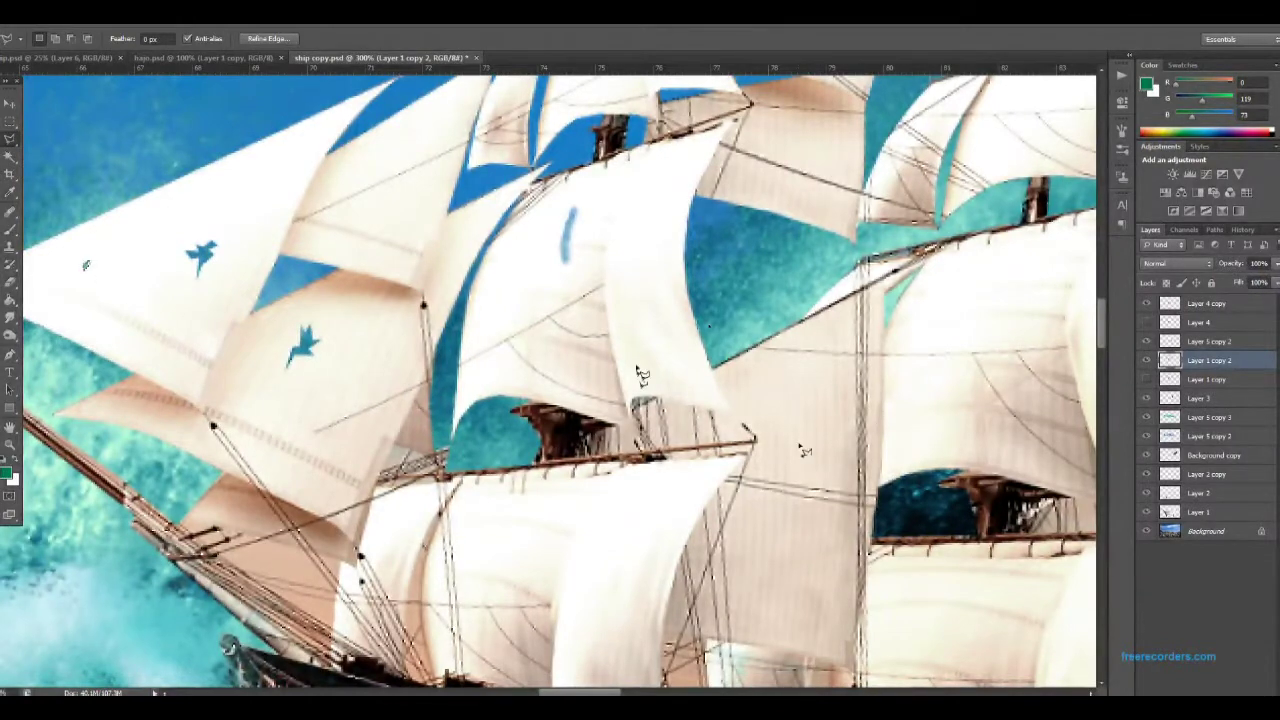
# Trace a zigzag lightning-bolt selection on another sail.
pyautogui.moveTo(797, 452); pyautogui.dragTo(520, 250)
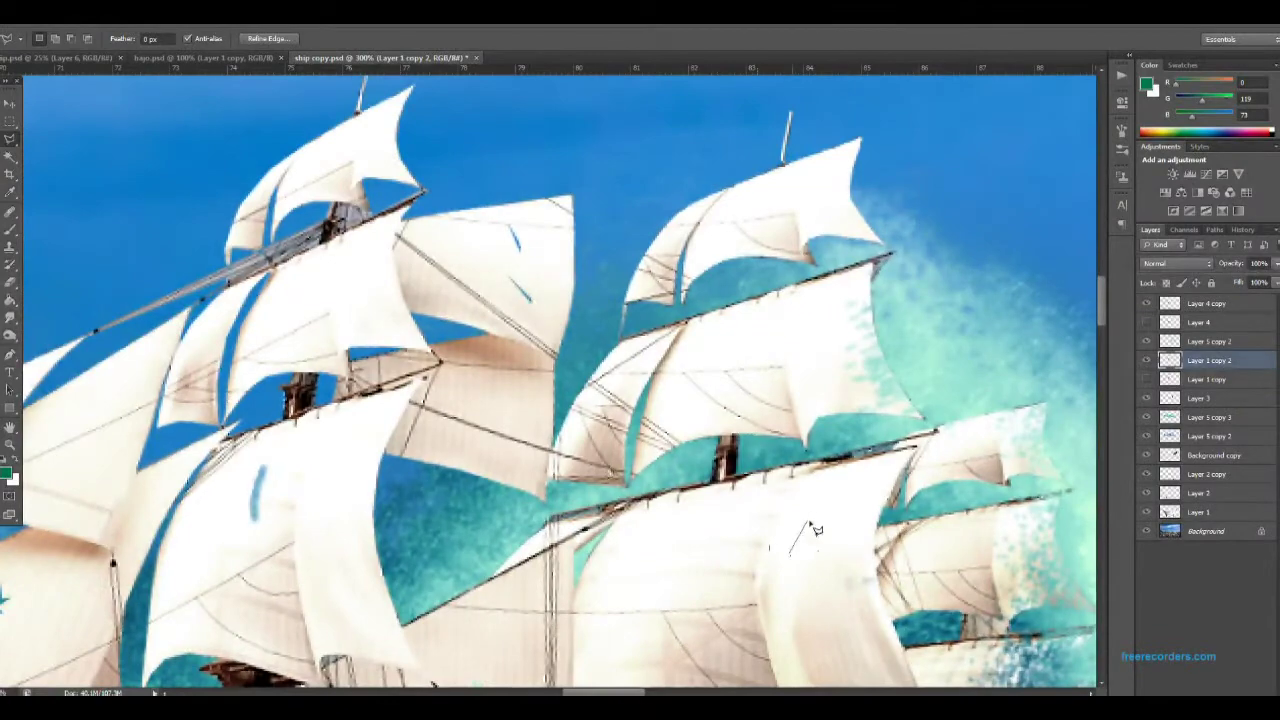
pyautogui.moveTo(790, 580); pyautogui.dragTo(800, 290)
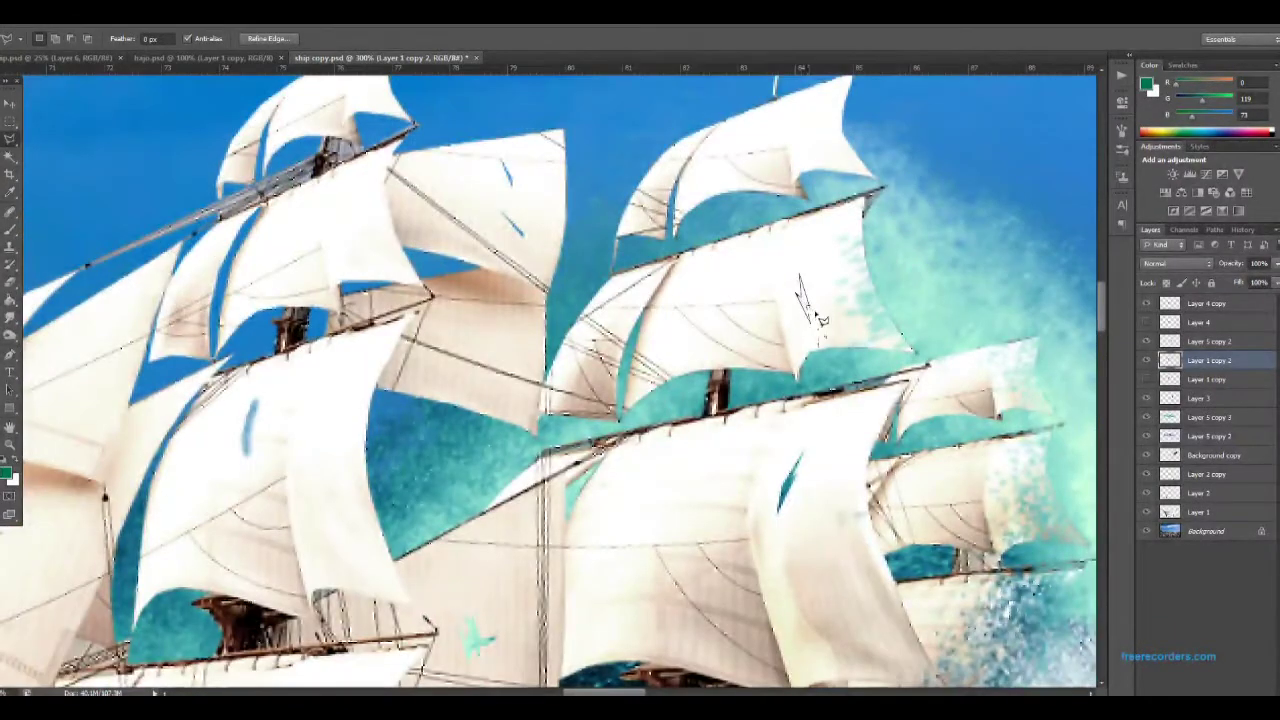
pyautogui.moveTo(640, 514); pyautogui.dragTo(628, 580)
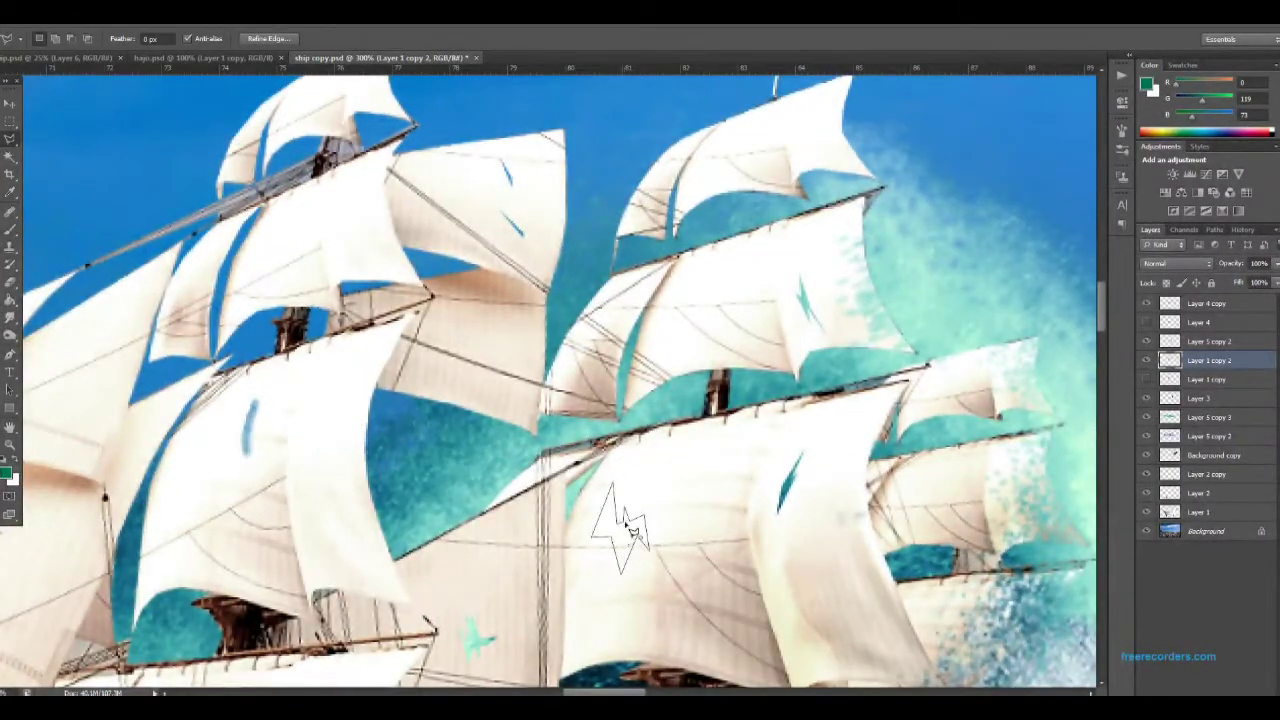
pyautogui.moveTo(631, 533); pyautogui.dragTo(520, 480)
# Dodge with Highlights range over the blue bird mark and streaks on the sail.
pyautogui.press('o')
pyautogui.click(141, 38)
pyautogui.click(141, 56)
pyautogui.scroll(2, 180, 360)
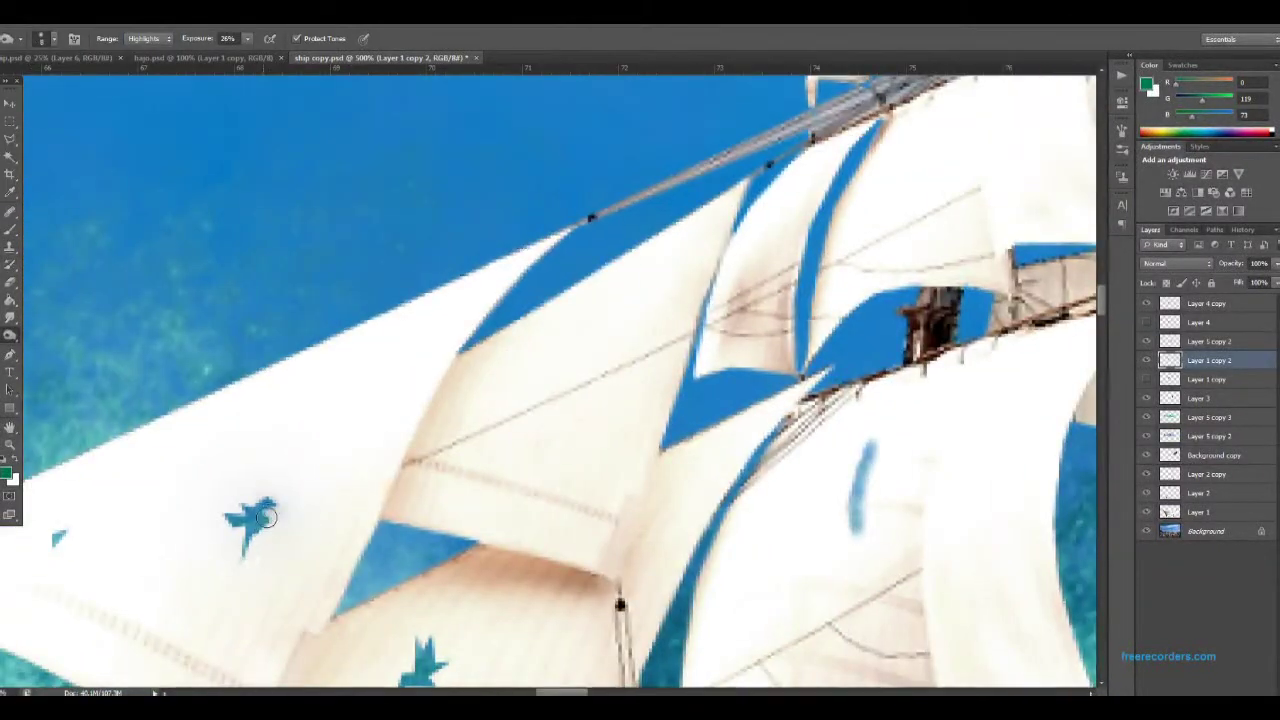
pyautogui.moveTo(265, 541); pyautogui.dragTo(223, 514)
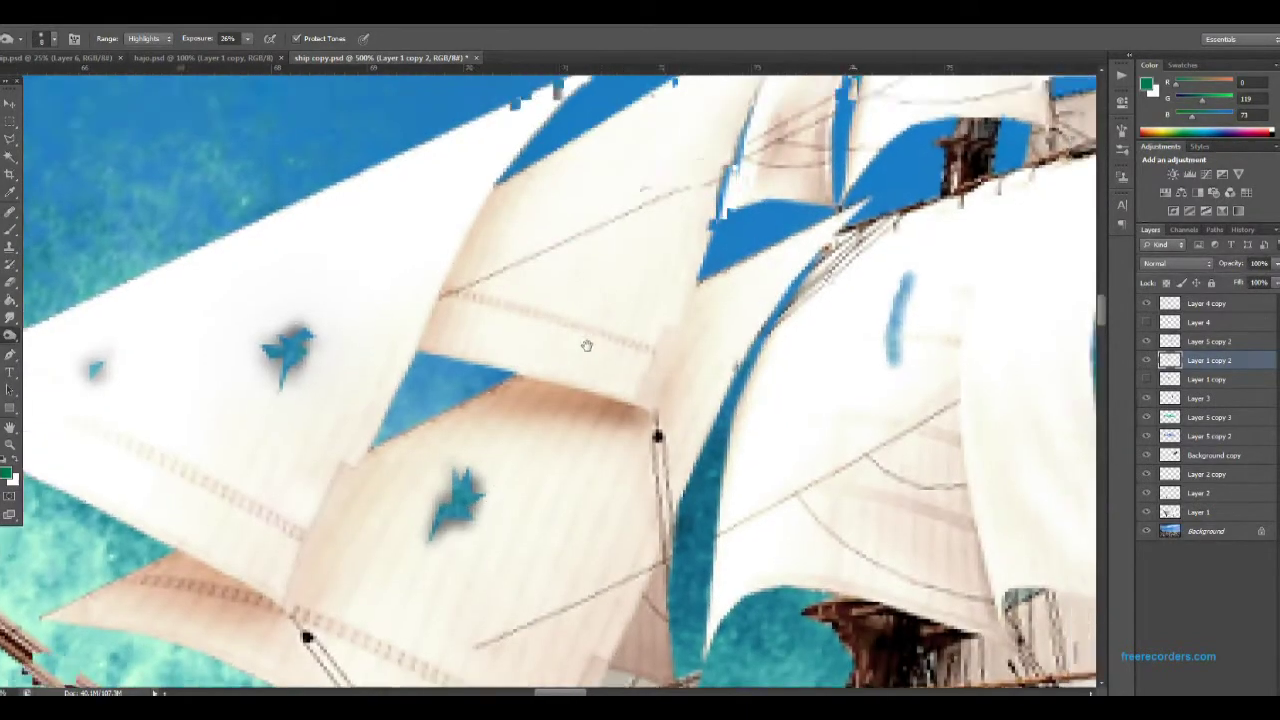
pyautogui.moveTo(531, 465)
pyautogui.mouseDown()
pyautogui.moveTo(637, 338)
pyautogui.moveTo(834, 277)
pyautogui.mouseUp()
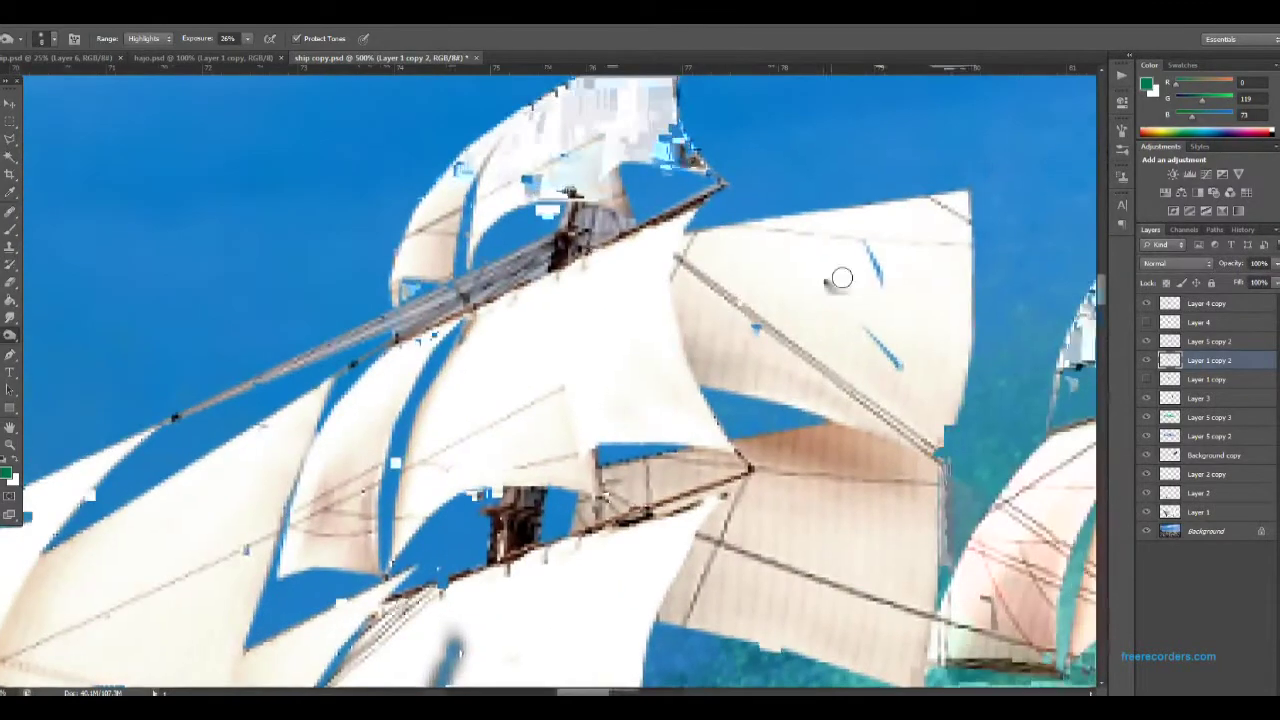
pyautogui.moveTo(900, 357); pyautogui.dragTo(868, 350)
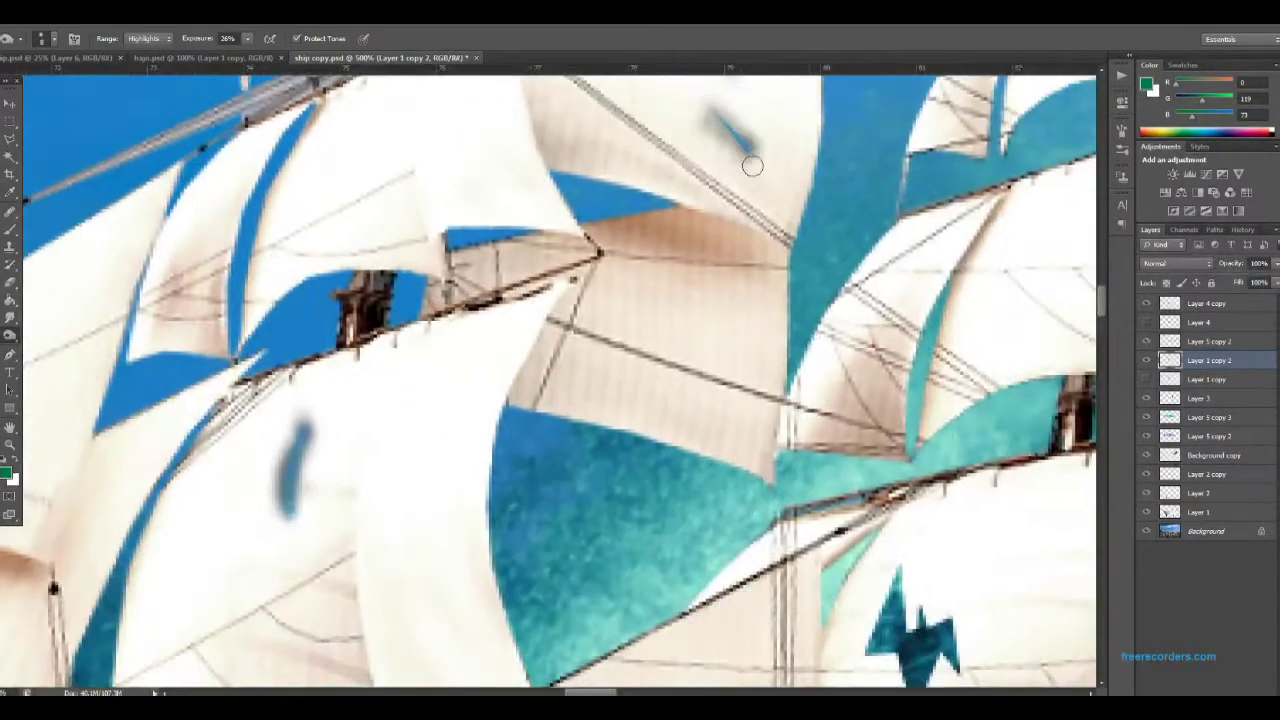
# Dodge the lightning-shaped patch and remaining blue marks on the sails.
pyautogui.moveTo(786, 414)
pyautogui.mouseDown()
pyautogui.moveTo(749, 434)
pyautogui.moveTo(713, 411)
pyautogui.mouseUp()
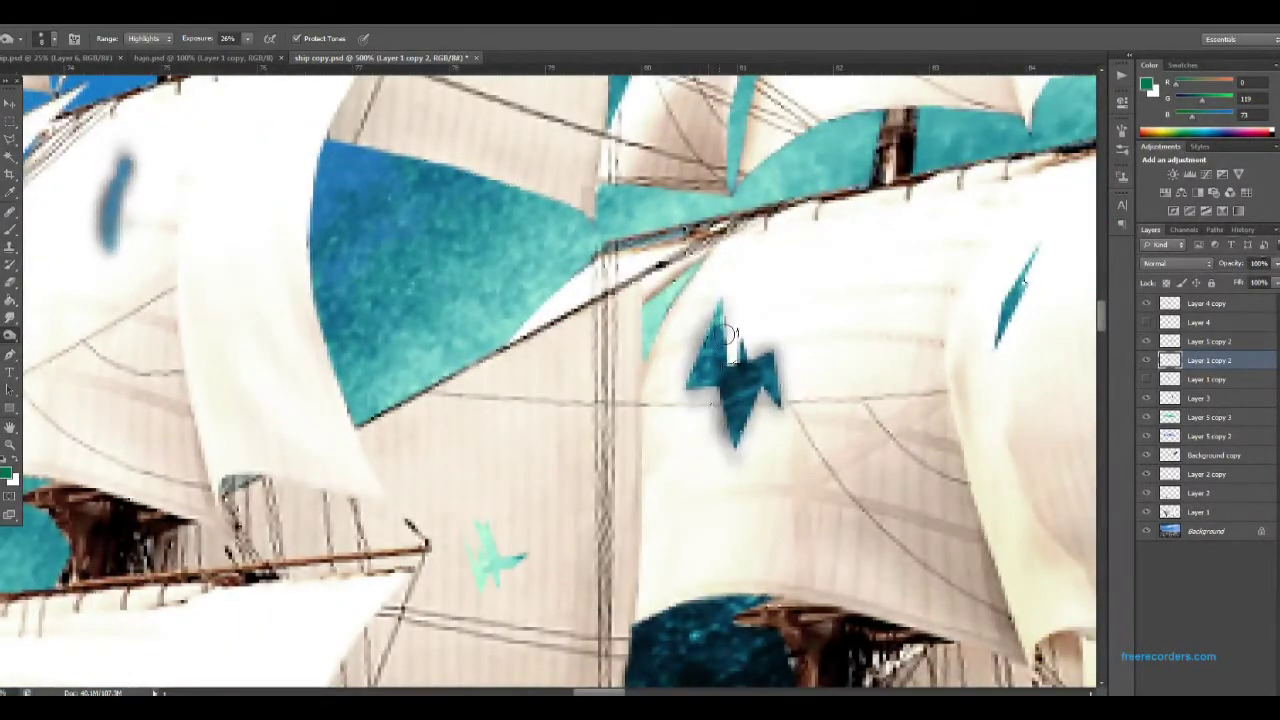
pyautogui.moveTo(491, 557); pyautogui.dragTo(730, 432)
pyautogui.moveTo(645, 240)
pyautogui.mouseDown()
pyautogui.moveTo(629, 300)
pyautogui.moveTo(643, 272)
pyautogui.moveTo(470, 620)
pyautogui.mouseUp()
pyautogui.moveTo(488, 290)
pyautogui.mouseDown()
pyautogui.moveTo(493, 340)
pyautogui.moveTo(299, 481)
pyautogui.mouseUp()
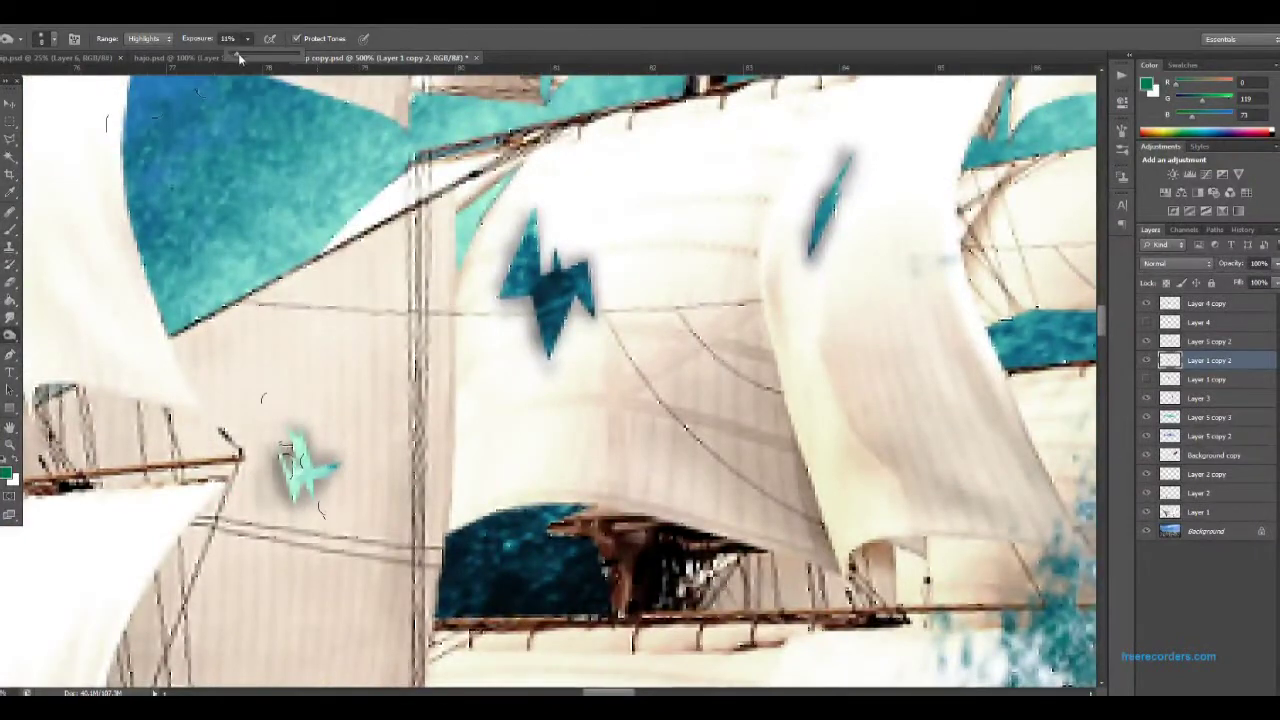
# Fade the blue marks on the lower sails, then zoom in on the hull and sails.
pyautogui.hotkey('ctrl', '-')
pyautogui.hotkey('ctrl', '-')
pyautogui.hotkey('ctrl', '-')
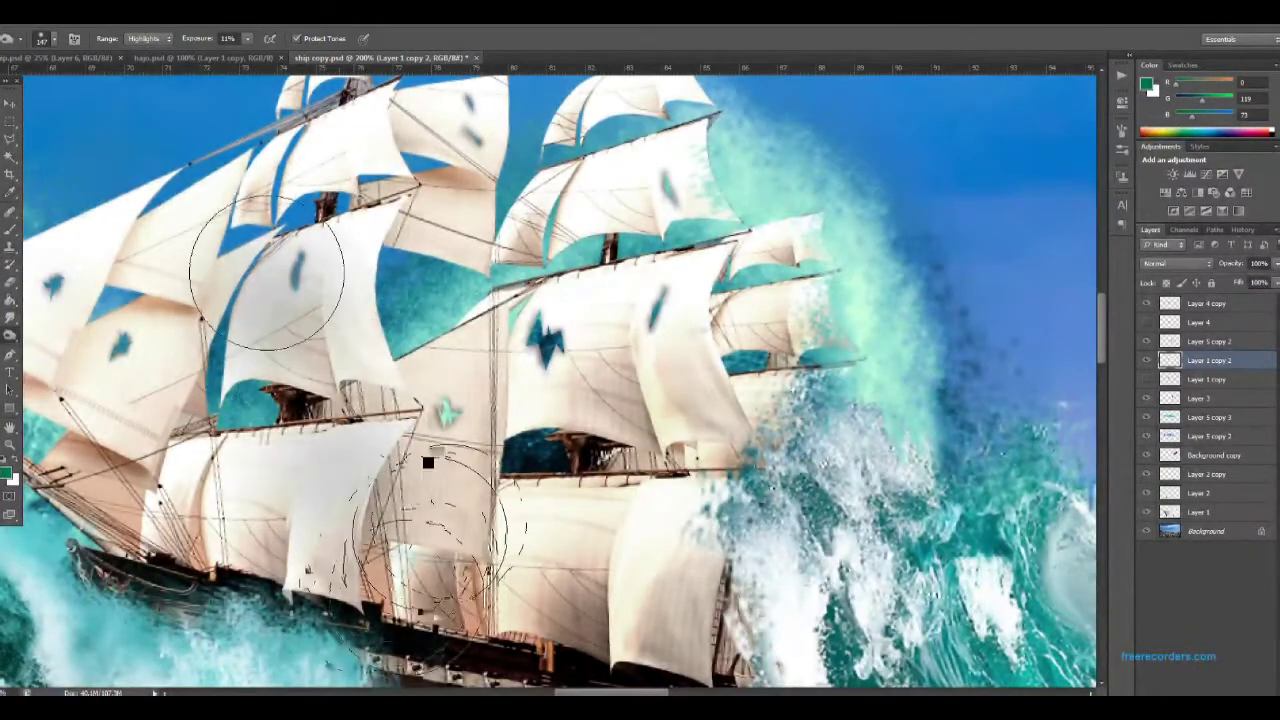
pyautogui.moveTo(500, 528); pyautogui.dragTo(443, 414)
pyautogui.moveTo(55, 358); pyautogui.dragTo(295, 395)
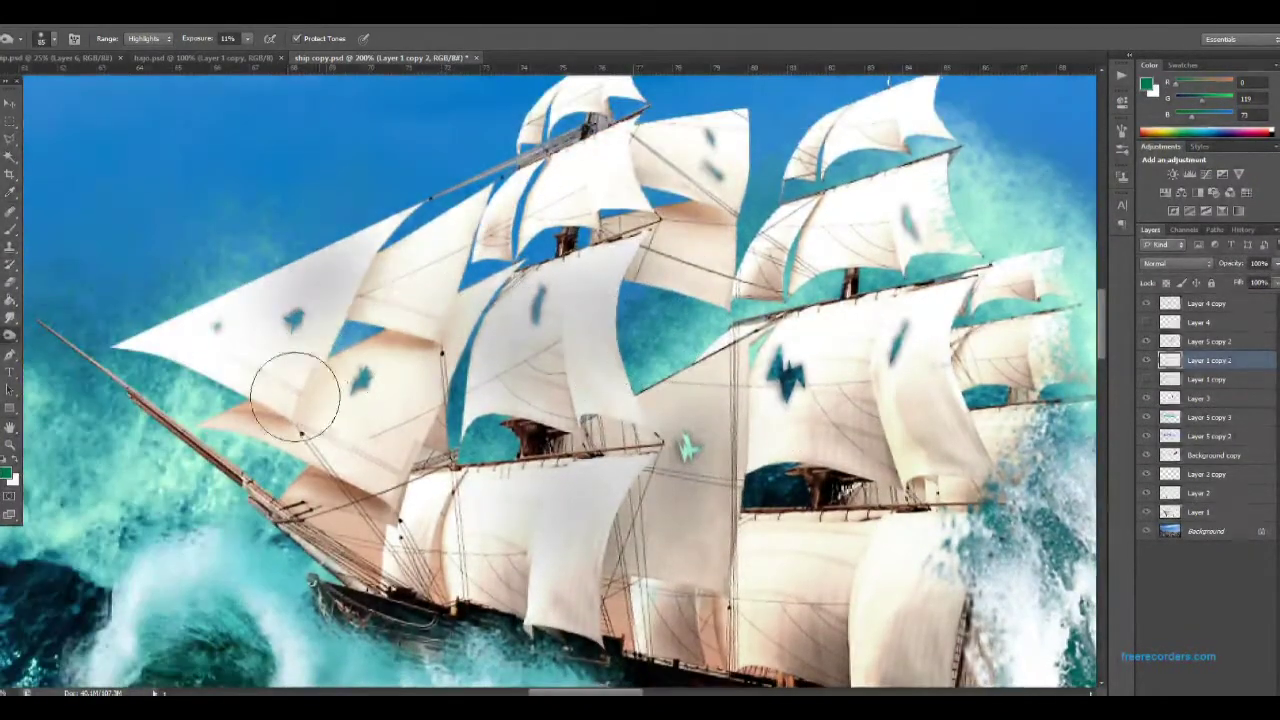
pyautogui.scroll(3, 700, 215)
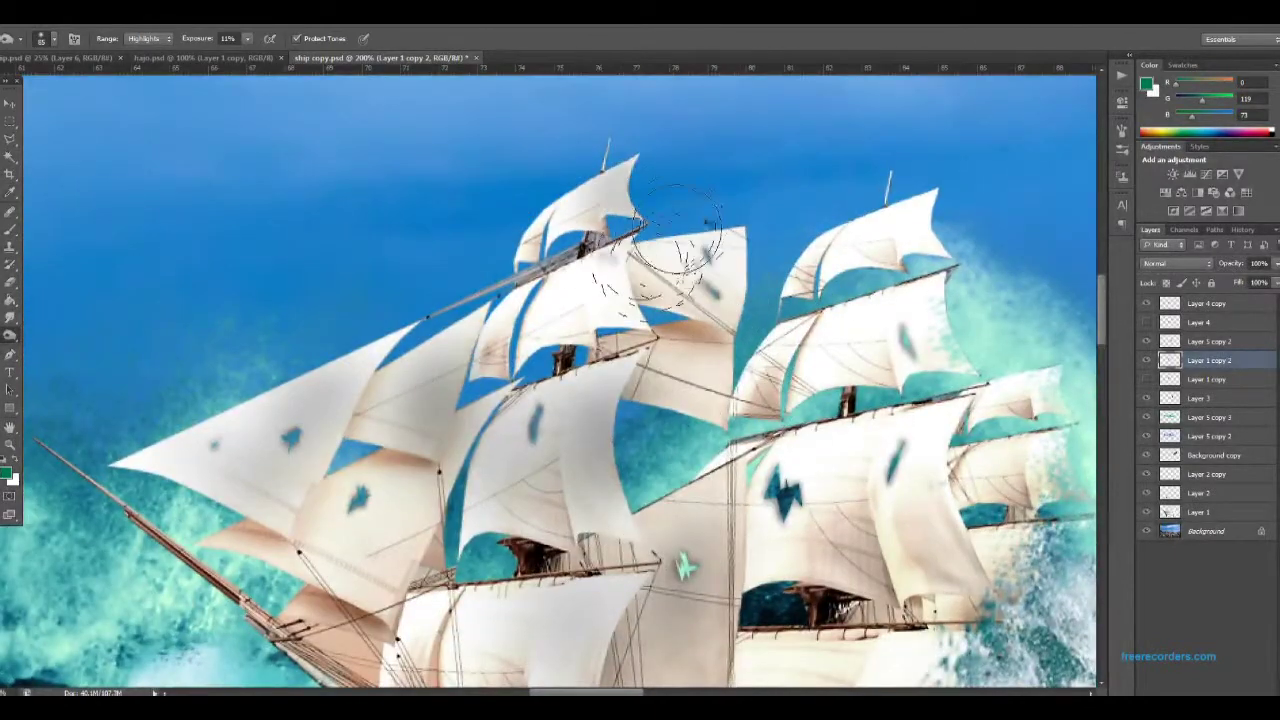
pyautogui.hscroll(6, 971, 271)
pyautogui.scroll(1, 971, 271)
pyautogui.hotkey('ctrl', '+')
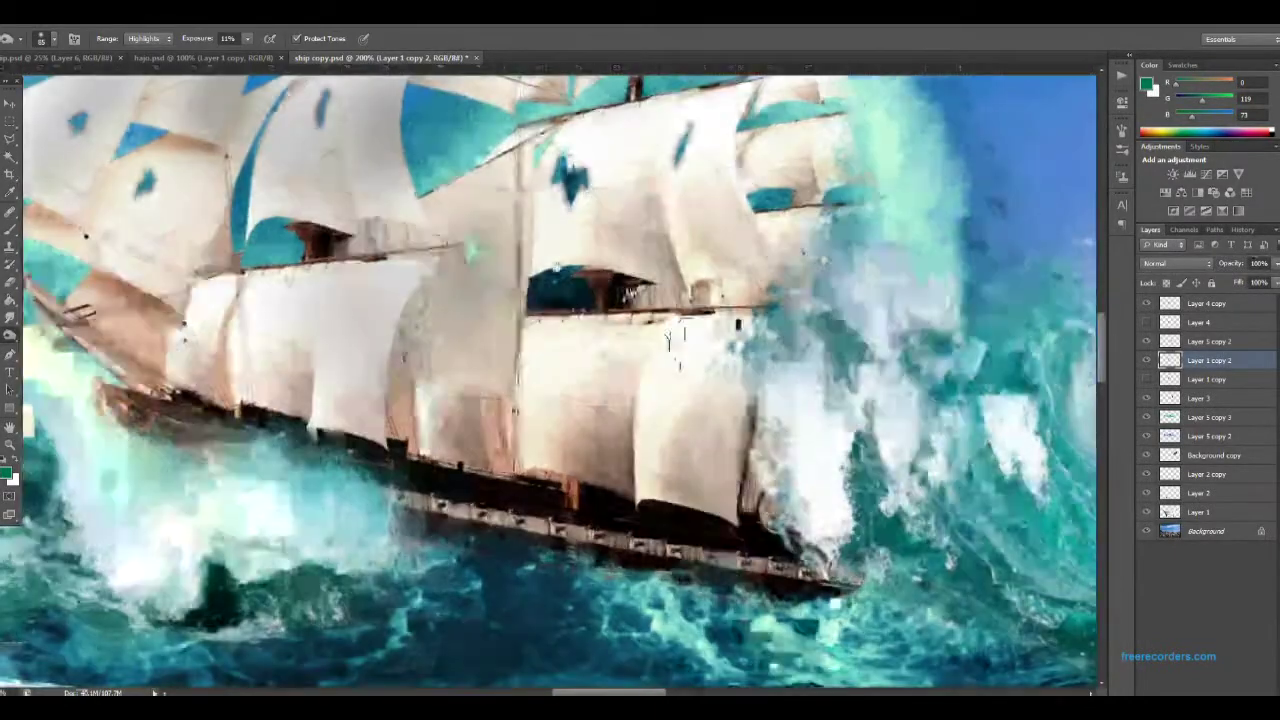
pyautogui.press('r')
pyautogui.scroll(5, 648, 325)
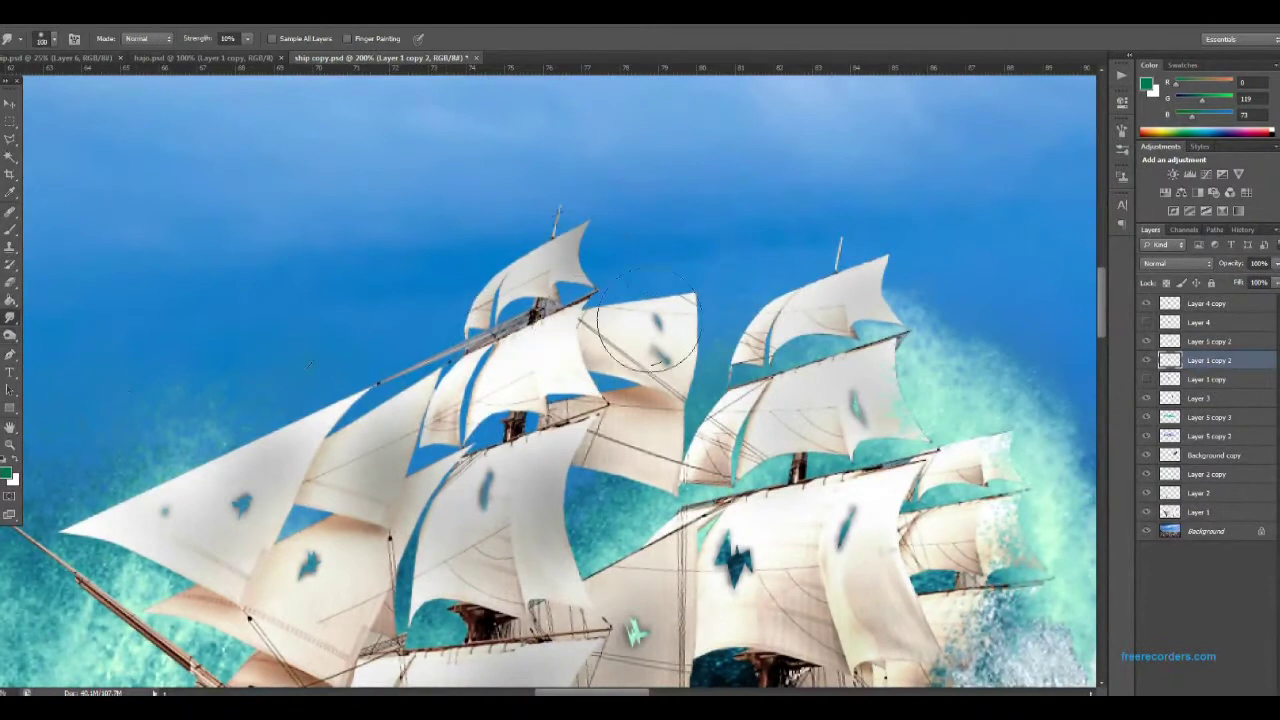
# Set the Smudge brush to 24 px.
pyautogui.rightClick(583, 285)
pyautogui.press('Return')
pyautogui.rightClick(615, 263)
pyautogui.press('Return')
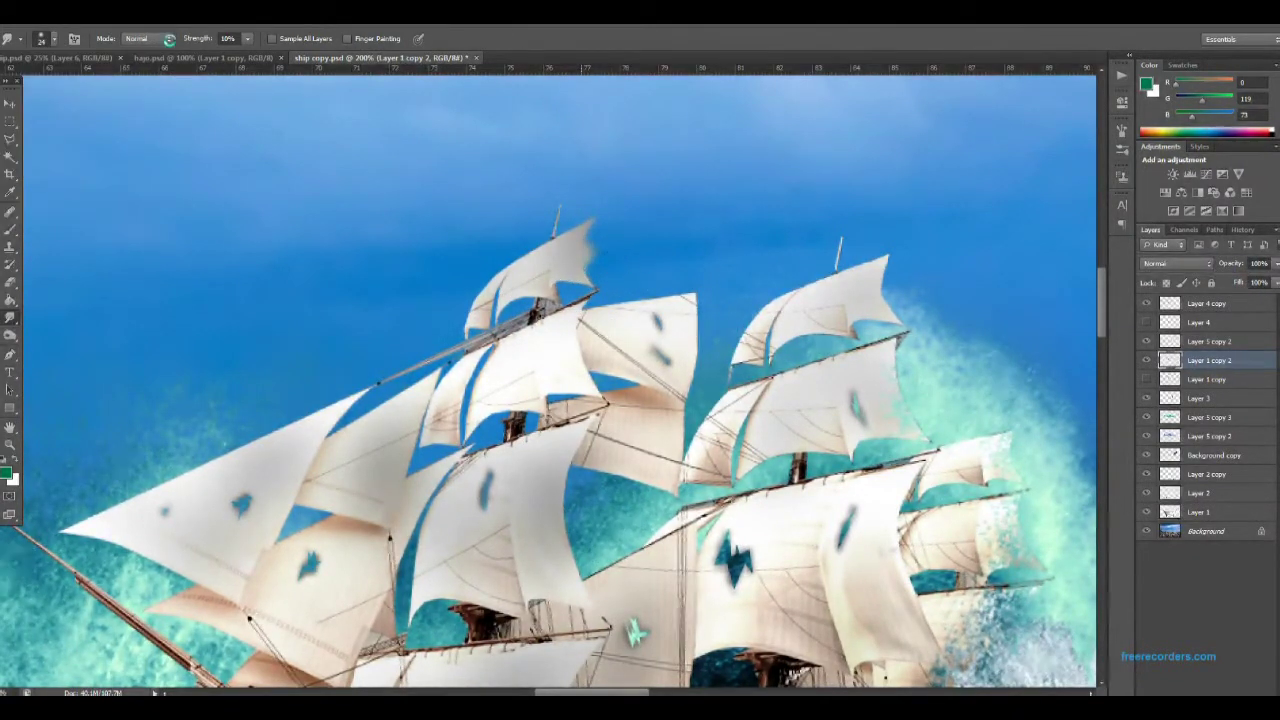
# Smear the sail tip into the sky and the blue gap between the sails.
pyautogui.moveTo(618, 262); pyautogui.dragTo(598, 248)
pyautogui.moveTo(718, 354); pyautogui.dragTo(712, 412)
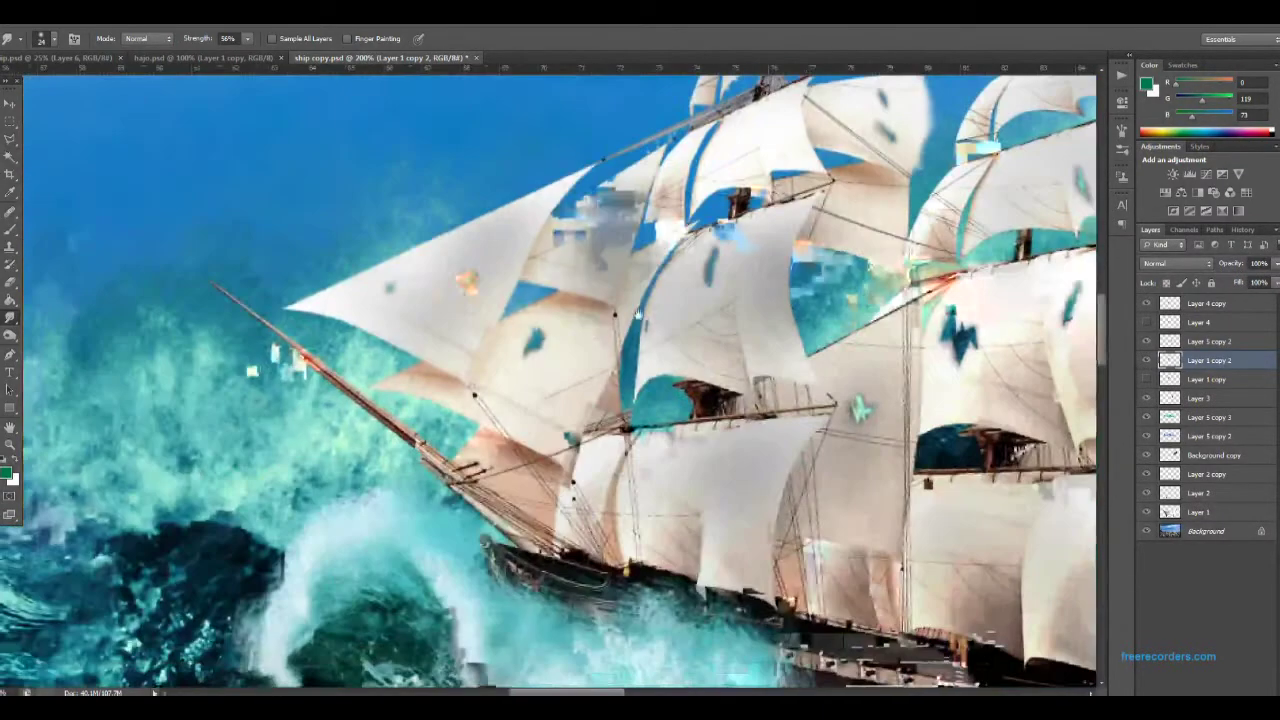
pyautogui.scroll(-2, 892, 258)
pyautogui.scroll(2, 591, 226)
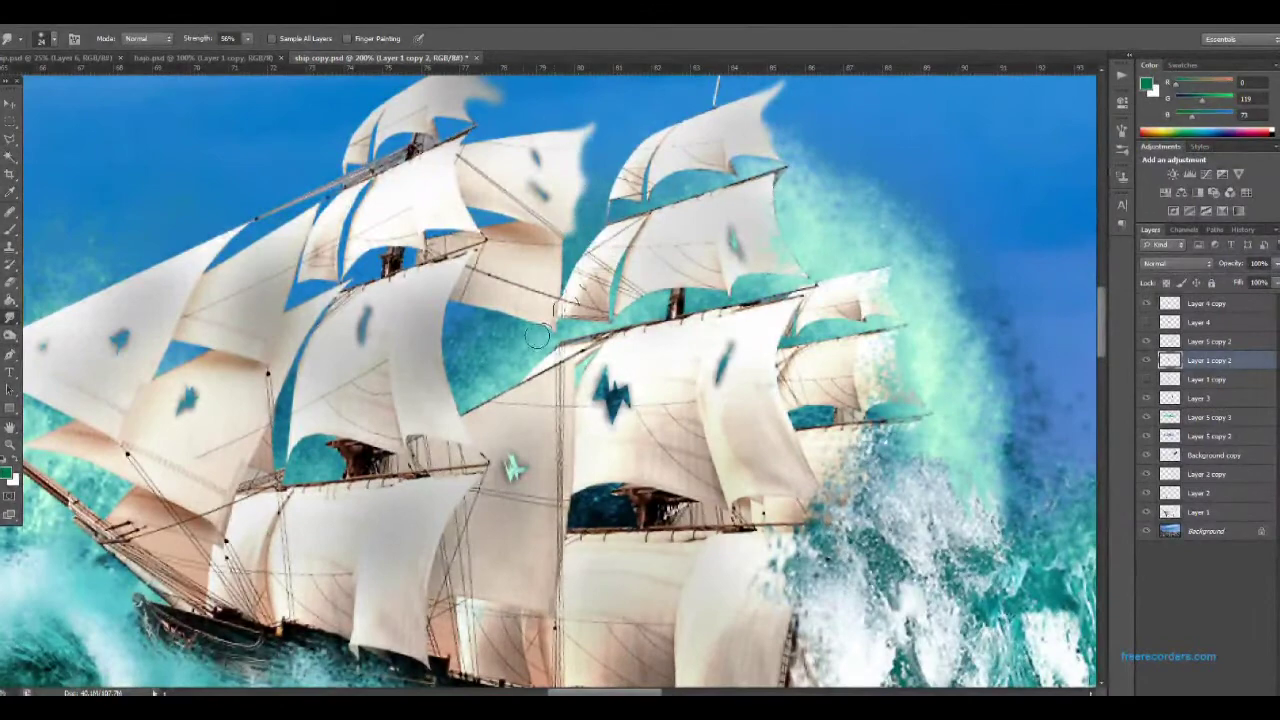
pyautogui.scroll(2, 926, 400)
pyautogui.scroll(-1, 926, 400)
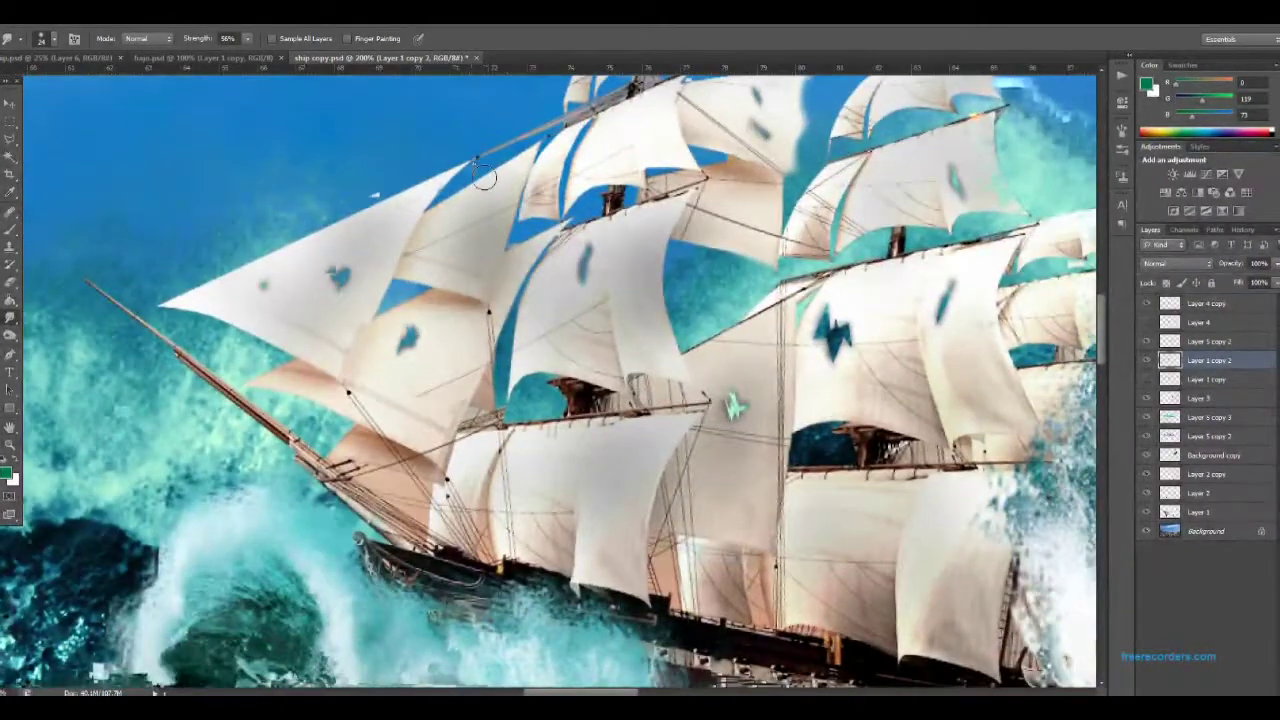
pyautogui.scroll(2, 537, 390)
# Erase ragged strips off the ship's sail edges to reveal the blue beneath.
pyautogui.press('e')
pyautogui.click(40, 38)
pyautogui.click(40, 148)
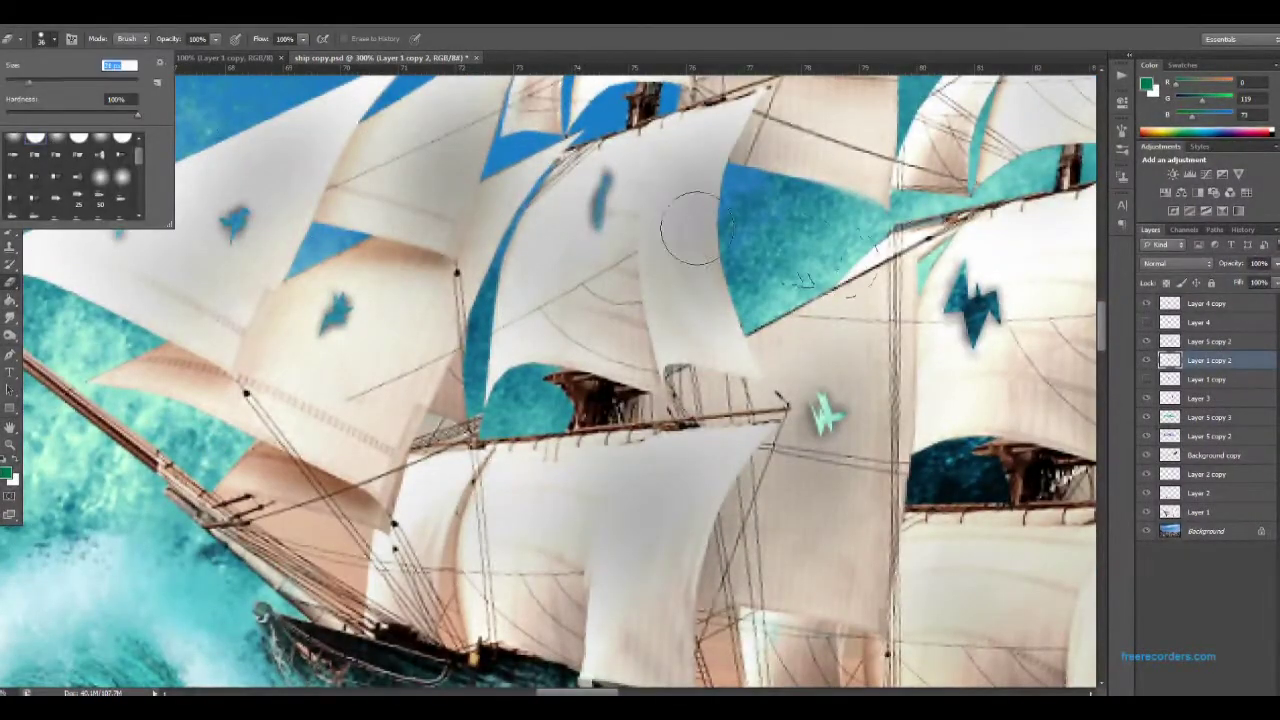
pyautogui.moveTo(740, 190)
pyautogui.mouseDown()
pyautogui.moveTo(718, 228)
pyautogui.moveTo(738, 260)
pyautogui.mouseUp()
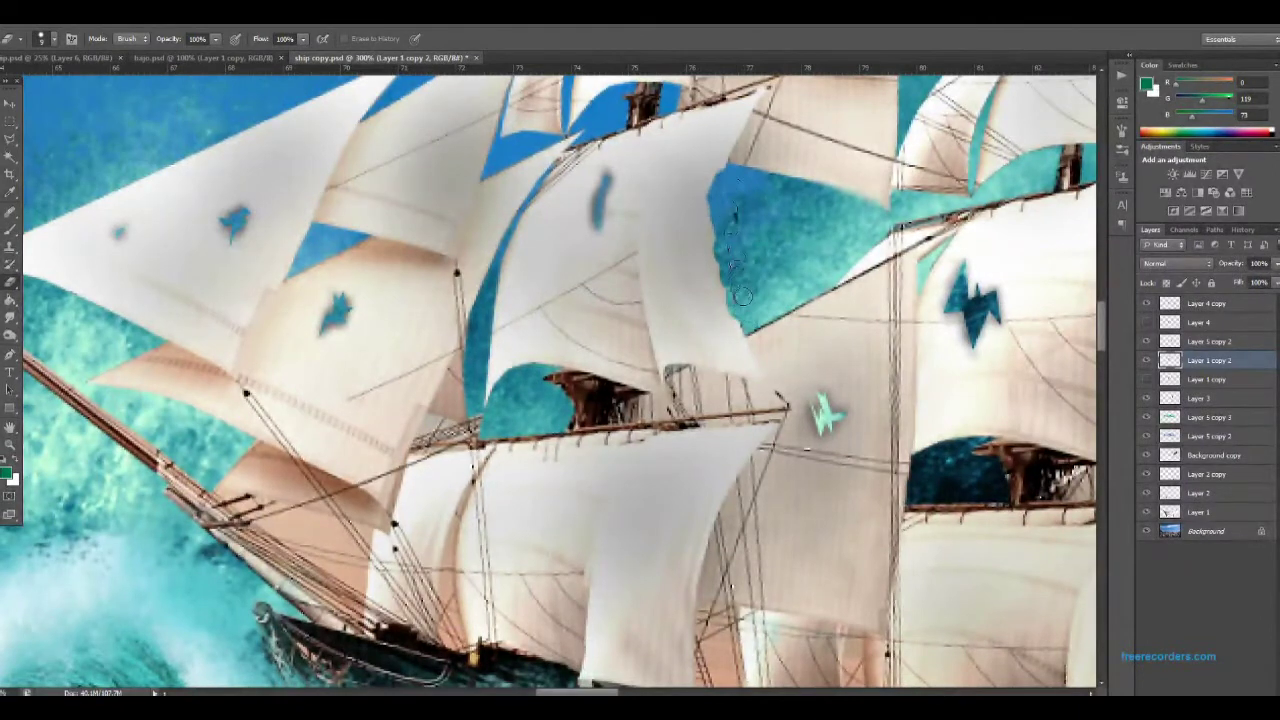
pyautogui.moveTo(716, 200); pyautogui.dragTo(748, 320)
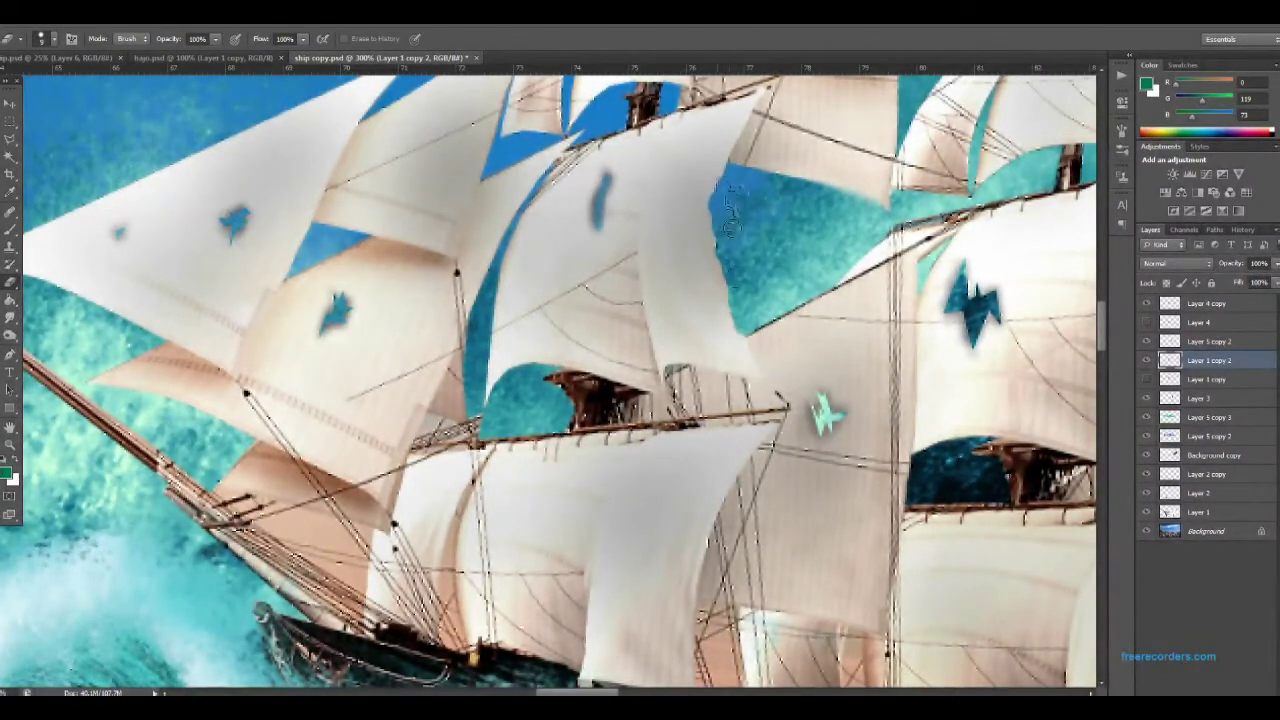
pyautogui.scroll(3, 358, 255)
pyautogui.hscroll(1, 358, 255)
pyautogui.scroll(5, 363, 260)
pyautogui.hscroll(2, 363, 260)
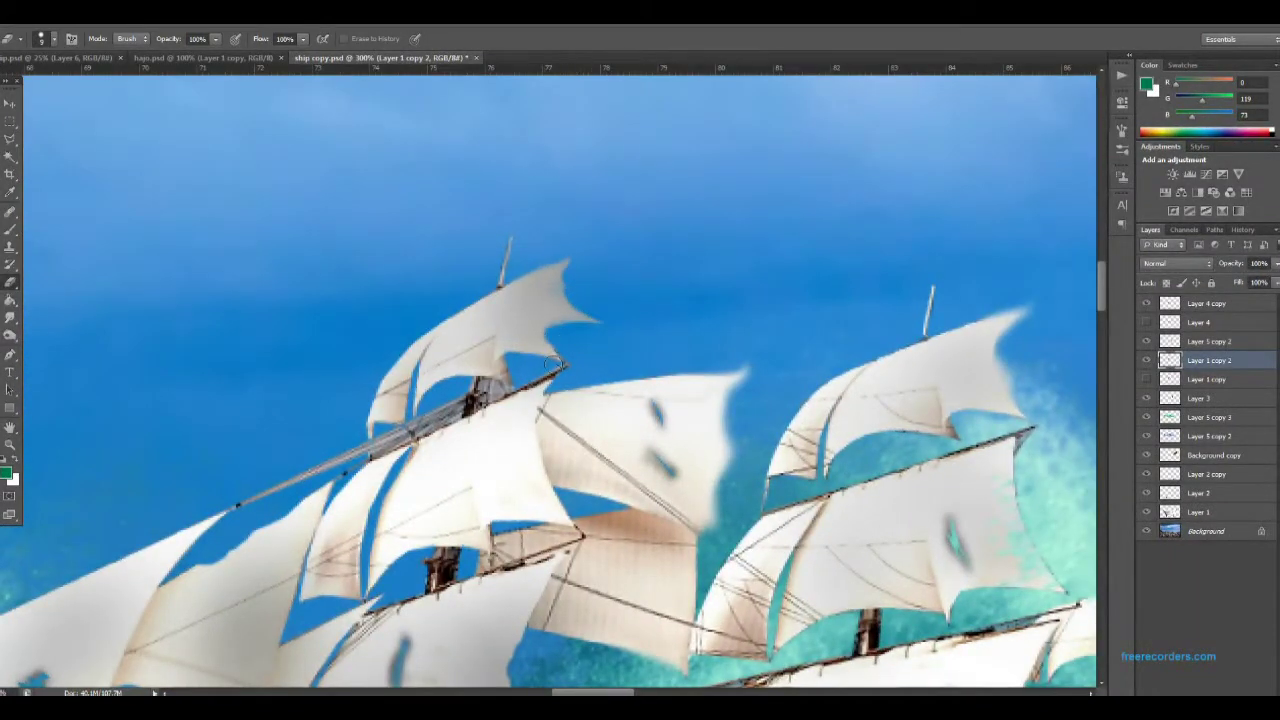
pyautogui.hscroll(3, 493, 300)
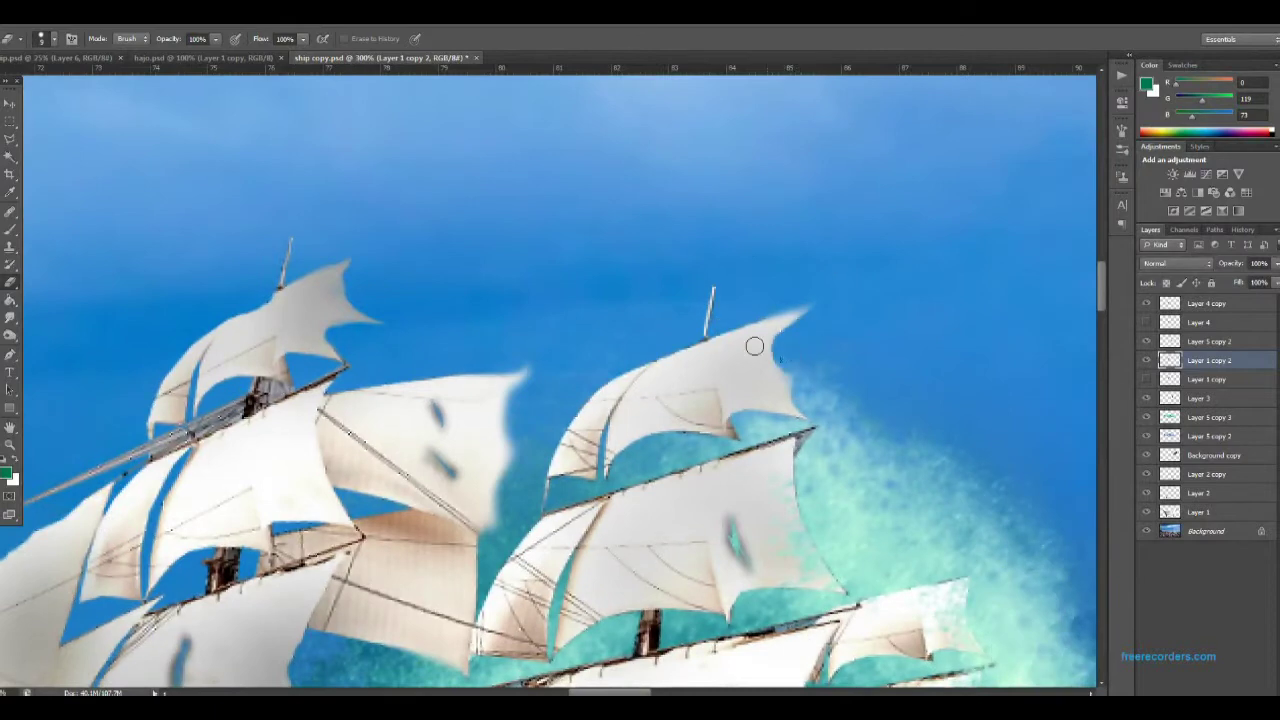
pyautogui.scroll(-4, 752, 332)
pyautogui.hscroll(-7, 752, 332)
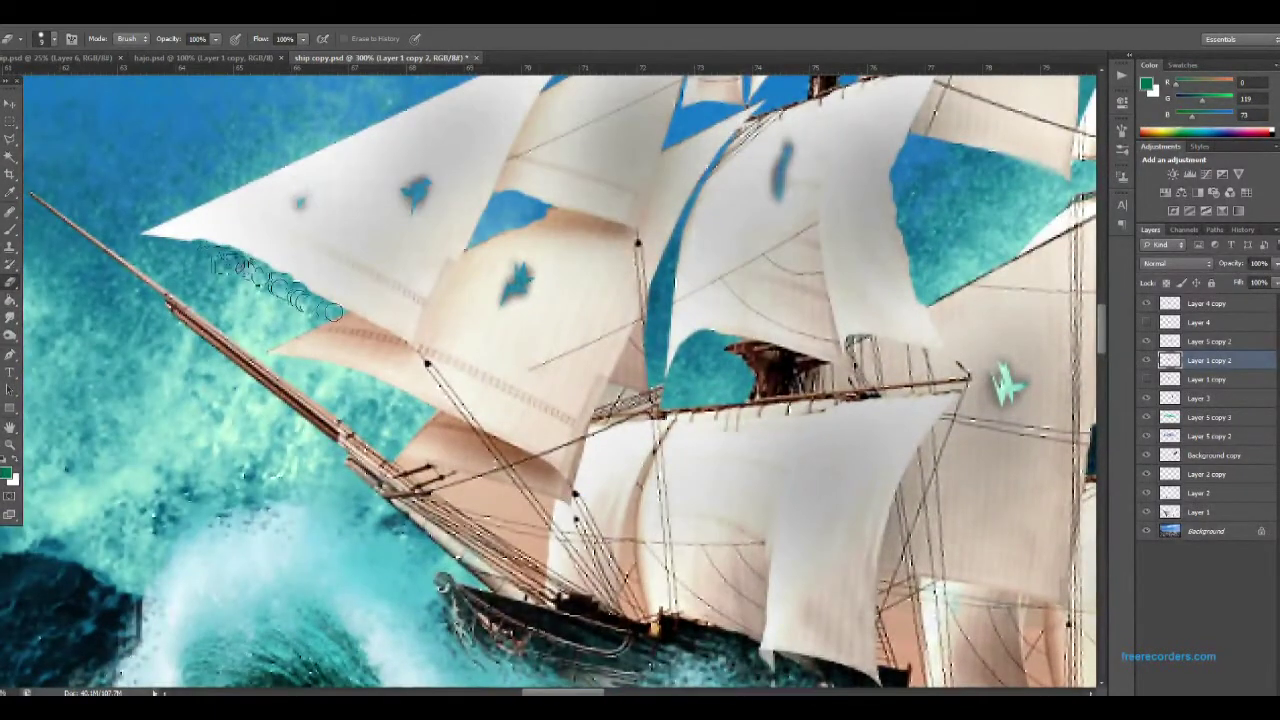
pyautogui.scroll(4, 270, 270)
pyautogui.scroll(1, 400, 260)
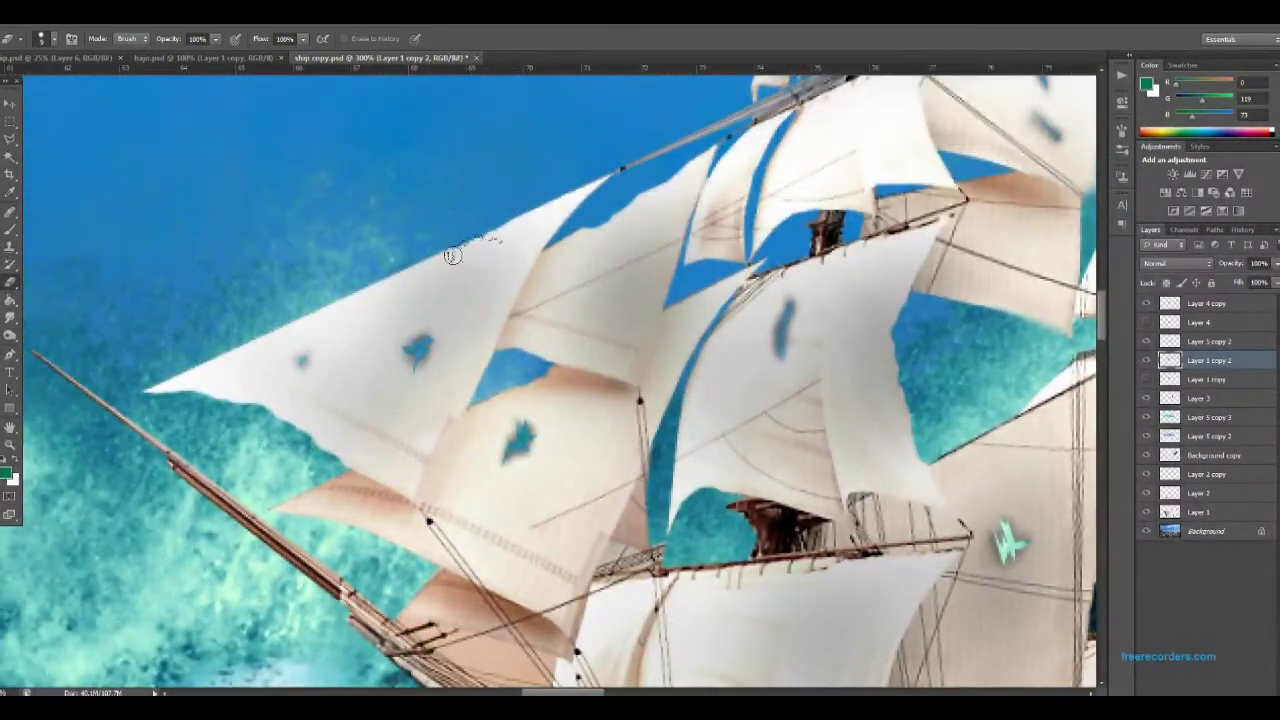
pyautogui.scroll(-2, 229, 355)
pyautogui.hscroll(6, 400, 300)
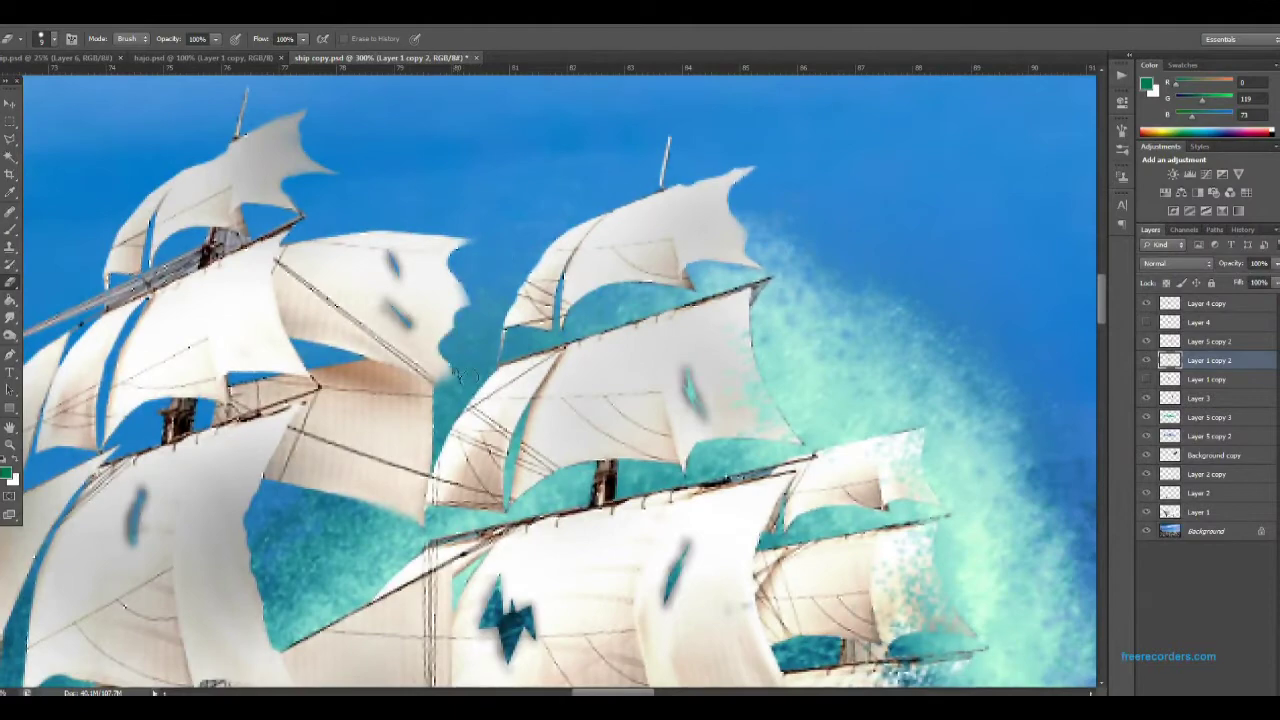
pyautogui.scroll(-4, 460, 375)
# Darken a Background copy layer with Levels black input 101.
pyautogui.hotkey('ctrl', 's')
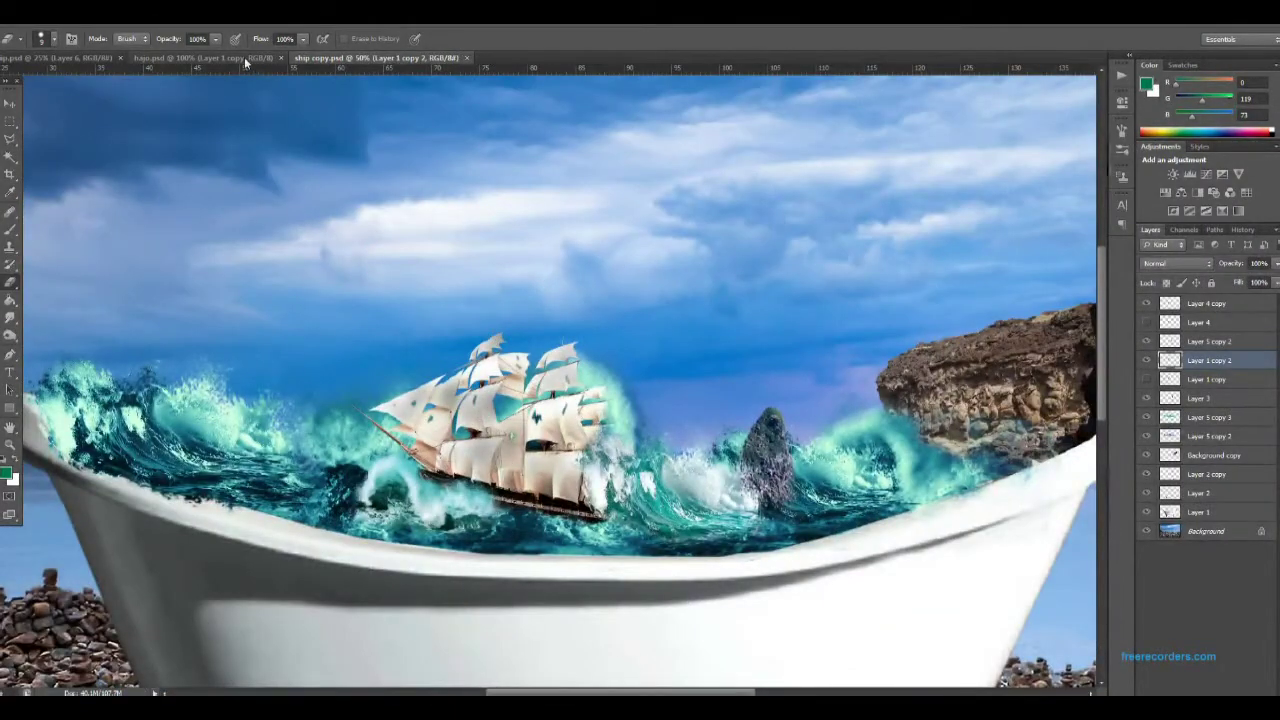
pyautogui.hotkey('ctrl', '+')
pyautogui.press('o')
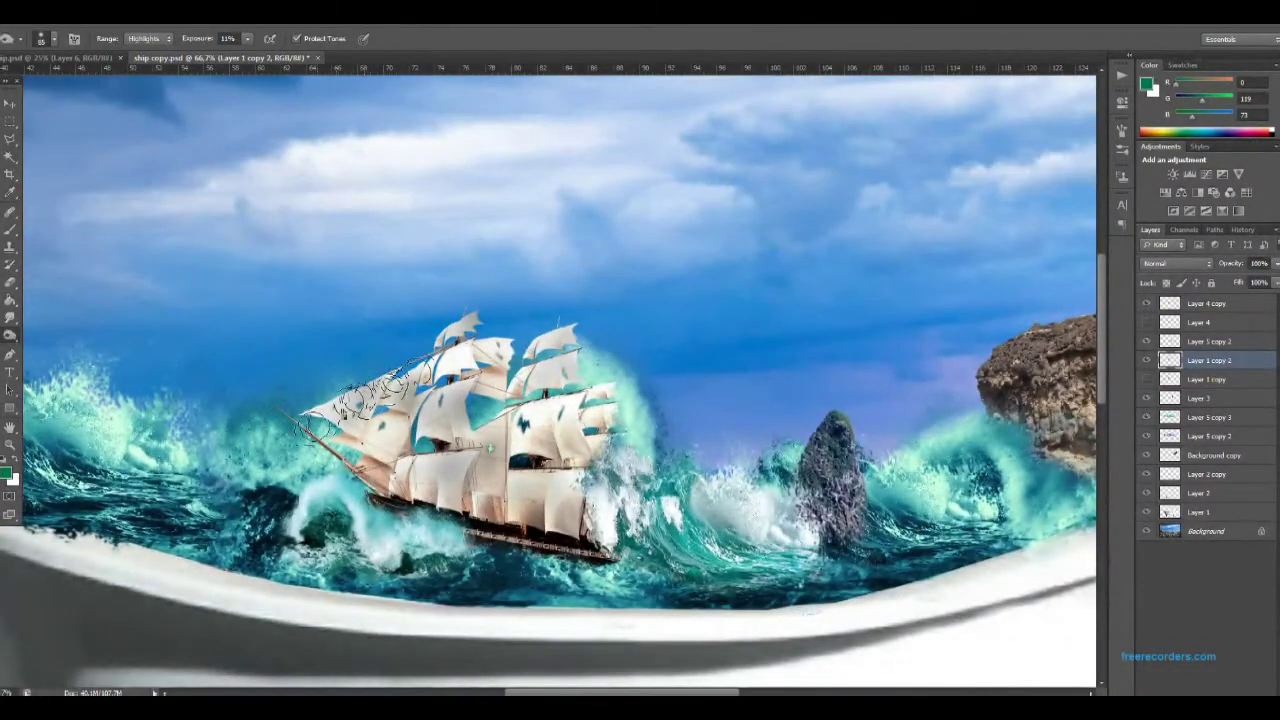
pyautogui.hotkey('ctrl', '-')
pyautogui.hotkey('ctrl', '-')
pyautogui.hotkey('ctrl', '-')
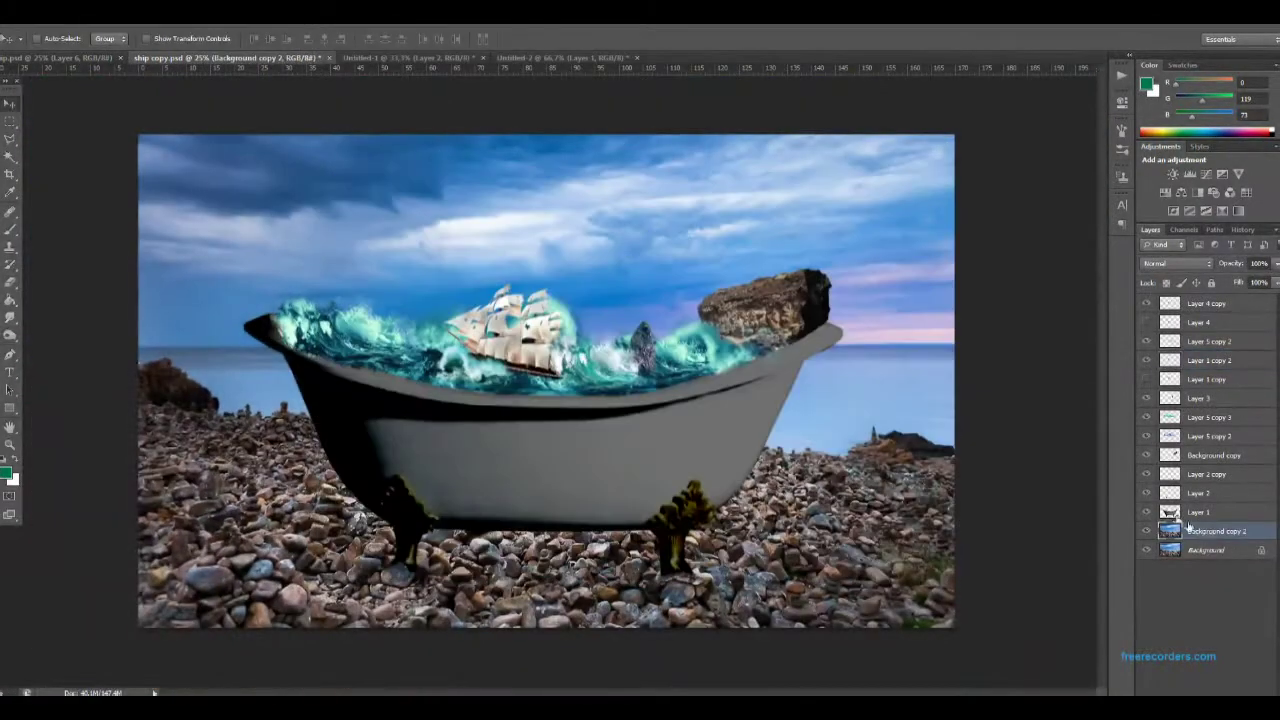
pyautogui.hotkey('ctrl', 'l')
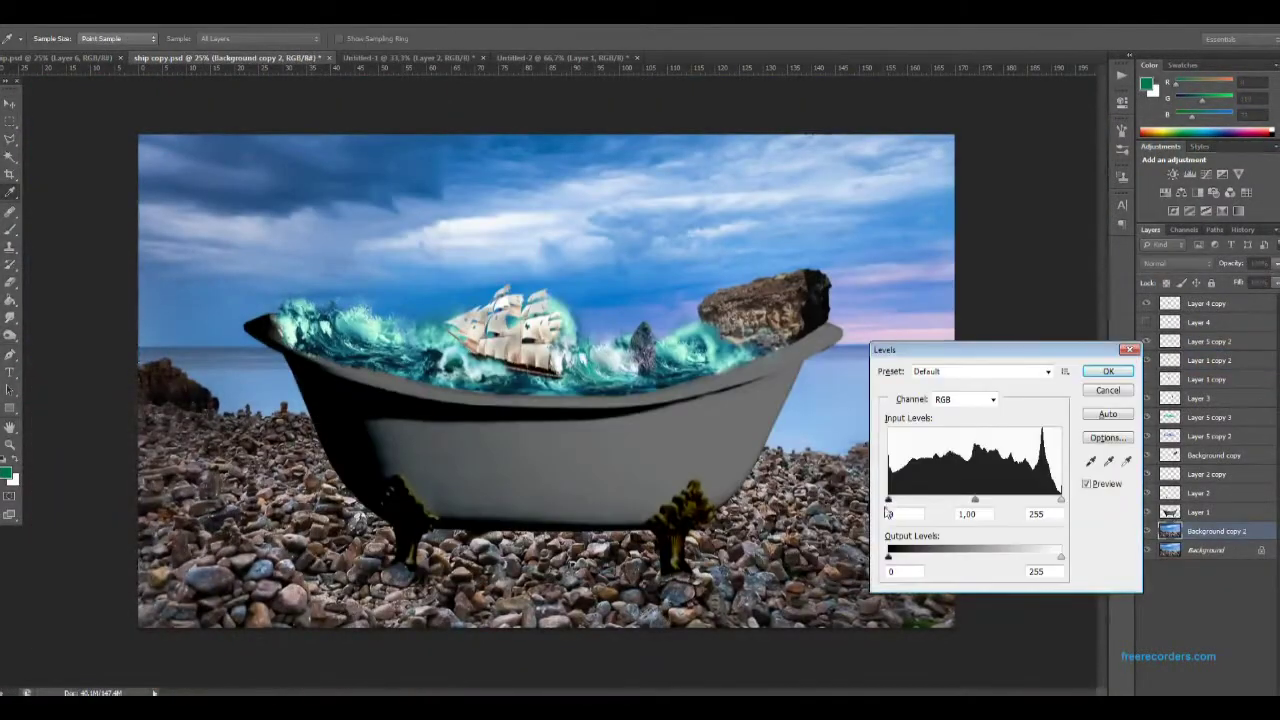
pyautogui.write('101')
pyautogui.press('Return')
# Lower the background copy's saturation to -45 and bring up the sunset image document.
pyautogui.hotkey('ctrl', 'u')
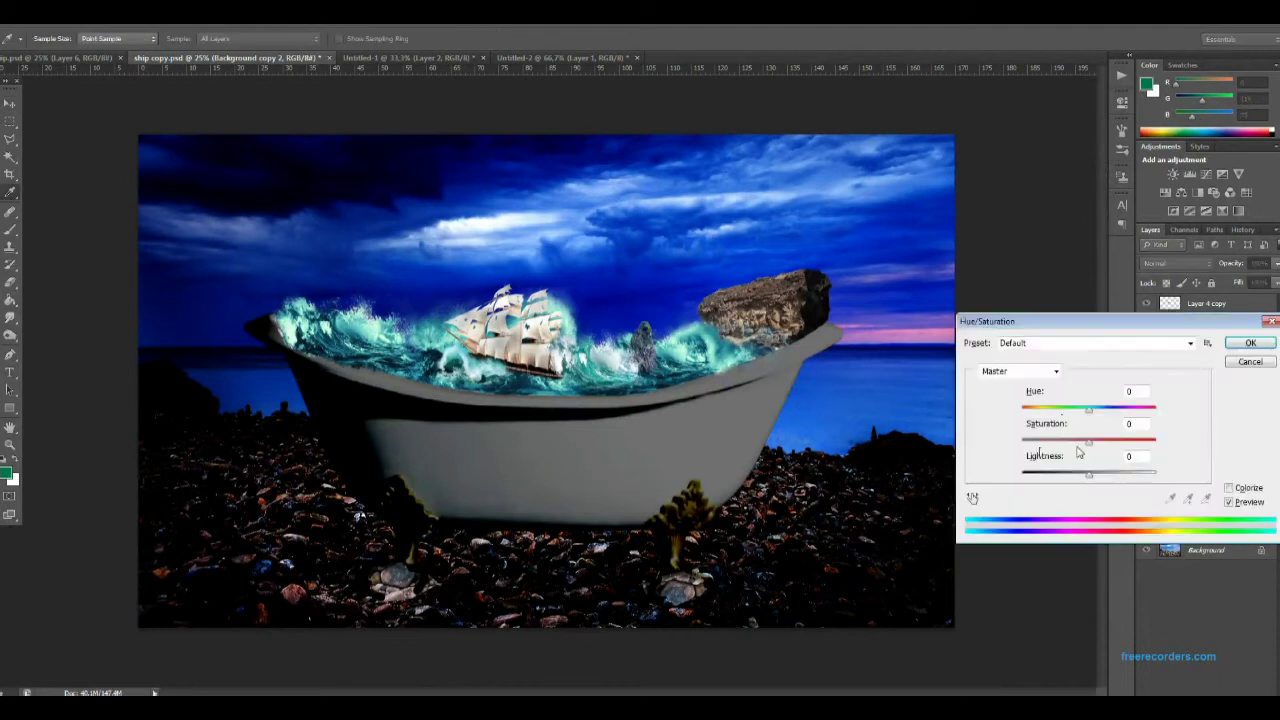
pyautogui.moveTo(1089, 439); pyautogui.dragTo(1058, 439)
pyautogui.click(1249, 342)
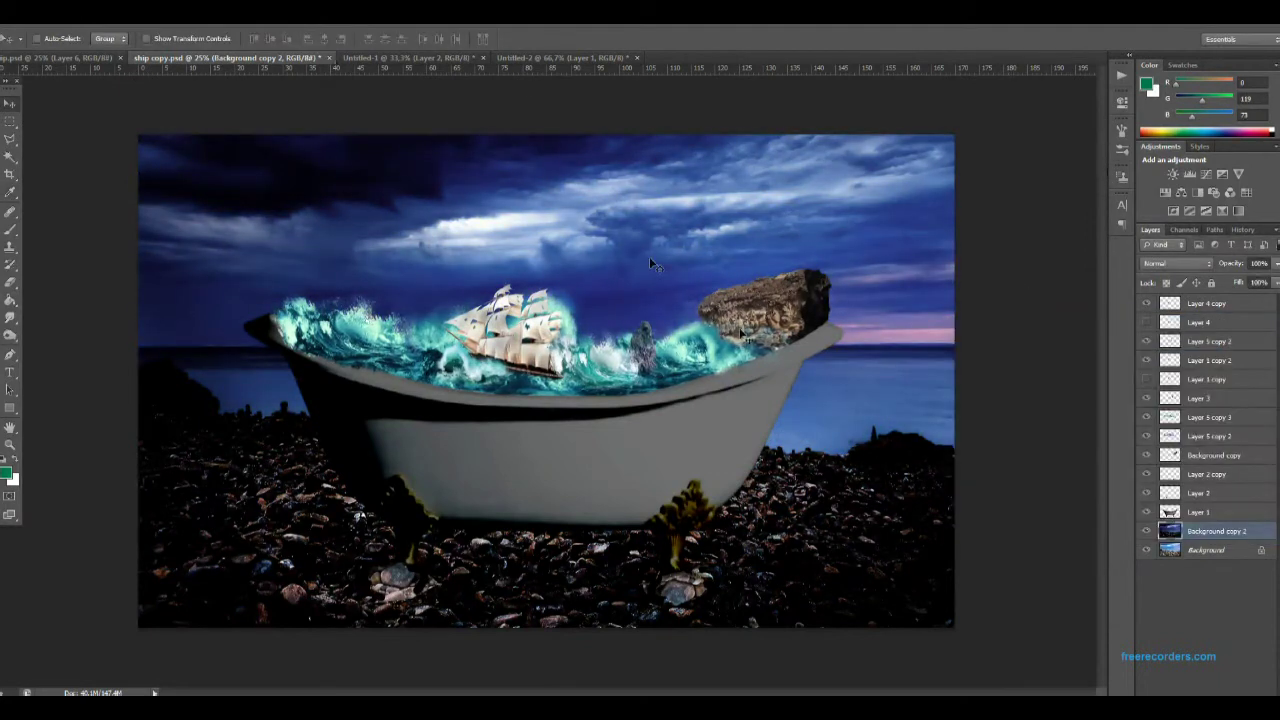
pyautogui.click(560, 57)
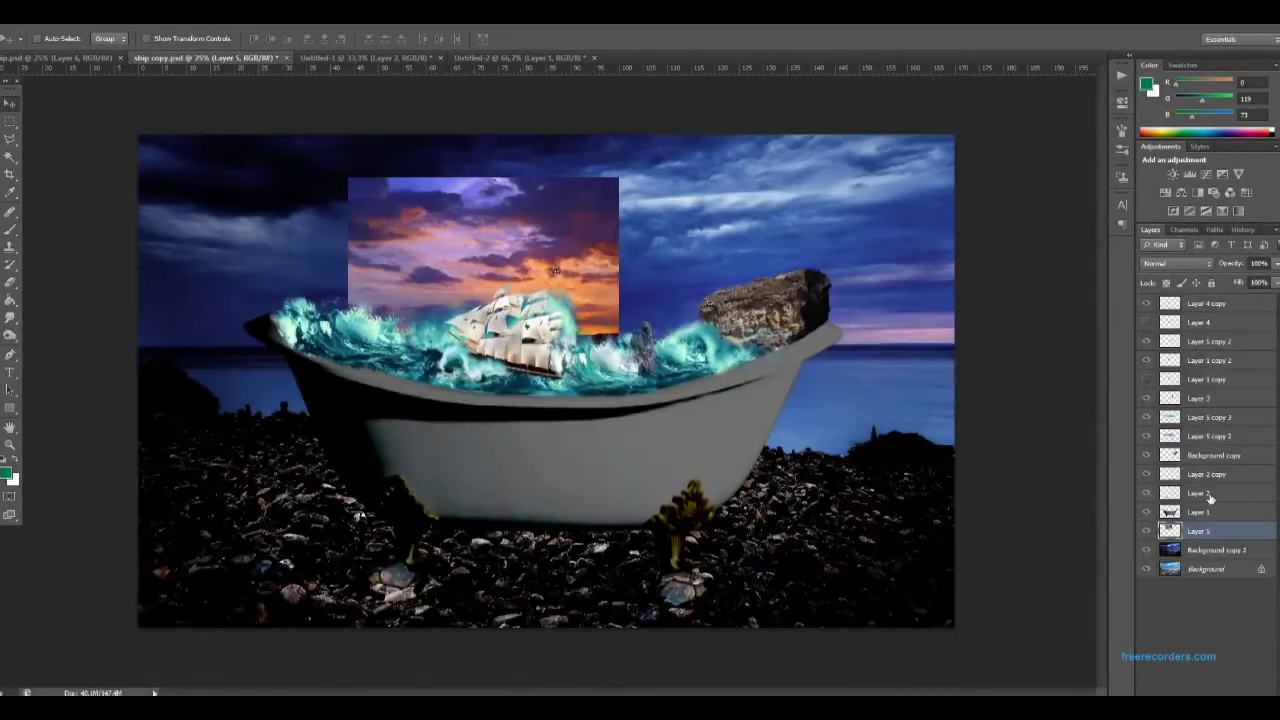
# Enlarge the pasted sunset Layer 5 to cover the sky at 43% opacity.
pyautogui.hotkey('ctrl', 't')
pyautogui.moveTo(618, 335); pyautogui.dragTo(330, 450)
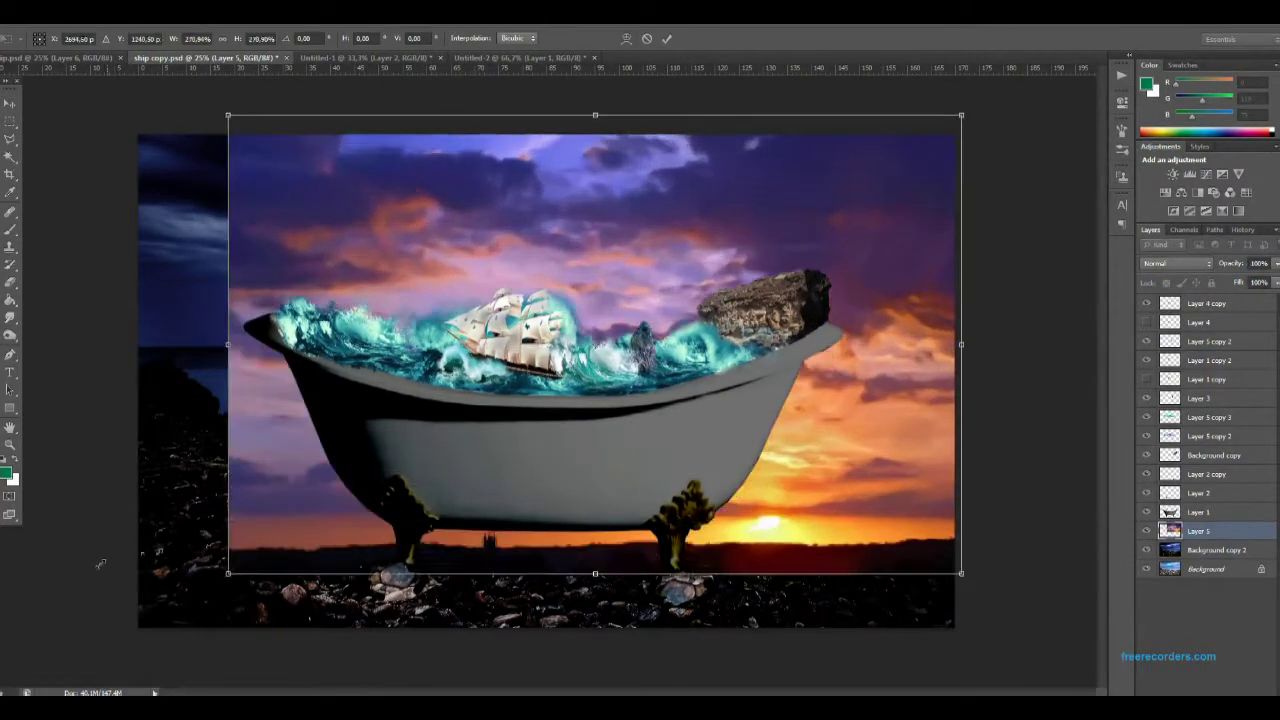
pyautogui.press('Return')
pyautogui.moveTo(1276, 263); pyautogui.dragTo(1239, 286)
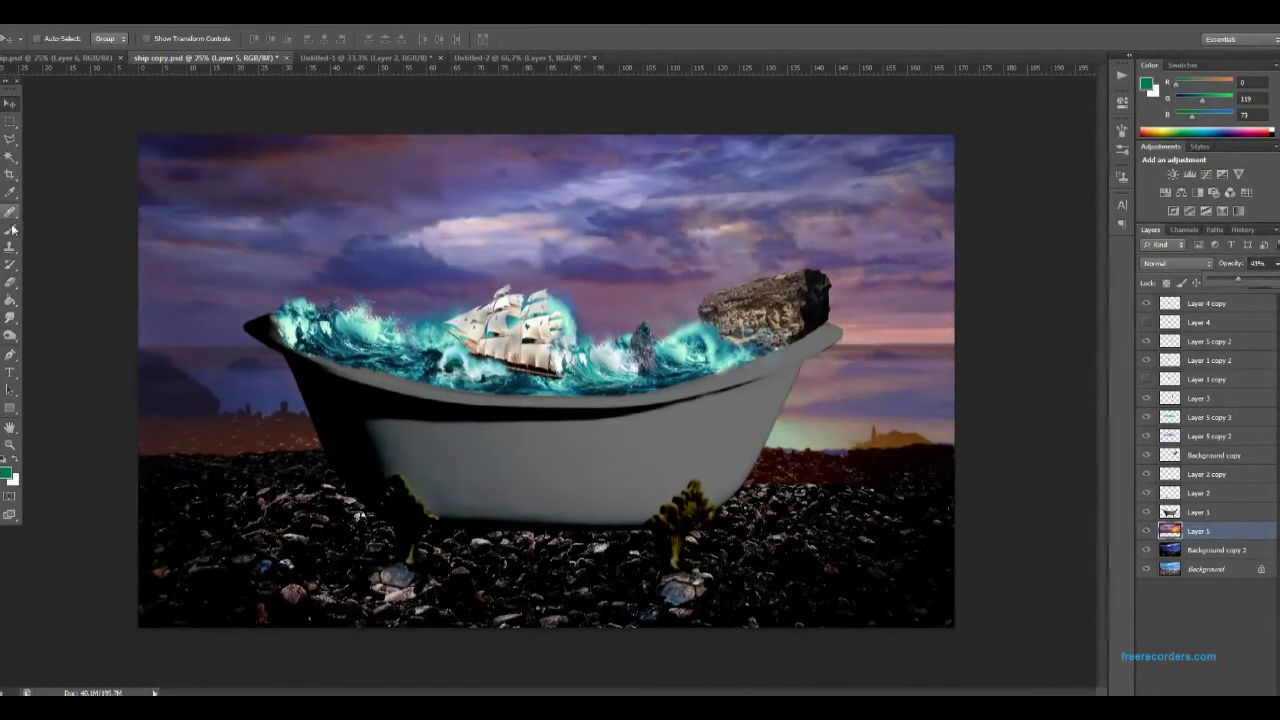
# Erase the sunset off the ground and hills with a 257 px eraser, restoring 100% opacity.
pyautogui.press('e')
pyautogui.click(45, 38)
pyautogui.moveTo(108, 89); pyautogui.dragTo(125, 83)
pyautogui.moveTo(150, 445)
pyautogui.mouseDown()
pyautogui.moveTo(200, 460)
pyautogui.moveTo(270, 450)
pyautogui.moveTo(330, 470)
pyautogui.mouseUp()
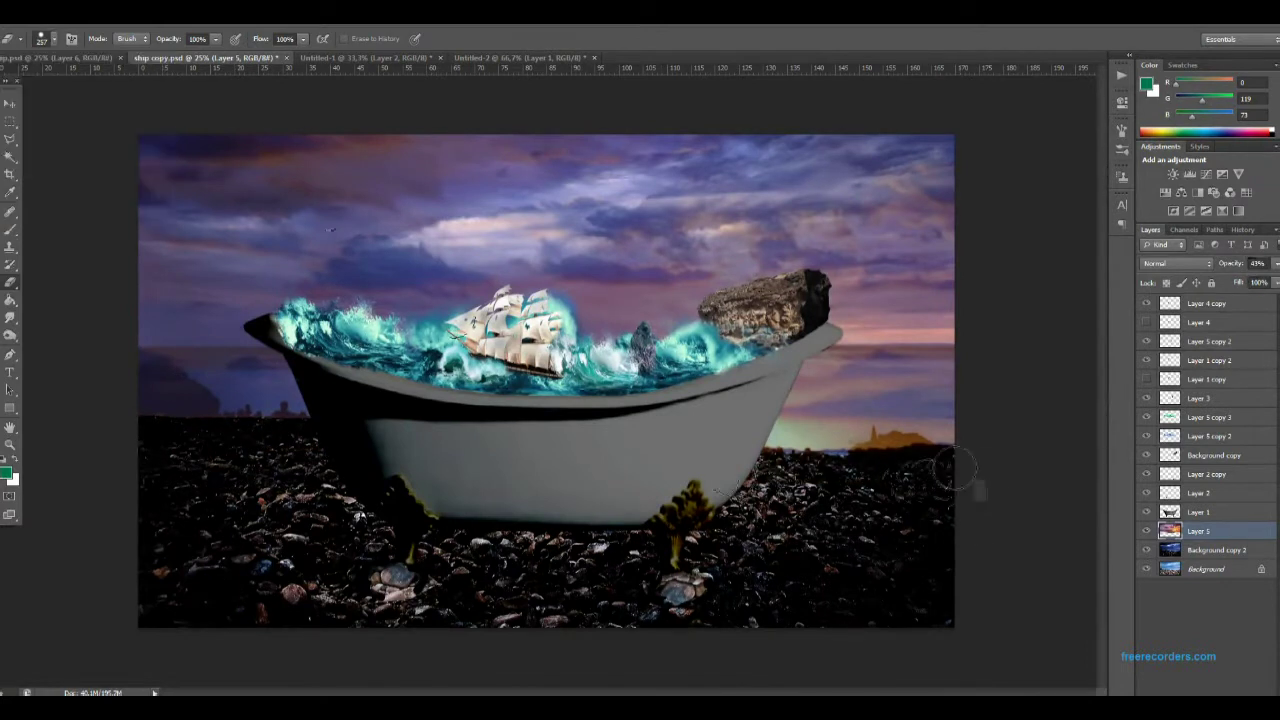
pyautogui.click(1146, 531)
pyautogui.click(1146, 531)
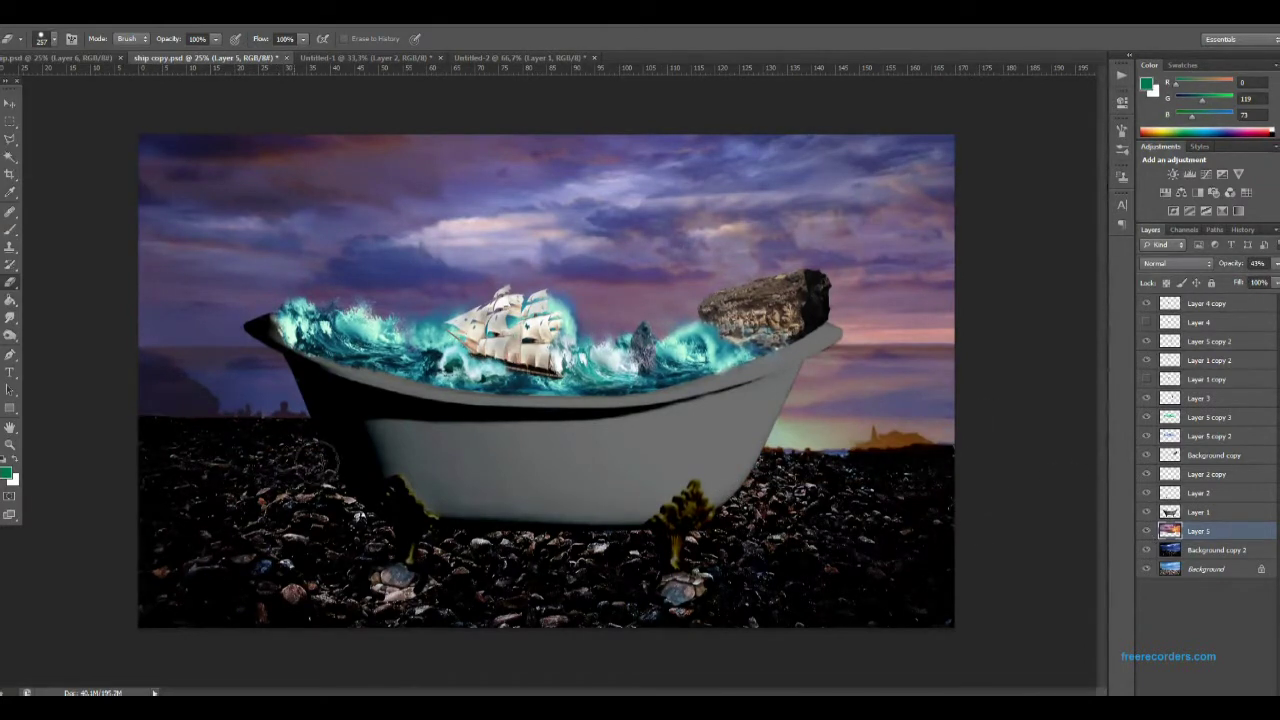
pyautogui.moveTo(262, 448)
pyautogui.mouseDown()
pyautogui.moveTo(185, 415)
pyautogui.moveTo(290, 460)
pyautogui.mouseUp()
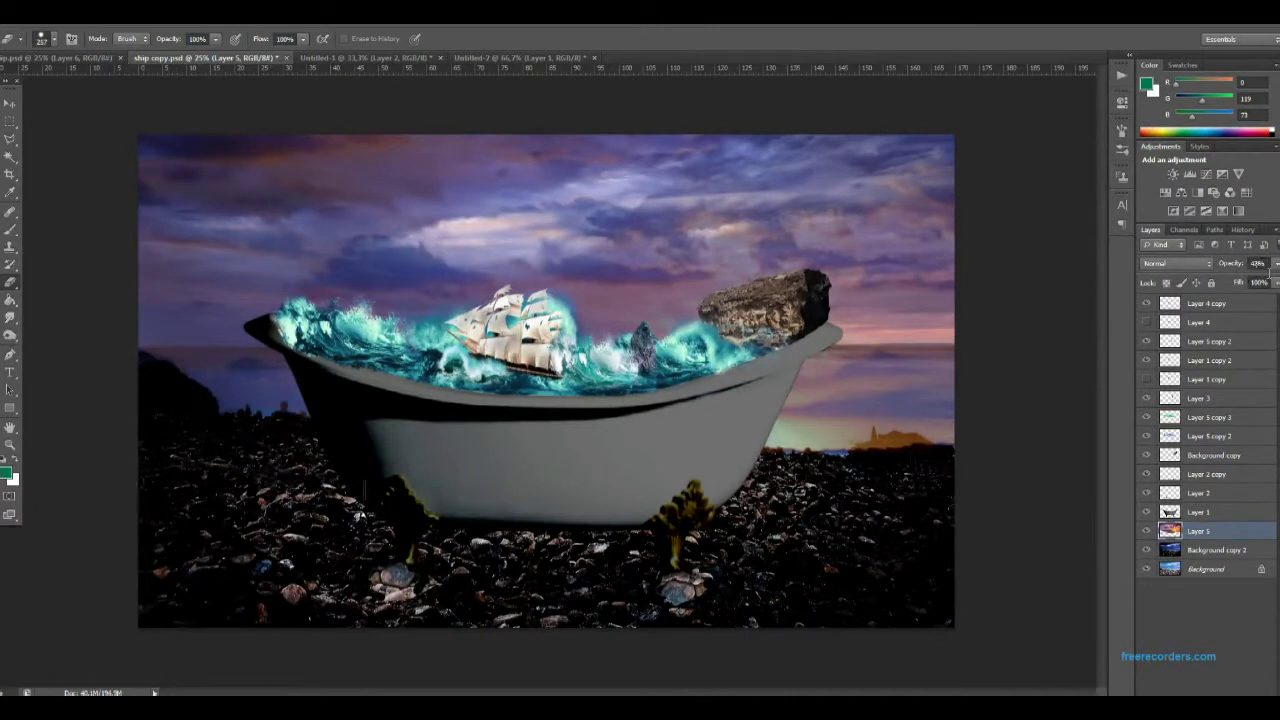
pyautogui.moveTo(1270, 267); pyautogui.dragTo(1244, 301)
# Colorize the sky layer to a dark blue tint with Hue/Saturation.
pyautogui.hotkey('ctrl', 'u')
pyautogui.click(1228, 487)
pyautogui.moveTo(1068, 408)
pyautogui.mouseDown()
pyautogui.moveTo(1122, 408)
pyautogui.moveTo(1105, 408)
pyautogui.mouseUp()
pyautogui.moveTo(1098, 472); pyautogui.dragTo(1079, 480)
pyautogui.press('Return')
# Set the sky layer's Levels to 92/1.52/217.
pyautogui.hotkey('ctrl', 'l')
pyautogui.moveTo(889, 500); pyautogui.dragTo(950, 500)
pyautogui.moveTo(1061, 500); pyautogui.dragTo(1035, 500)
pyautogui.press('Return')
# Switch the sky layer's blend mode to Overlay.
pyautogui.hotkey('ctrl', 'u')
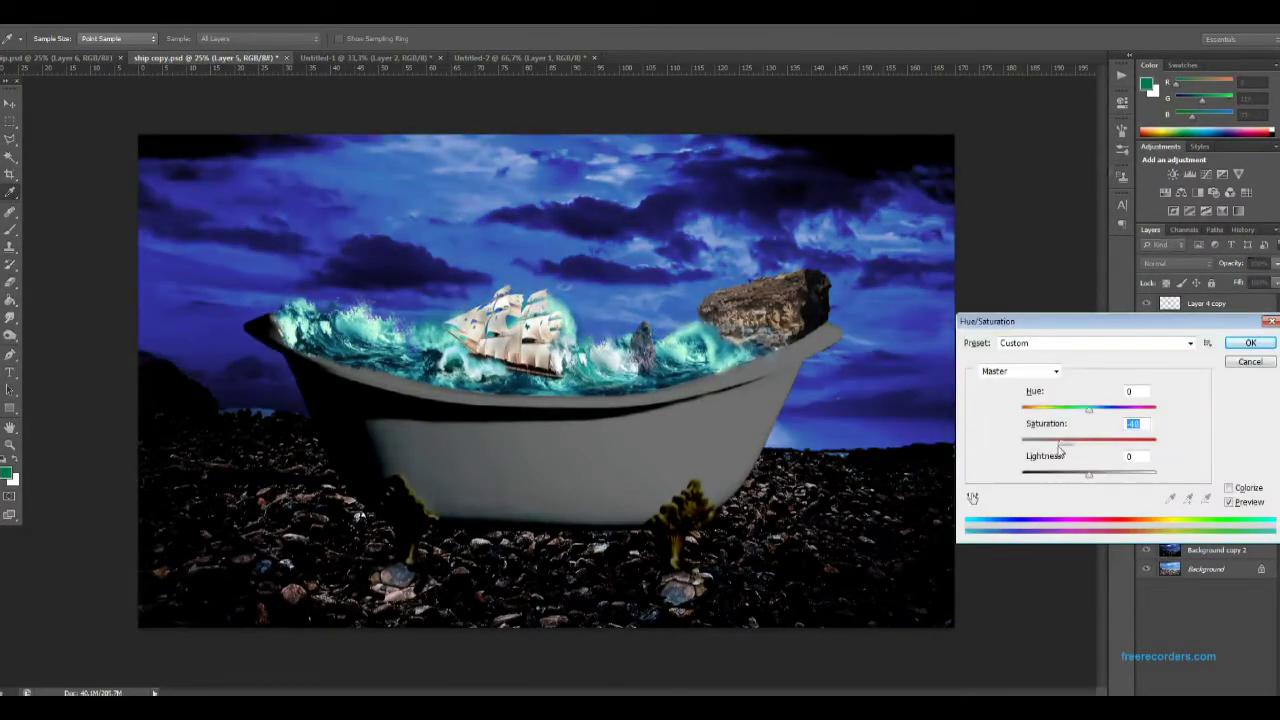
pyautogui.press('Return')
pyautogui.click(1170, 263)
pyautogui.click(1170, 311)
pyautogui.scroll(-3, 1169, 265)
pyautogui.scroll(-3, 1169, 265)
pyautogui.scroll(-2, 1169, 265)
# Merge Layer 2 and Layer 2 copy into one layer and apply Levels to it.
pyautogui.press('v')
pyautogui.click(1210, 493)
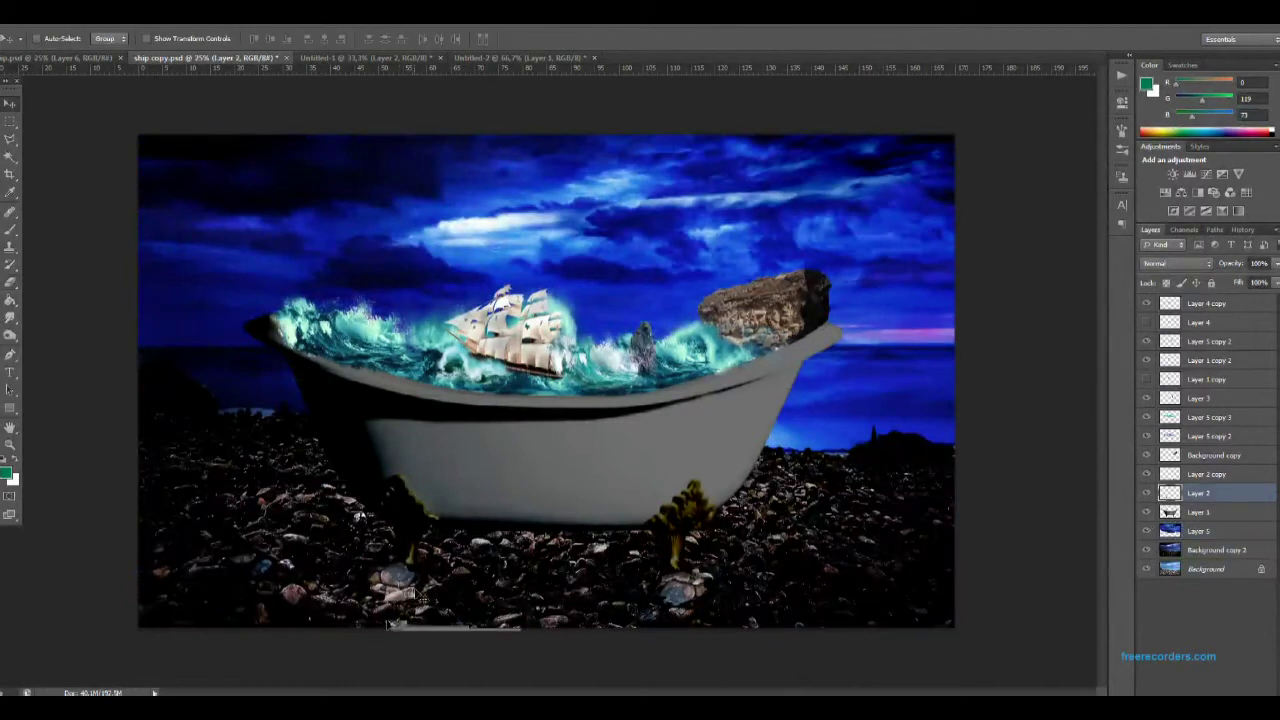
pyautogui.keyDown('shift'); pyautogui.click(1210, 474); pyautogui.keyUp('shift')
pyautogui.rightClick(1242, 505)
pyautogui.click(1090, 546)
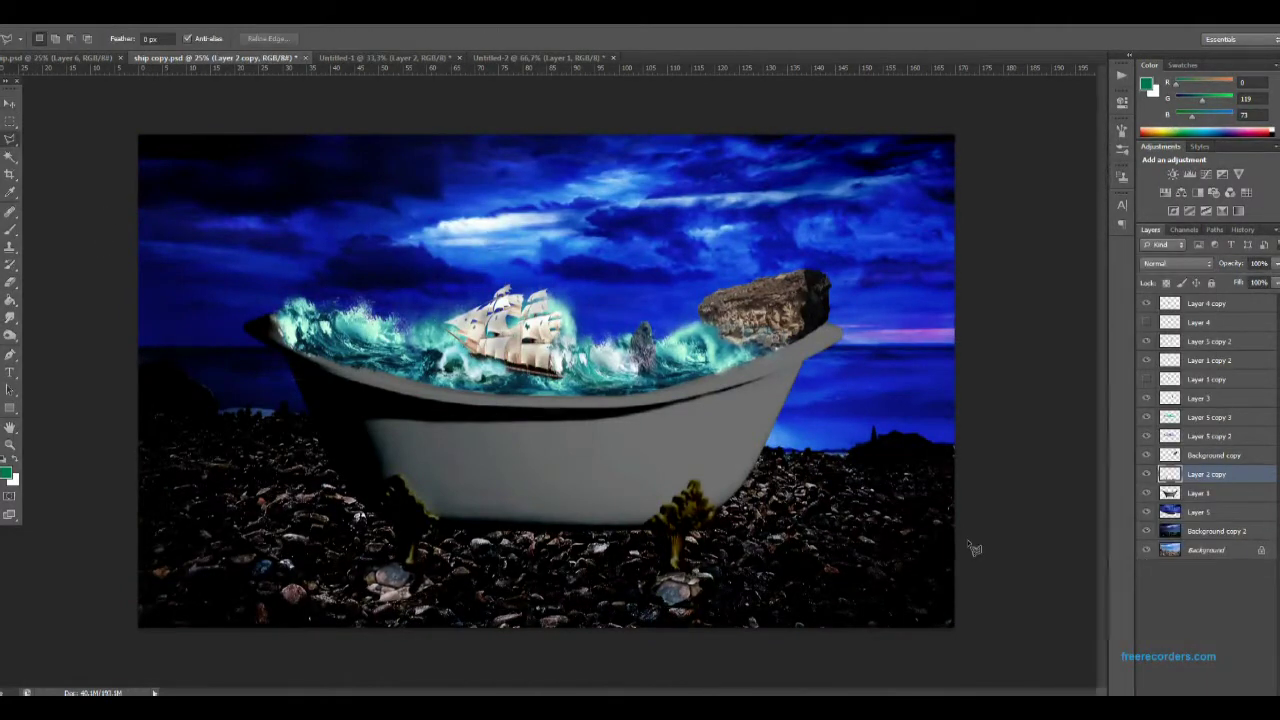
pyautogui.hotkey('ctrl', 'l')
pyautogui.press('Return')
# Burn the rim rock on Background copy darker with a 308 px Midtones brush at 74% exposure.
pyautogui.press('l')
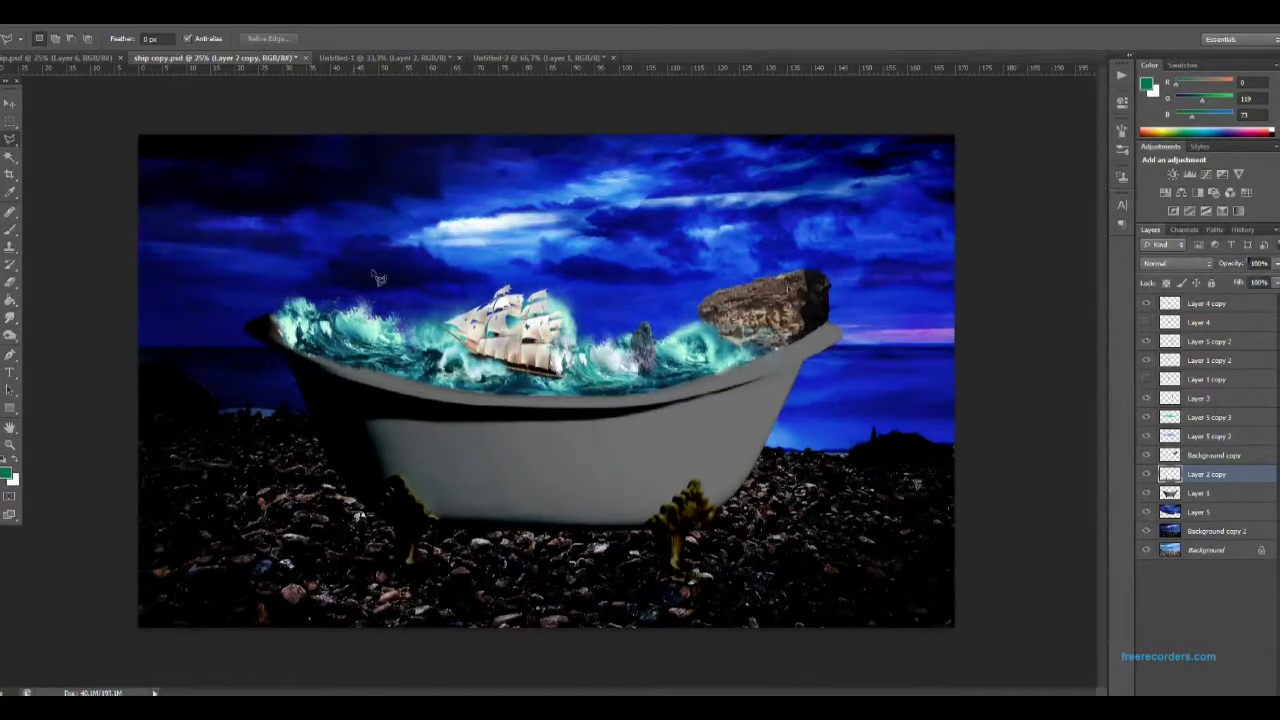
pyautogui.press('o')
pyautogui.hotkey('alt', ']')
pyautogui.click(47, 38)
pyautogui.moveTo(735, 330); pyautogui.dragTo(818, 341)
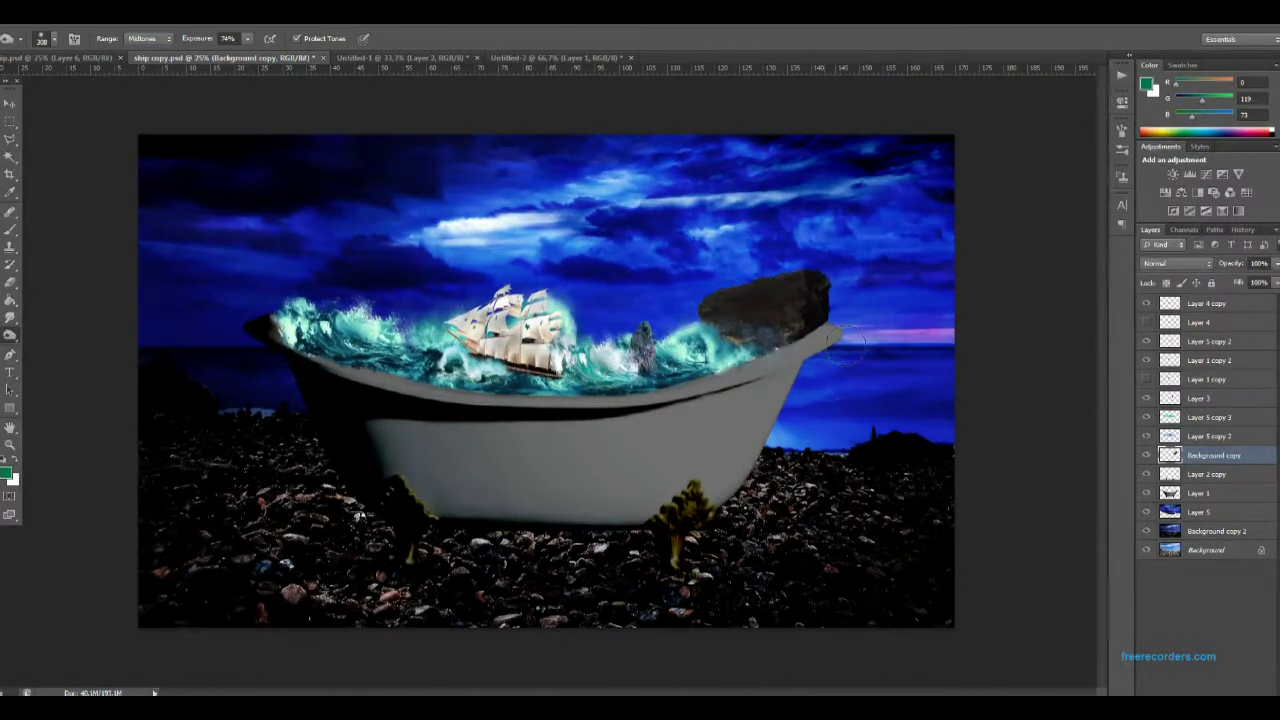
pyautogui.press('v')
pyautogui.hotkey('ctrl', '=')
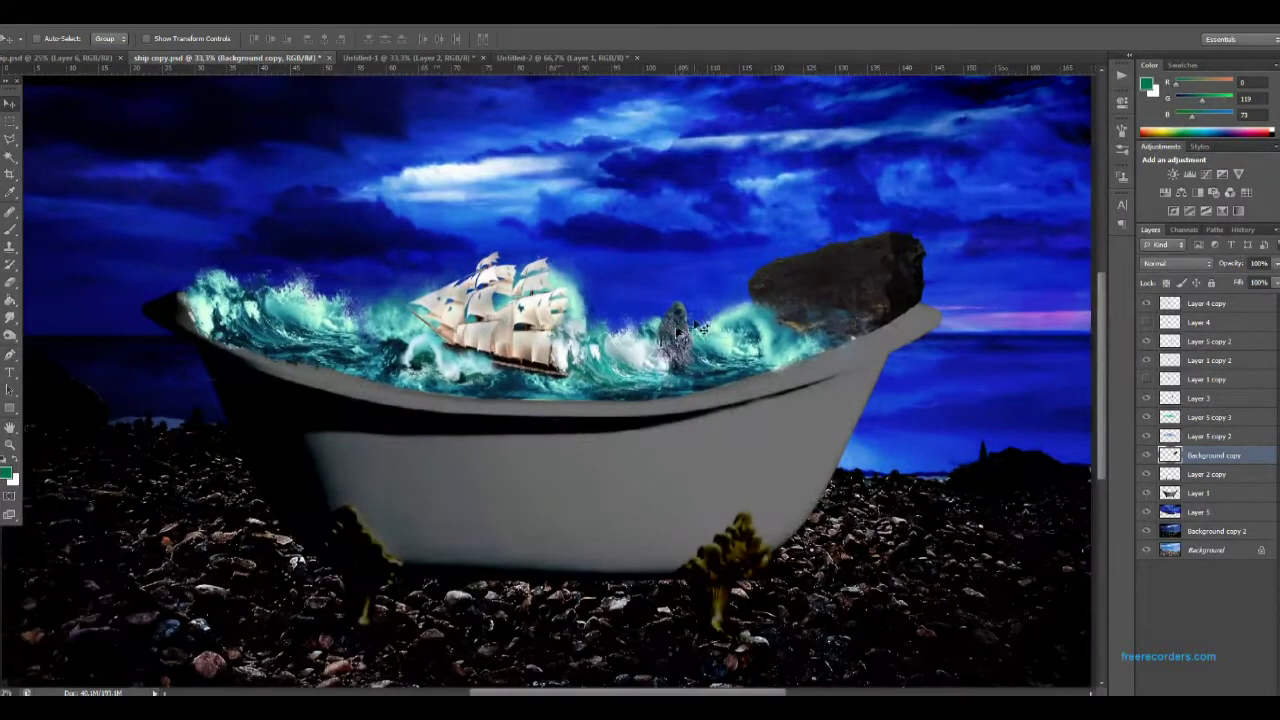
pyautogui.press('o')
pyautogui.keyDown('ctrl'); pyautogui.rightClick(675, 320); pyautogui.keyUp('ctrl')
pyautogui.click(700, 326)
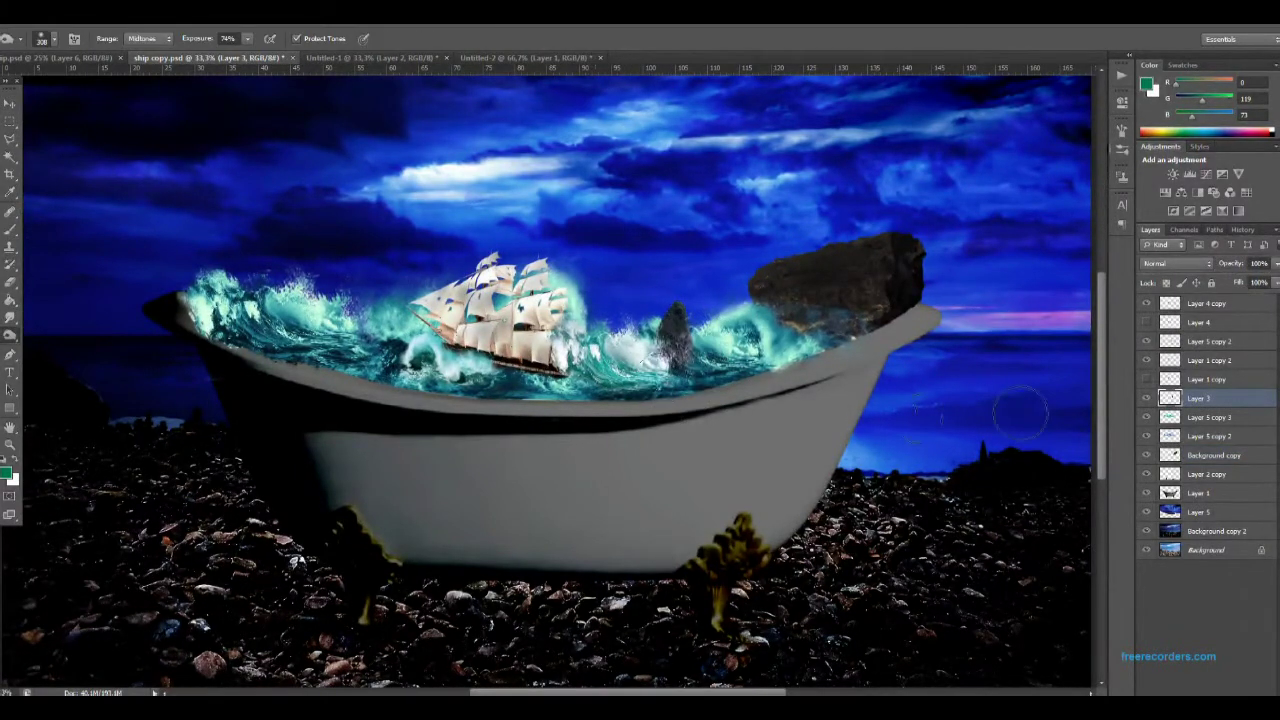
# Set the ship layer (Layer 1 copy 2) Levels to 64/0.90/242.
pyautogui.press('v')
pyautogui.click(1150, 362)
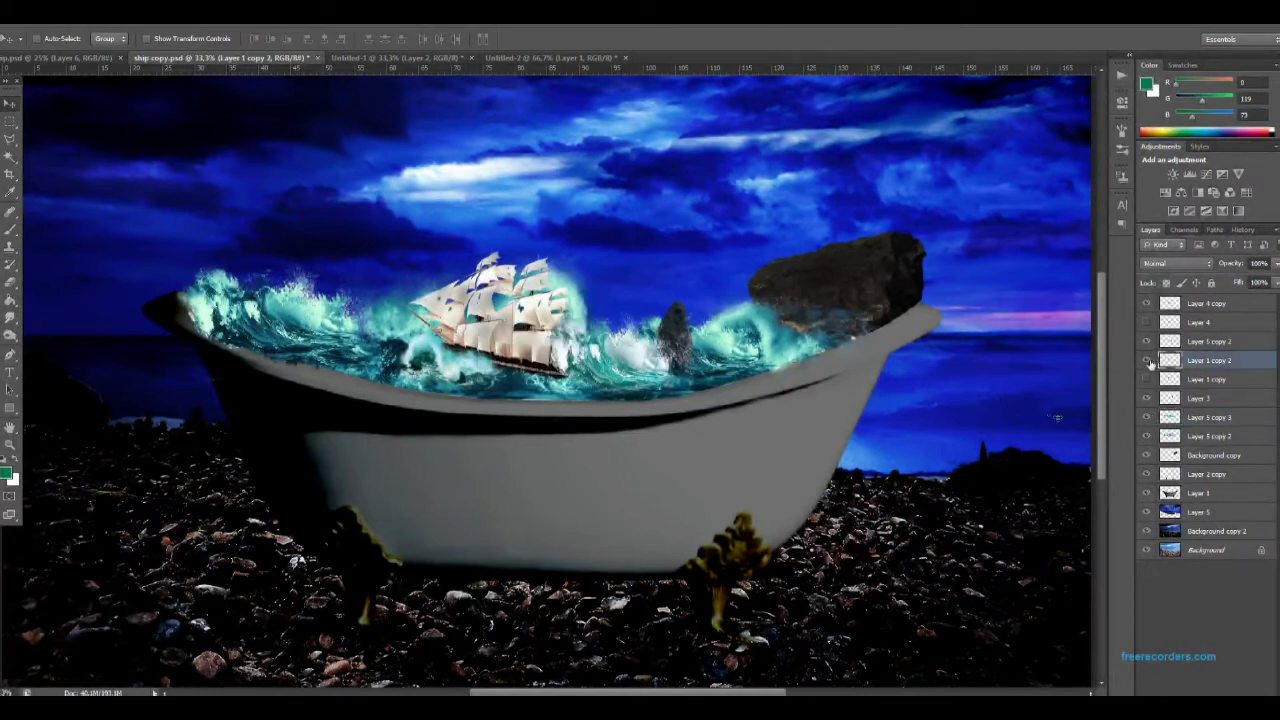
pyautogui.hotkey('ctrl', 'l')
pyautogui.moveTo(986, 500); pyautogui.dragTo(1052, 500)
pyautogui.click(1098, 375)
pyautogui.hotkey('ctrl', '+')
pyautogui.hotkey('ctrl', '+')
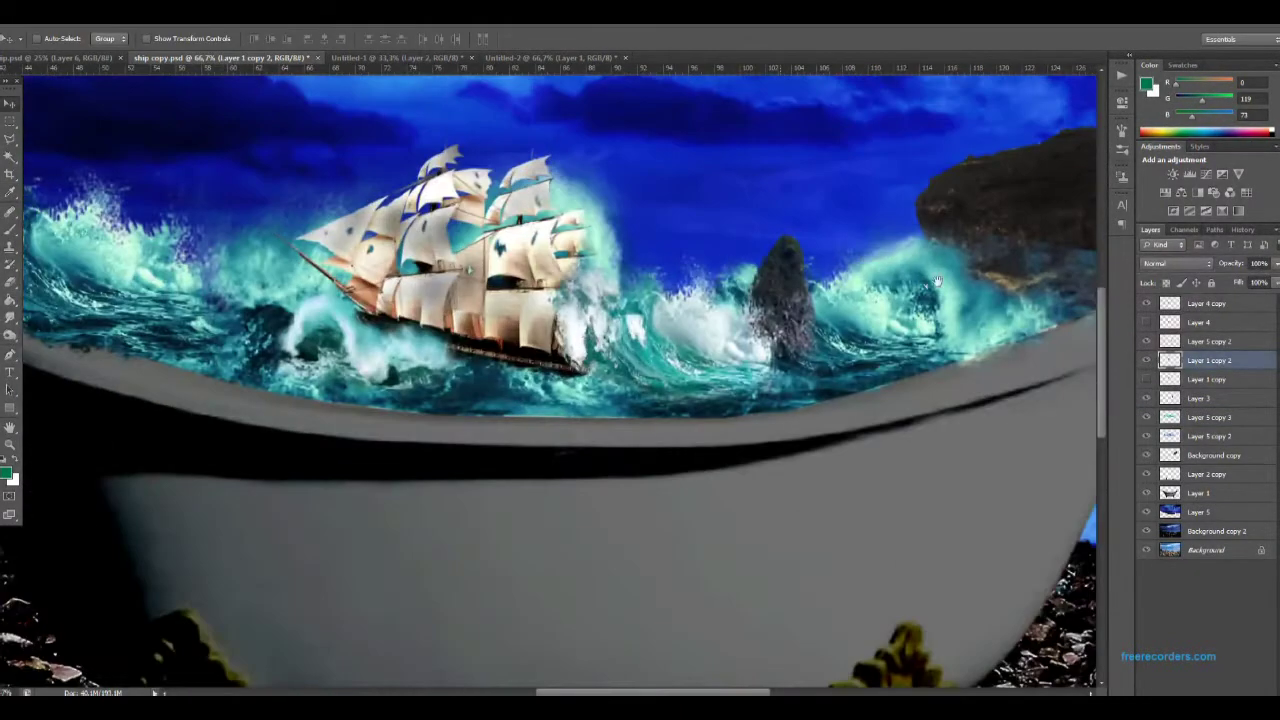
# Erase the lower area of the rock overlay on Layer 5 copy 2.
pyautogui.moveTo(994, 355); pyautogui.dragTo(919, 344)
pyautogui.keyDown('ctrl'); pyautogui.click(693, 433); pyautogui.keyUp('ctrl')
pyautogui.press('e')
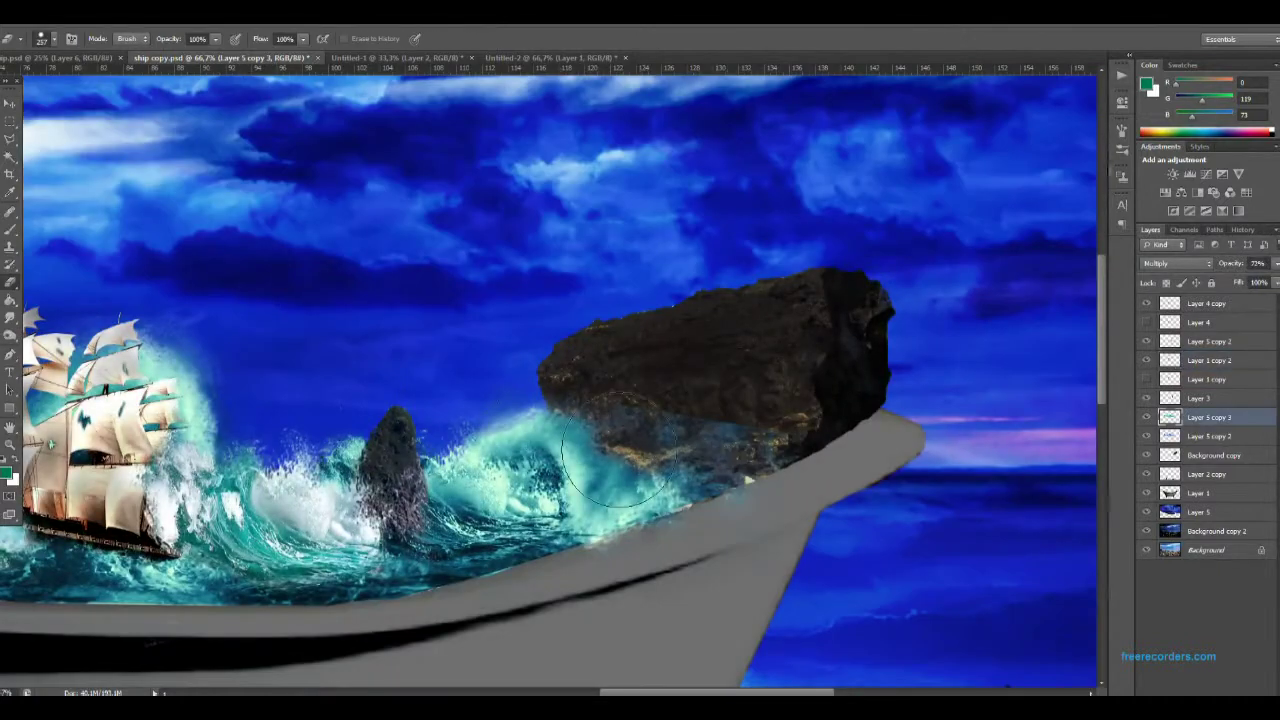
pyautogui.click(1205, 436)
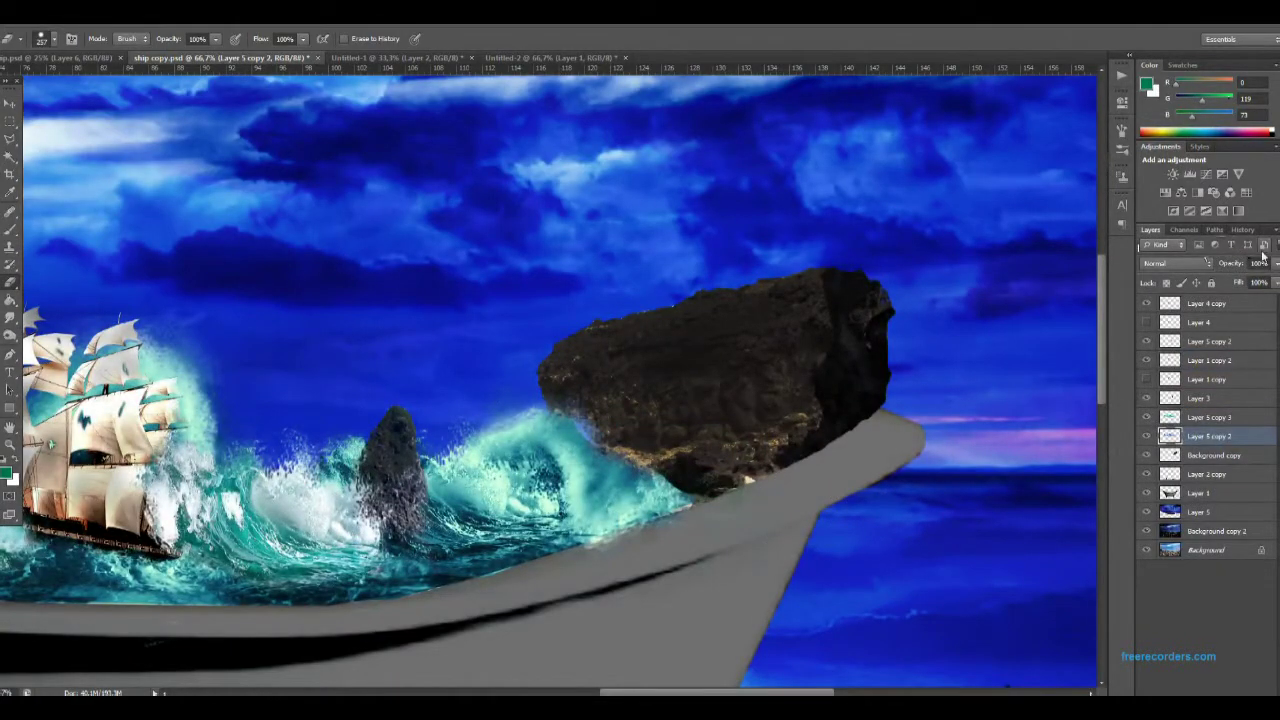
pyautogui.click(1242, 229)
pyautogui.moveTo(660, 440); pyautogui.dragTo(740, 490)
pyautogui.click(41, 38)
pyautogui.moveTo(680, 400)
pyautogui.mouseDown()
pyautogui.moveTo(700, 480)
pyautogui.moveTo(560, 420)
pyautogui.mouseUp()
pyautogui.click(1151, 229)
pyautogui.moveTo(812, 316); pyautogui.dragTo(412, 488)
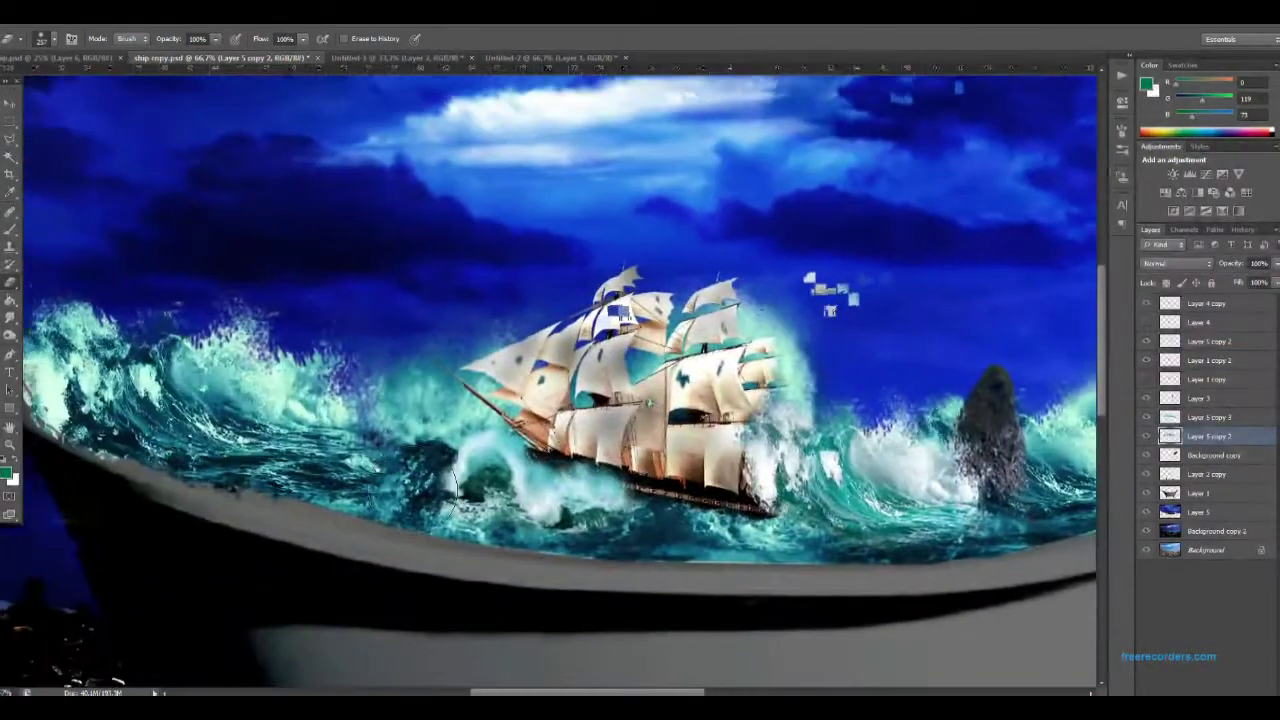
# Stretch Layer 5 copy 2 and copy 3 down into the tub.
pyautogui.keyDown('ctrl'); pyautogui.click(1209, 417); pyautogui.keyUp('ctrl')
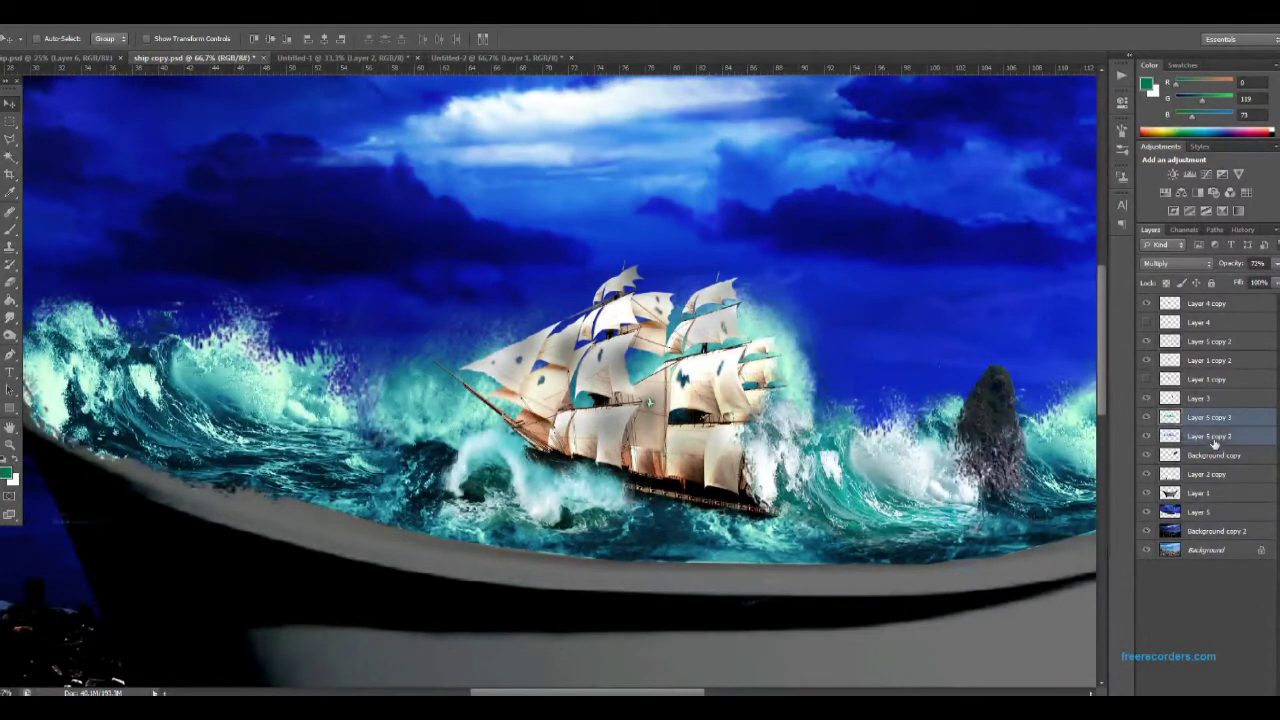
pyautogui.hotkey('ctrl', 't')
pyautogui.moveTo(885, 600); pyautogui.dragTo(893, 620)
pyautogui.press('Return')
# Merge Layer 5 copy 2 and copy 3 into a single wave layer.
pyautogui.press('b')
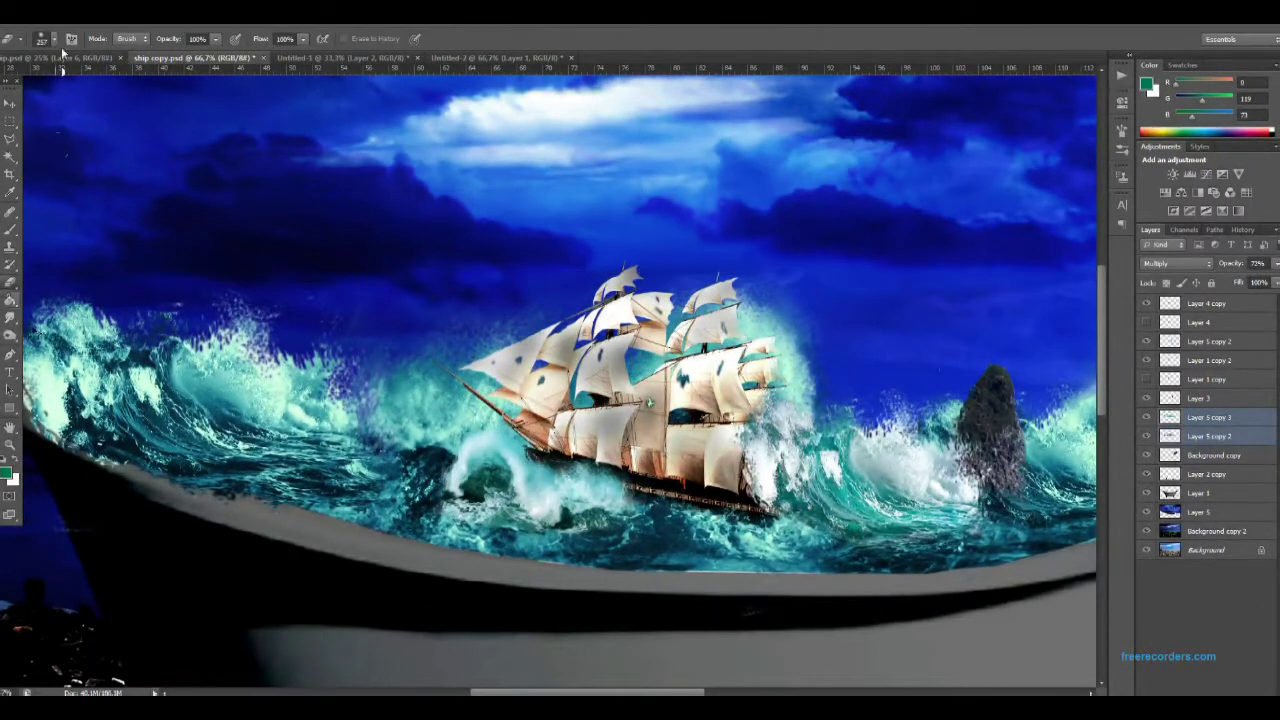
pyautogui.click(52, 38)
pyautogui.rightClick(1220, 436)
pyautogui.click(1105, 551)
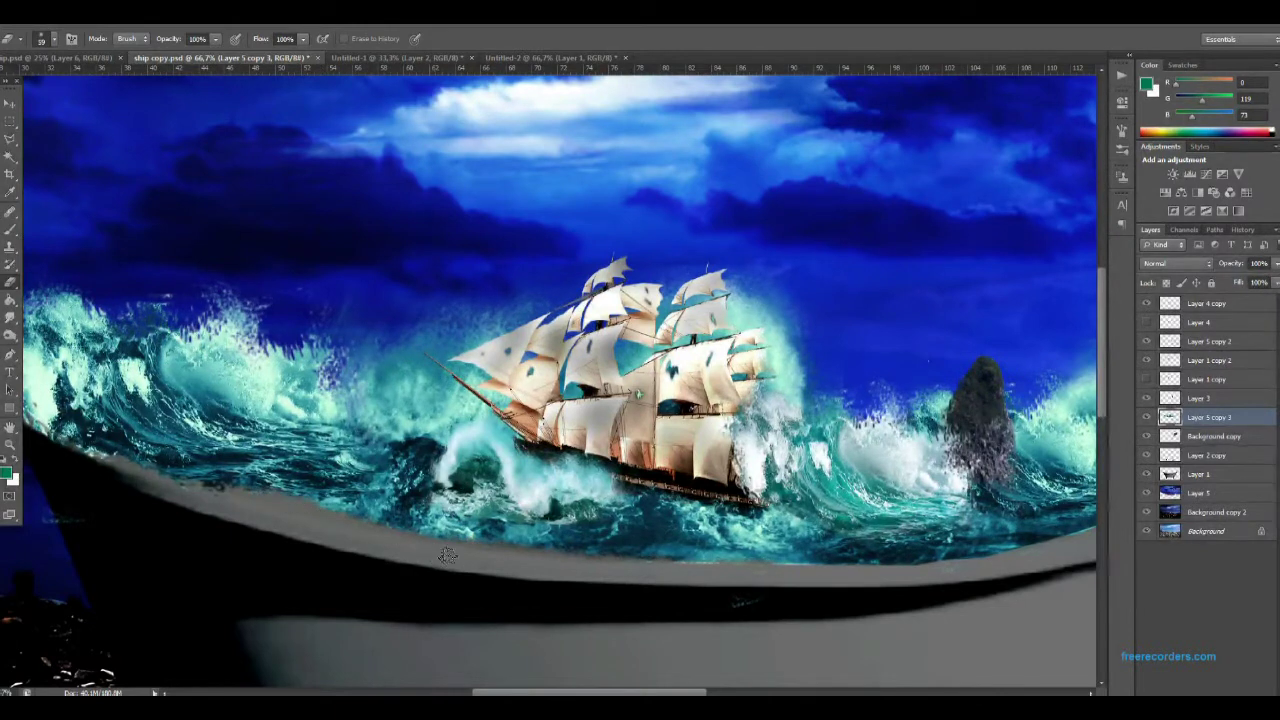
pyautogui.hotkey('ctrl', 'u')
pyautogui.press('Escape')
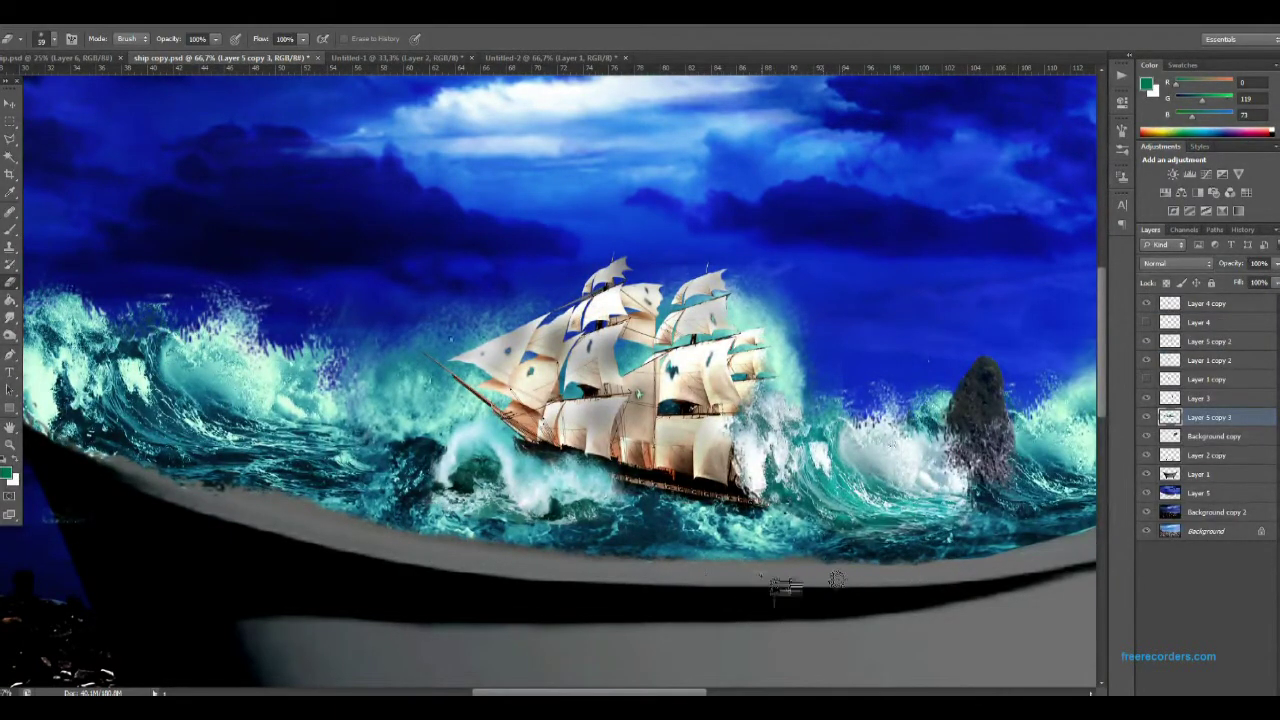
pyautogui.moveTo(1087, 549); pyautogui.dragTo(855, 588)
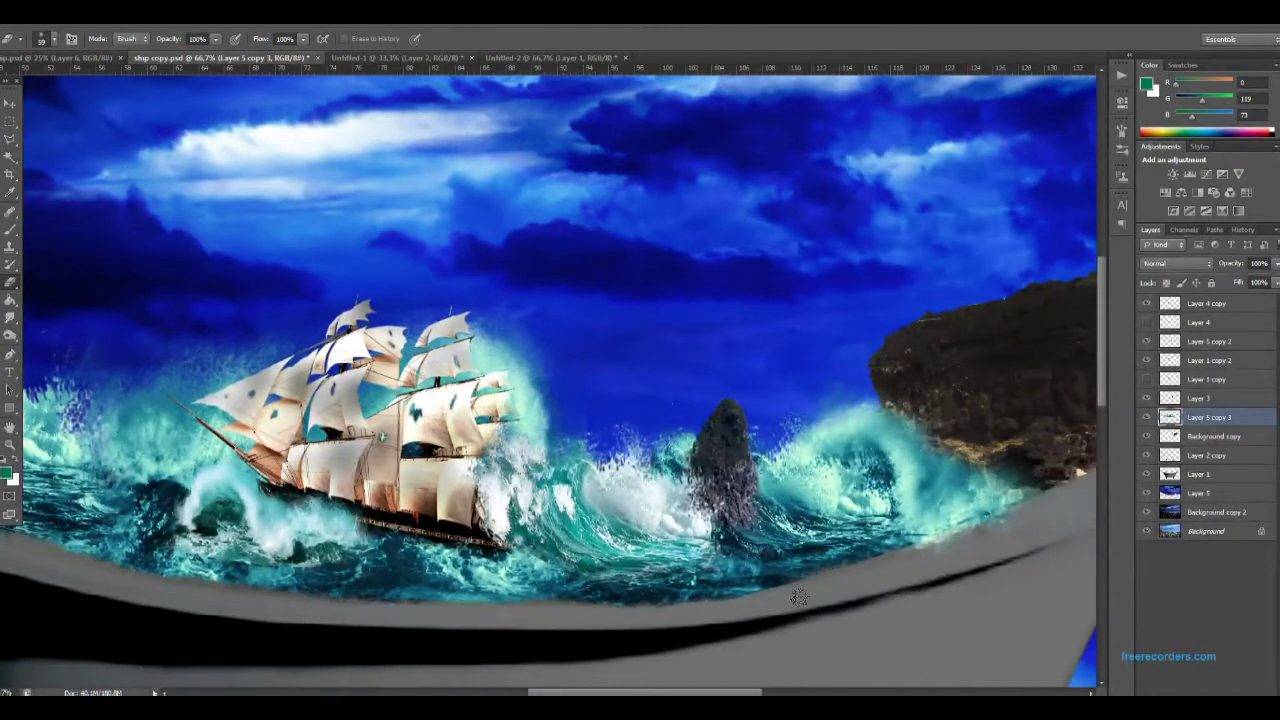
pyautogui.hotkey('ctrl', '-')
pyautogui.hotkey('ctrl', '-')
pyautogui.hotkey('ctrl', '-')
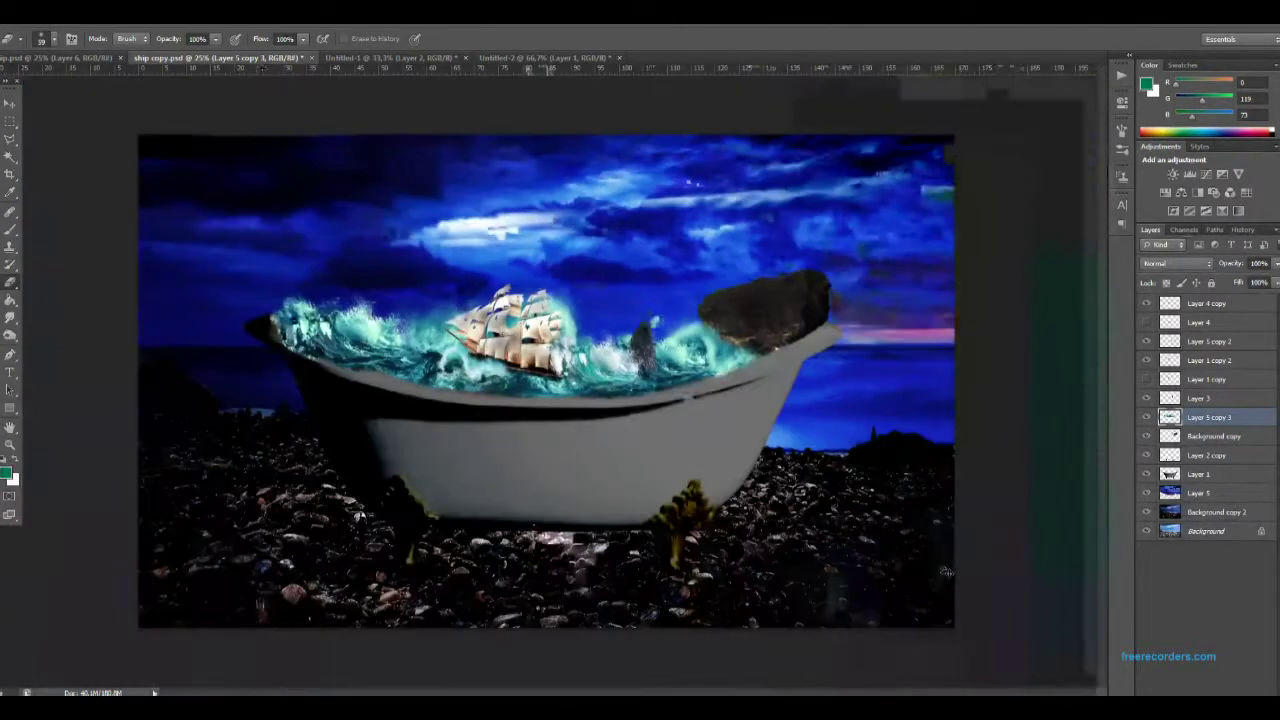
# Bring the rain texture in as the top layer and stretch it across the canvas.
pyautogui.click(390, 57)
pyautogui.press('v')
pyautogui.moveTo(586, 300)
pyautogui.mouseDown()
pyautogui.moveTo(367, 249)
pyautogui.moveTo(308, 249)
pyautogui.mouseUp()
pyautogui.hotkey('ctrl', 'shift', ']')
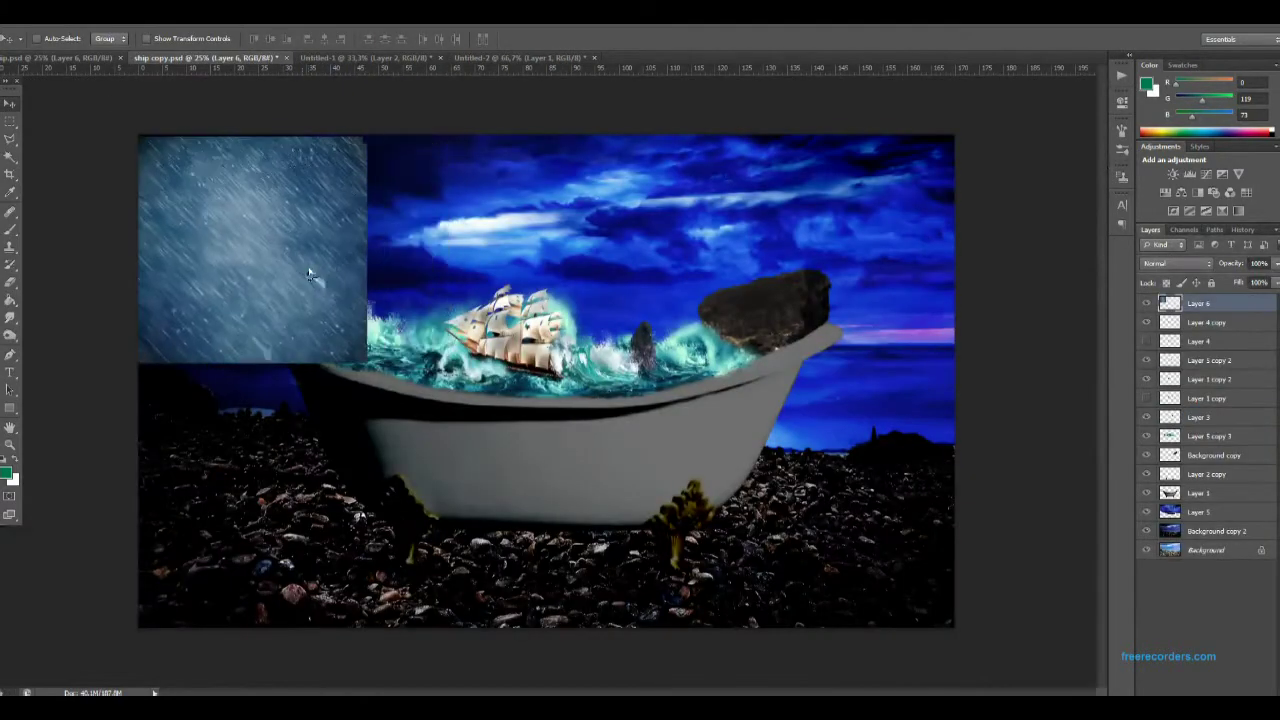
pyautogui.hotkey('ctrl', 't')
pyautogui.moveTo(366, 366)
pyautogui.mouseDown()
pyautogui.moveTo(970, 477)
pyautogui.moveTo(956, 480)
pyautogui.mouseUp()
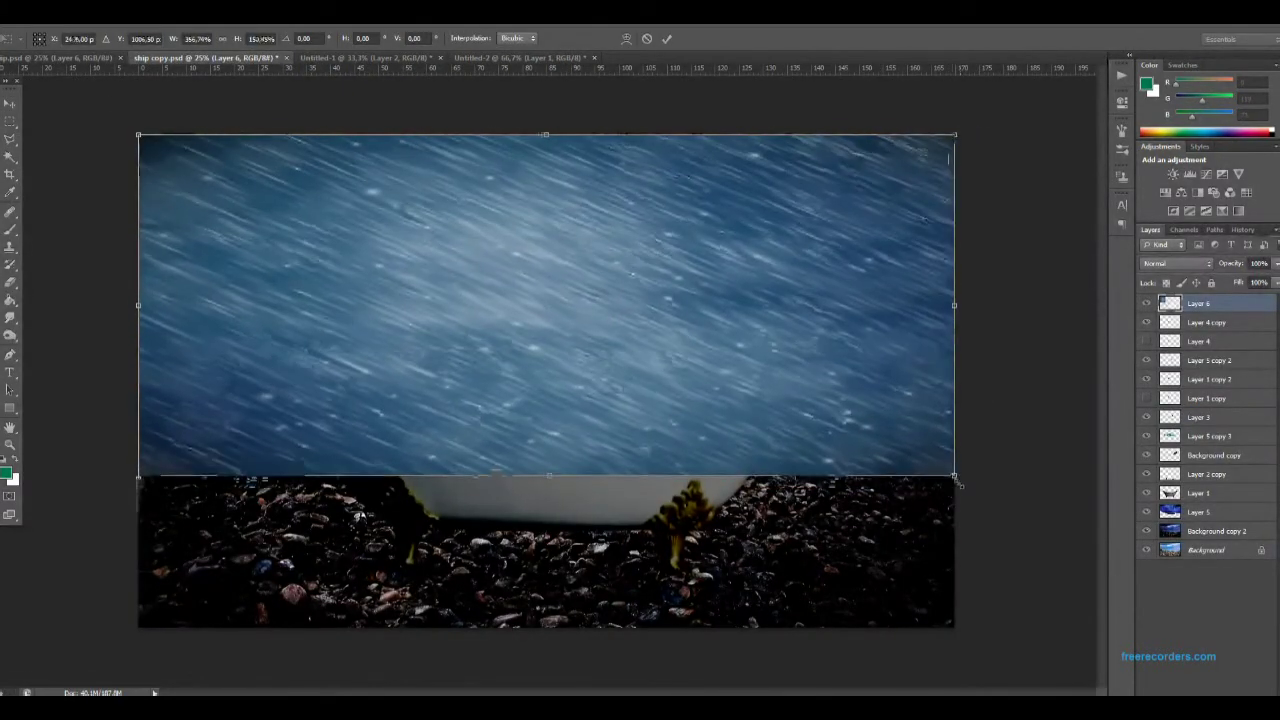
pyautogui.press('Return')
# Set the rain layer to Hard Light blending at 61% opacity.
pyautogui.click(1175, 263)
pyautogui.press('Down')
pyautogui.press('Down')
pyautogui.press('Down')
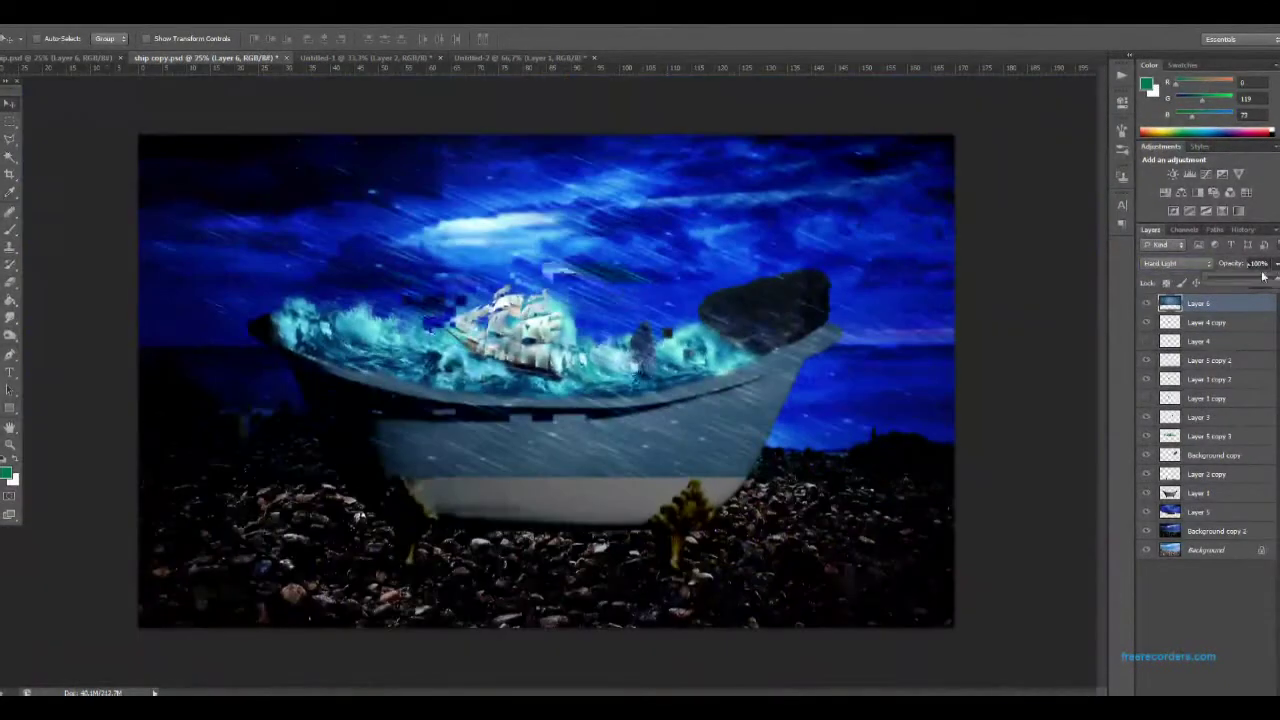
pyautogui.moveTo(1262, 276); pyautogui.dragTo(1240, 277)
# Erase the rain streaks off the bathtub with a 229 px brush.
pyautogui.press('b')
pyautogui.click(53, 39)
pyautogui.click(60, 146)
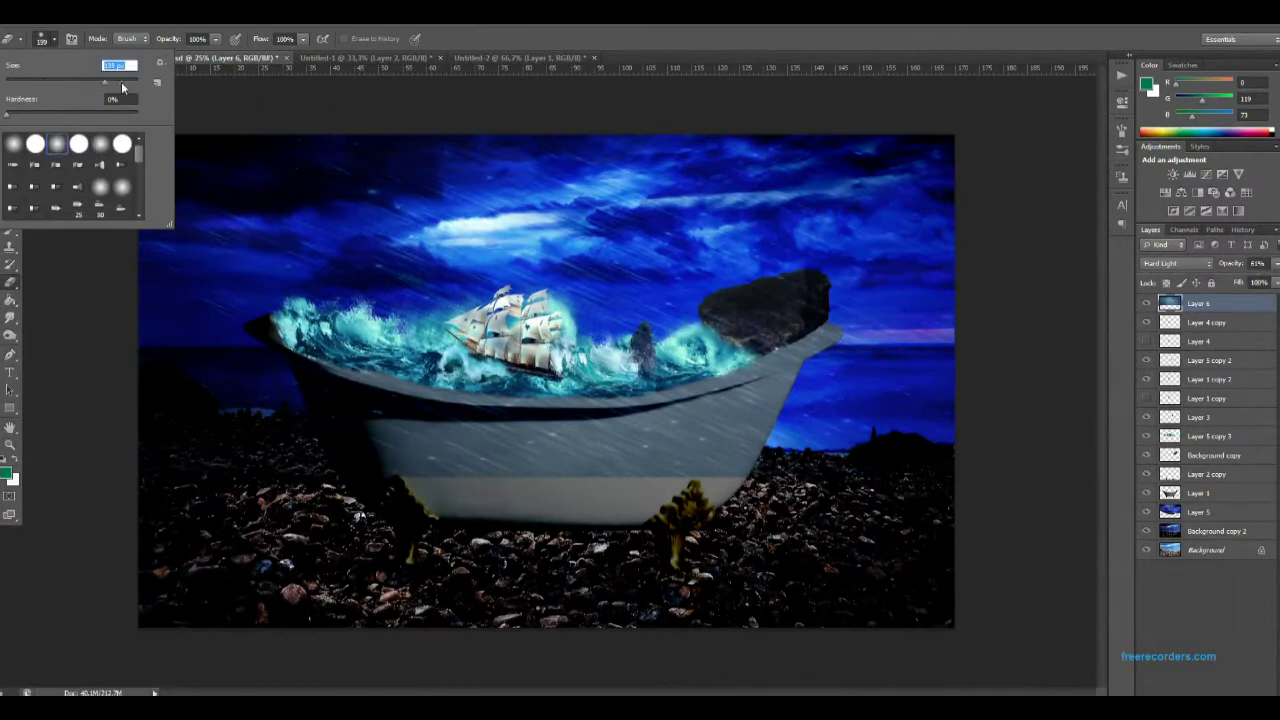
pyautogui.press('Return')
pyautogui.moveTo(851, 377); pyautogui.dragTo(805, 345)
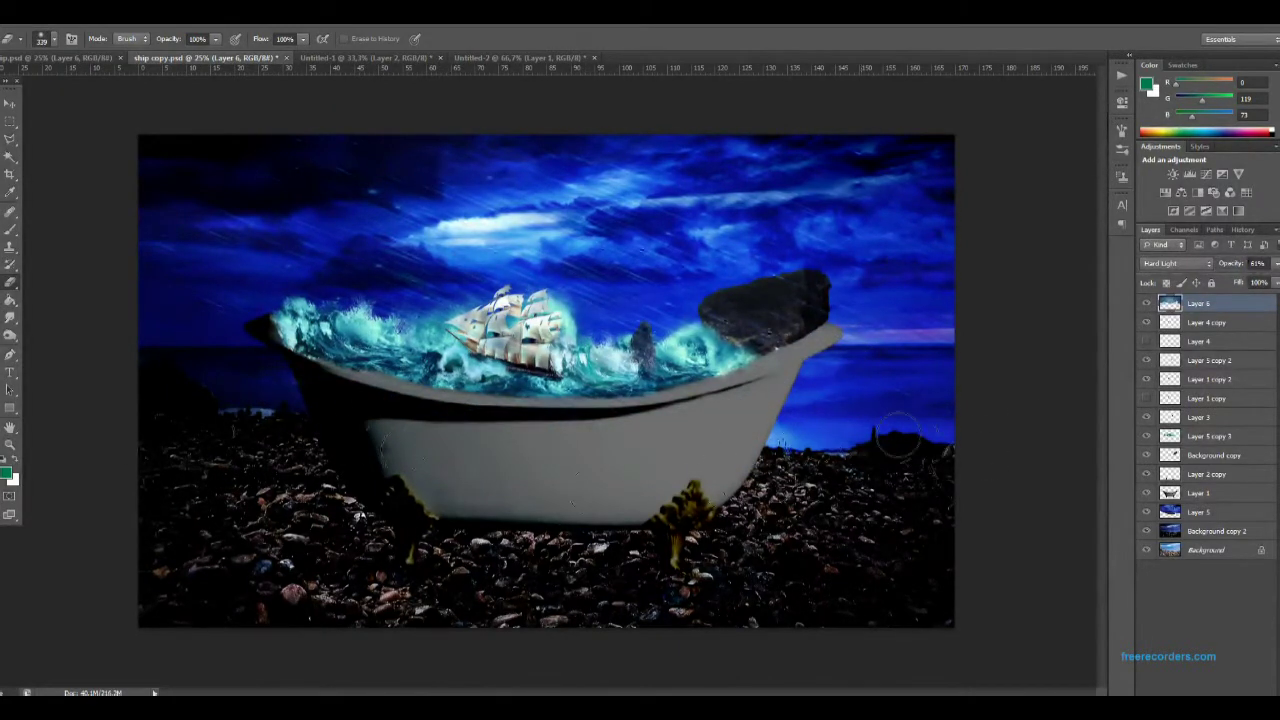
pyautogui.hotkey('ctrl', '+')
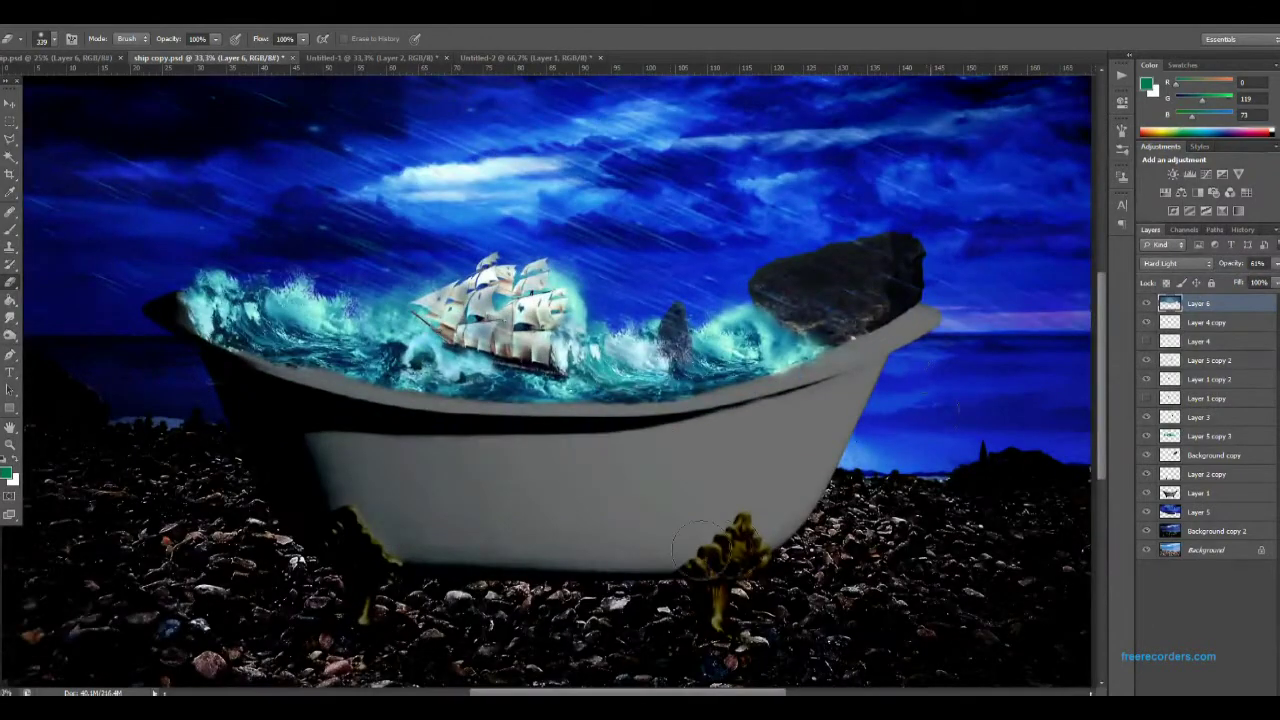
pyautogui.hotkey('ctrl', '-')
pyautogui.hotkey('ctrl', '-')
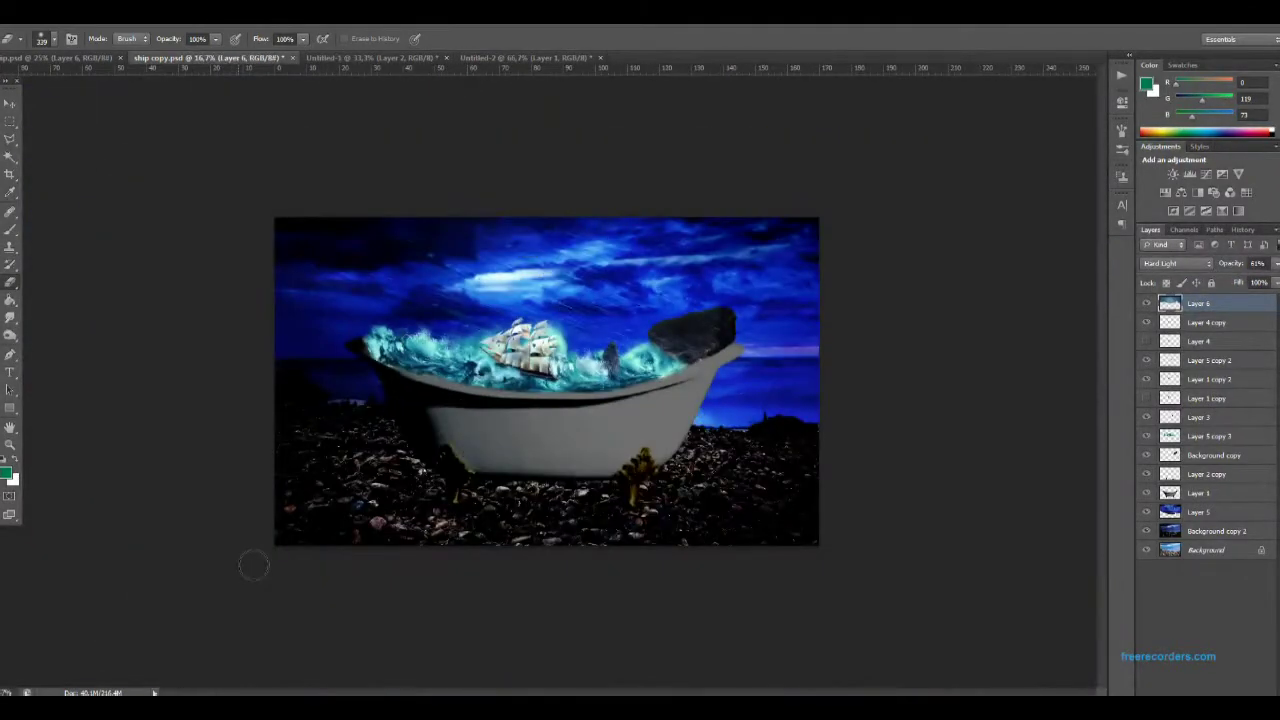
# Close both untitled documents without saving and bring up the Open dialog.
pyautogui.hotkey('ctrl', '+')
pyautogui.hotkey('ctrl', 'w')
pyautogui.click(631, 277)
pyautogui.click(631, 277)
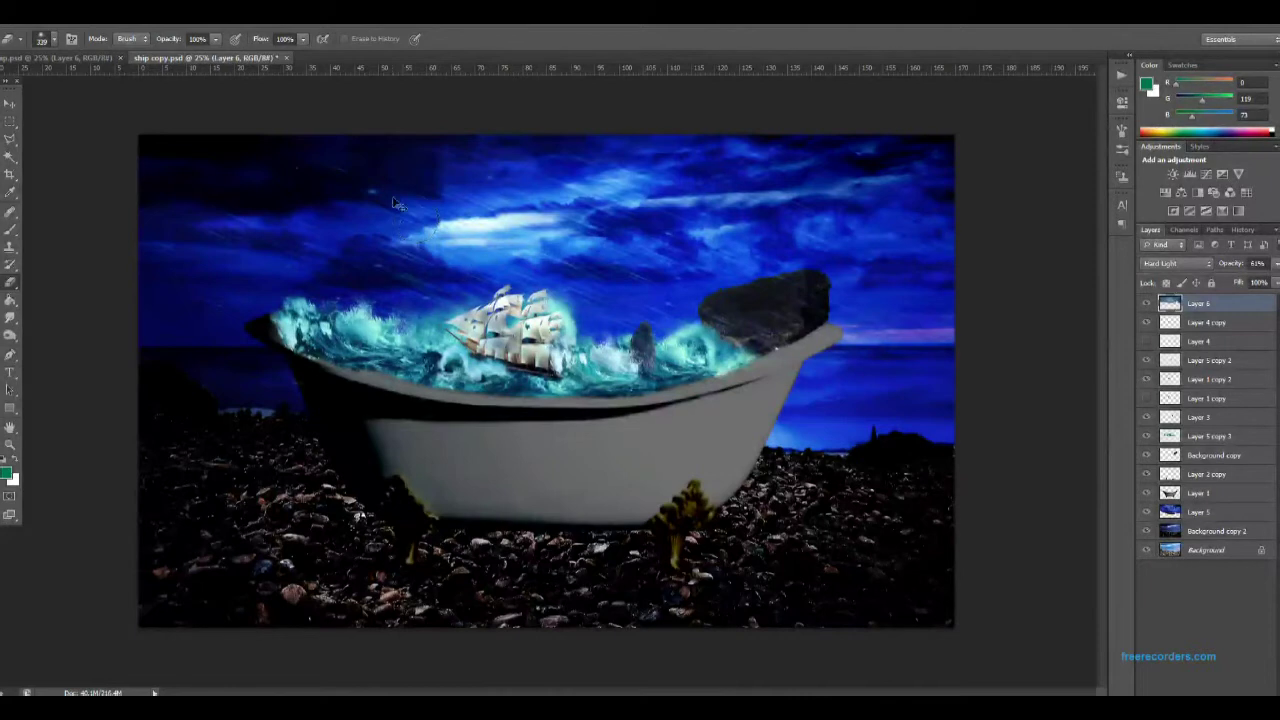
pyautogui.hotkey('ctrl', 'o')
# Open the four grunge texture files together.
pyautogui.click(287, 237)
pyautogui.keyDown('ctrl'); pyautogui.click(966, 237); pyautogui.keyUp('ctrl')
pyautogui.keyDown('ctrl'); pyautogui.click(1018, 237); pyautogui.keyUp('ctrl')
pyautogui.keyDown('ctrl'); pyautogui.click(1071, 240); pyautogui.keyUp('ctrl')
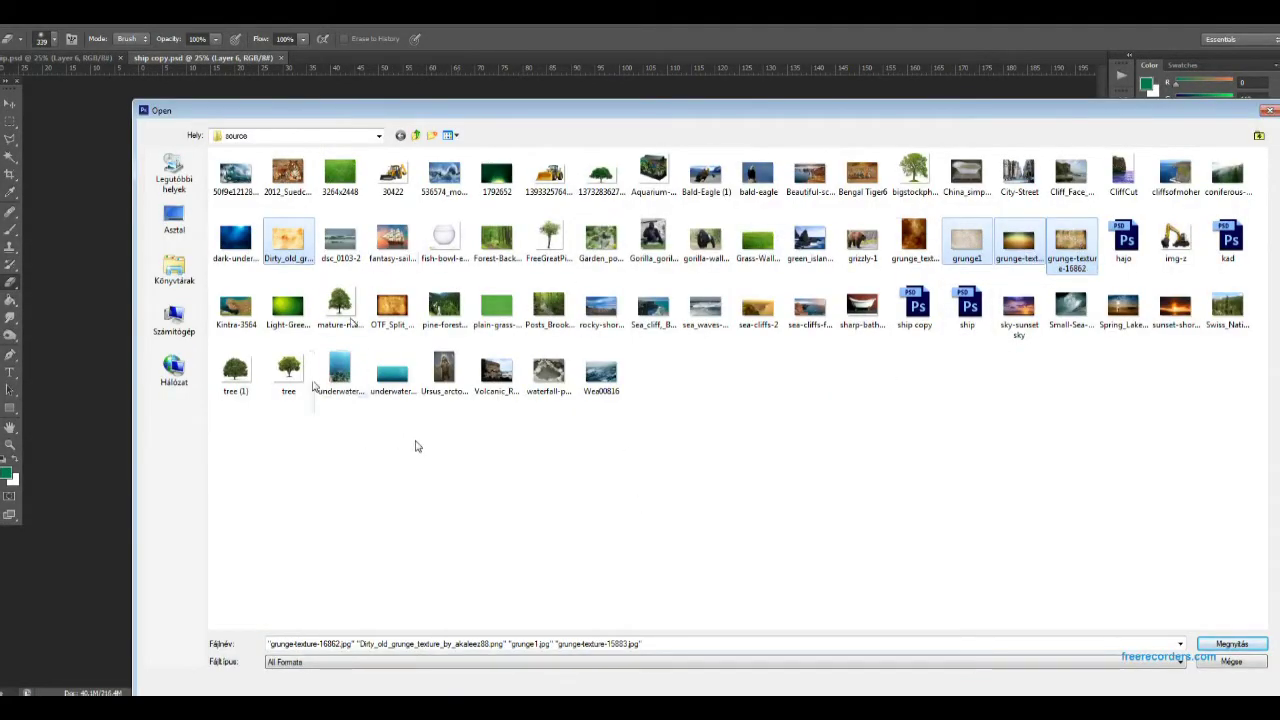
pyautogui.click(1231, 643)
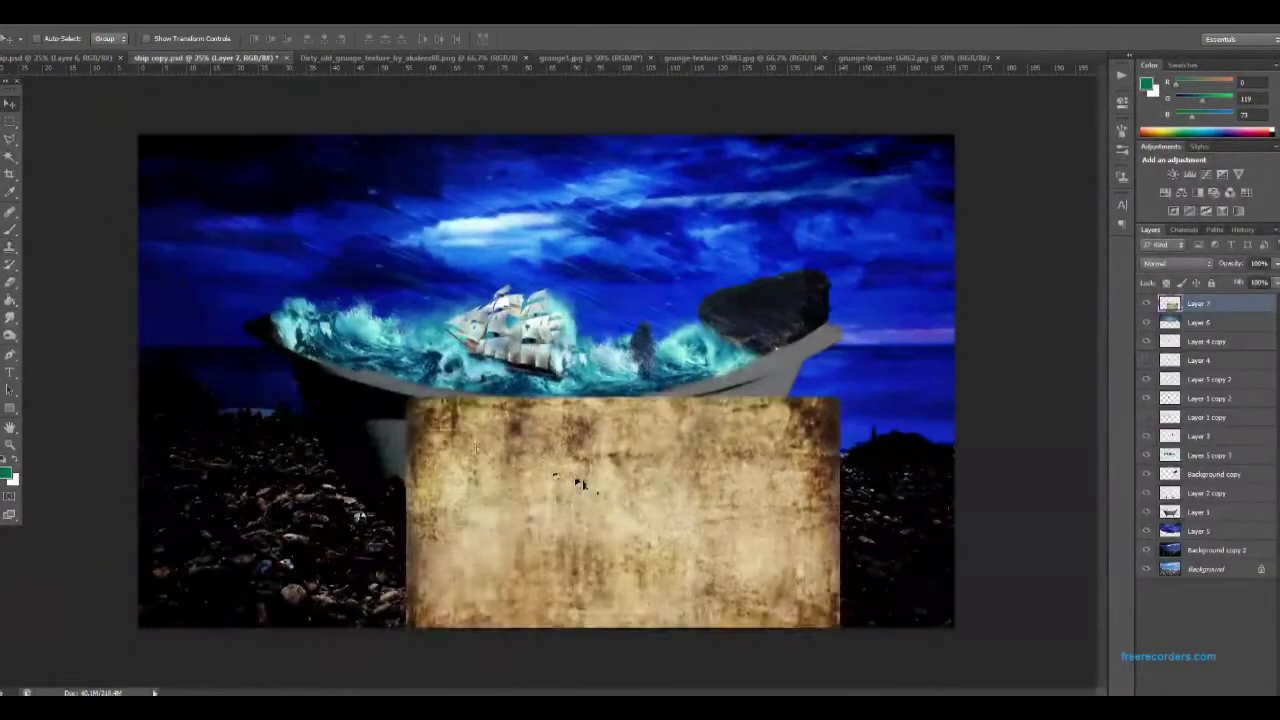
# Bring a grunge texture in as Layer 7, scale it over the tub, and delete everything outside the tub.
pyautogui.moveTo(580, 484); pyautogui.dragTo(415, 384)
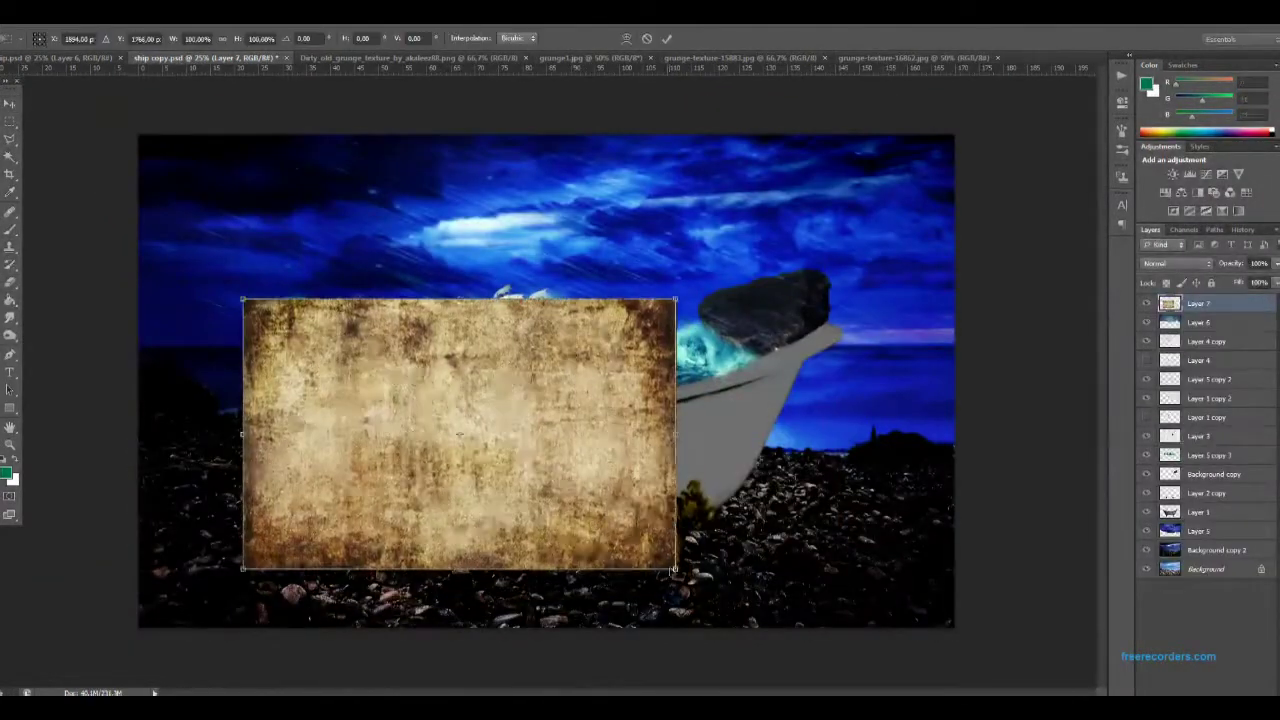
pyautogui.hotkey('ctrl', 't')
pyautogui.moveTo(677, 571); pyautogui.dragTo(850, 622)
pyautogui.press('Return')
pyautogui.keyDown('ctrl'); pyautogui.click(1170, 512); pyautogui.keyUp('ctrl')
pyautogui.hotkey('ctrl', 'shift', 'i')
pyautogui.press('Delete')
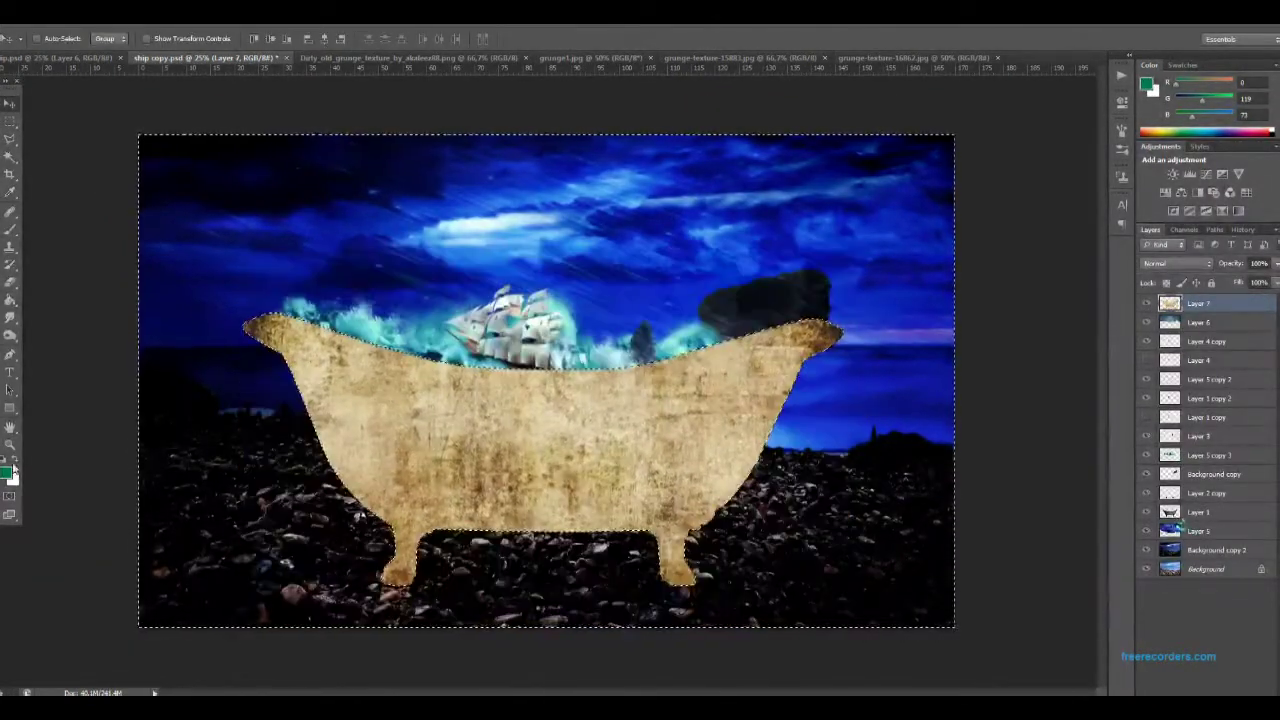
pyautogui.press('m')
# Set the grunge layer's blend mode to Multiply and zoom in on the tub.
pyautogui.click(1175, 263)
pyautogui.press('Up')
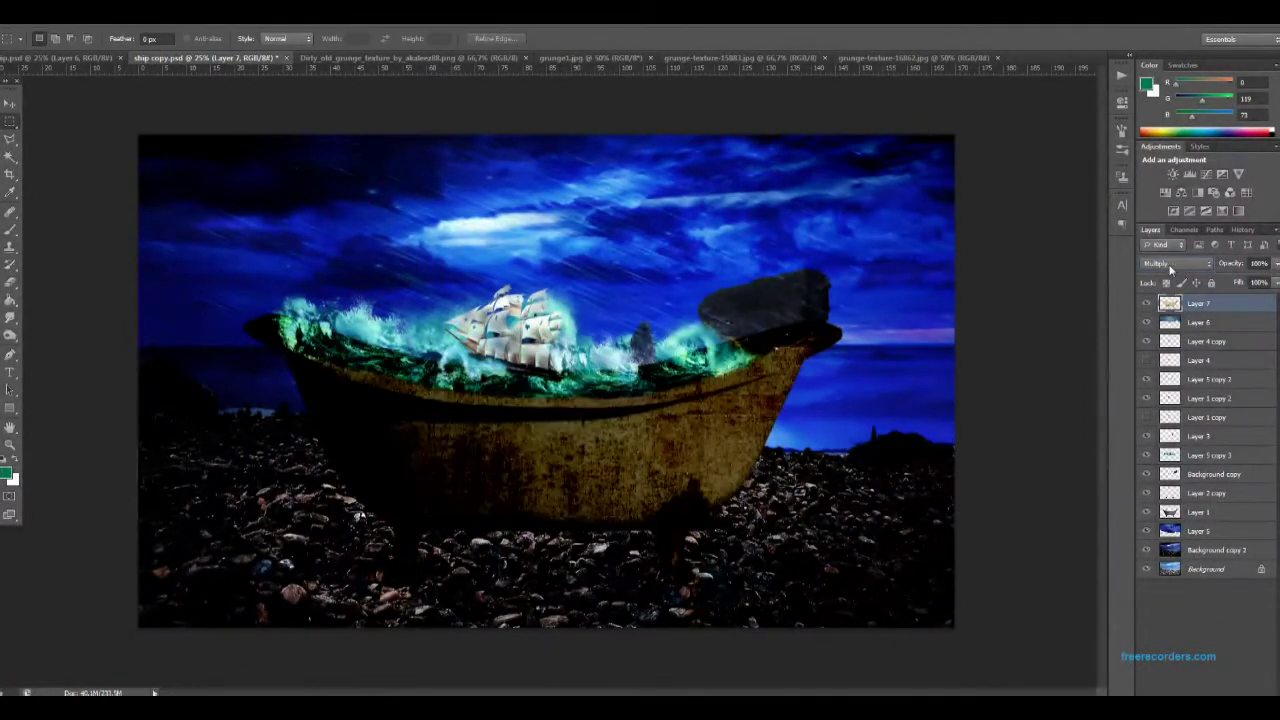
pyautogui.press('Up')
pyautogui.hotkey('ctrl', '+')
pyautogui.hotkey('ctrl', '+')
# Switch from the Clone Stamp to the Eraser with a 195 px brush.
pyautogui.press('s')
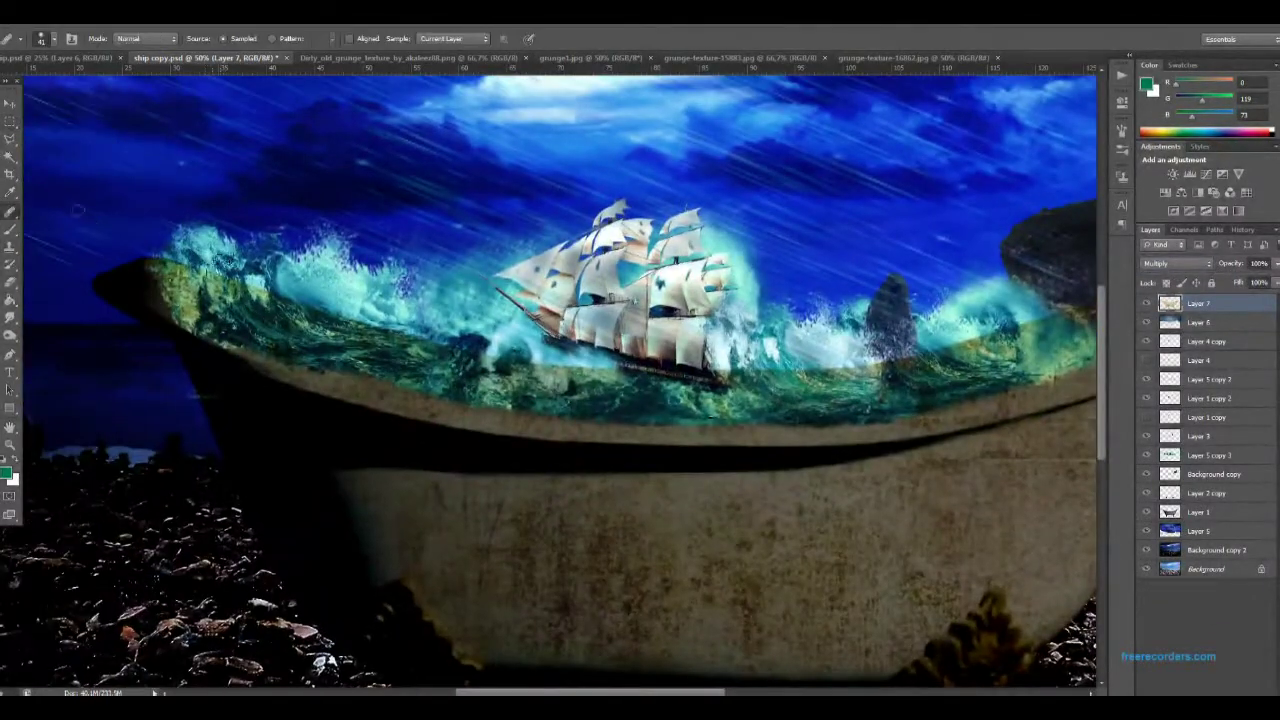
pyautogui.click(54, 38)
pyautogui.press('Return')
pyautogui.click(292, 277)
pyautogui.press('Return')
pyautogui.press('e')
pyautogui.click(53, 38)
pyautogui.click(35, 83)
pyautogui.press('Return')
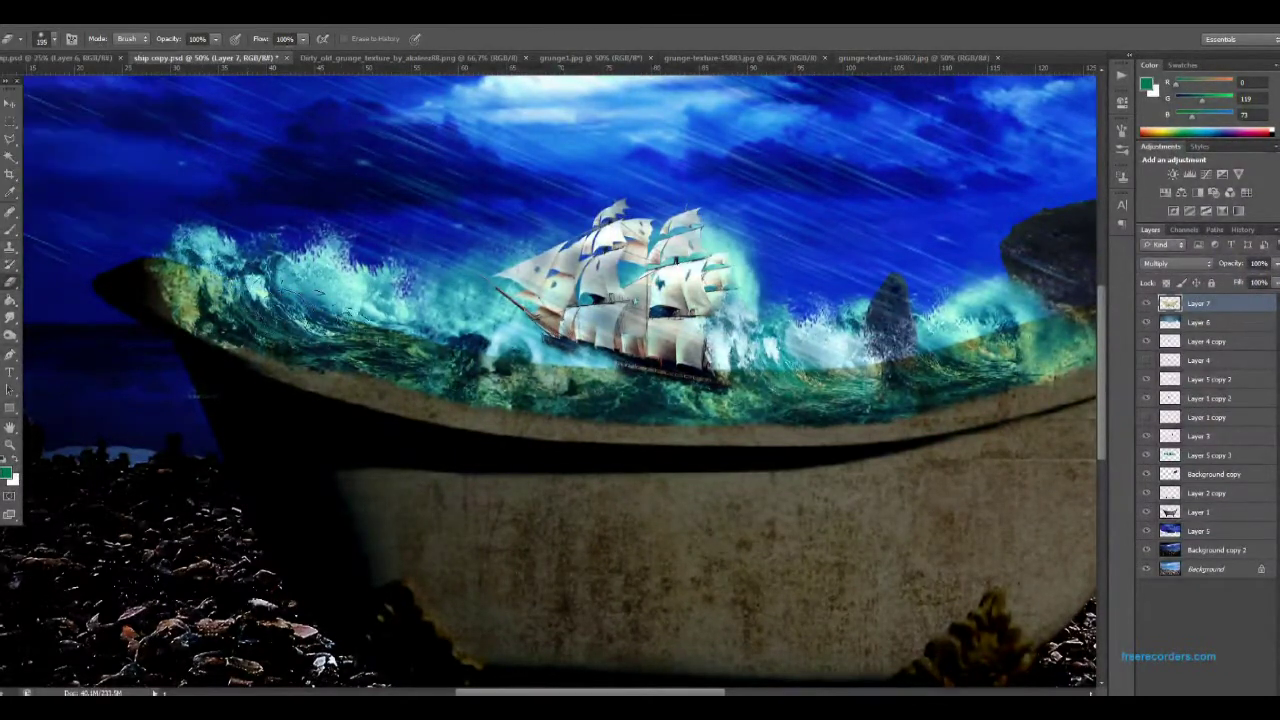
# Look through the opened grunge textures, close one, and return to the bathtub scene.
pyautogui.hscroll(5, 600, 400)
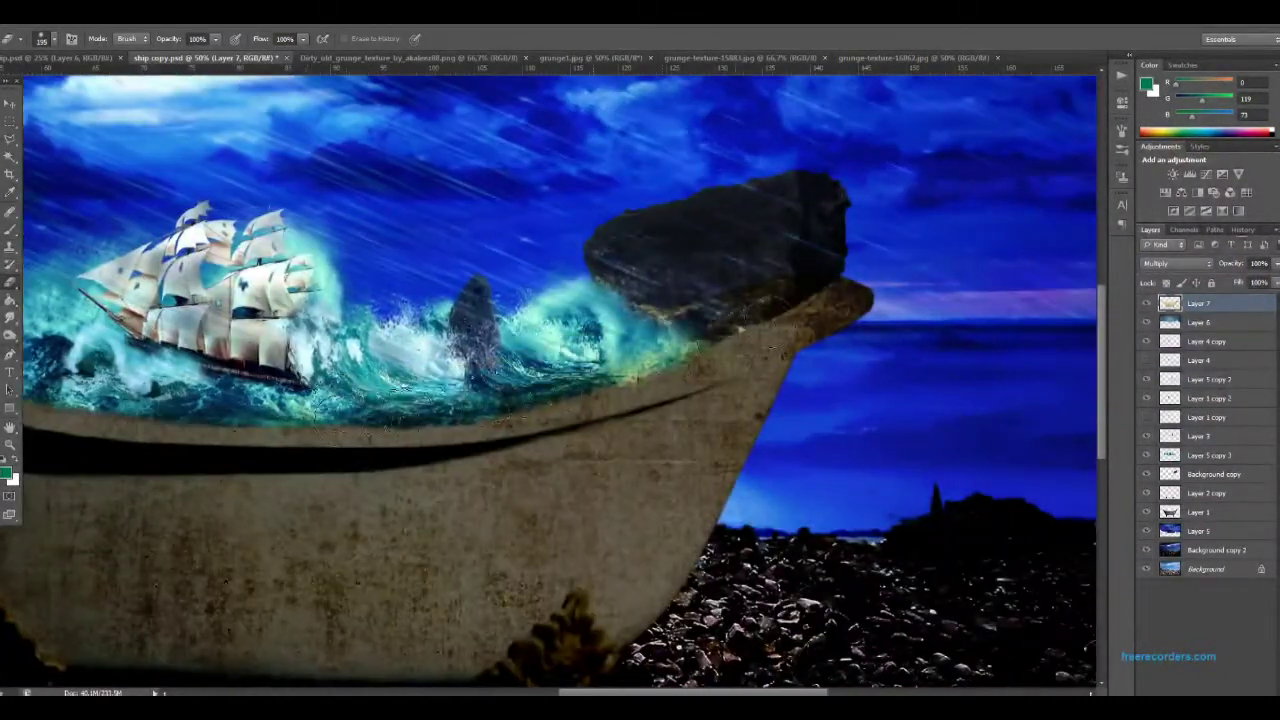
pyautogui.hscroll(-5, 560, 380)
pyautogui.hotkey('ctrl', '-')
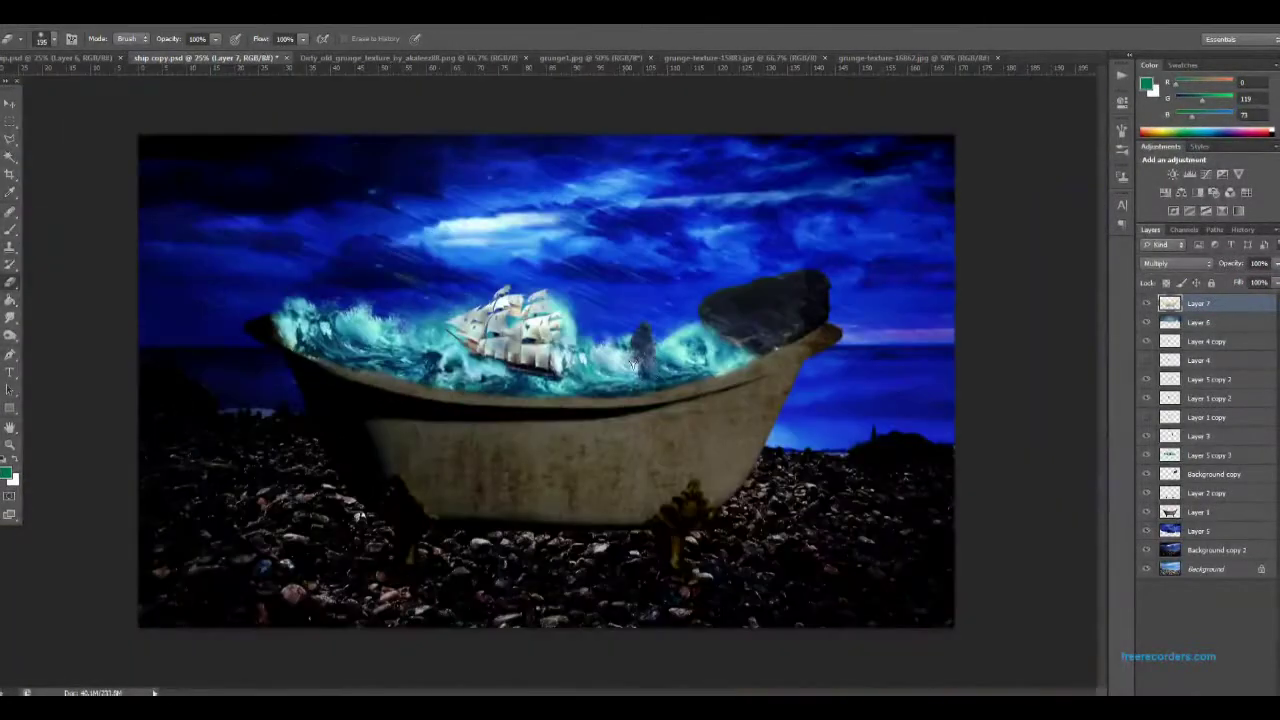
pyautogui.click(893, 58)
pyautogui.click(997, 58)
pyautogui.click(410, 58)
pyautogui.click(591, 58)
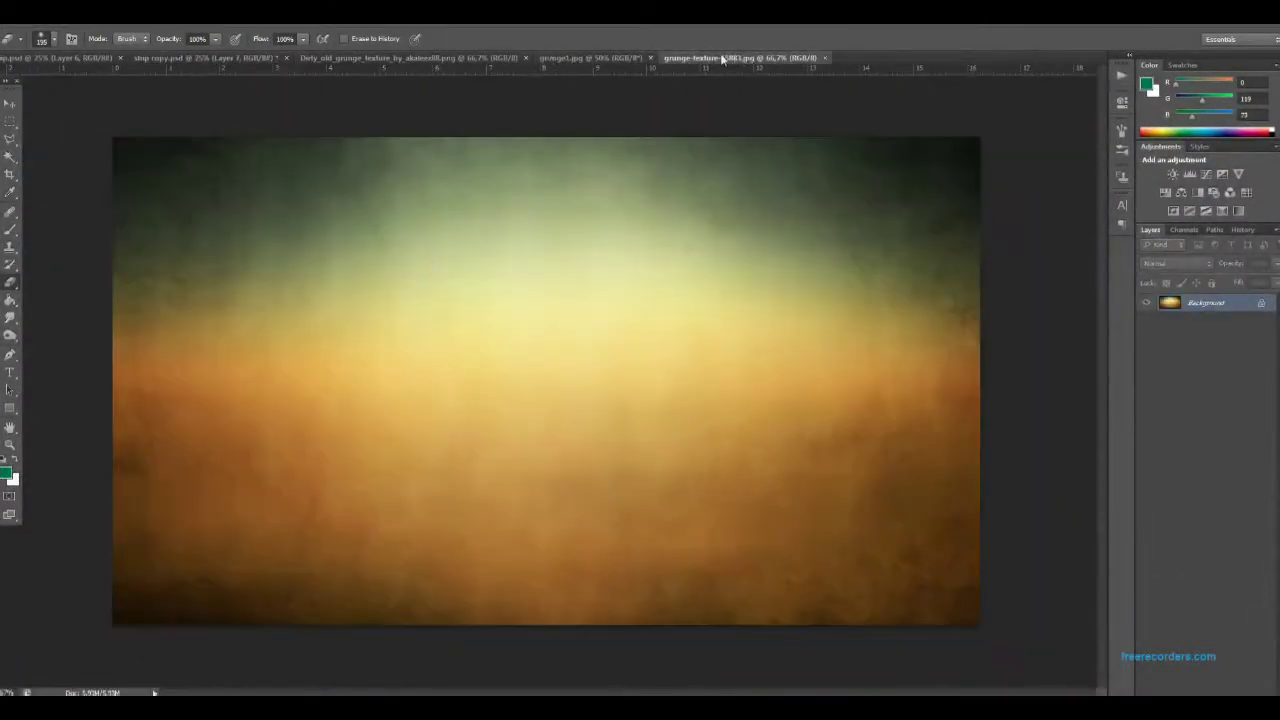
pyautogui.click(205, 58)
# Lighten the grunge layer's tones with Levels for a rusty look.
pyautogui.hotkey('ctrl', 'l')
pyautogui.moveTo(1005, 500); pyautogui.dragTo(997, 508)
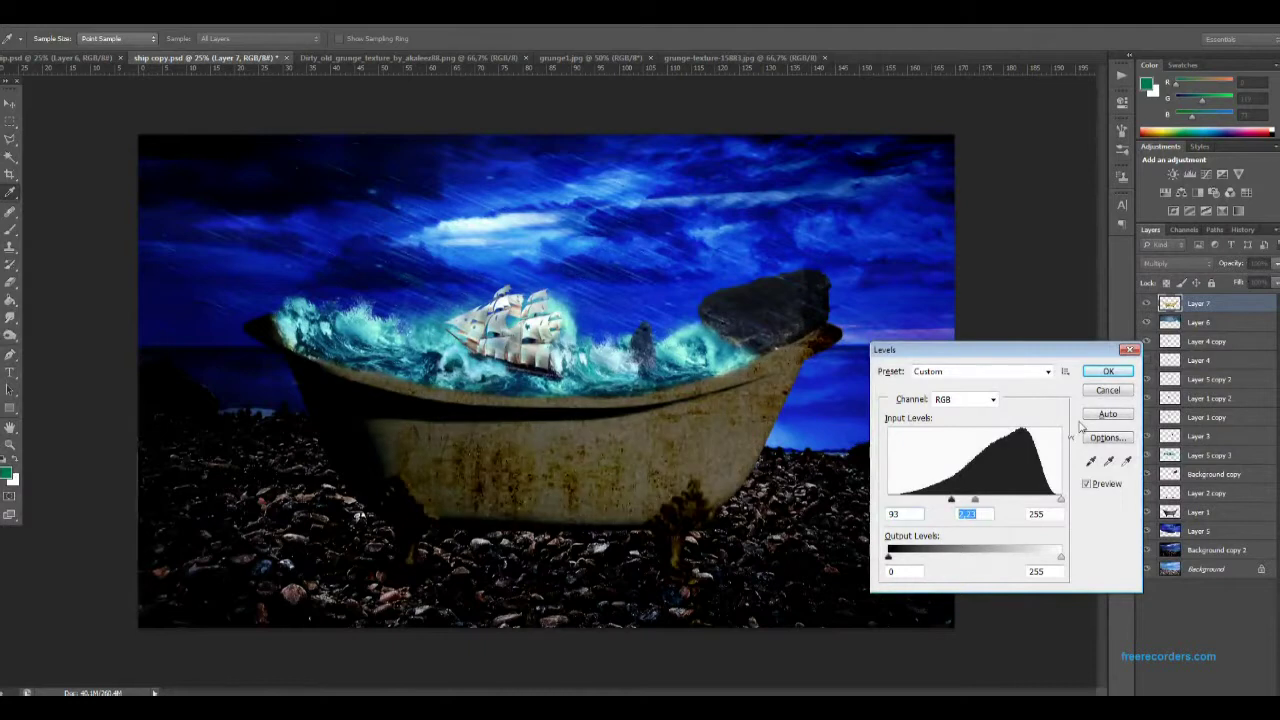
pyautogui.press('Return')
pyautogui.press('b')
# Set the brush to 66 px at 22% opacity, then go to the dirty old grunge texture.
pyautogui.hotkey('ctrl', '+')
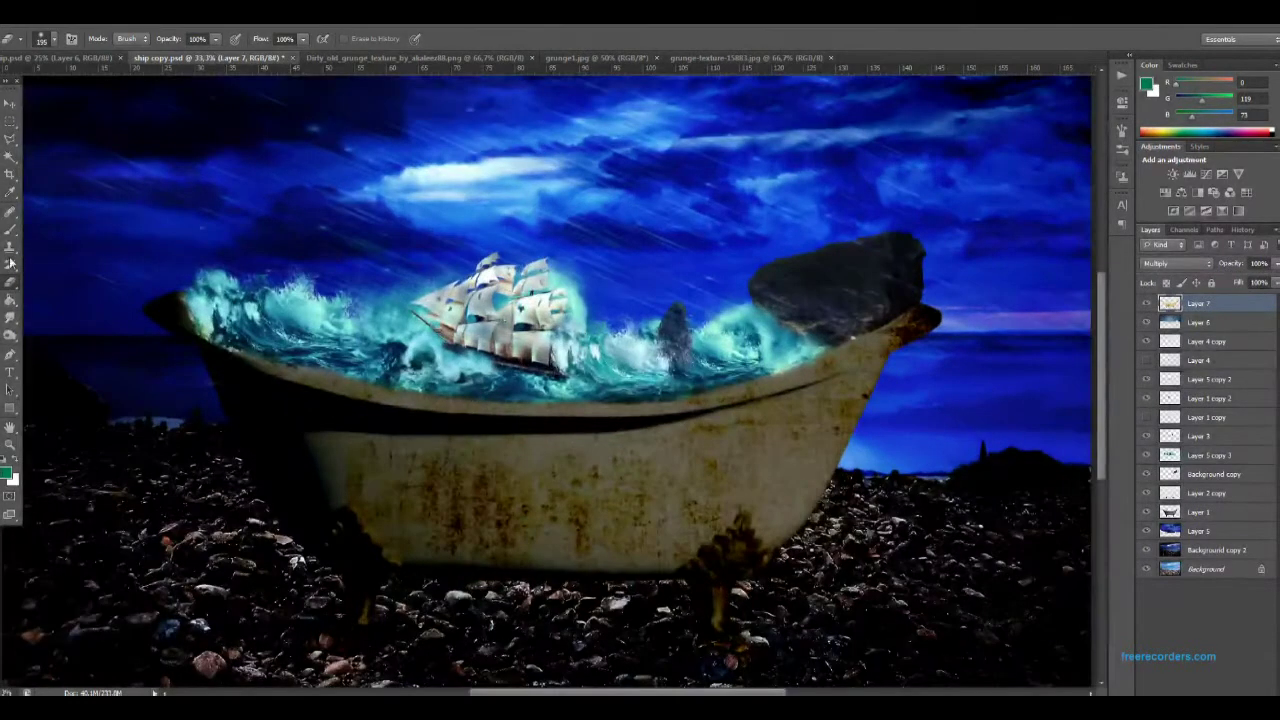
pyautogui.click(41, 38)
pyautogui.moveTo(60, 87); pyautogui.dragTo(48, 87)
pyautogui.moveTo(215, 38); pyautogui.dragTo(190, 55)
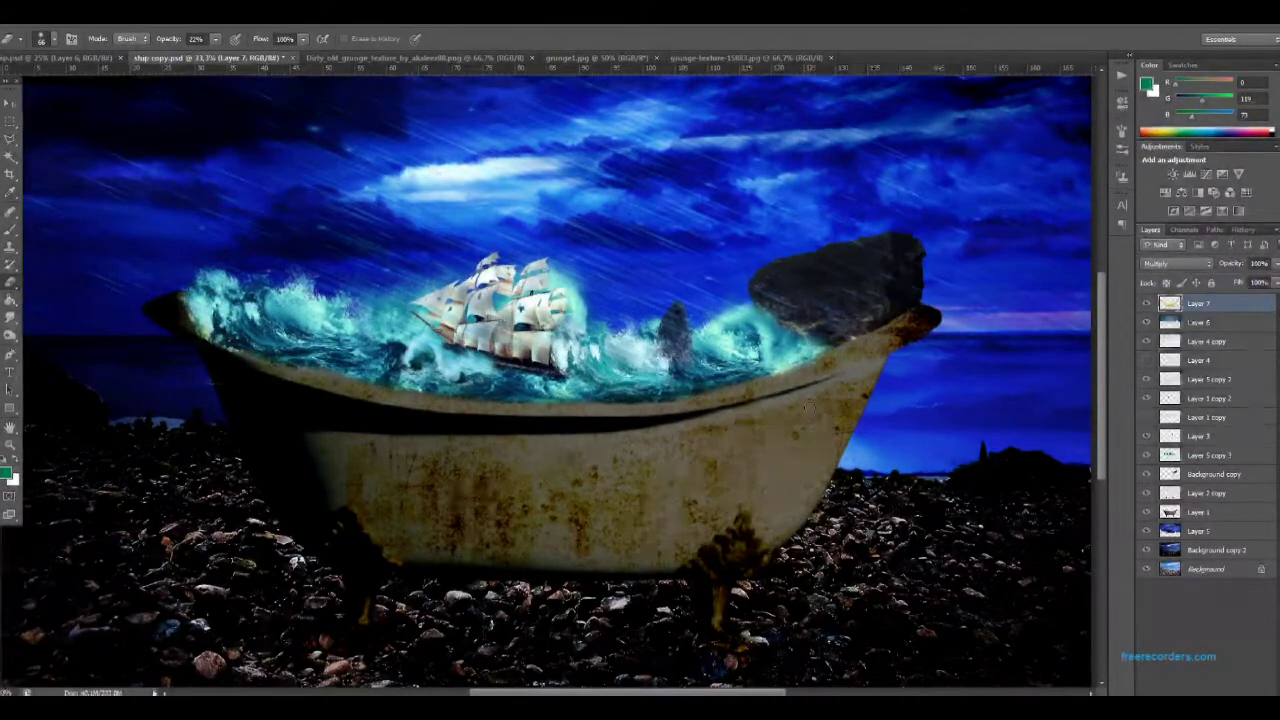
pyautogui.press('v')
pyautogui.click(415, 57)
# Copy the dirty old grunge texture into the bathtub scene and enlarge it over the tub.
pyautogui.hotkey('ctrl', 'a')
pyautogui.hotkey('ctrl', 'c')
pyautogui.hotkey('ctrl', 'shift', 'Tab')
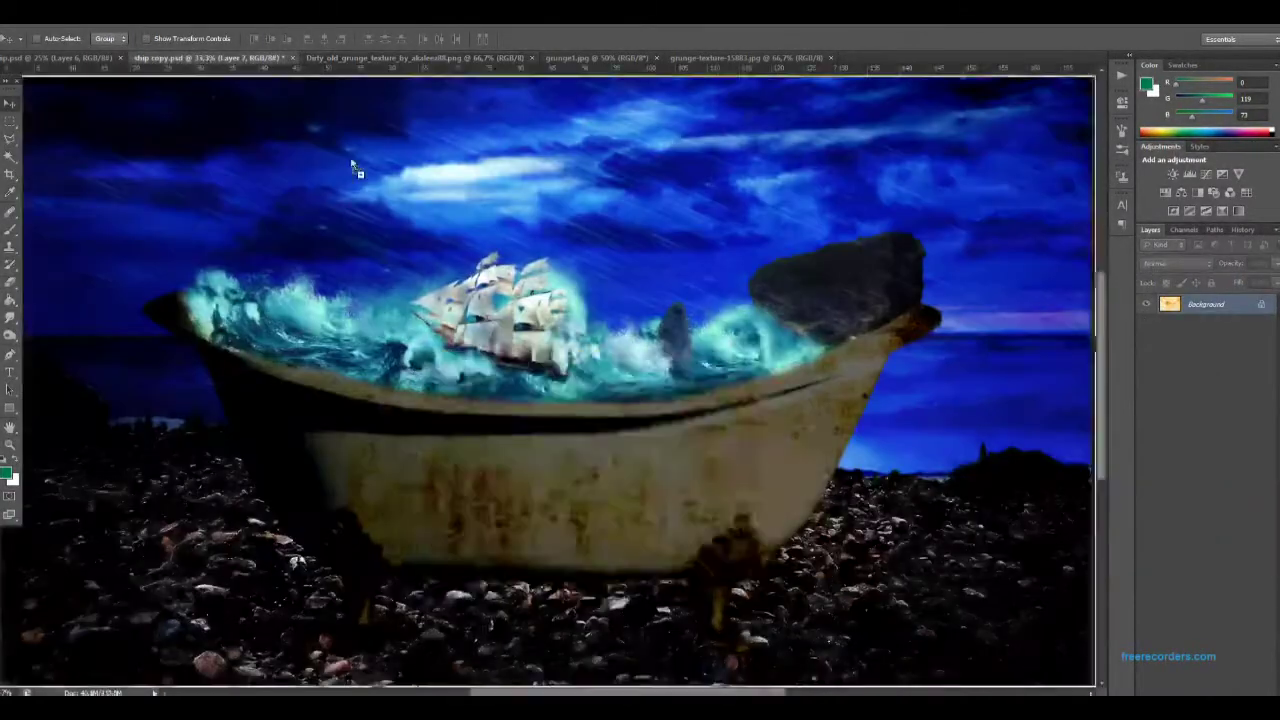
pyautogui.hotkey('ctrl', 'v')
pyautogui.hotkey('ctrl', 't')
pyautogui.moveTo(443, 349); pyautogui.dragTo(191, 180)
pyautogui.press('Return')
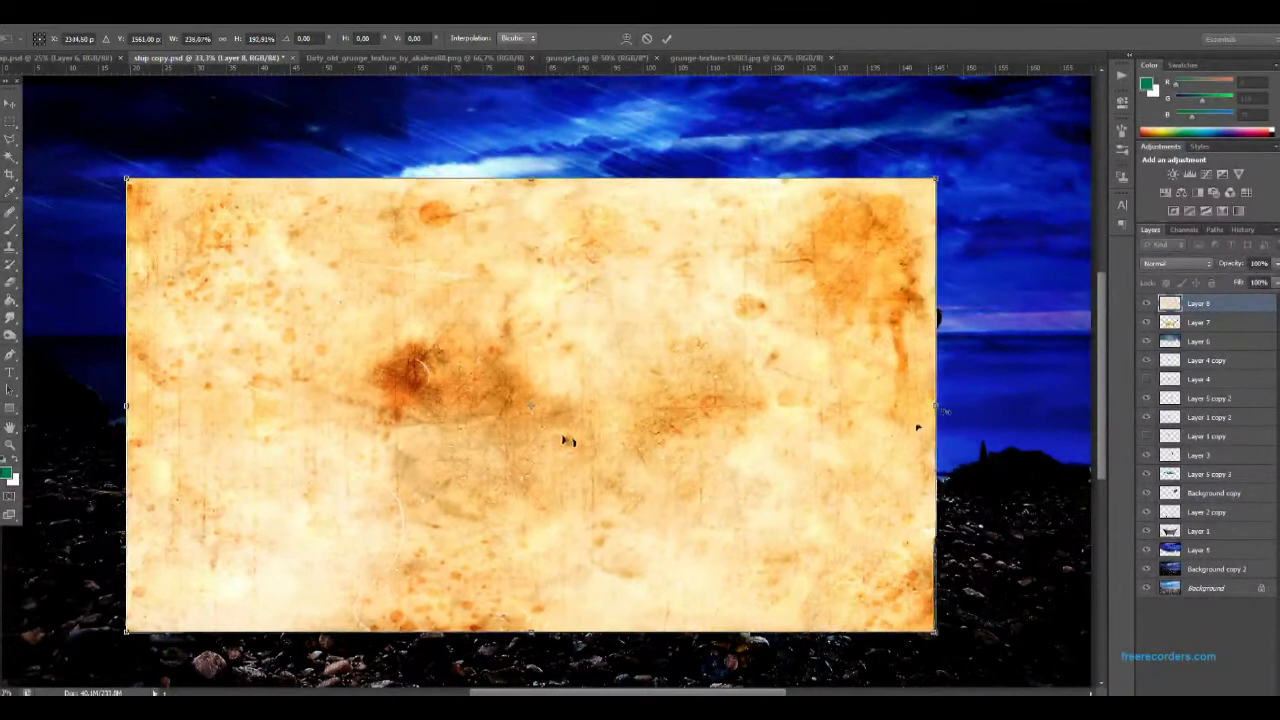
# Trim the new texture to the bathtub outline by deleting everything outside the tub.
pyautogui.keyDown('ctrl'); pyautogui.click(1170, 322); pyautogui.keyUp('ctrl')
pyautogui.hotkey('ctrl', 'shift', 'i')
pyautogui.press('Delete')
pyautogui.hotkey('ctrl', 'd')
pyautogui.press('m')
# Set the texture layer to Color Burn, then undo an attempted merge down.
pyautogui.click(1175, 263)
pyautogui.scroll(-4, 1175, 263)
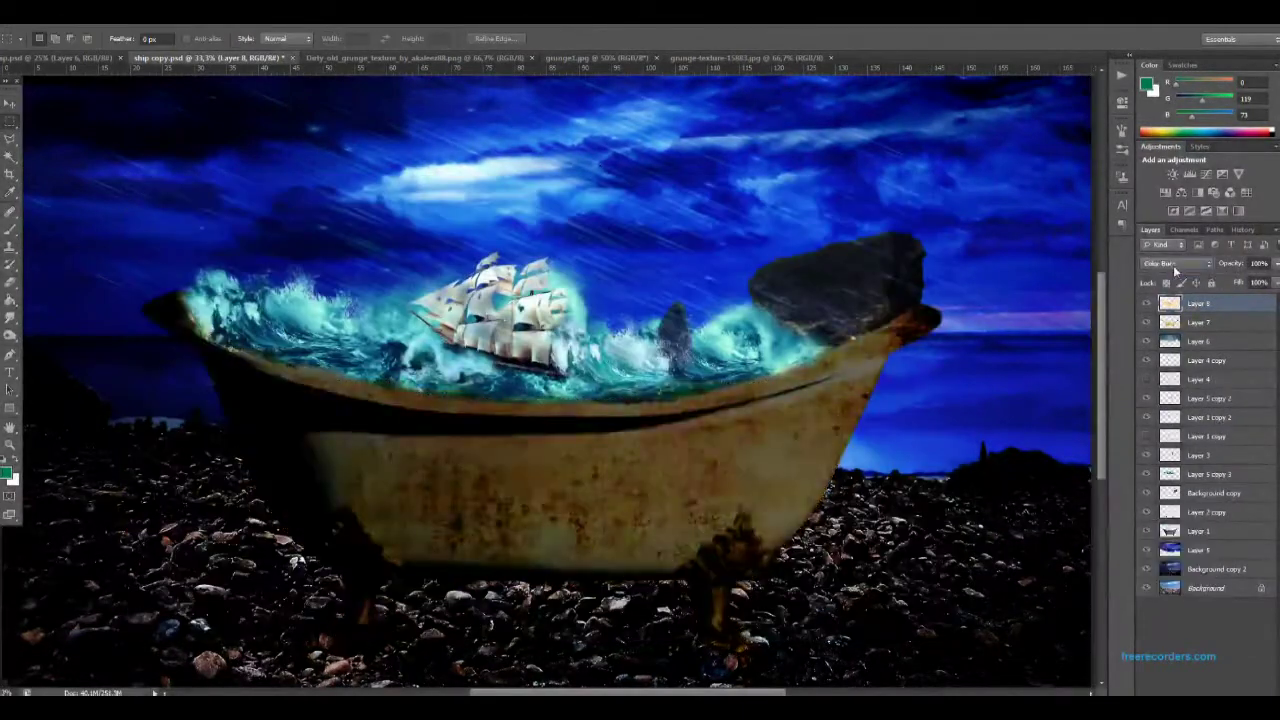
pyautogui.rightClick(1217, 316)
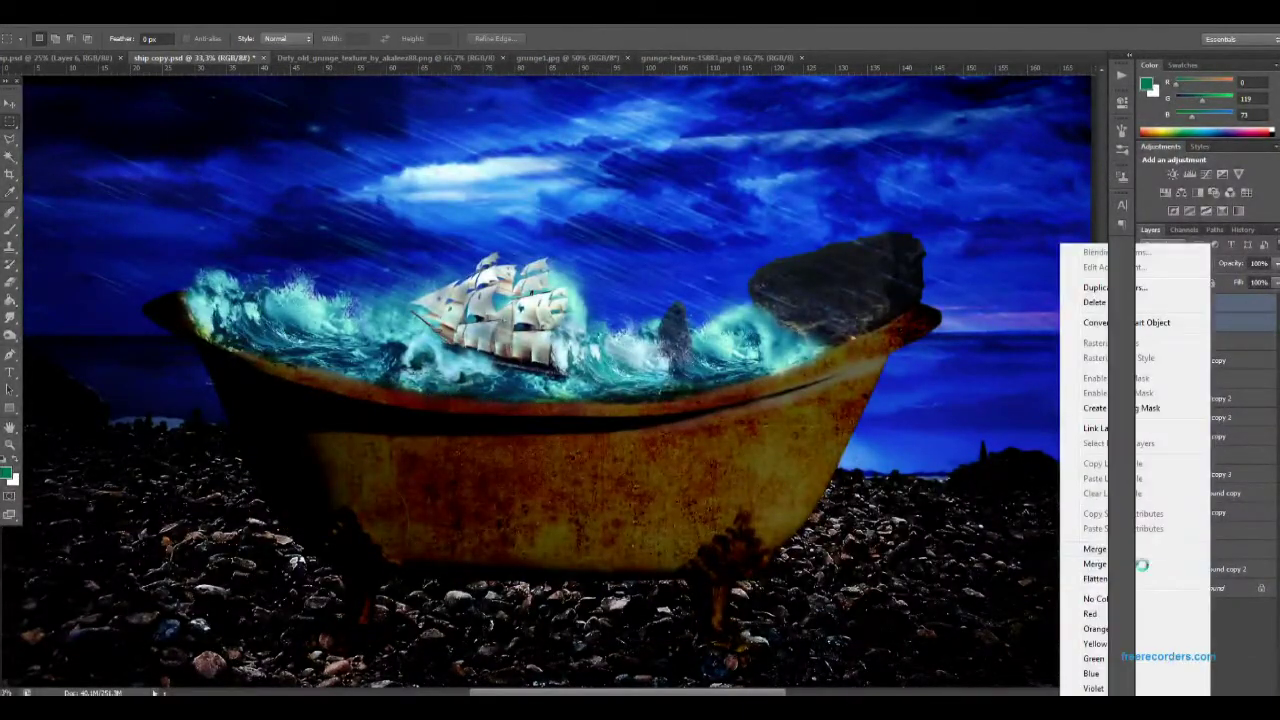
pyautogui.click(1100, 565)
pyautogui.hotkey('ctrl', 'z')
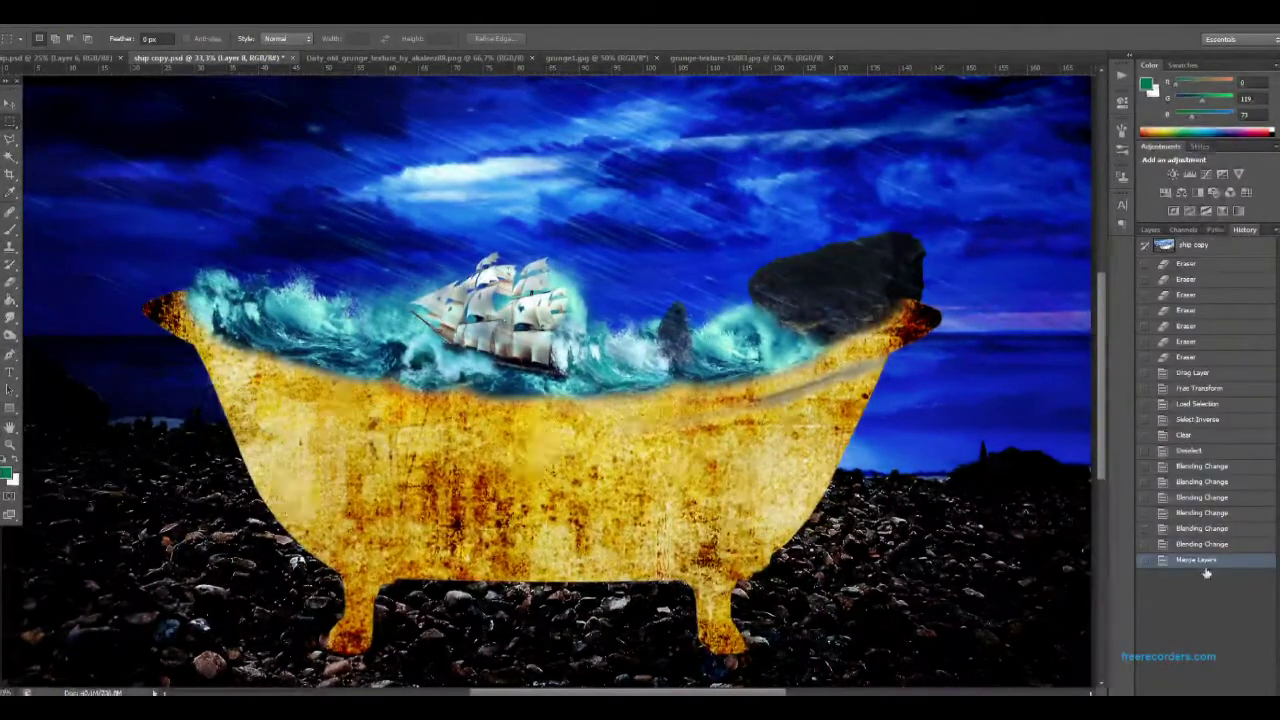
# Set the layer's Levels midtones to 1.94 and save the document.
pyautogui.hotkey('ctrl', 'l')
pyautogui.moveTo(974, 500); pyautogui.dragTo(935, 507)
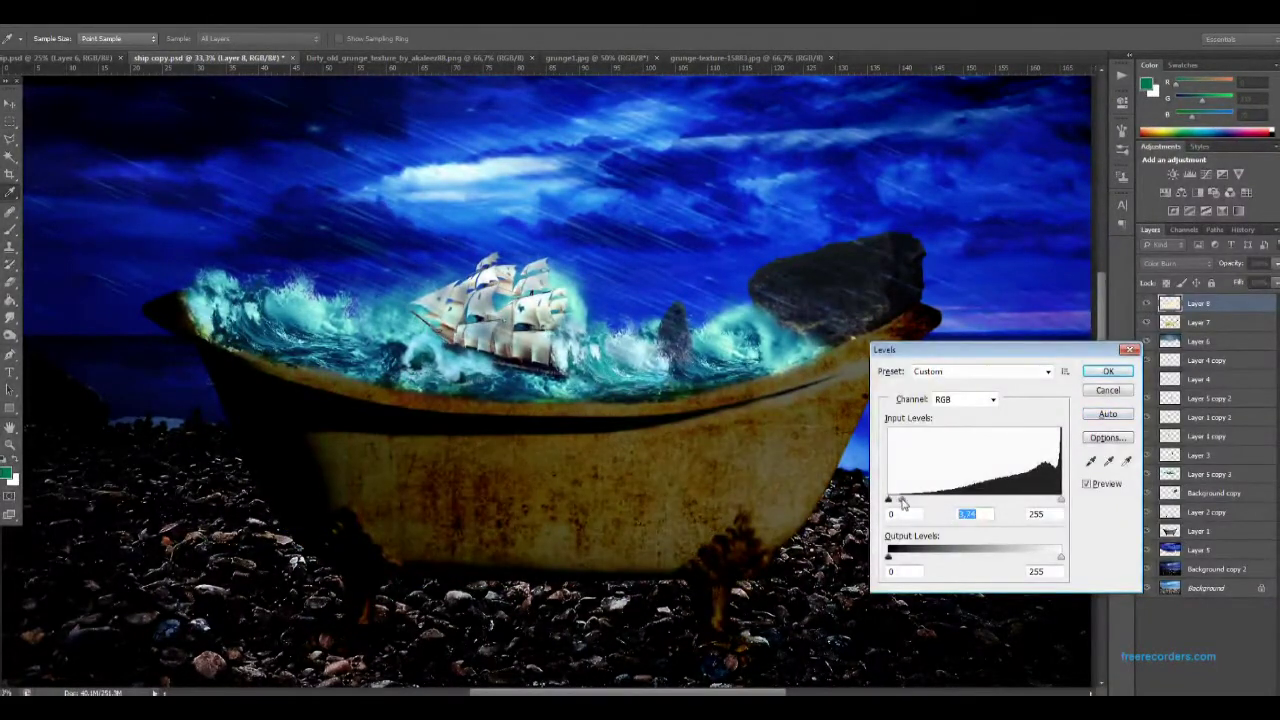
pyautogui.click(1104, 373)
pyautogui.press('m')
pyautogui.hotkey('ctrl', '-')
pyautogui.hotkey('ctrl', 's')
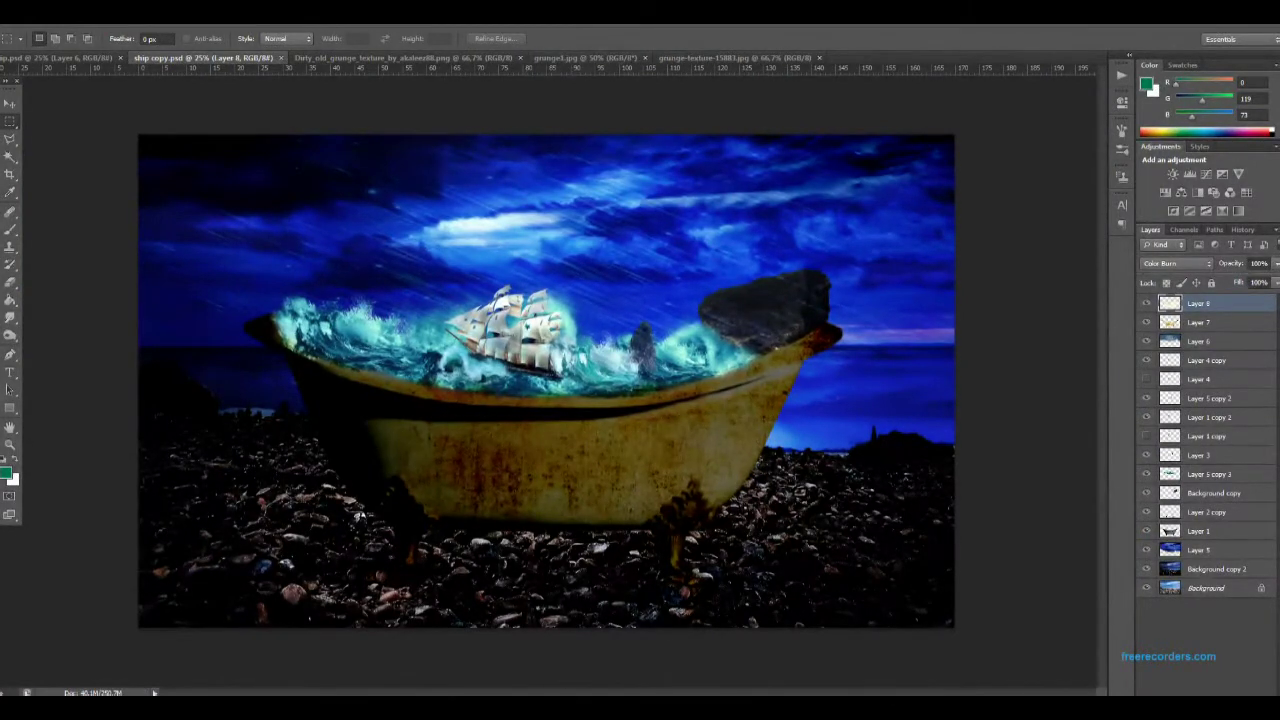
# Drag the grunge texture into the ship image as a new layer.
pyautogui.click(585, 57)
pyautogui.press('v')
pyautogui.moveTo(188, 192); pyautogui.dragTo(275, 255)
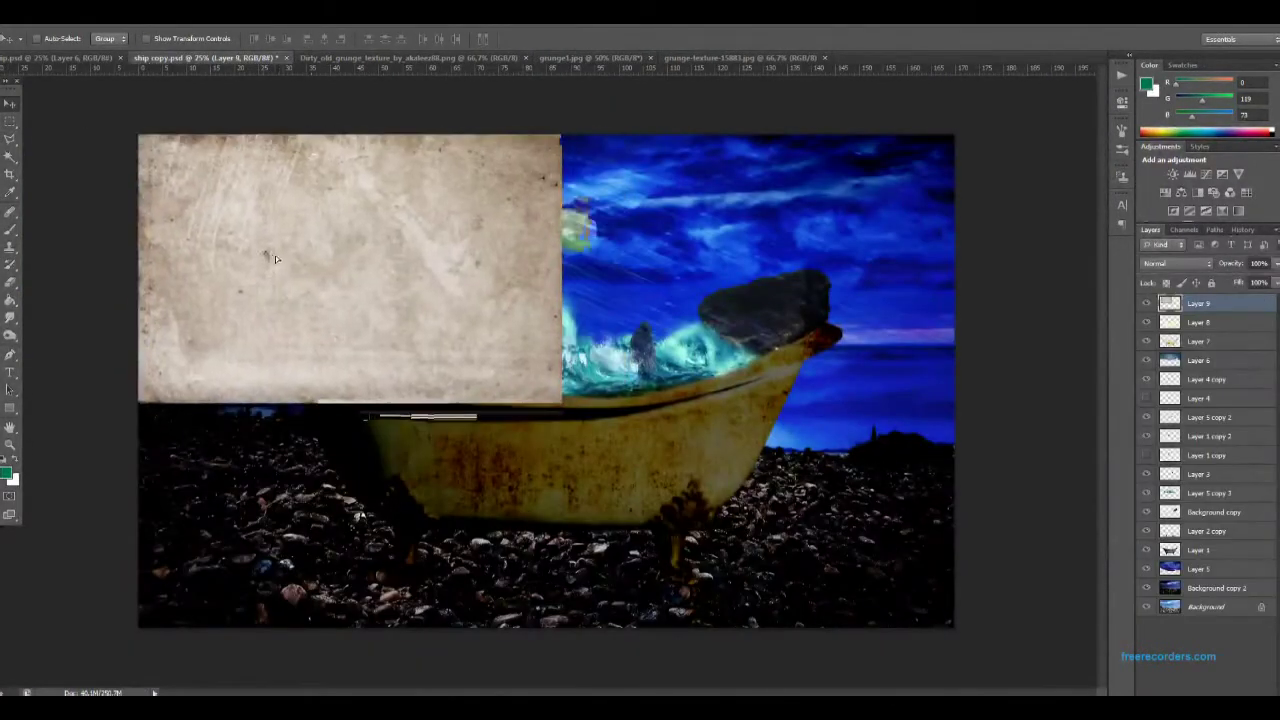
# Stretch the grunge texture over the whole canvas and try blend modes such as Soft Light.
pyautogui.hotkey('ctrl', 't')
pyautogui.moveTo(560, 402); pyautogui.dragTo(986, 624)
pyautogui.press('Return')
pyautogui.click(1167, 262)
pyautogui.click(1165, 263)
pyautogui.press('Down')
pyautogui.press('Down')
pyautogui.press('Down')
# Set the grunge layer to Color Burn at 32% opacity.
pyautogui.press('Down')
pyautogui.press('Down')
pyautogui.press('Down')
pyautogui.press('Up')
pyautogui.press('Up')
pyautogui.press('Up')
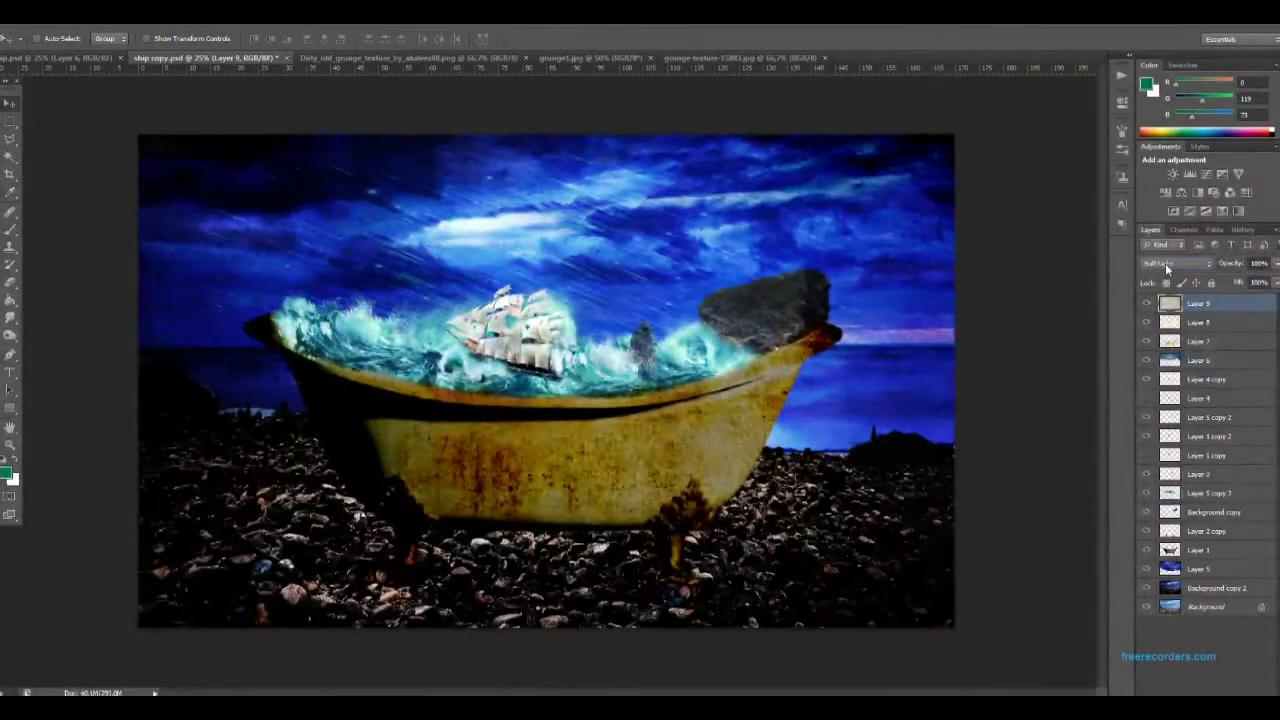
pyautogui.click(1146, 303)
pyautogui.click(1167, 263)
pyautogui.press('Down')
pyautogui.press('Down')
pyautogui.press('Down')
pyautogui.press('Up')
pyautogui.press('Up')
pyautogui.press('Up')
pyautogui.press('Up')
pyautogui.press('Up')
pyautogui.press('Up')
pyautogui.press('Up')
pyautogui.press('Up')
pyautogui.press('Up')
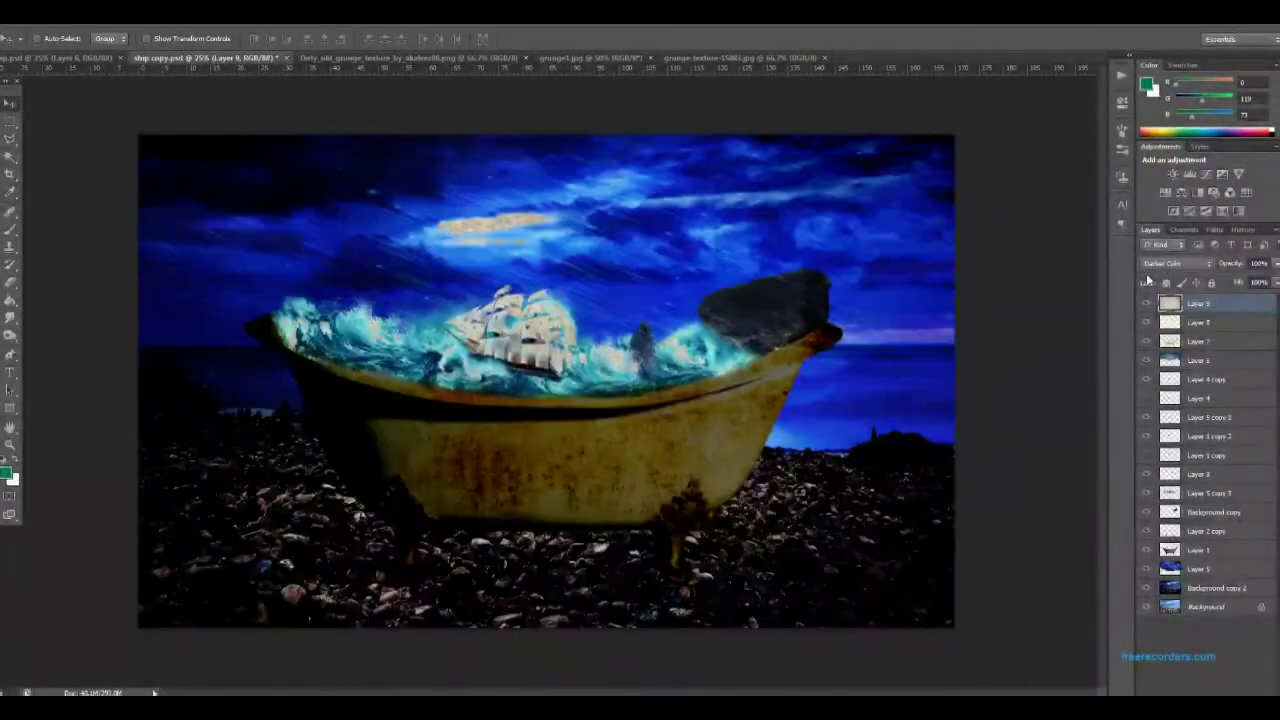
pyautogui.click(1172, 263)
pyautogui.press('Up')
pyautogui.press('Up')
pyautogui.press('Return')
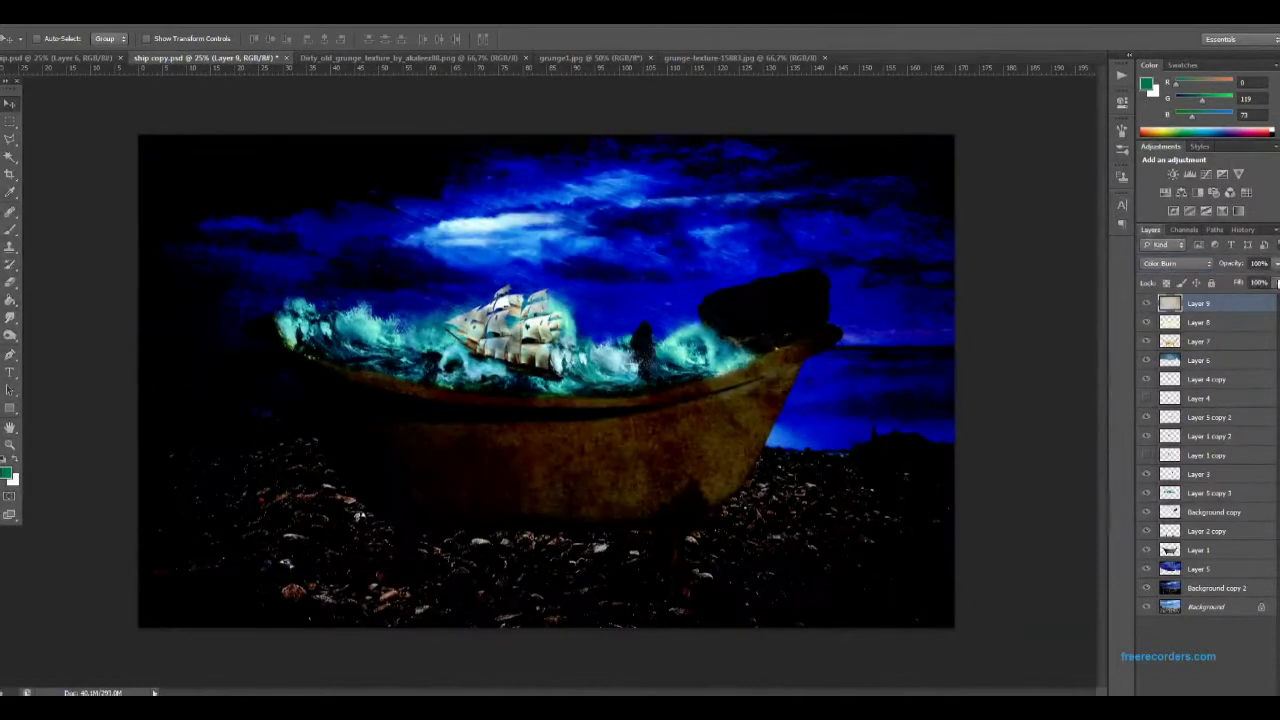
pyautogui.moveTo(1277, 264); pyautogui.dragTo(1257, 300)
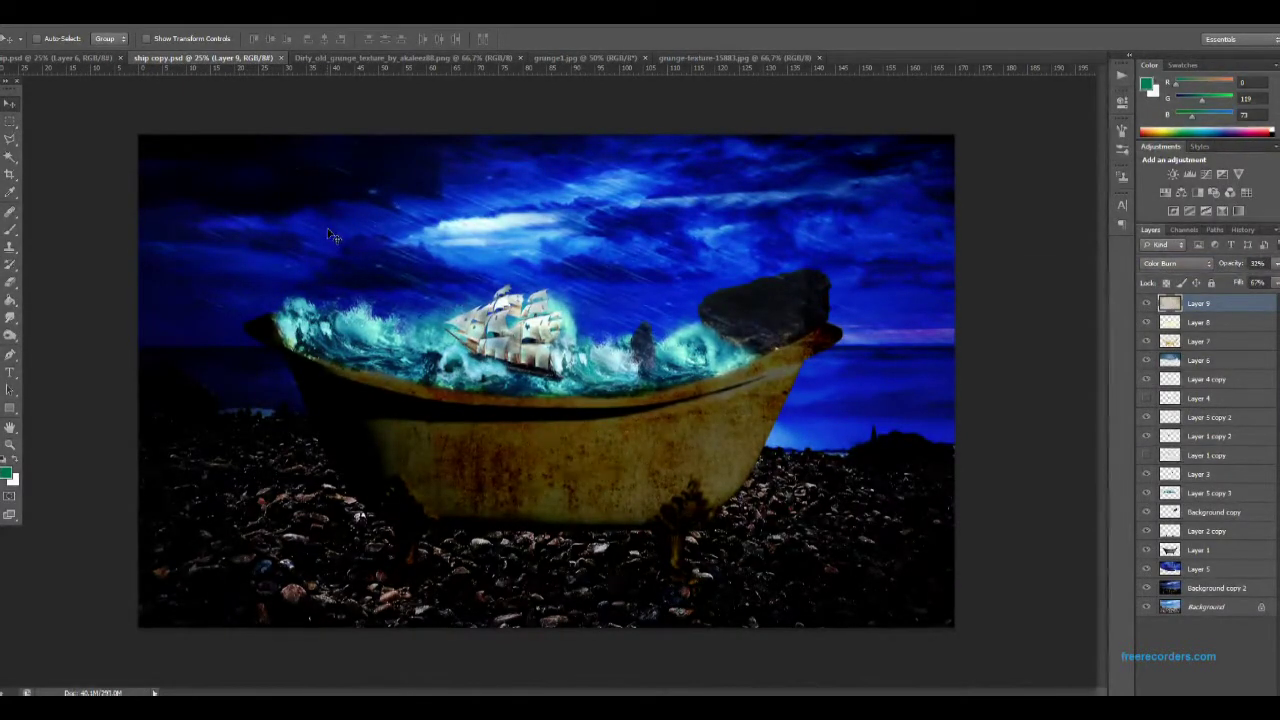
# Desaturate the Background copy 2 layer by -45 with Hue/Saturation.
pyautogui.click(1242, 567)
pyautogui.click(1219, 590)
pyautogui.hotkey('ctrl', 'u')
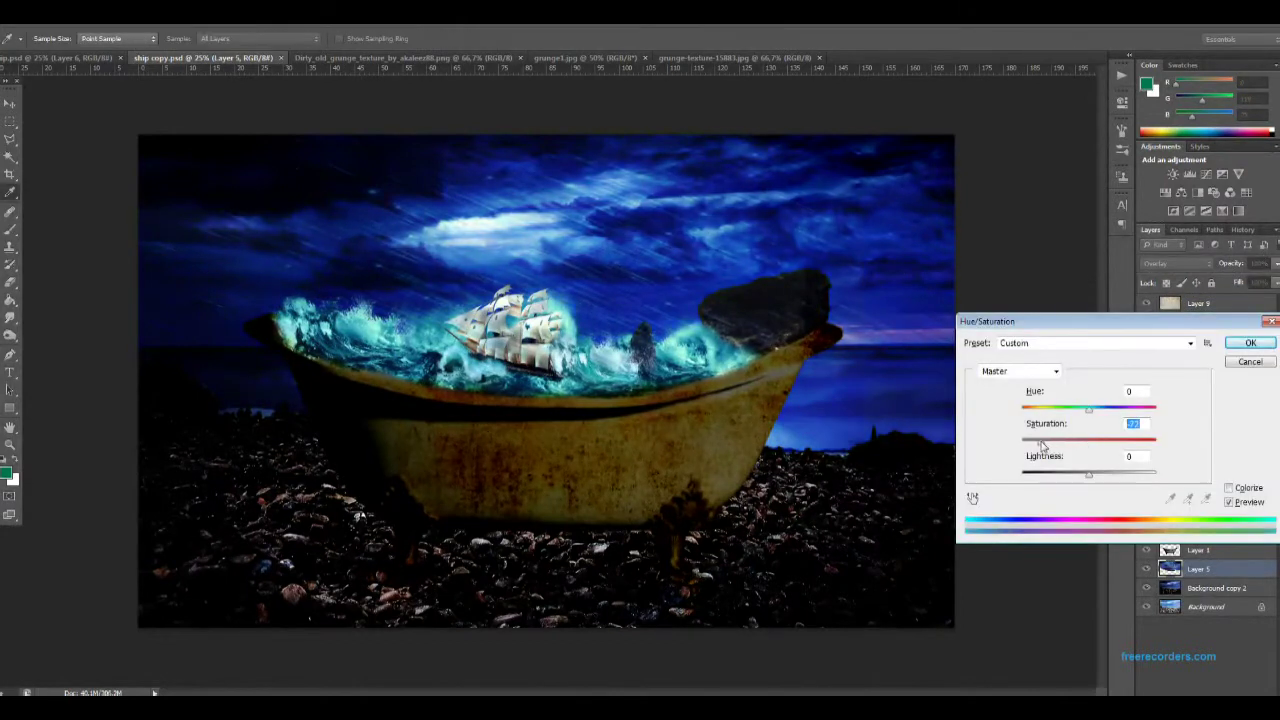
pyautogui.moveTo(1089, 440); pyautogui.dragTo(1060, 440)
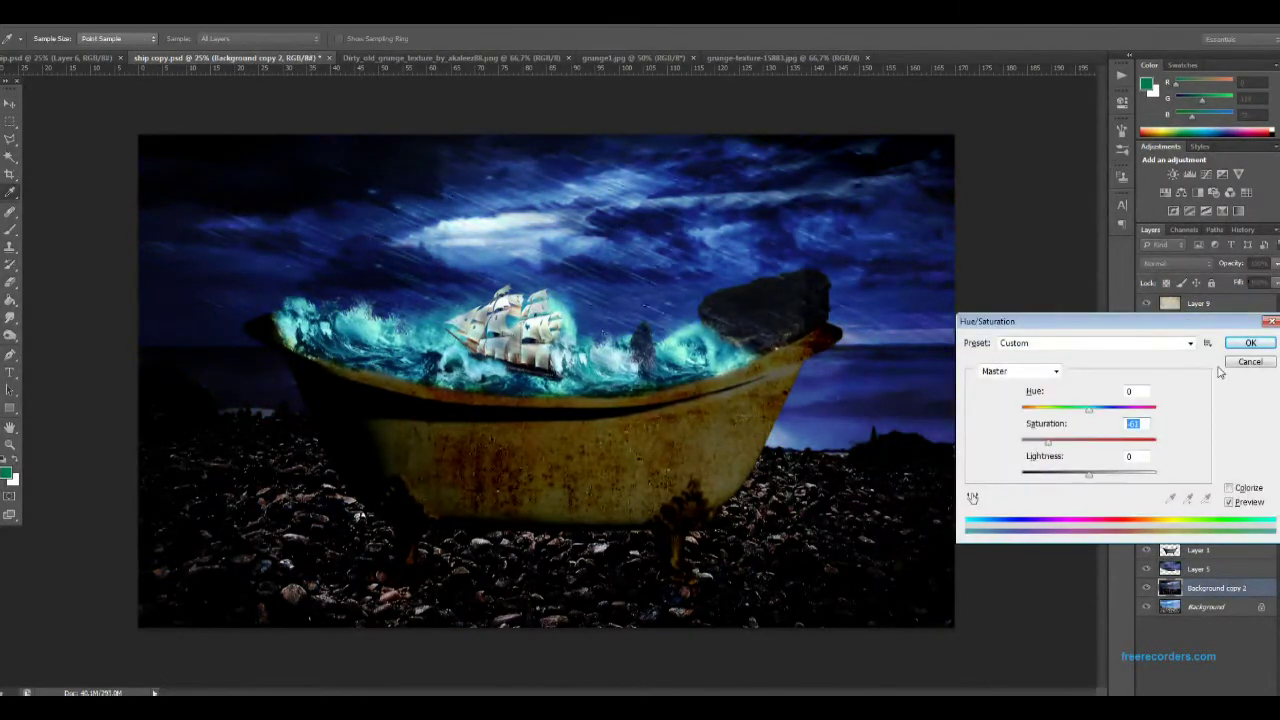
pyautogui.press('Return')
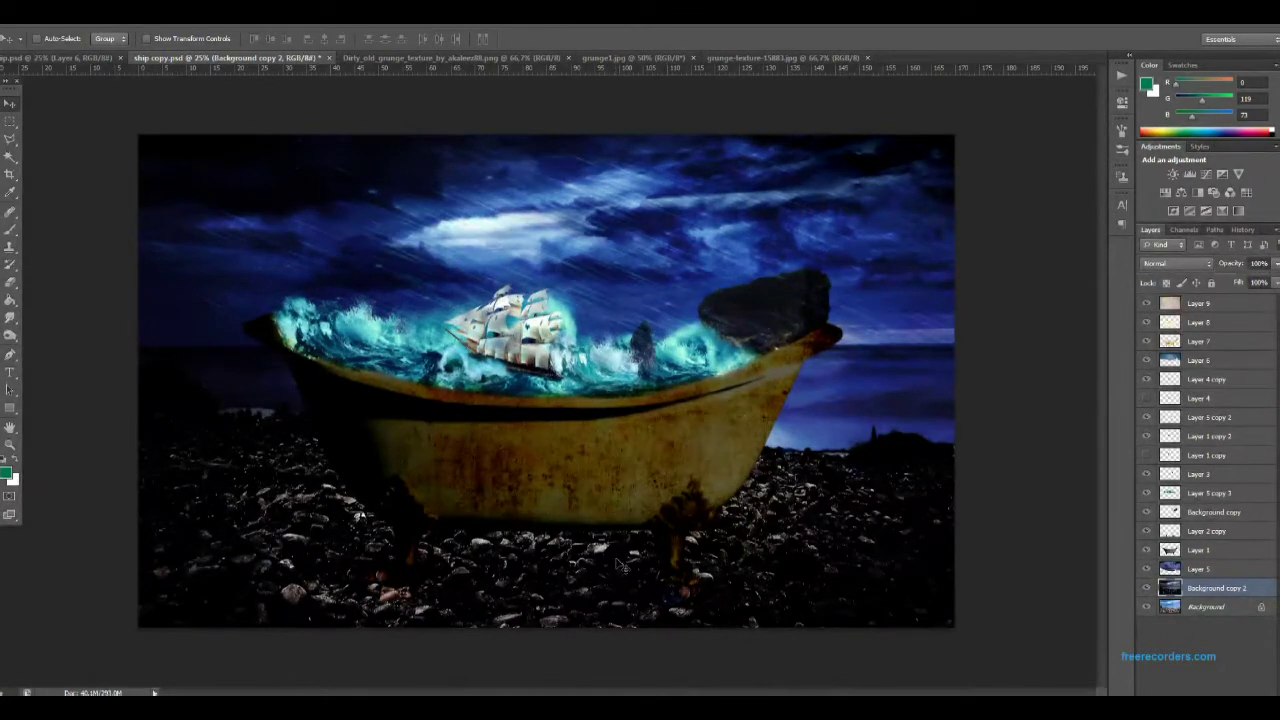
# Paste the lightning image as Layer 10 and set its blend mode to Color Dodge.
pyautogui.click(1206, 379)
pyautogui.hotkey('ctrl', 'v')
pyautogui.click(1161, 268)
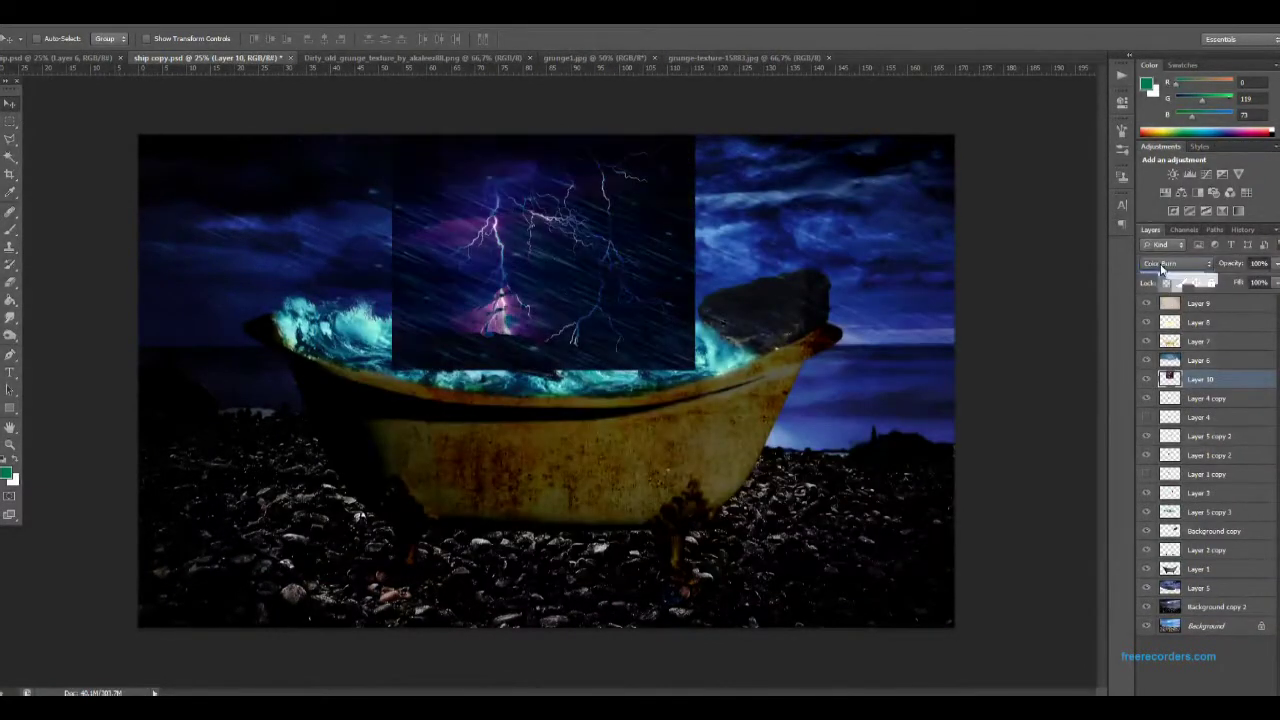
pyautogui.scroll(-5, 1160, 266)
pyautogui.scroll(-4, 1160, 263)
pyautogui.scroll(-4, 1160, 263)
pyautogui.scroll(-4, 1160, 263)
pyautogui.scroll(4, 1160, 263)
pyautogui.scroll(3, 1160, 263)
pyautogui.scroll(3, 1160, 263)
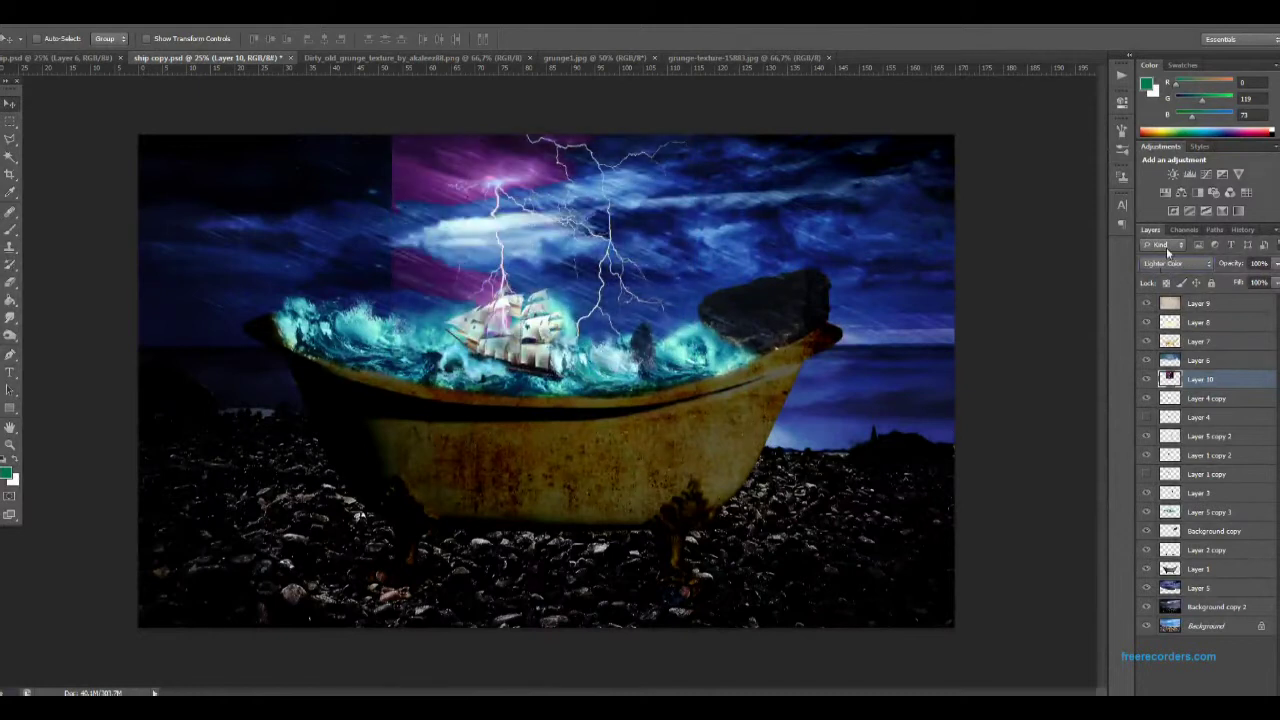
pyautogui.scroll(7, 1160, 263)
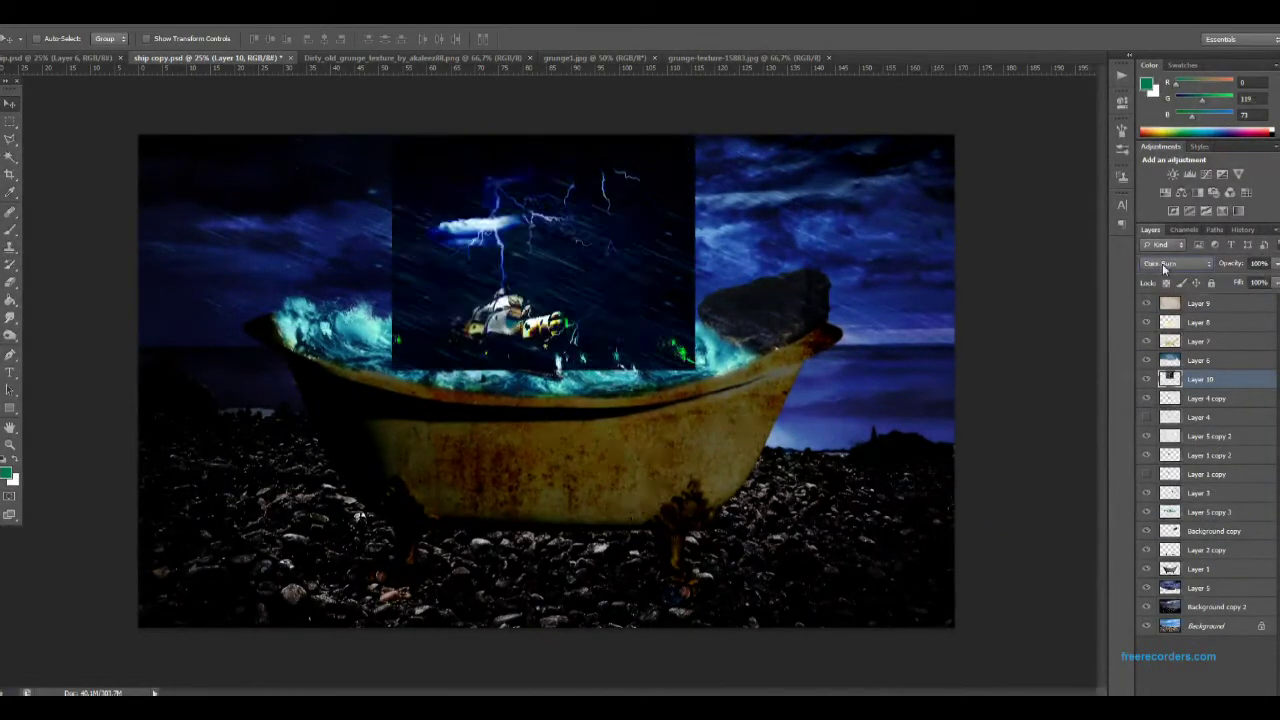
pyautogui.scroll(-1, 1162, 263)
# Move the lightning over the right-hand rock and lower its layer in the stack.
pyautogui.hotkey('ctrl', '[')
pyautogui.hotkey('ctrl', '[')
pyautogui.hotkey('ctrl', '[')
pyautogui.scroll(-1, 1150, 265)
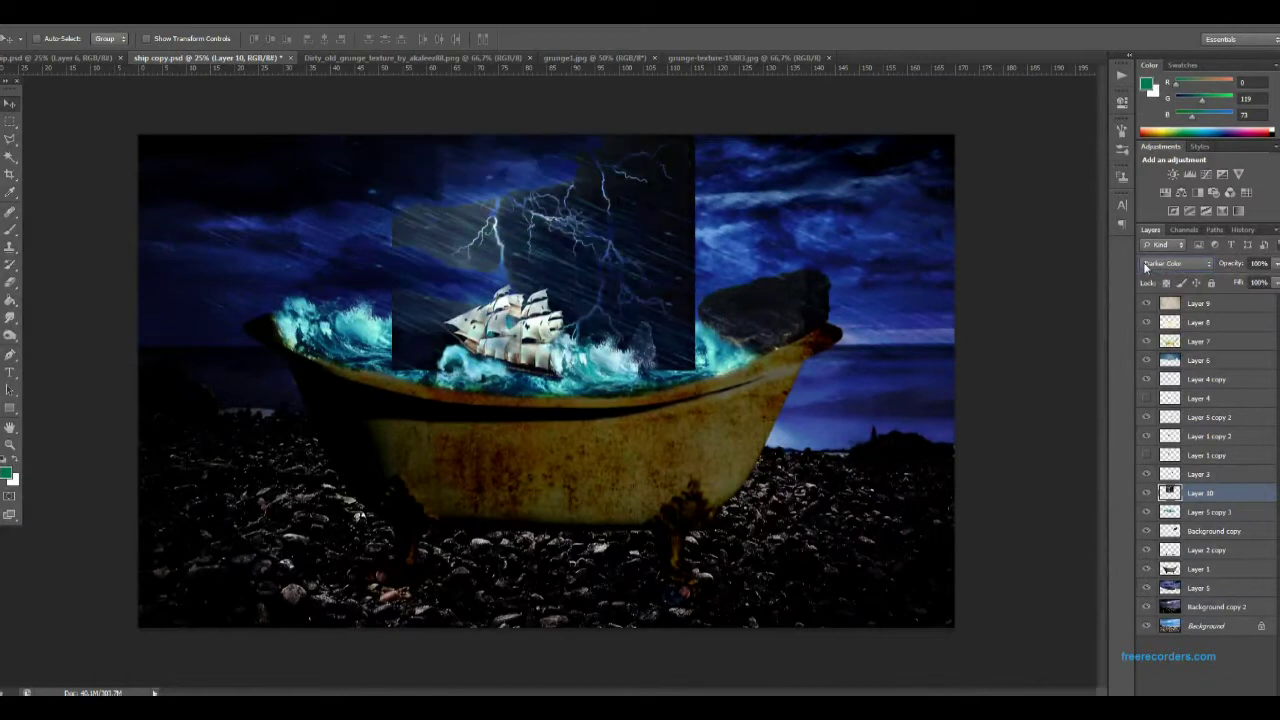
pyautogui.scroll(-3, 1146, 266)
pyautogui.press('b')
pyautogui.click(38, 38)
pyautogui.press('Escape')
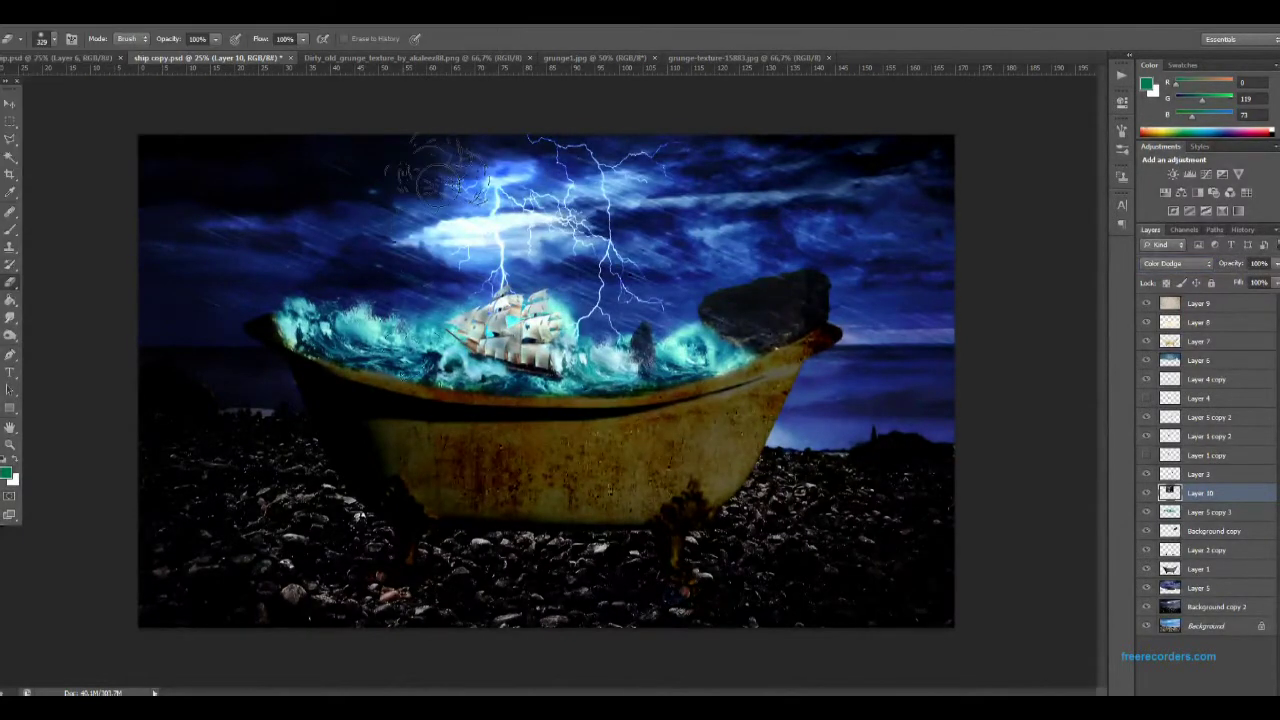
pyautogui.click(12, 105)
pyautogui.moveTo(595, 175)
pyautogui.mouseDown()
pyautogui.moveTo(768, 202)
pyautogui.moveTo(760, 190)
pyautogui.moveTo(767, 212)
pyautogui.mouseUp()
pyautogui.hotkey('ctrl', '[')
pyautogui.hotkey('ctrl', '[')
pyautogui.hotkey('ctrl', '[')
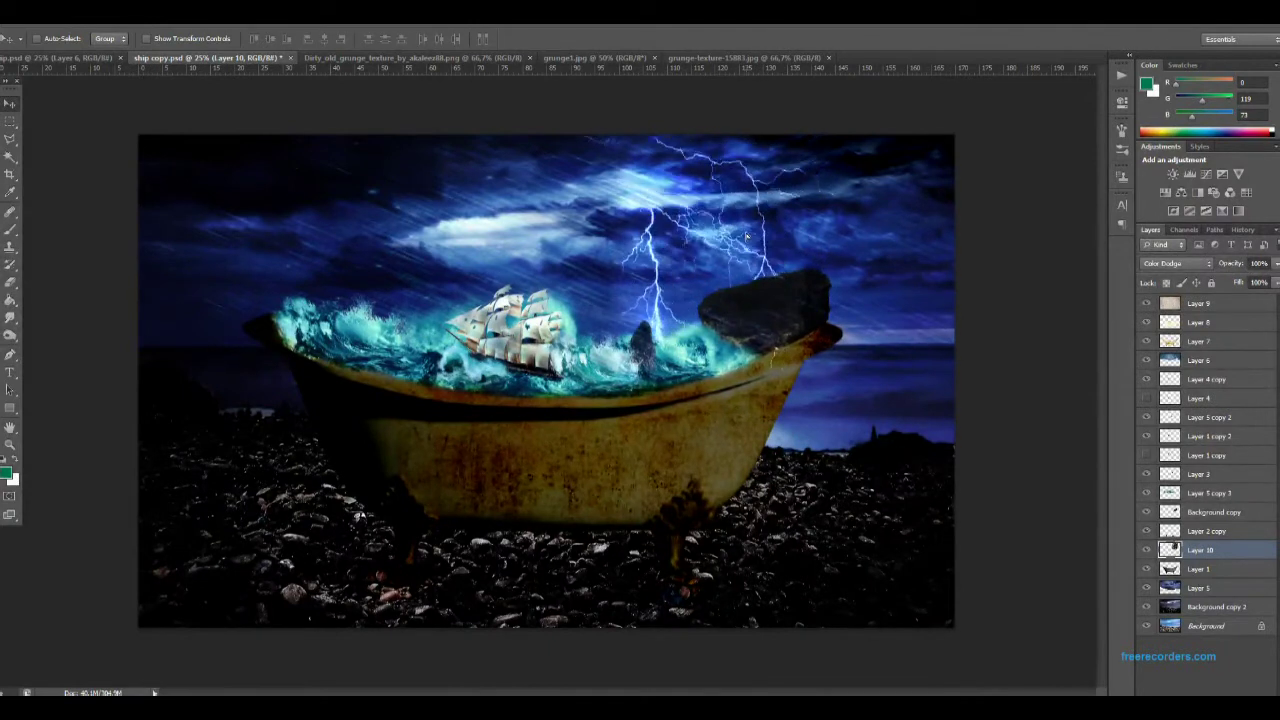
# Fade the lightning layer to 65% opacity and save the document.
pyautogui.click(1276, 263)
pyautogui.moveTo(1272, 282)
pyautogui.mouseDown()
pyautogui.moveTo(1237, 283)
pyautogui.moveTo(1253, 283)
pyautogui.mouseUp()
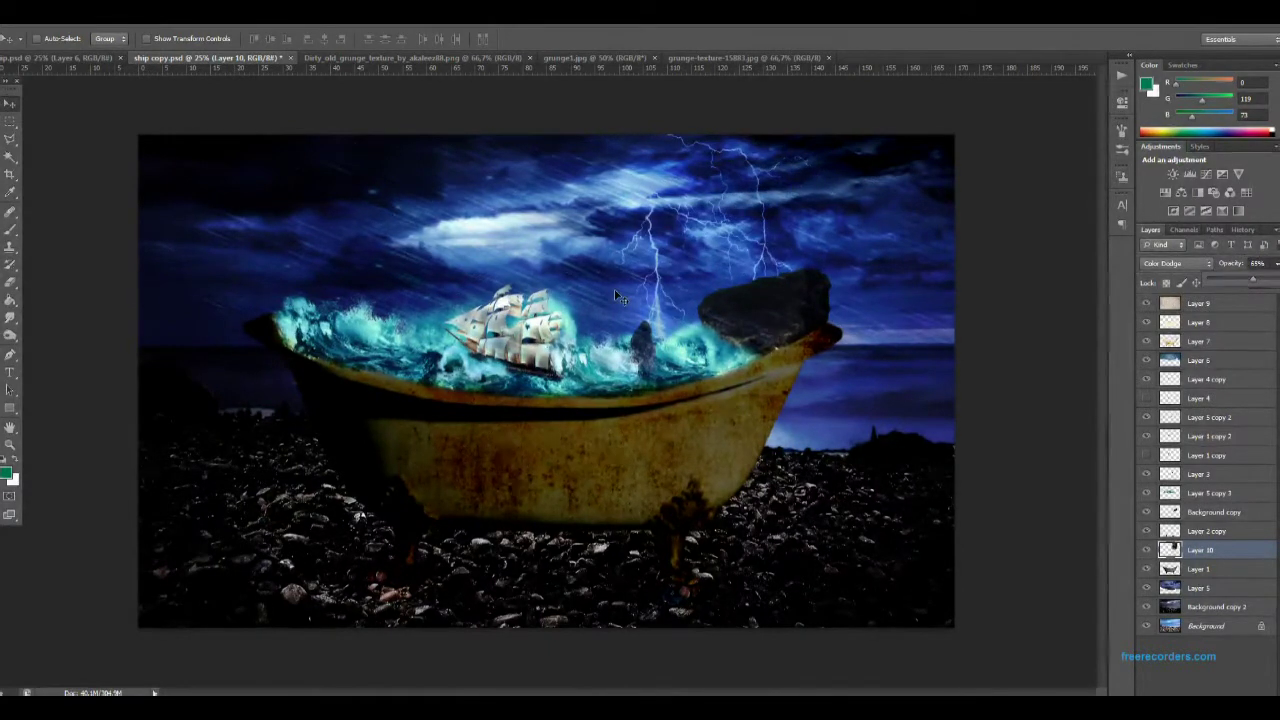
pyautogui.hotkey('ctrl', 's')
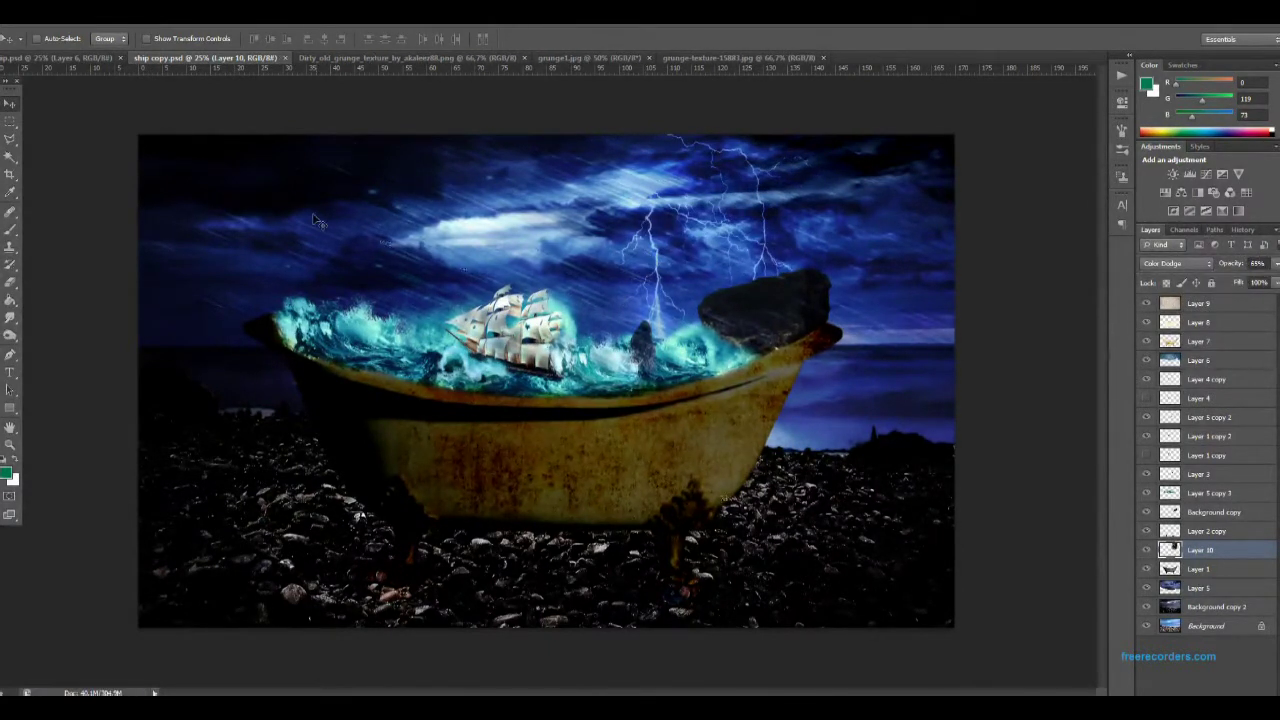
pyautogui.click(740, 58)
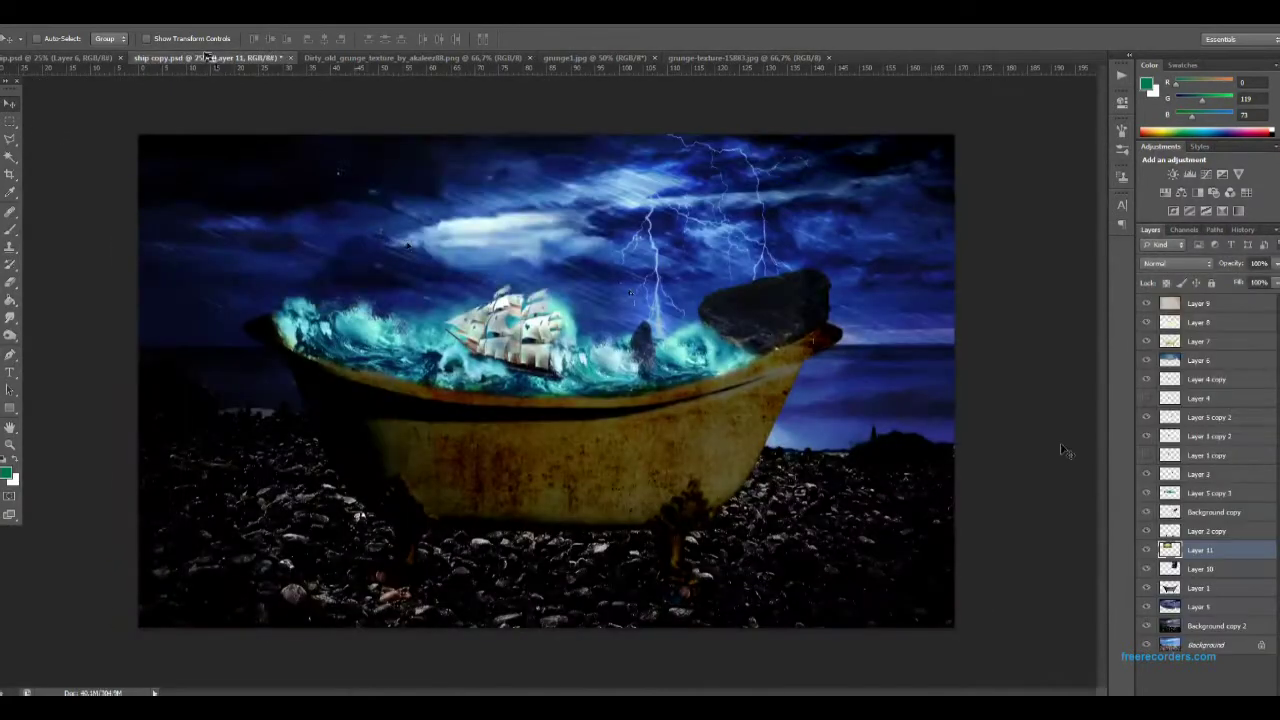
# Bring another grunge texture in as Layer 11, scale it to fill the canvas, and set Soft Light.
pyautogui.moveTo(207, 57); pyautogui.dragTo(563, 200)
pyautogui.hotkey('ctrl', 't')
pyautogui.press('Return')
pyautogui.hotkey('shift', '+')
pyautogui.hotkey('shift', '+')
pyautogui.hotkey('shift', '+')
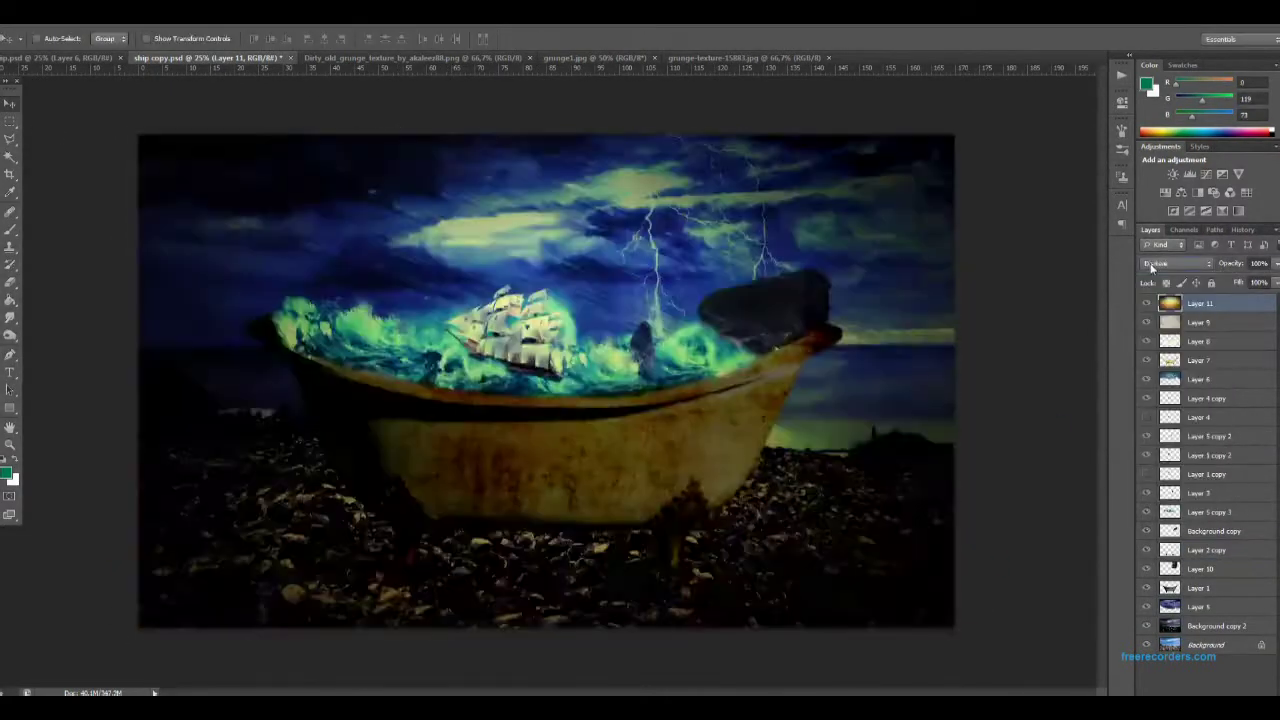
pyautogui.hotkey('shift', '+')
pyautogui.hotkey('shift', '+')
pyautogui.hotkey('shift', '+')
pyautogui.hotkey('shift', '+')
pyautogui.hotkey('shift', '+')
pyautogui.hotkey('shift', '+')
pyautogui.hotkey('shift', '+')
# Toggle the Soft Light texture on and off to compare, leave it visible, and save.
pyautogui.click(1146, 303)
pyautogui.click(1146, 303)
pyautogui.click(1146, 303)
pyautogui.click(1146, 303)
pyautogui.click(1146, 303)
pyautogui.click(1146, 303)
pyautogui.click(1146, 303)
pyautogui.click(1146, 303)
pyautogui.click(1146, 303)
pyautogui.click(1146, 303)
pyautogui.hotkey('ctrl', 's')
# Try extending a crop beyond the image, then cancel it and return to the Move tool.
pyautogui.press('c')
pyautogui.moveTo(955, 388); pyautogui.dragTo(902, 411)
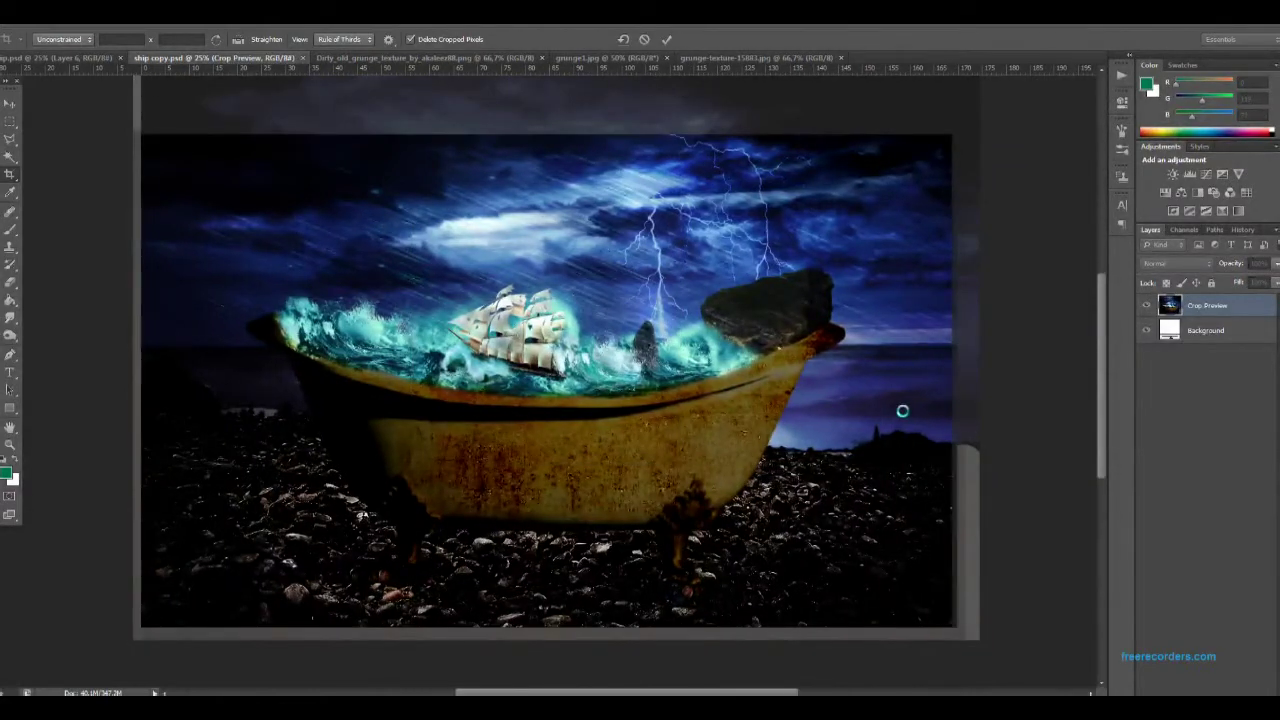
pyautogui.press('Escape')
pyautogui.press('v')
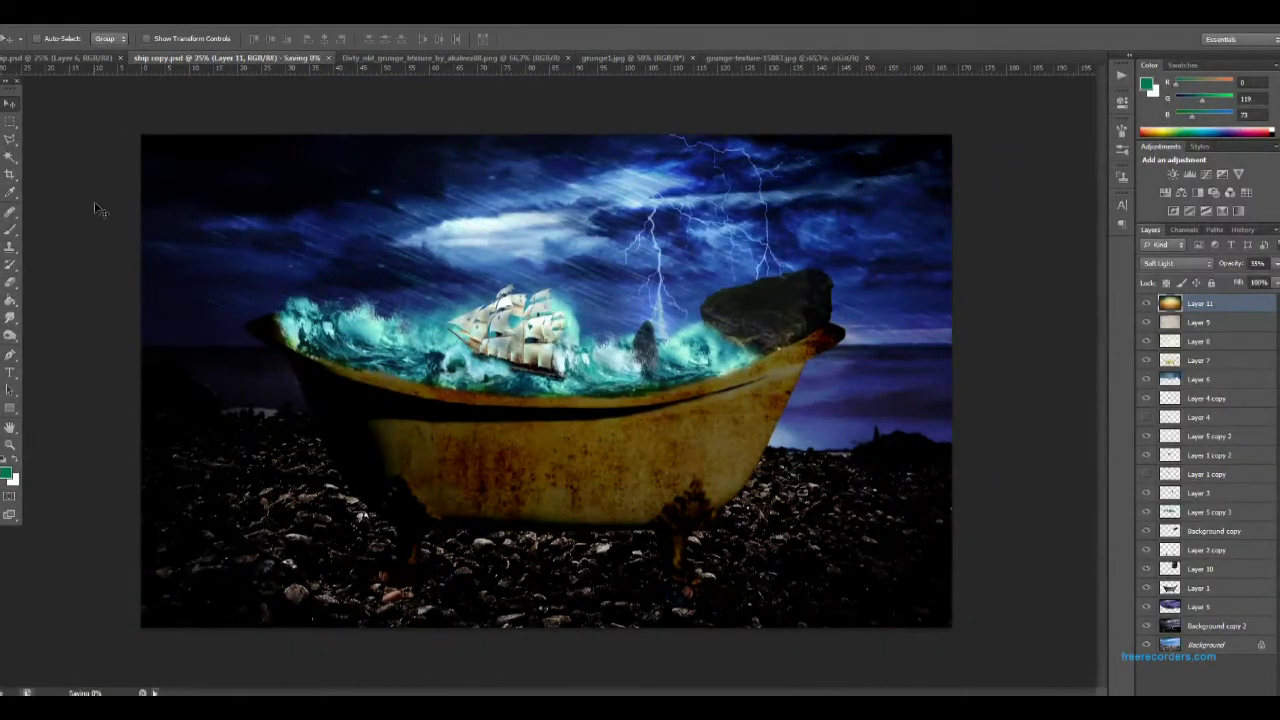
# Raise Layer 6's opacity to 50% and save the document.
pyautogui.click(1198, 379)
pyautogui.click(1276, 263)
pyautogui.moveTo(1238, 283); pyautogui.dragTo(1248, 283)
pyautogui.hotkey('ctrl', 's')
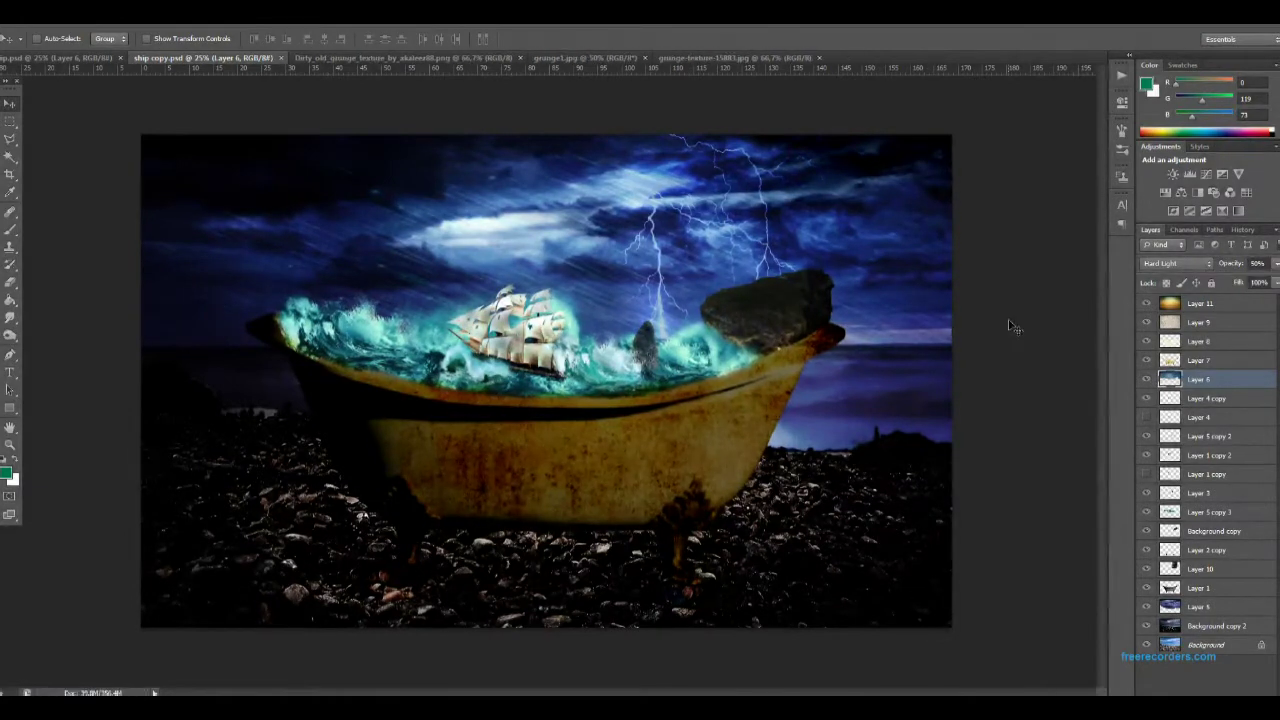
# Burn the lower-left rocks on Background copy 2 with the Burn tool's range set to Shadows.
pyautogui.click(1215, 625)
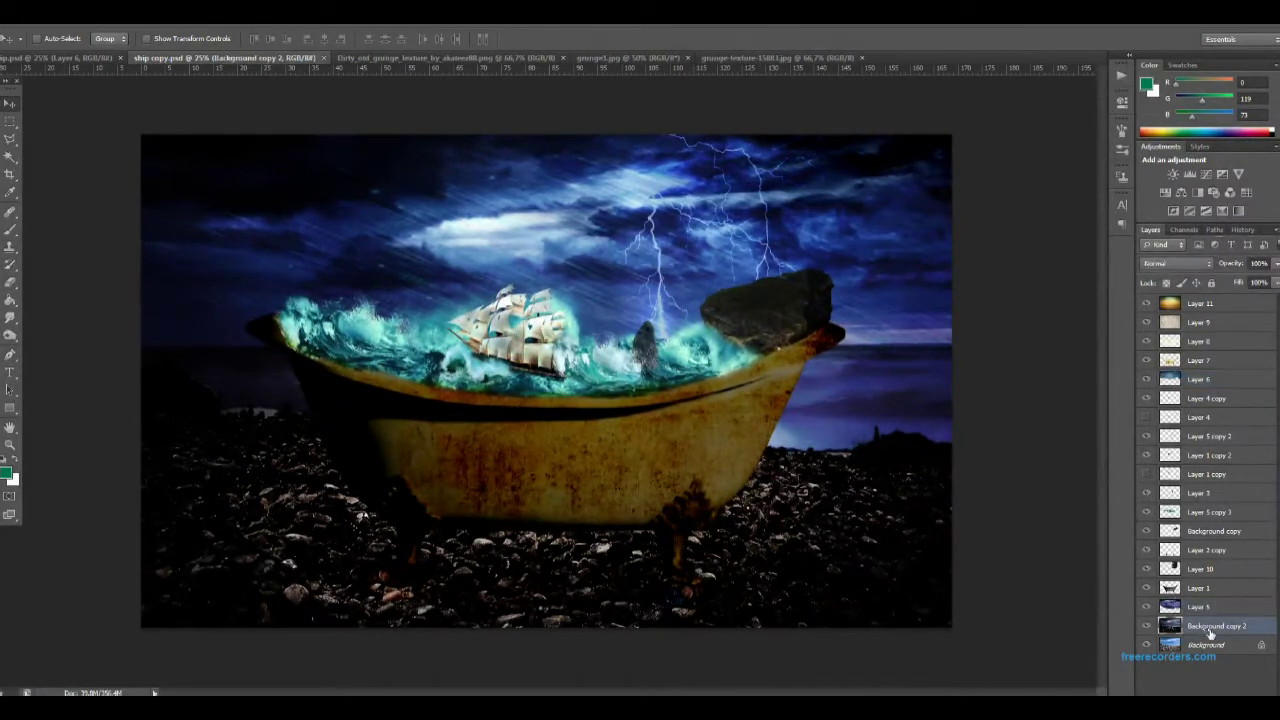
pyautogui.press('o')
pyautogui.moveTo(460, 560); pyautogui.dragTo(430, 580)
pyautogui.click(148, 38)
pyautogui.click(145, 52)
pyautogui.moveTo(730, 588)
pyautogui.mouseDown()
pyautogui.moveTo(628, 600)
pyautogui.moveTo(400, 555)
pyautogui.moveTo(800, 528)
pyautogui.moveTo(318, 598)
pyautogui.mouseUp()
pyautogui.keyDown('ctrl'); pyautogui.click(330, 605); pyautogui.keyUp('ctrl')
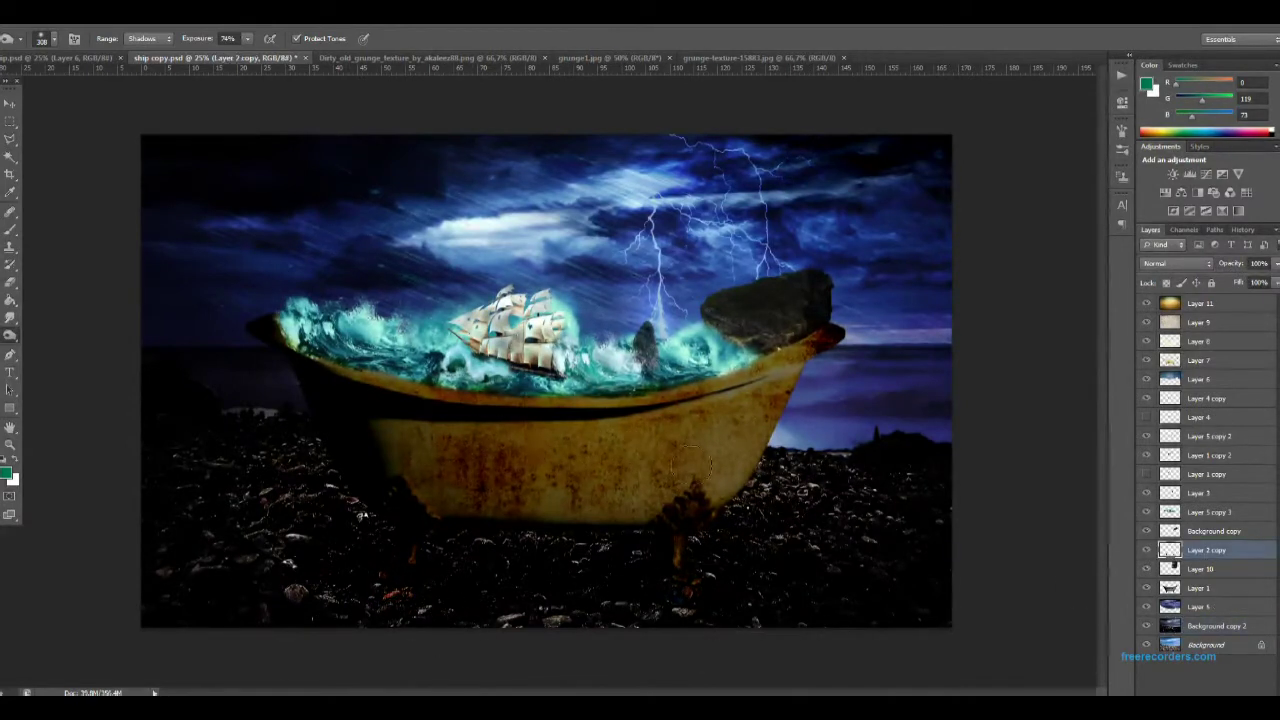
# Switch to Full Screen Mode and fit the finished bathtub scene on screen against black.
pyautogui.press('f')
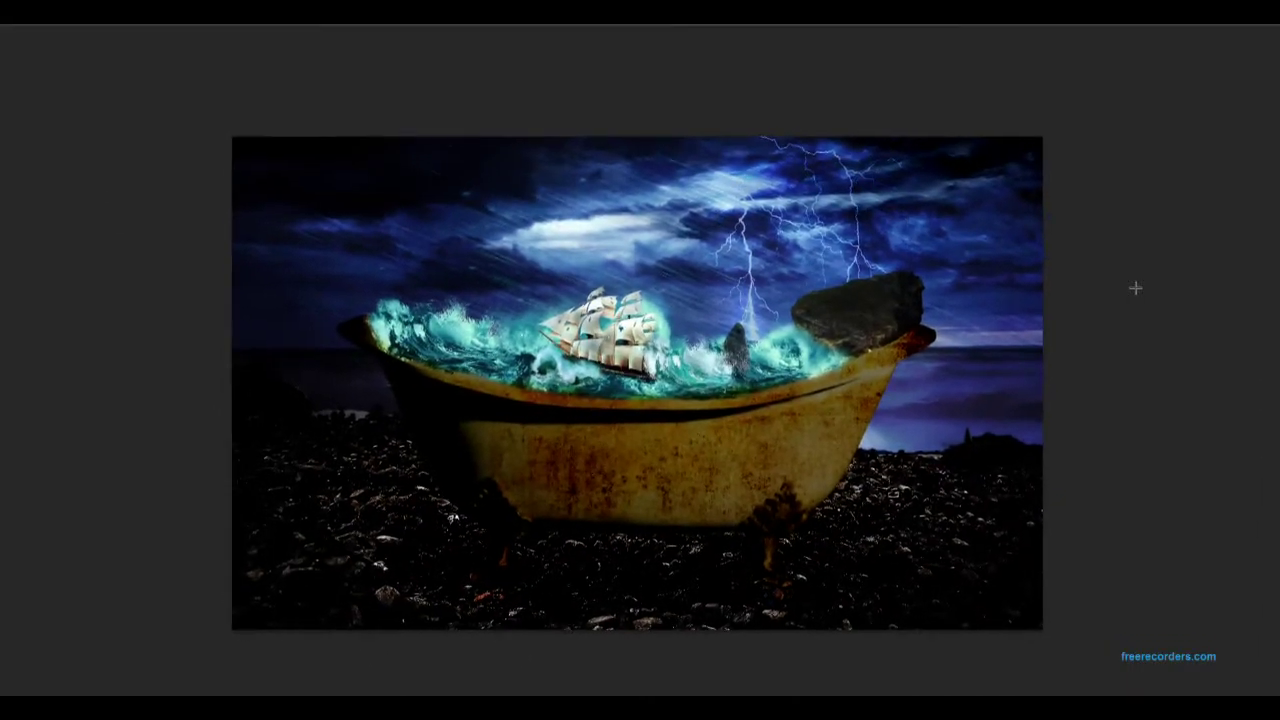
pyautogui.hotkey('ctrl', '0')
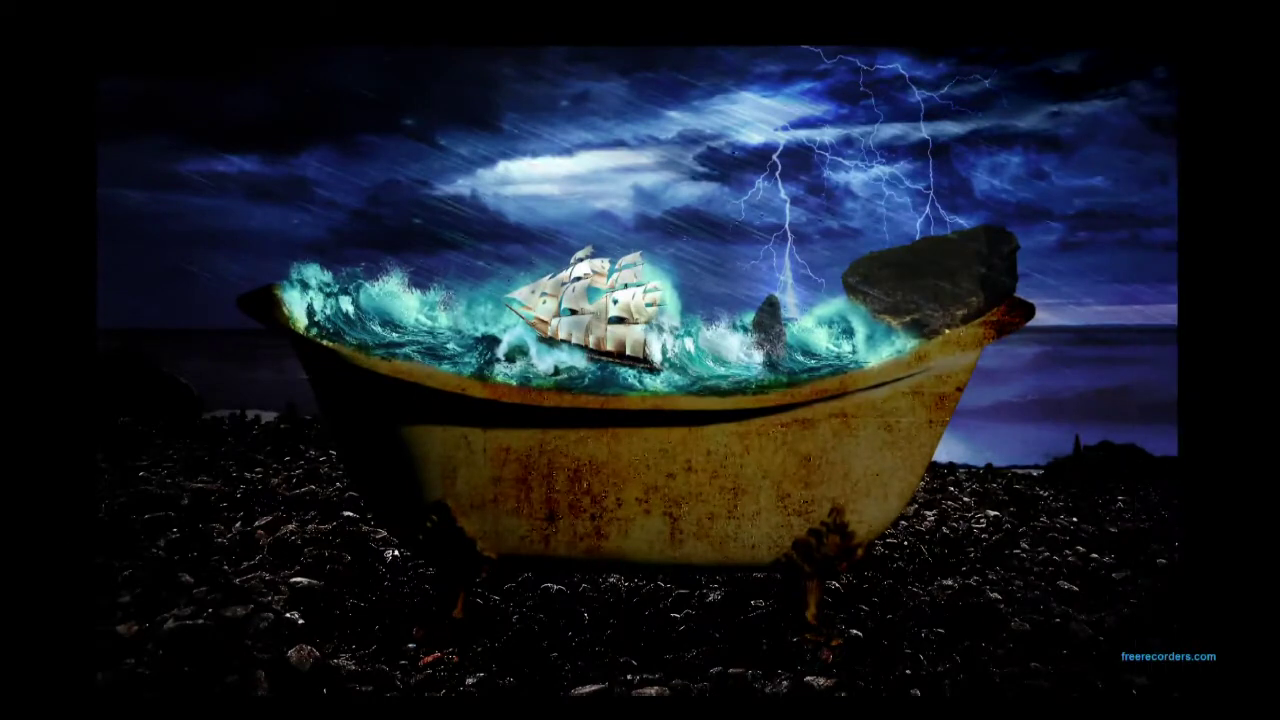